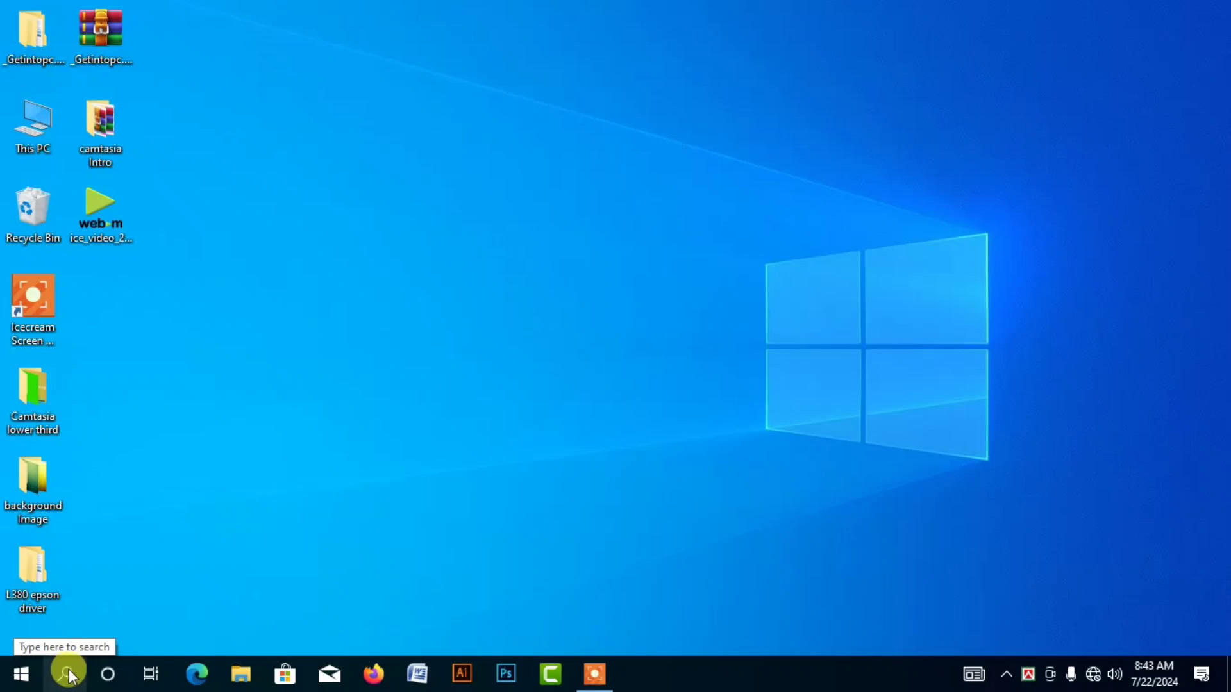
# Draw a red rectangle around the taskbar search using the screen recorder's drawing tools, and minimize the recorder.
pyautogui.click(594, 674)
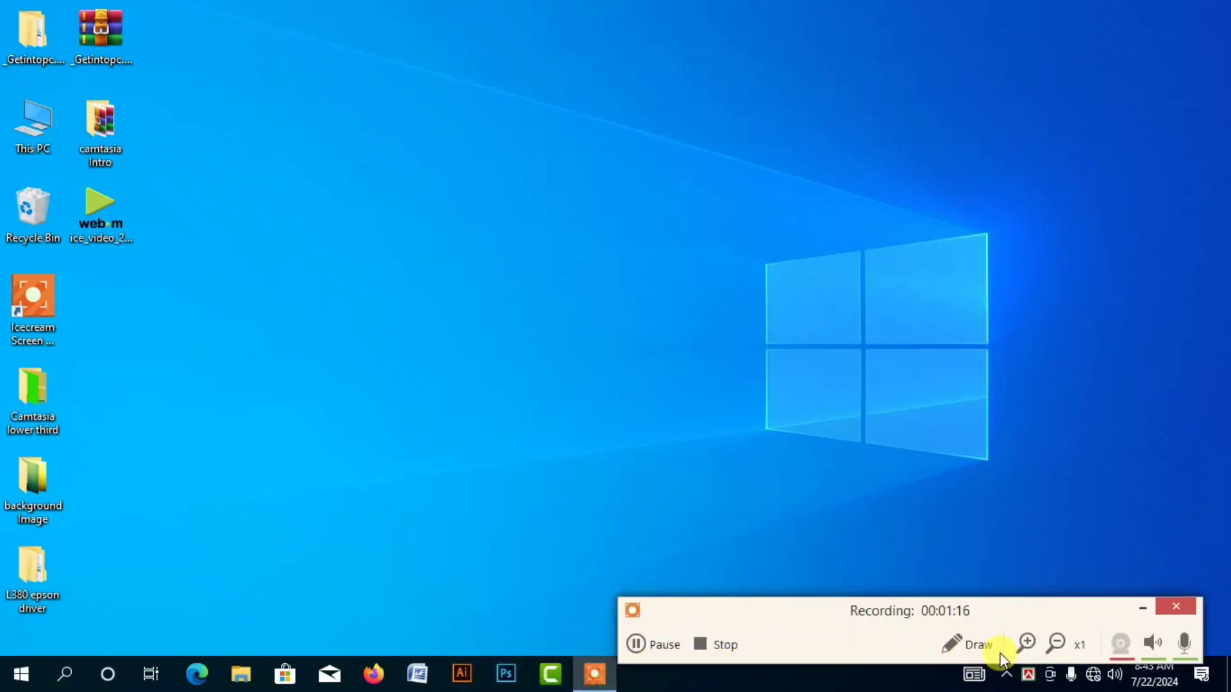
pyautogui.click(972, 644)
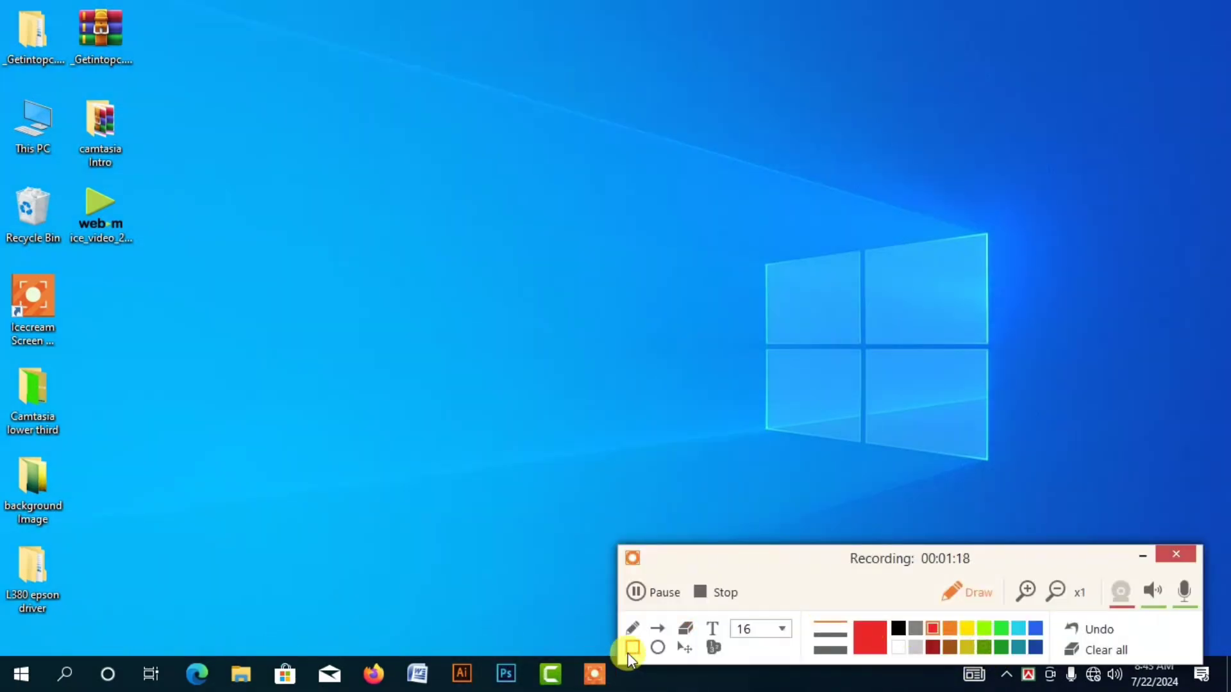
pyautogui.moveTo(41, 653); pyautogui.dragTo(83, 688)
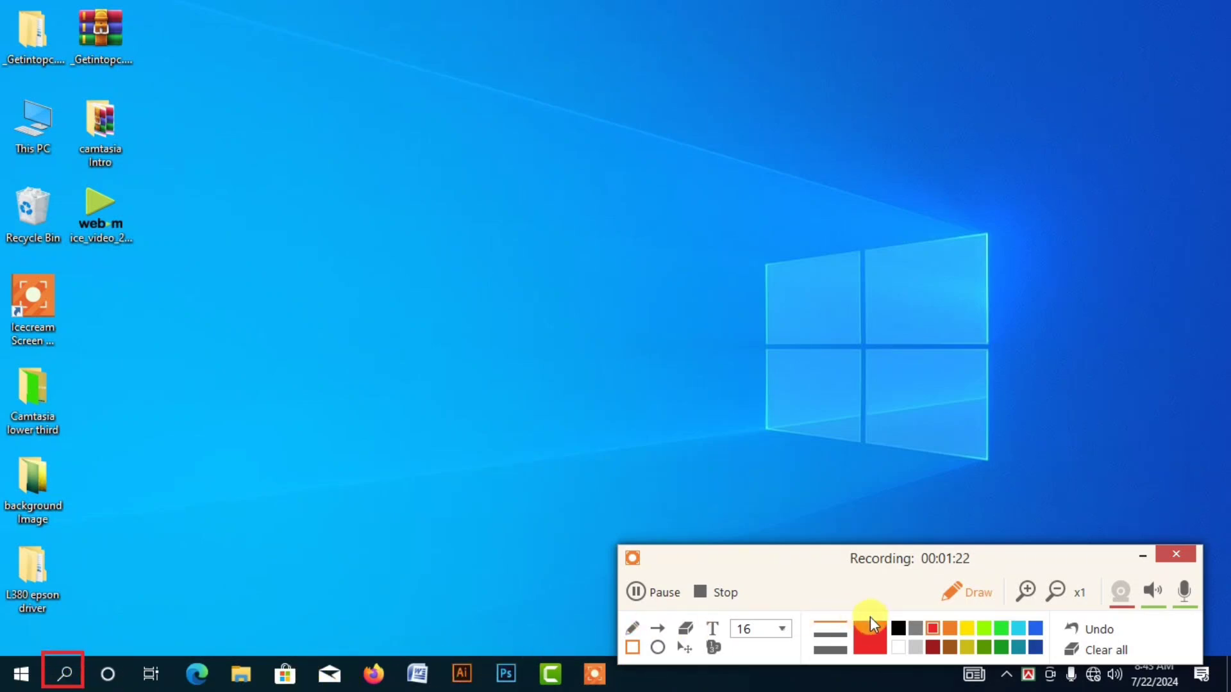
pyautogui.click(1140, 557)
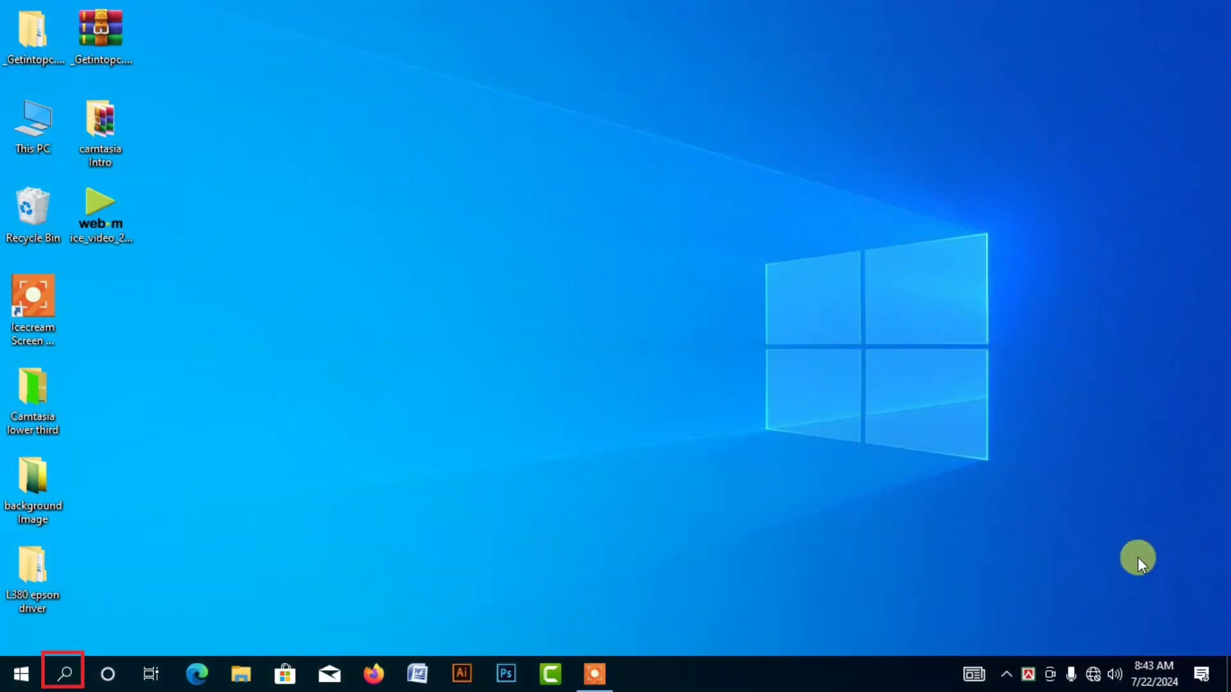
# Search Windows for "m", launch Microsoft Office Word 2007 from the results, and close it again.
pyautogui.click(67, 674)
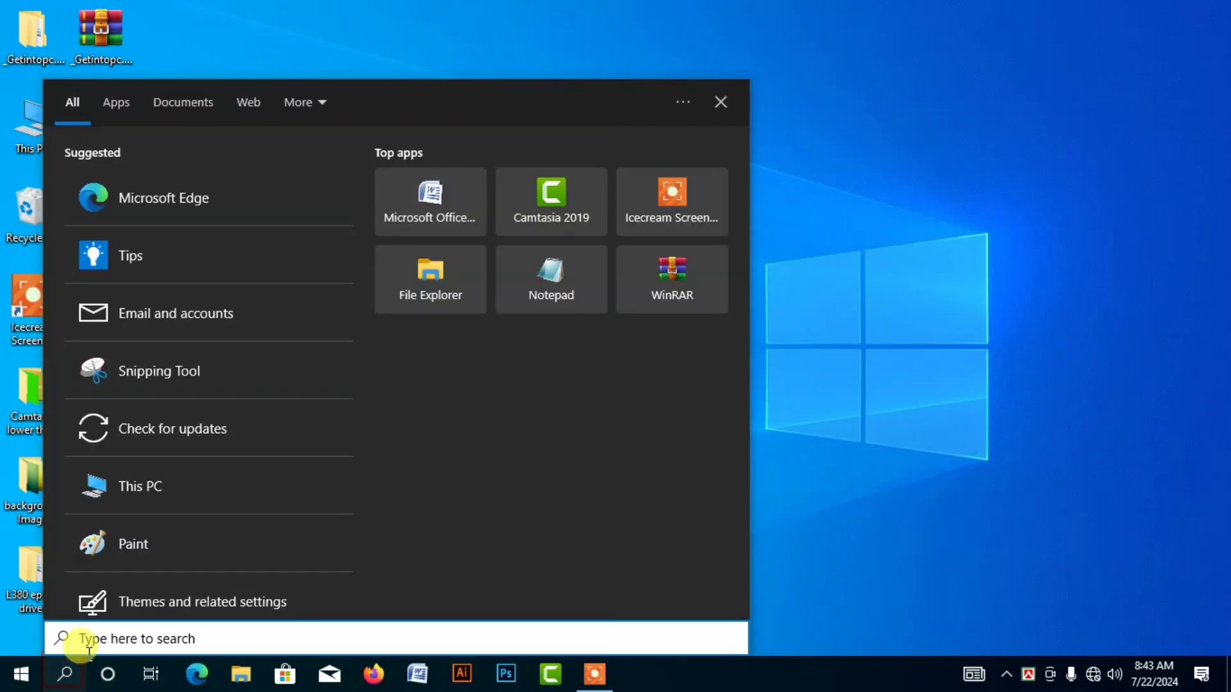
pyautogui.write('m')
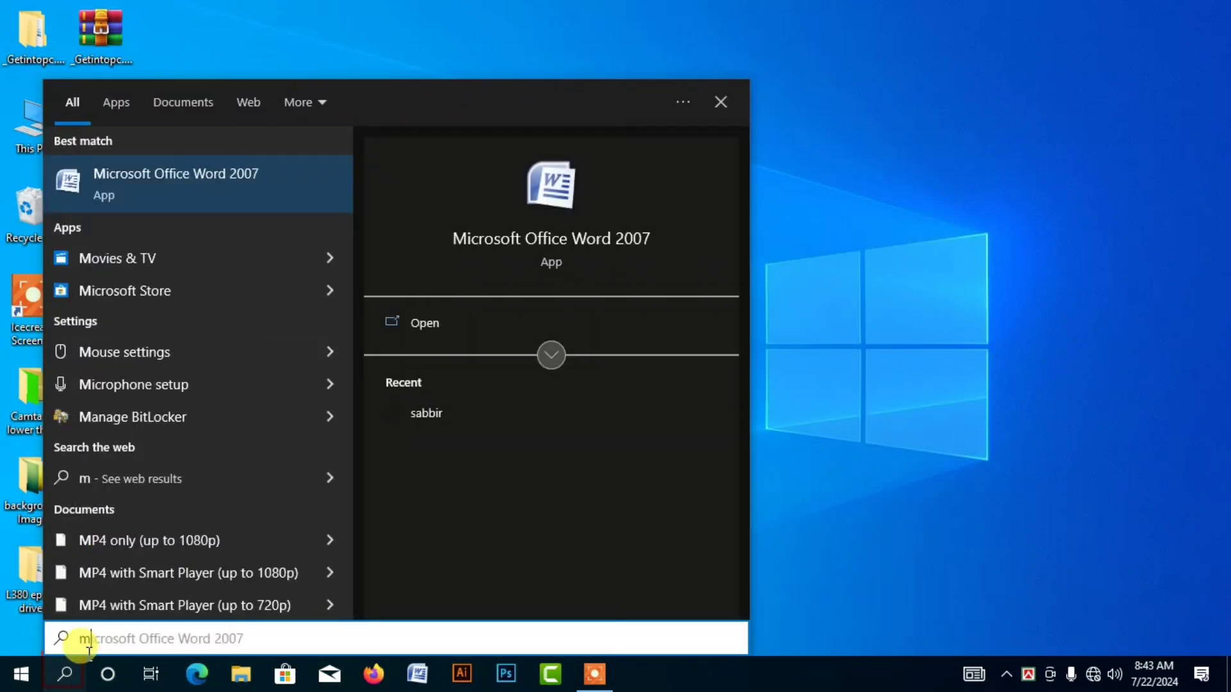
pyautogui.click(193, 199)
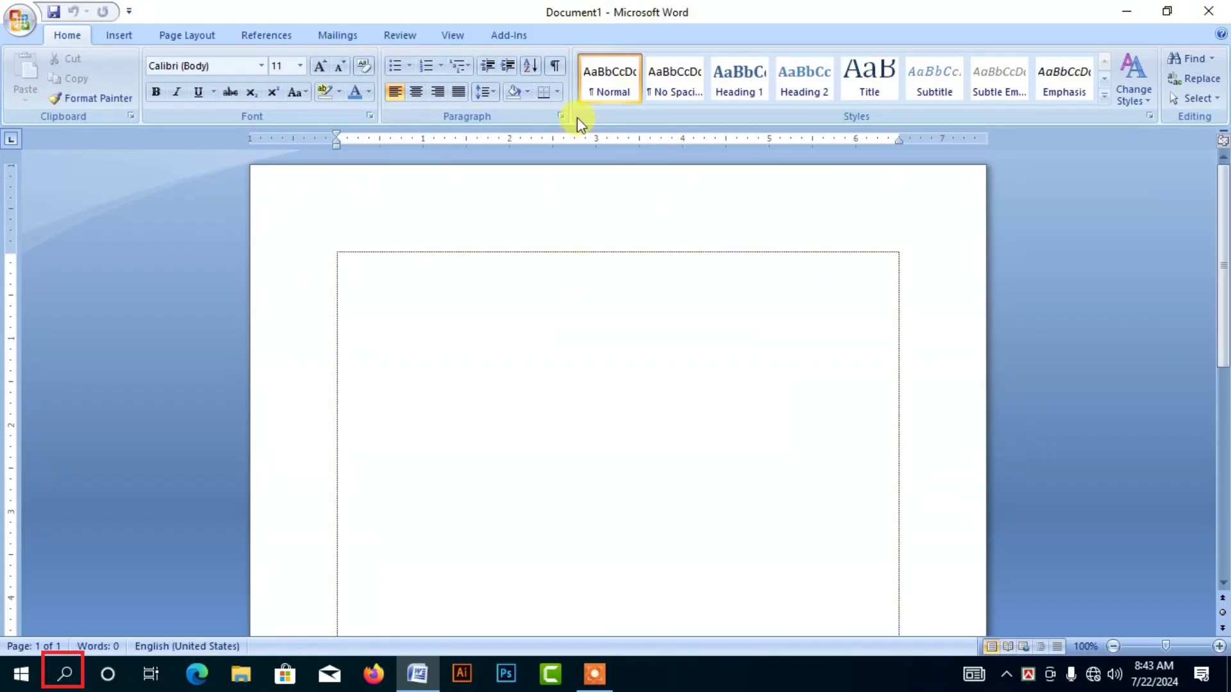
pyautogui.click(1209, 10)
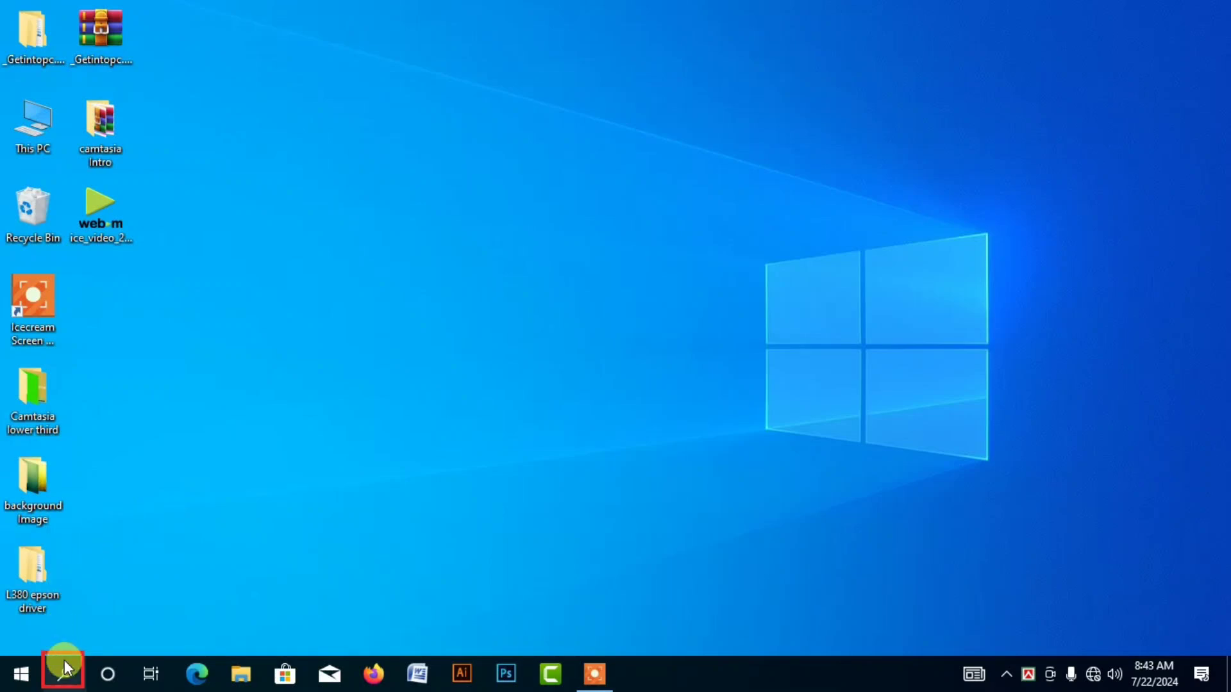
# Clear all annotations from the screen with the screen recorder and turn its drawing mode off.
pyautogui.click(595, 671)
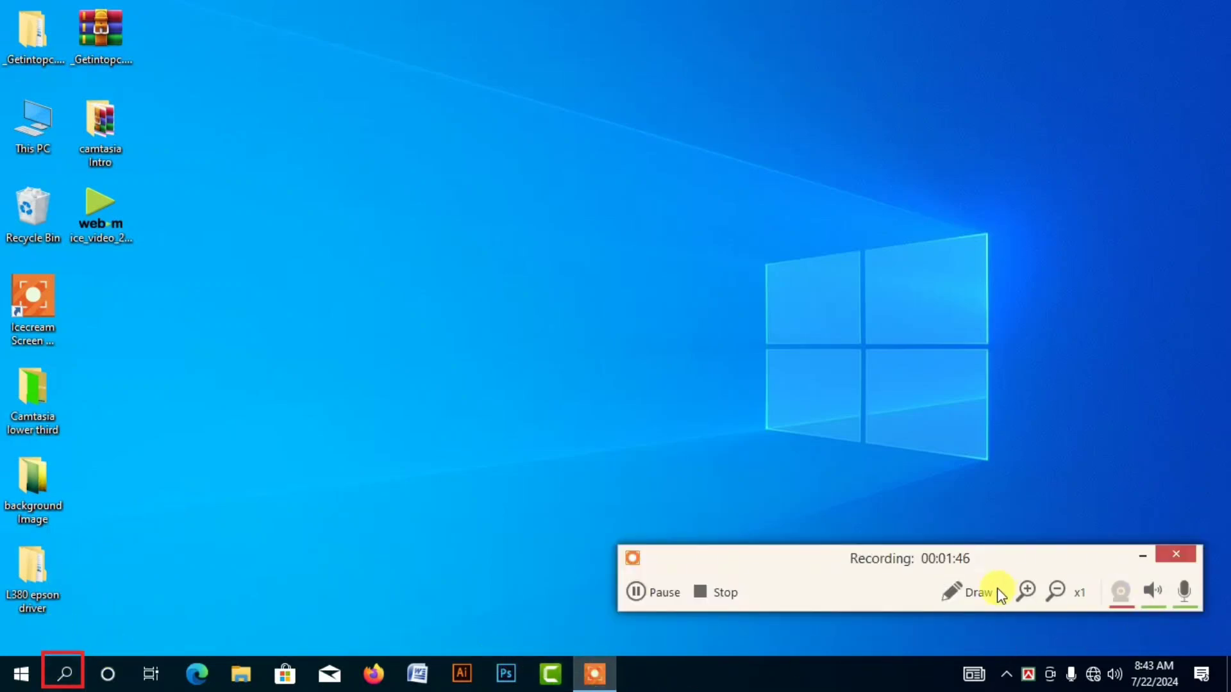
pyautogui.click(972, 592)
pyautogui.click(1120, 650)
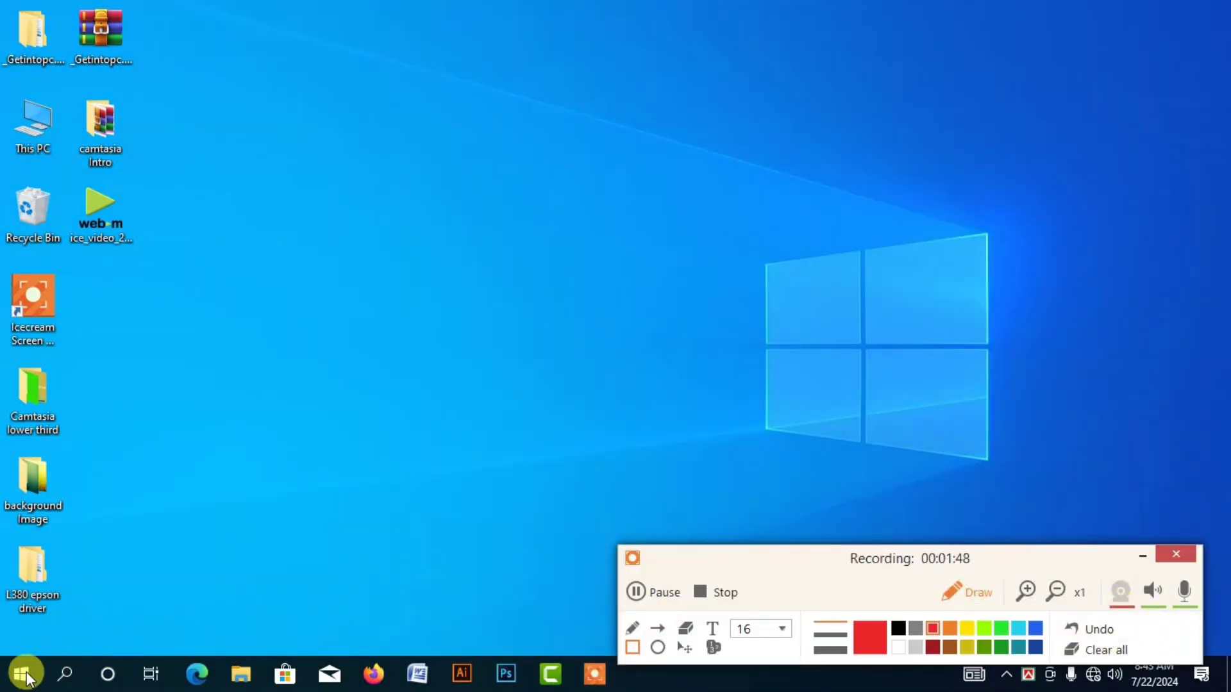
pyautogui.click(972, 592)
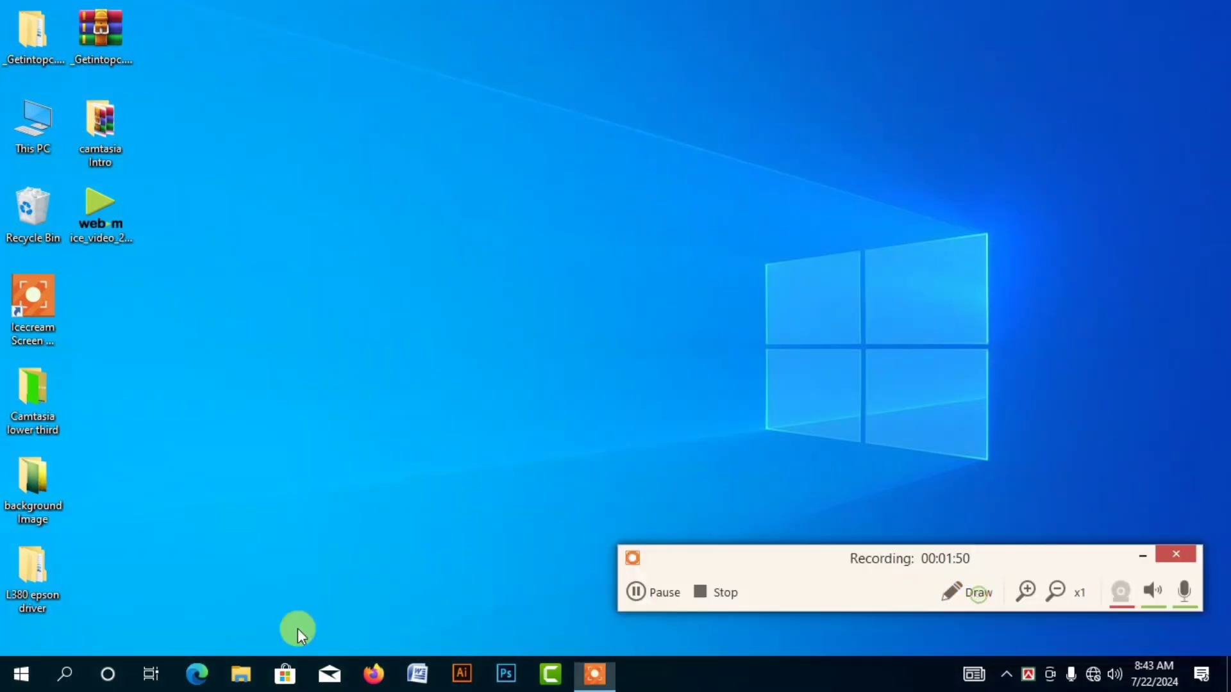
# Launch Microsoft Office Word 2007 from the Microsoft Office folder among the installed programs, and close it again.
pyautogui.click(22, 680)
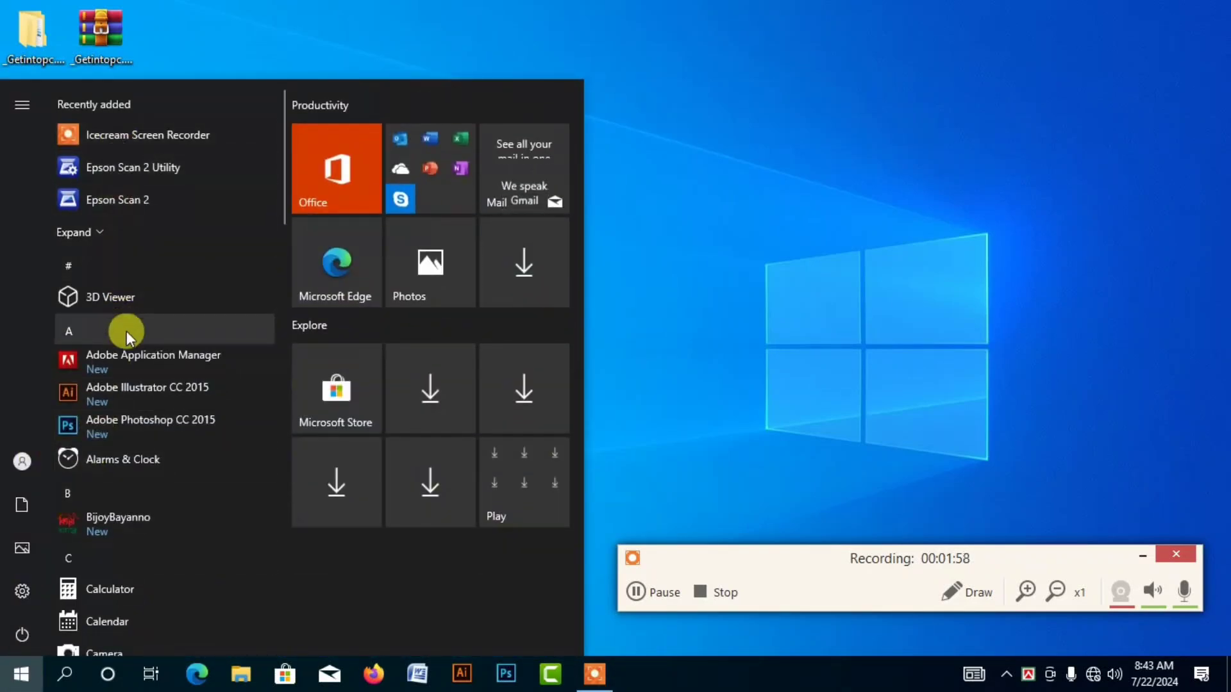
pyautogui.scroll(-5, 146, 390)
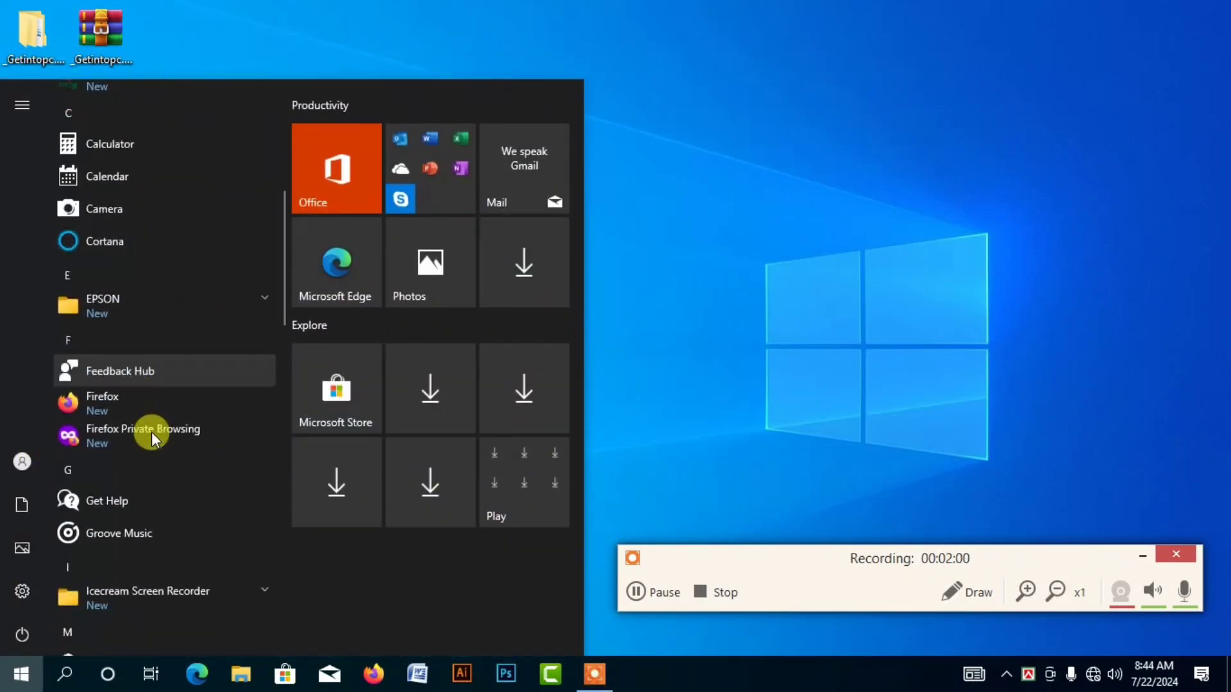
pyautogui.scroll(-3, 150, 432)
pyautogui.scroll(-3, 155, 440)
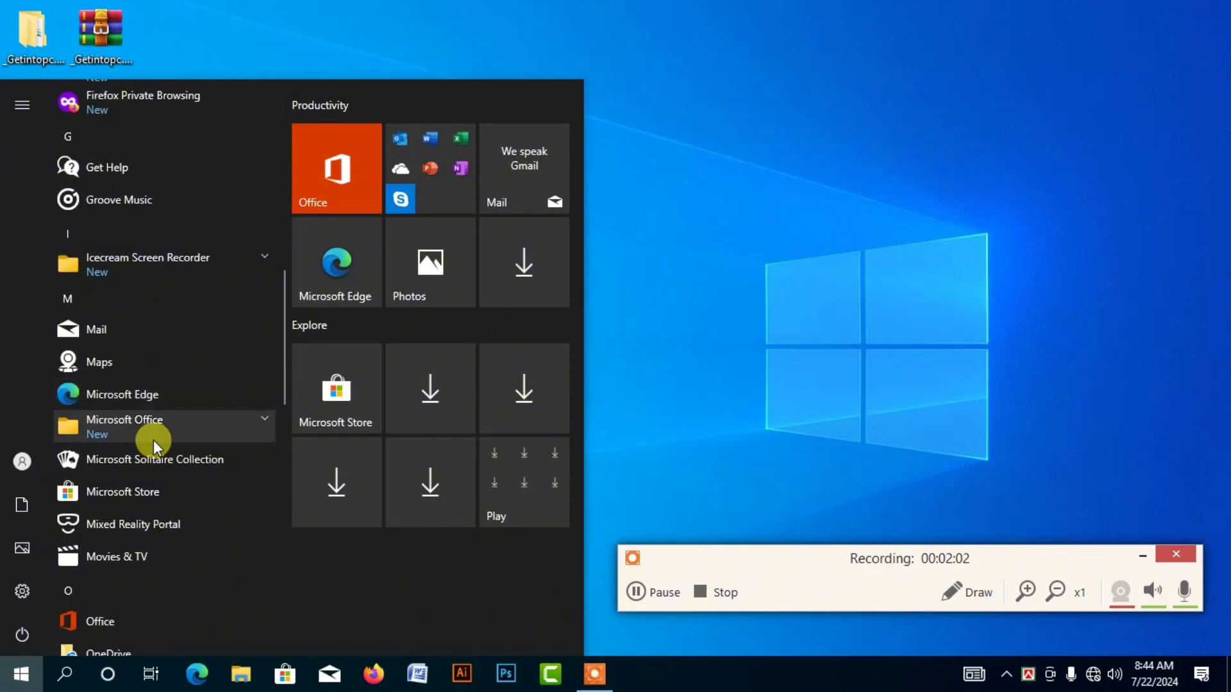
pyautogui.click(161, 430)
pyautogui.scroll(-3, 160, 429)
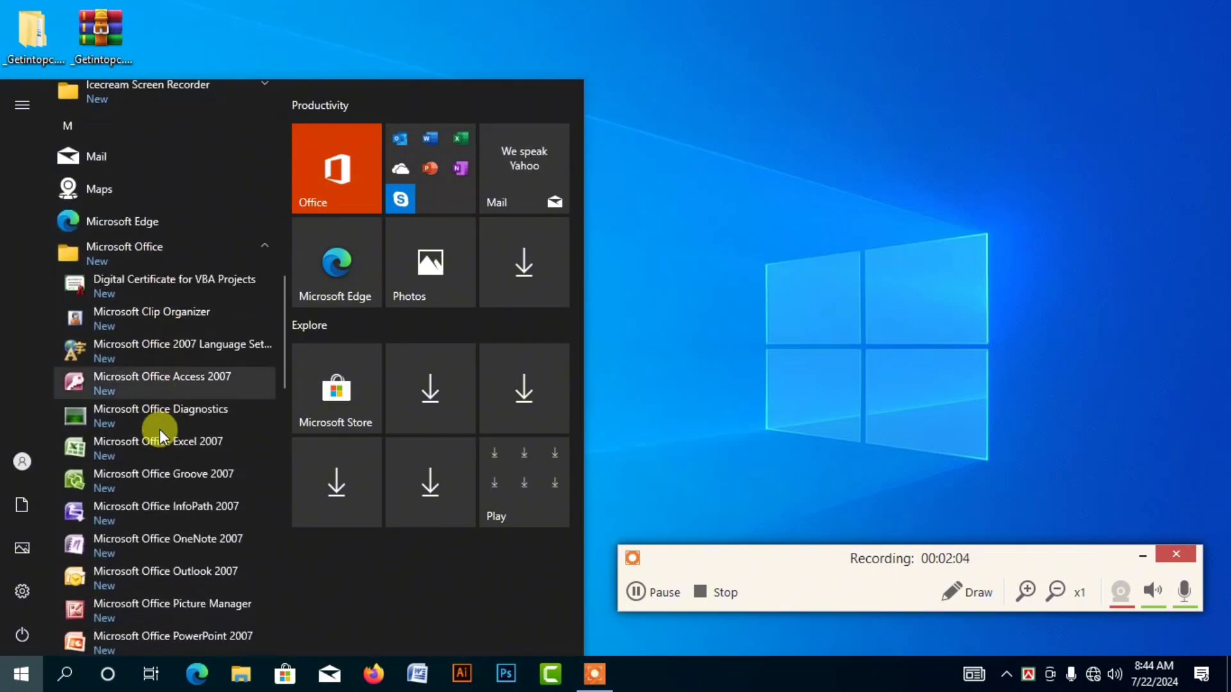
pyautogui.scroll(-3, 152, 311)
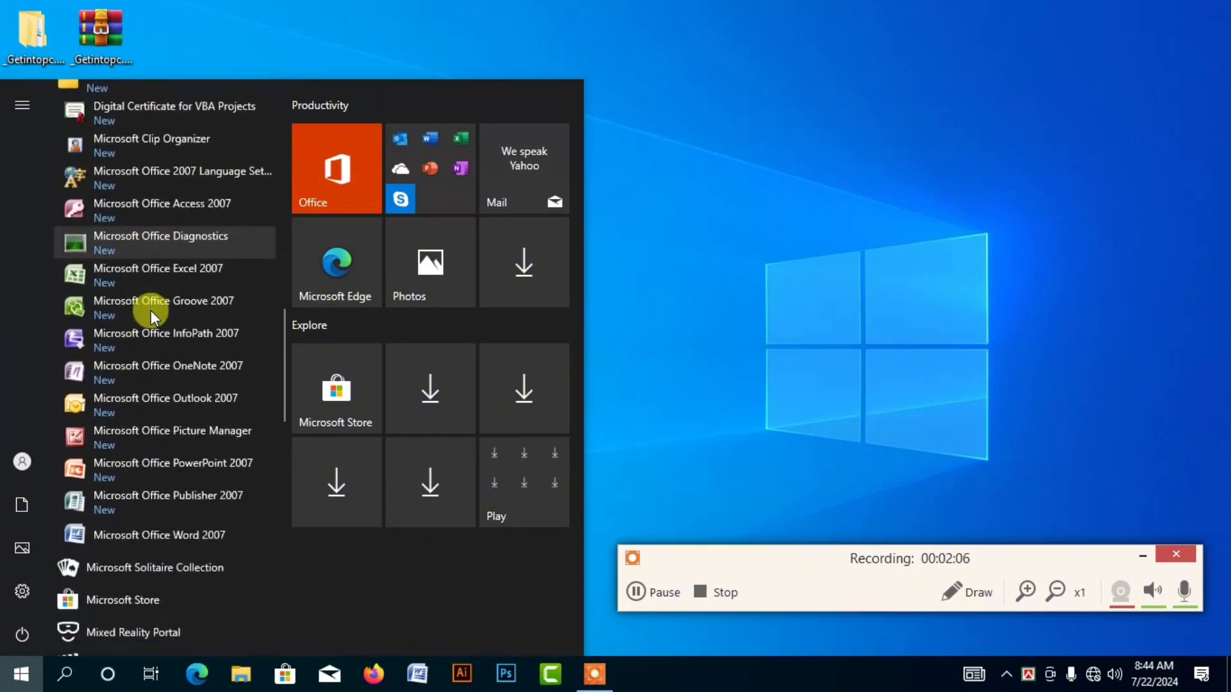
pyautogui.scroll(-2, 169, 447)
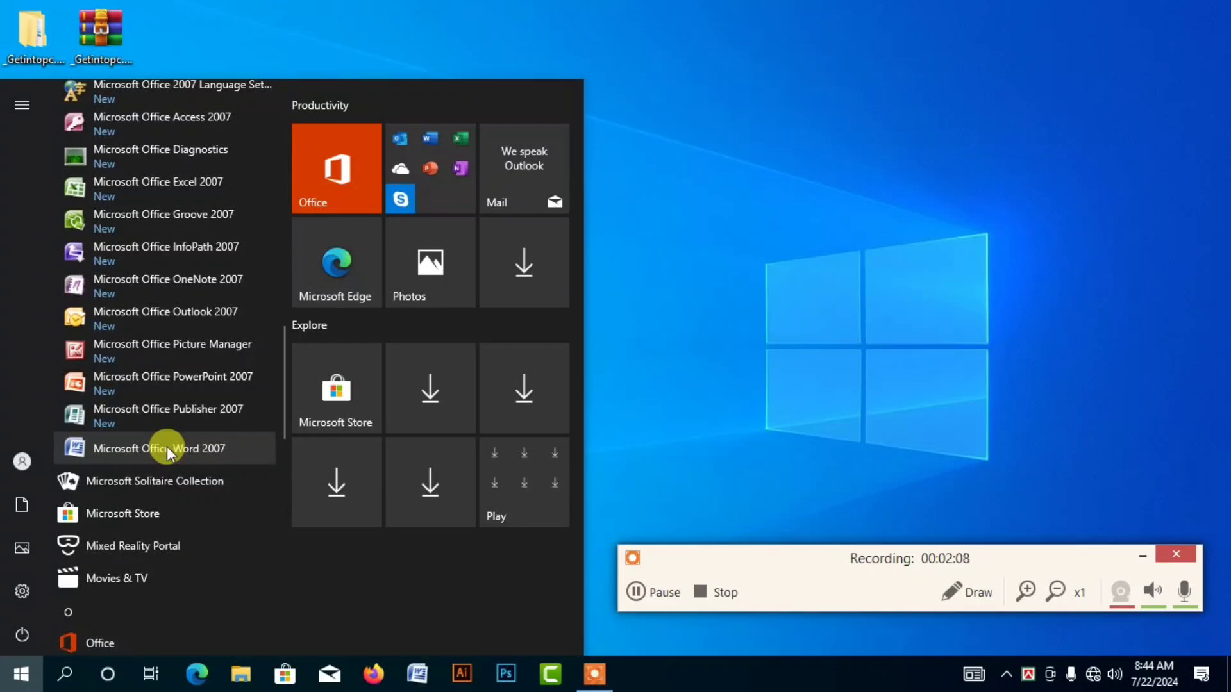
pyautogui.click(203, 449)
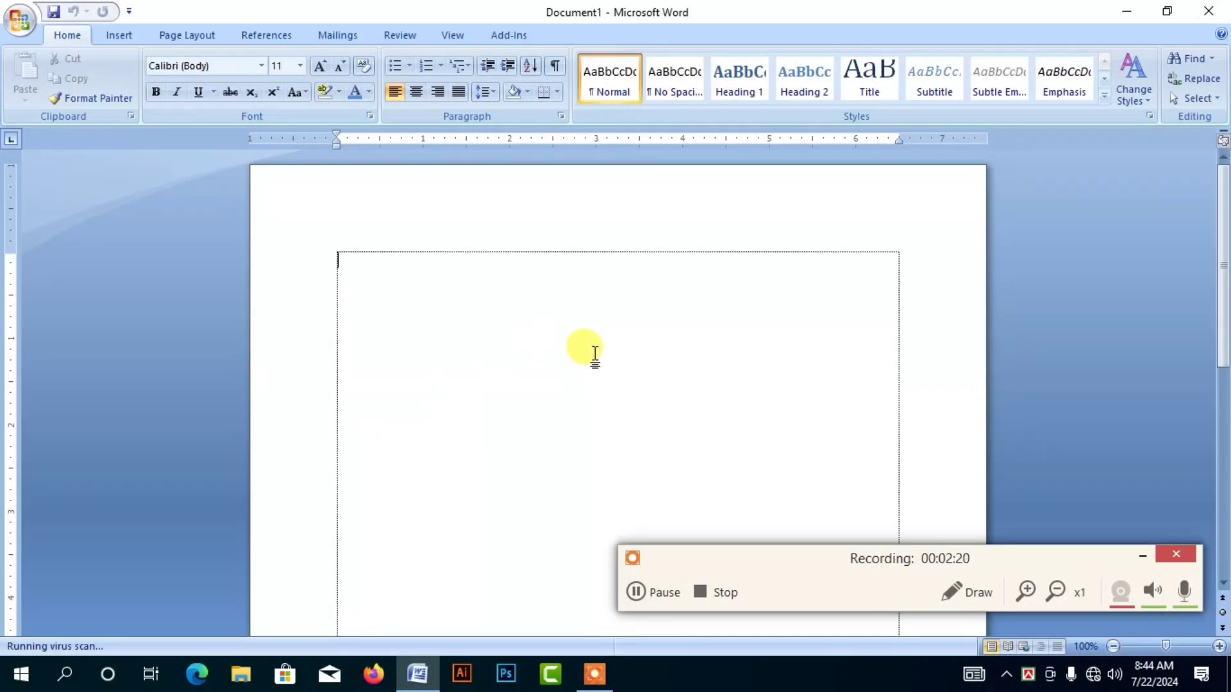
pyautogui.click(1209, 11)
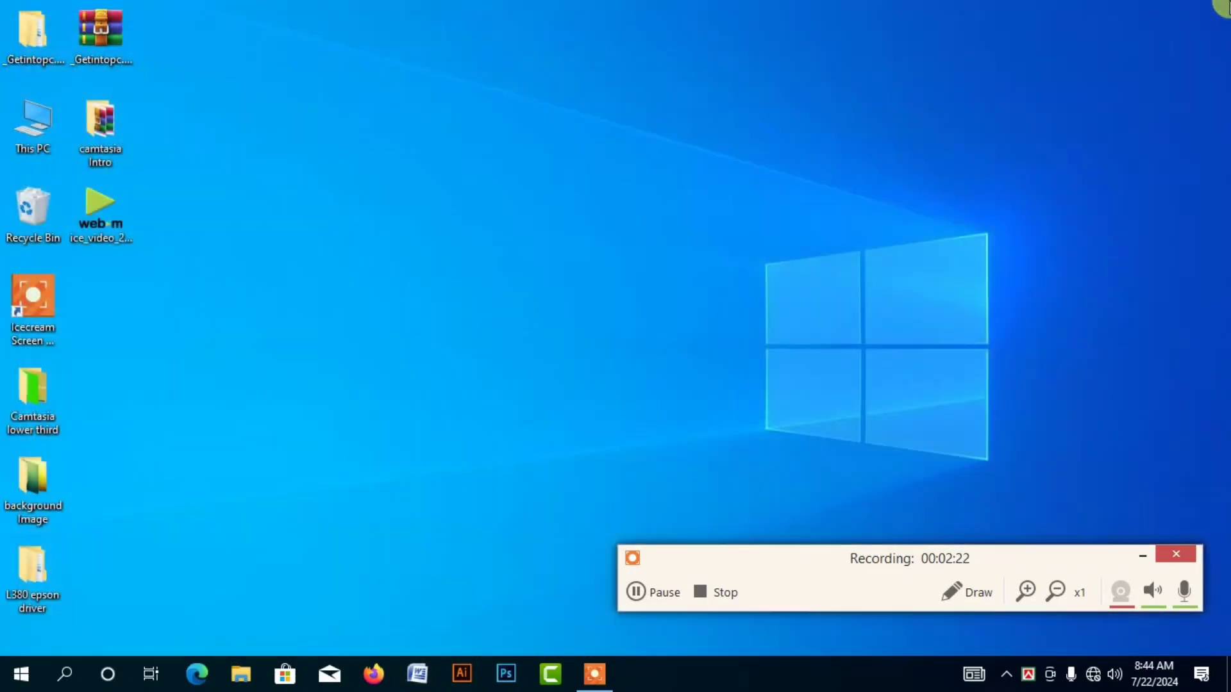
# Create a new Microsoft Office Word document on the desktop, name it with the person's first name, and open it.
pyautogui.rightClick(631, 143)
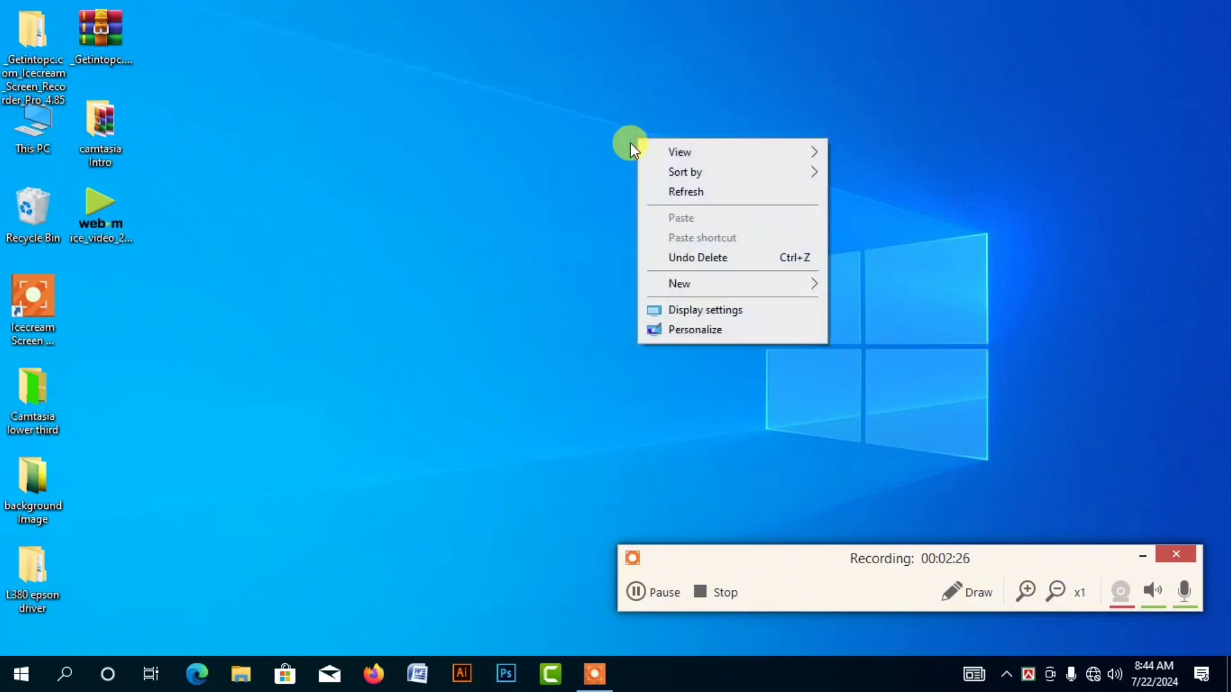
pyautogui.moveTo(709, 284)
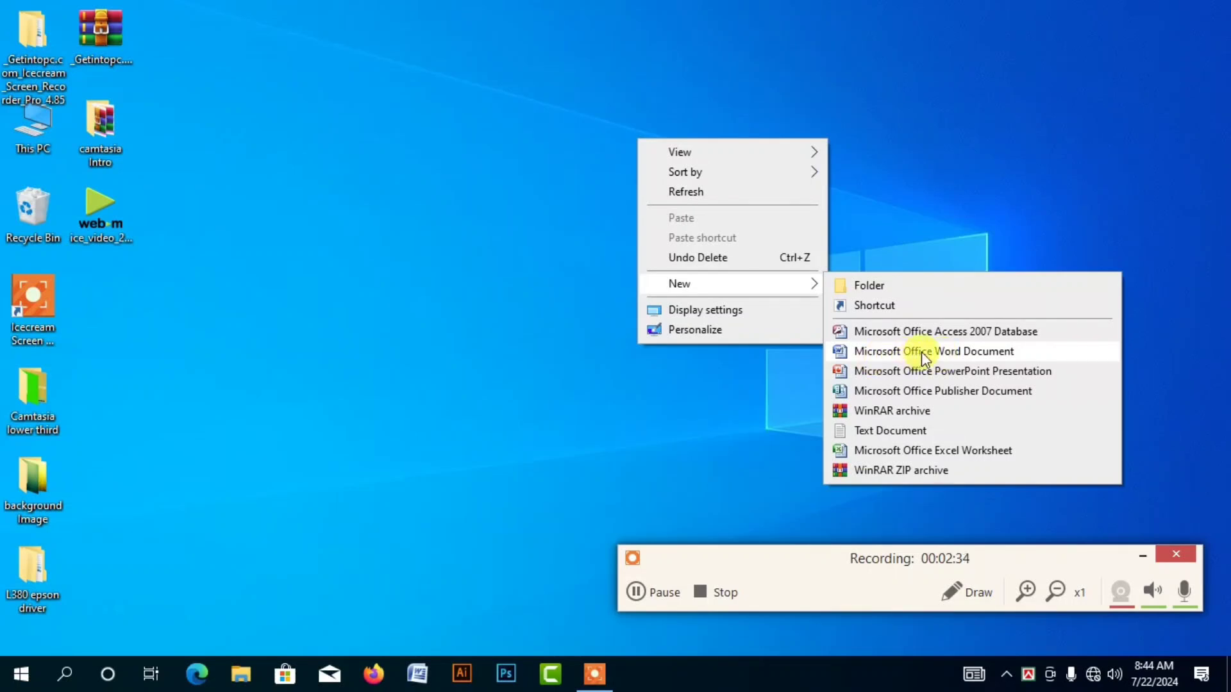
pyautogui.click(972, 355)
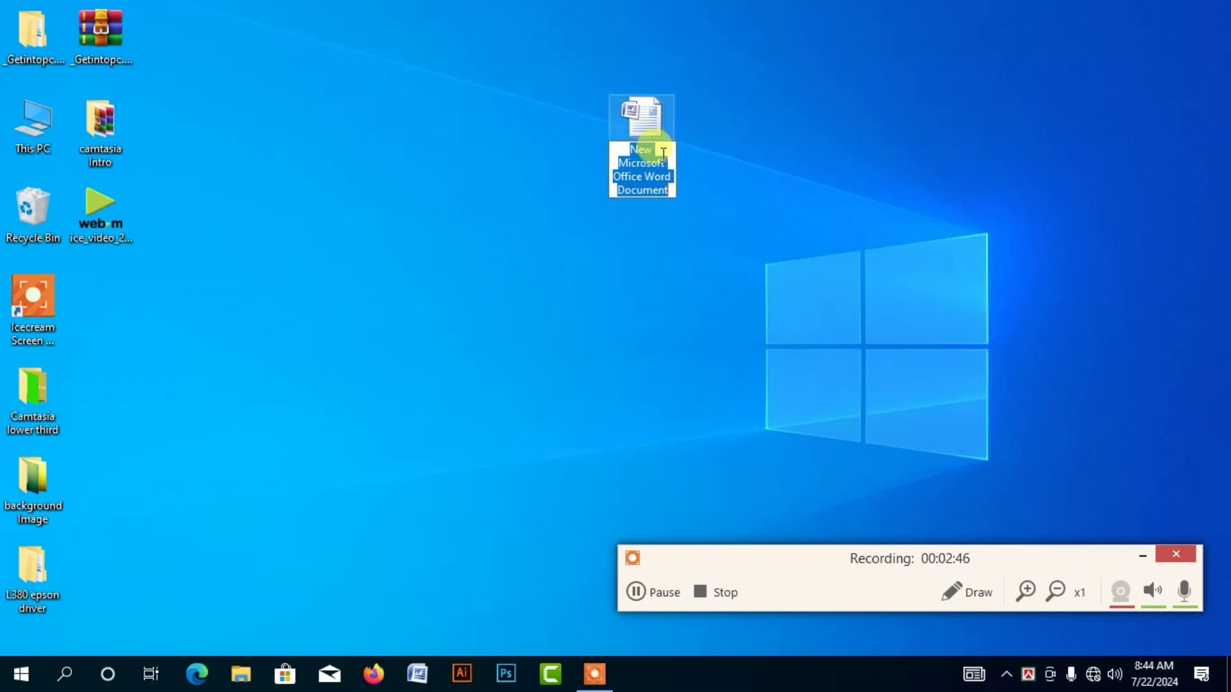
pyautogui.write('sabbir')
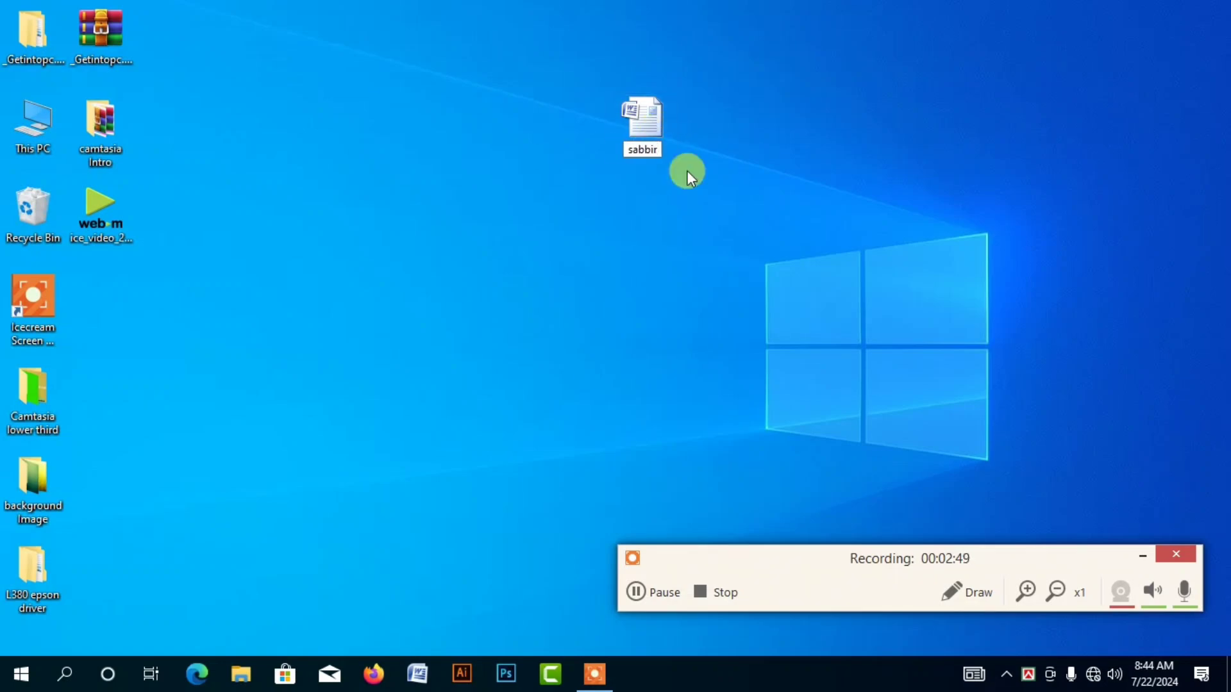
pyautogui.press('Return')
pyautogui.press('Return')
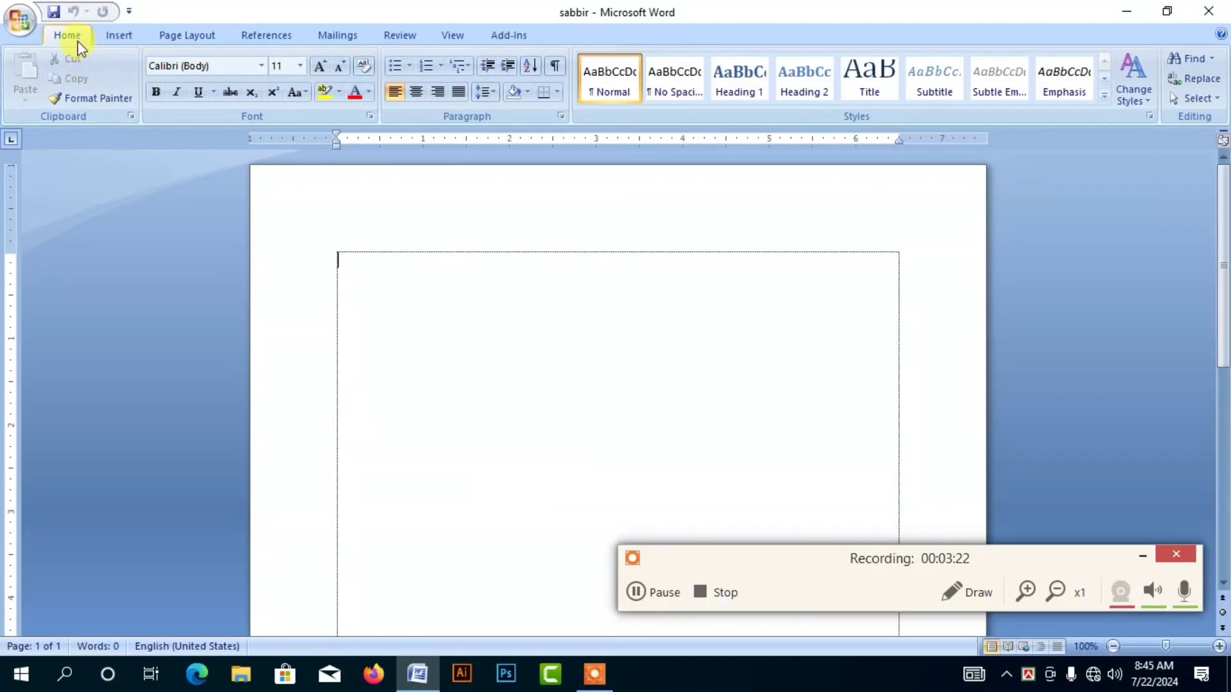
# Look through Word's Home, Insert, Page Layout, References, Mailings, Review, View and Add-Ins commands.
pyautogui.click(128, 35)
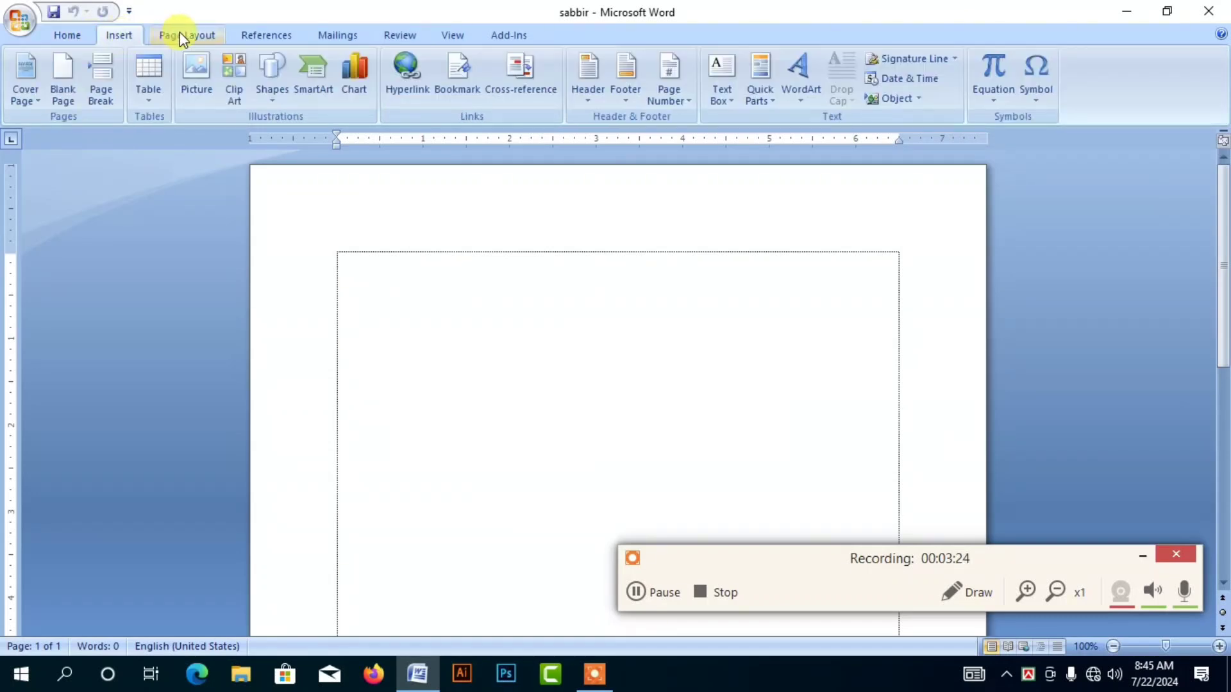
pyautogui.click(183, 36)
pyautogui.click(73, 35)
pyautogui.click(118, 34)
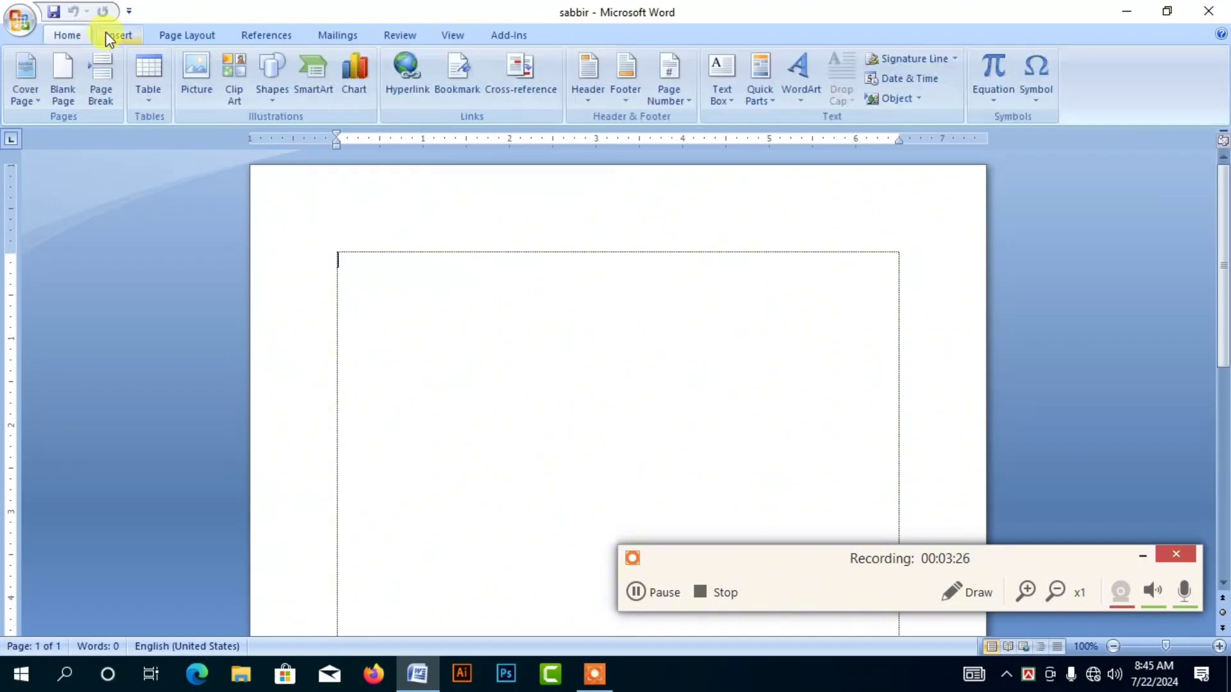
pyautogui.click(181, 36)
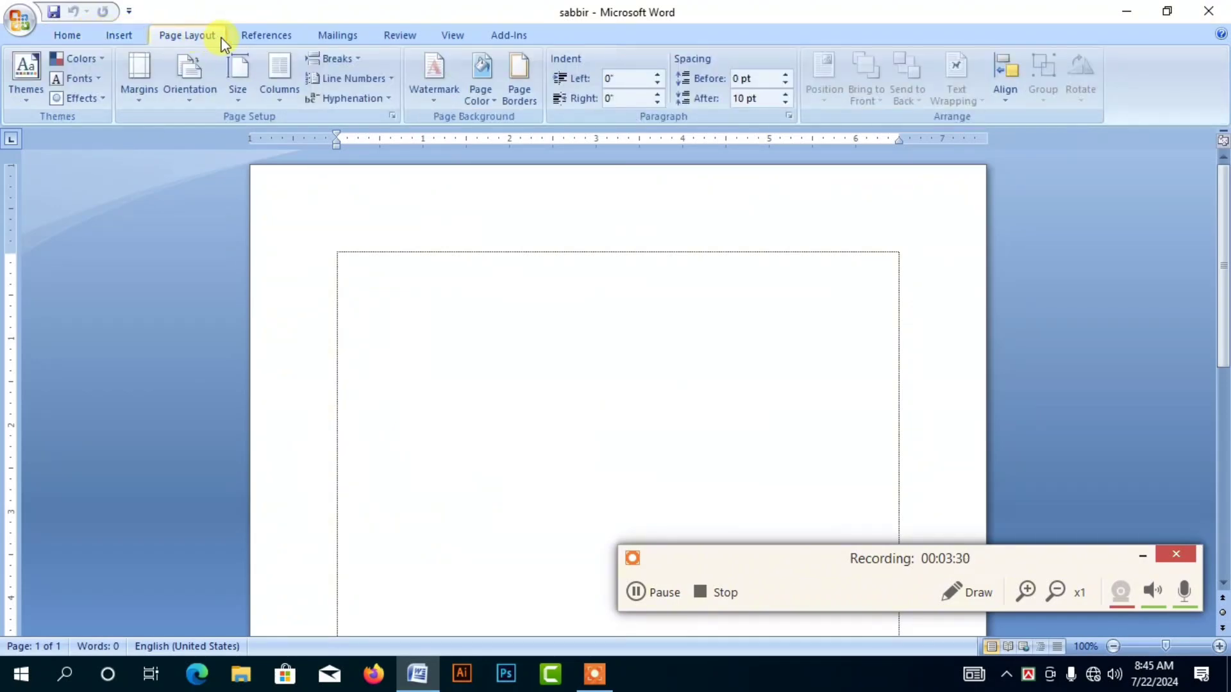
pyautogui.click(267, 38)
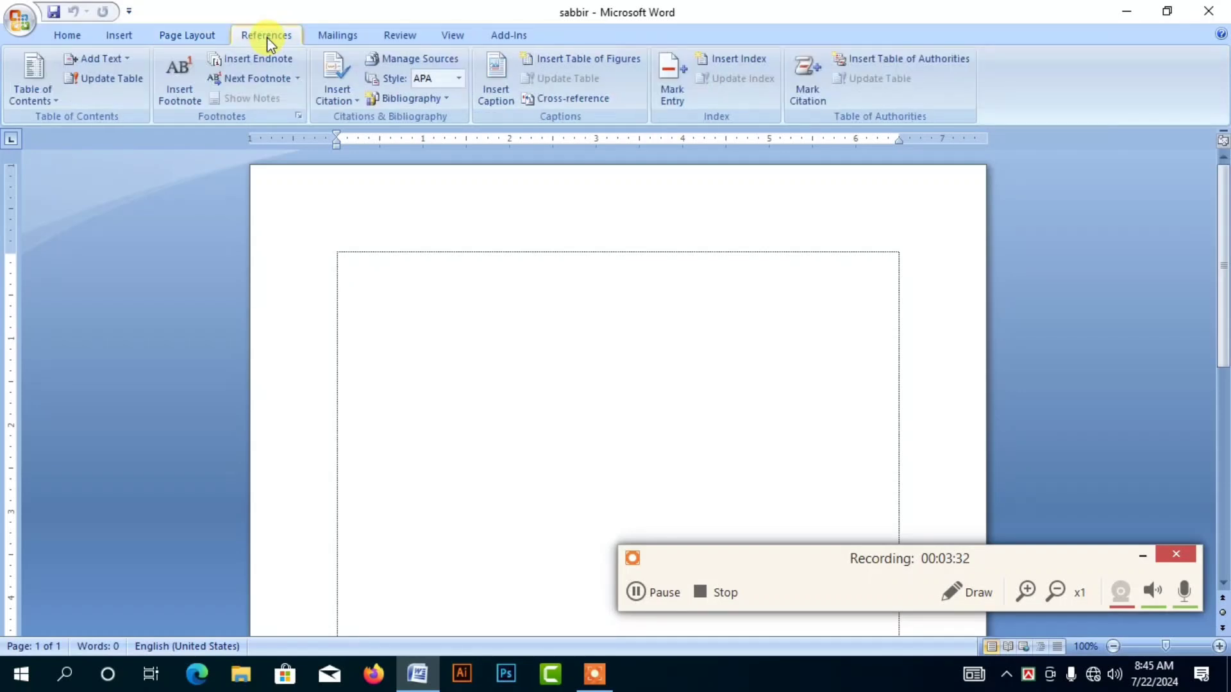
pyautogui.click(347, 38)
pyautogui.click(385, 35)
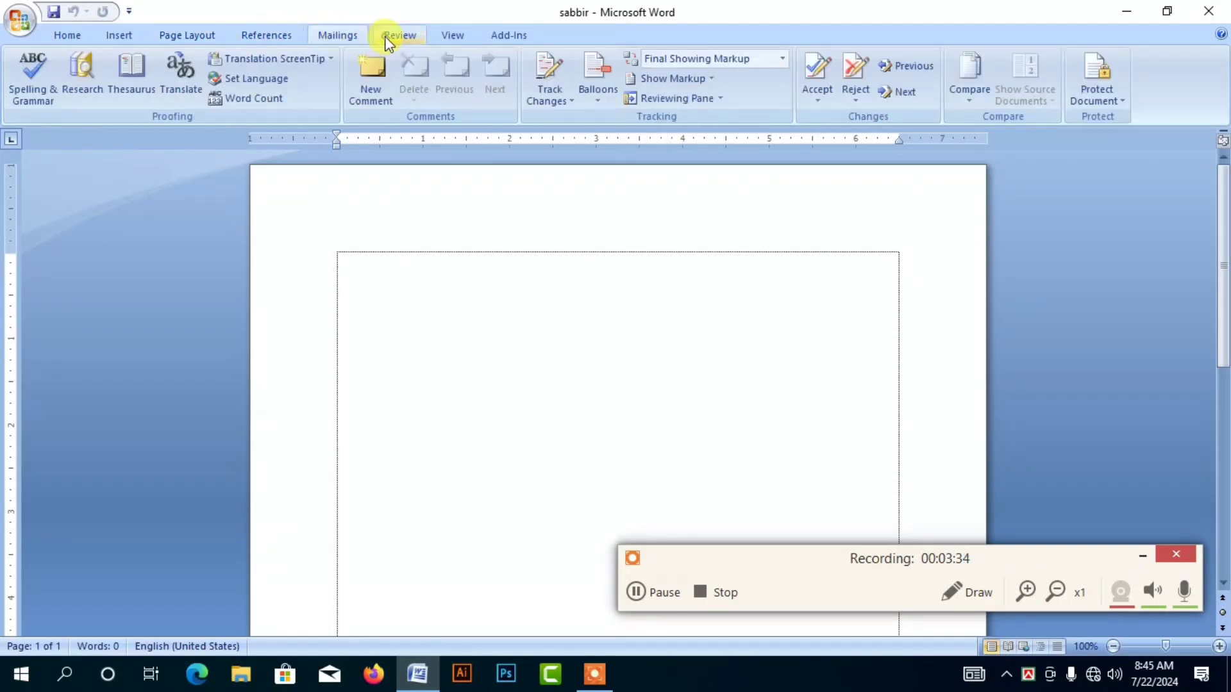
pyautogui.click(449, 38)
pyautogui.click(505, 34)
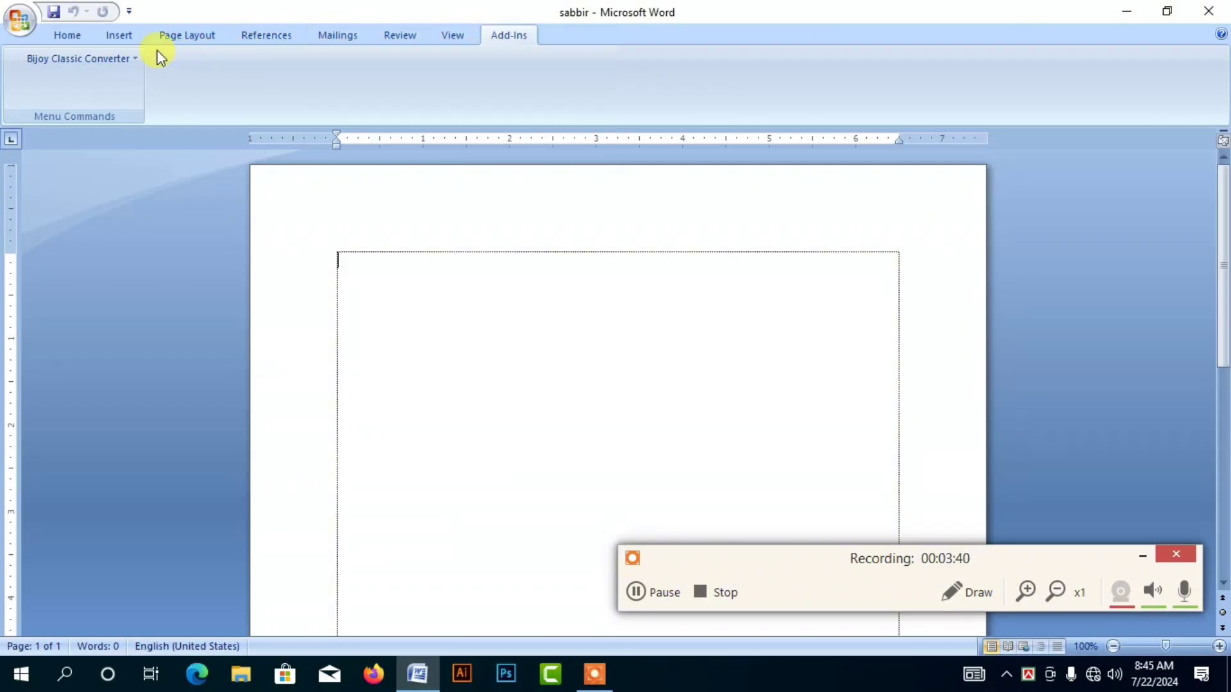
pyautogui.click(66, 36)
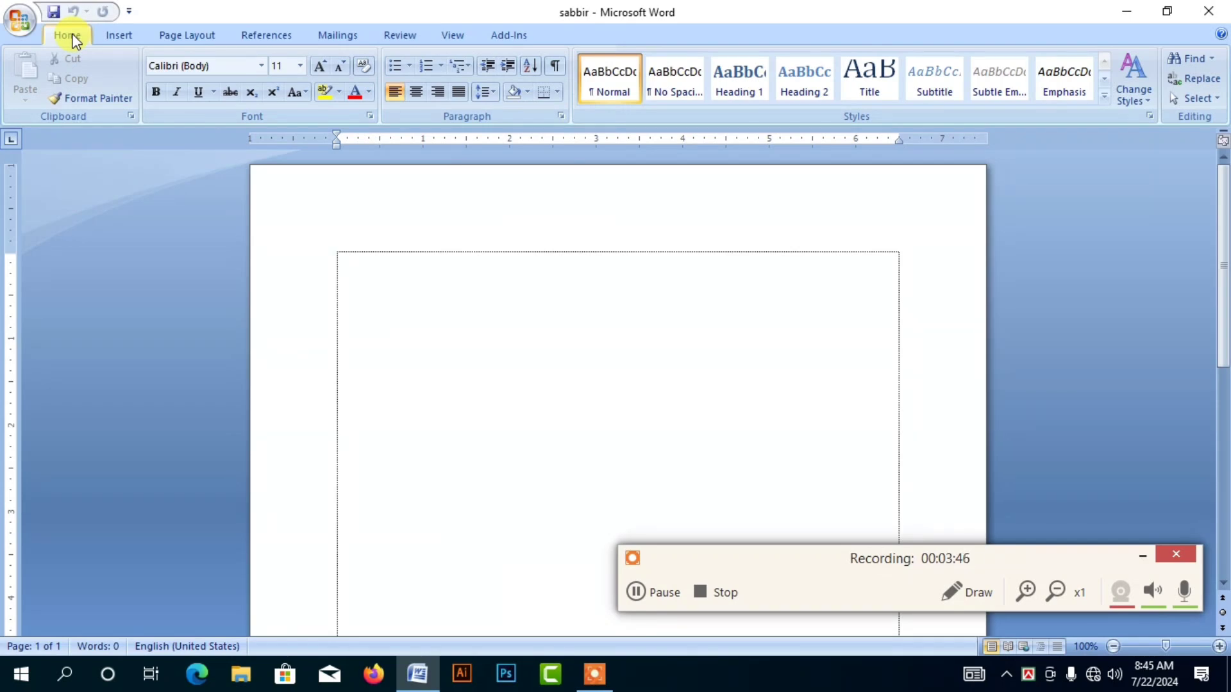
pyautogui.click(119, 38)
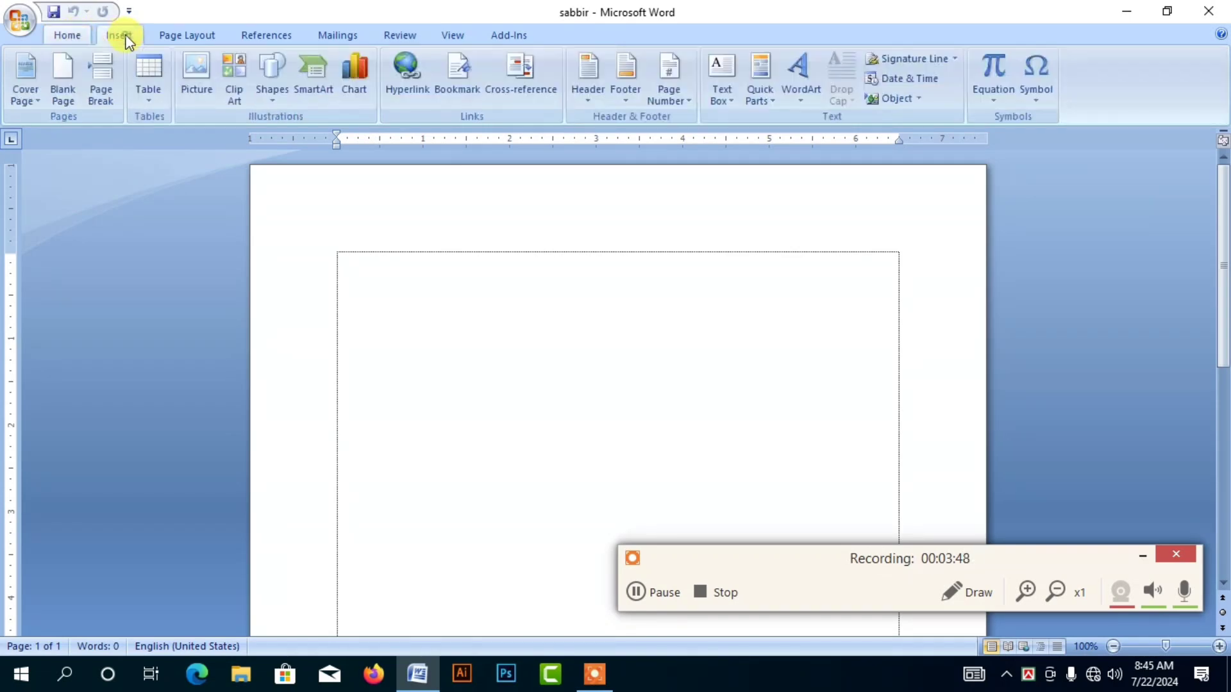
pyautogui.click(183, 37)
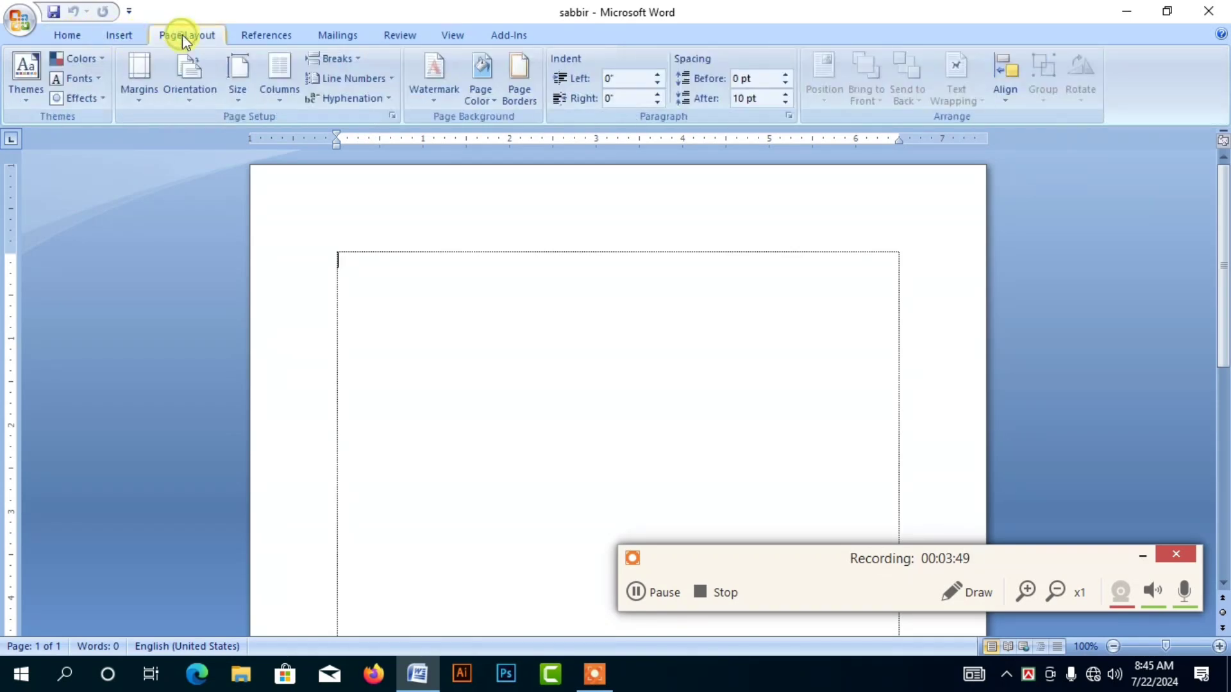
pyautogui.click(82, 38)
pyautogui.click(111, 38)
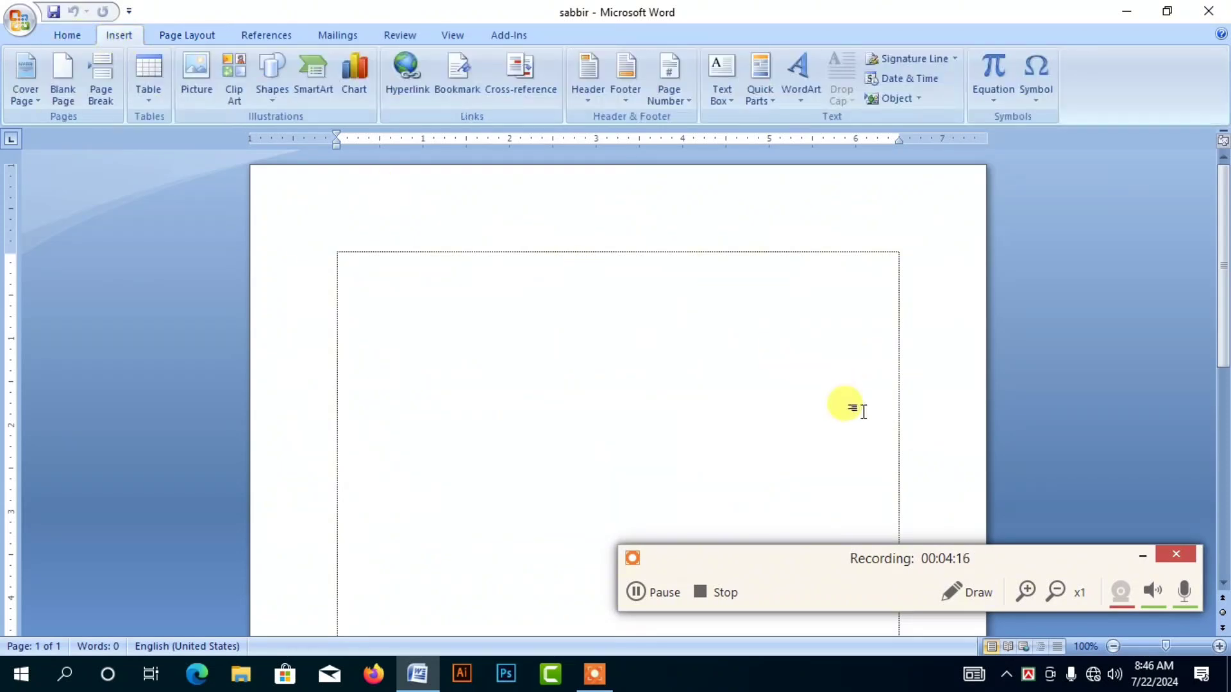
# Outline the Home, Insert, Page Layout, References, Mailings, Review, View and Add-Ins headings with red rectangles using the screen recorder's drawing mode.
pyautogui.click(972, 591)
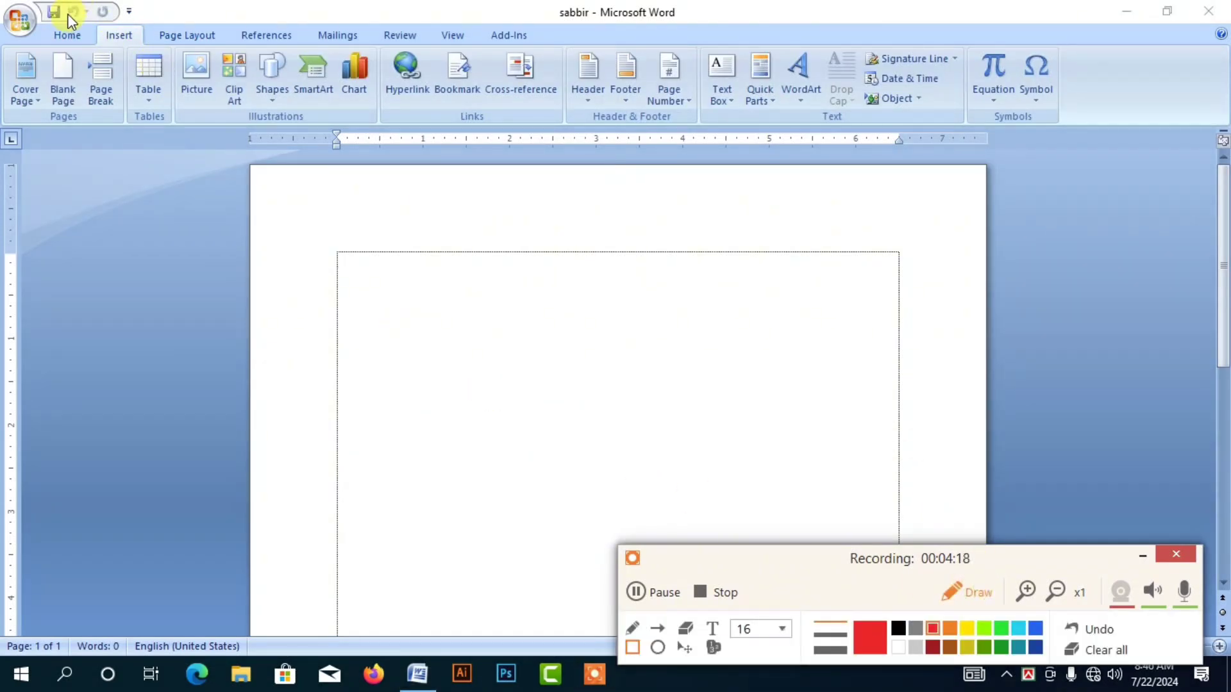
pyautogui.moveTo(50, 26)
pyautogui.mouseDown()
pyautogui.moveTo(195, 47)
pyautogui.moveTo(526, 43)
pyautogui.mouseUp()
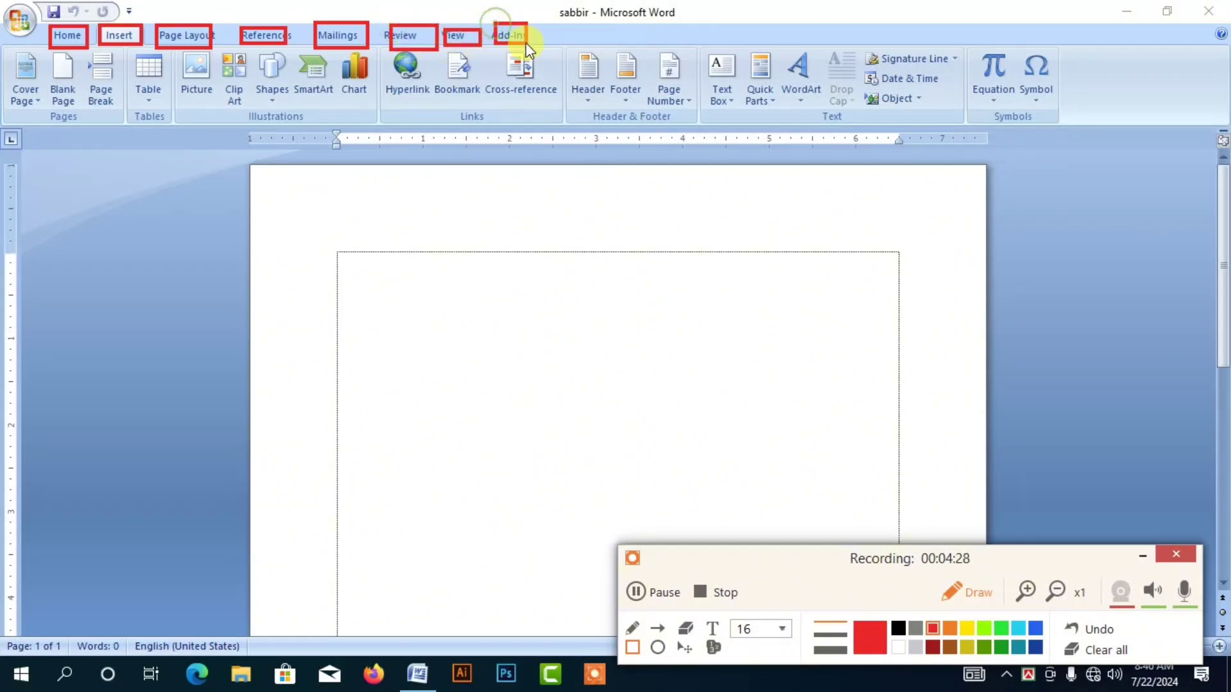
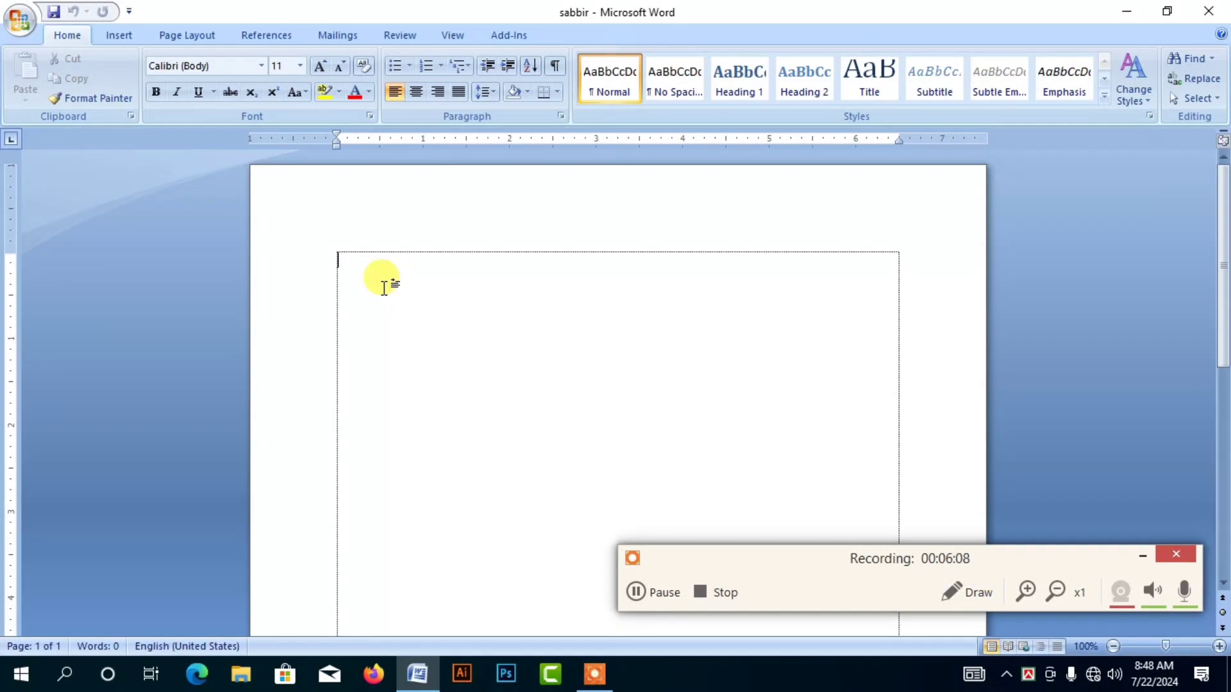
# Enter the text "Bangladesh is a small country. Dhaka is a capital of Bangladesh." on the blank page.
pyautogui.write('Bang')
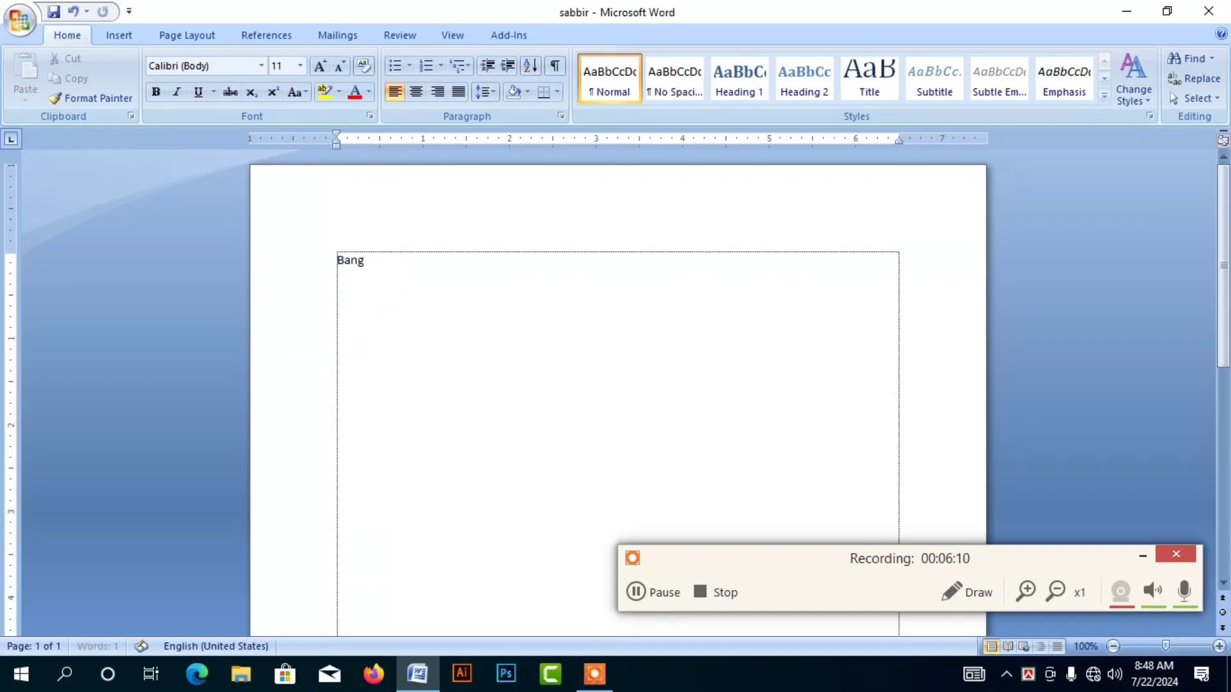
pyautogui.write('ladesh is a small countey')
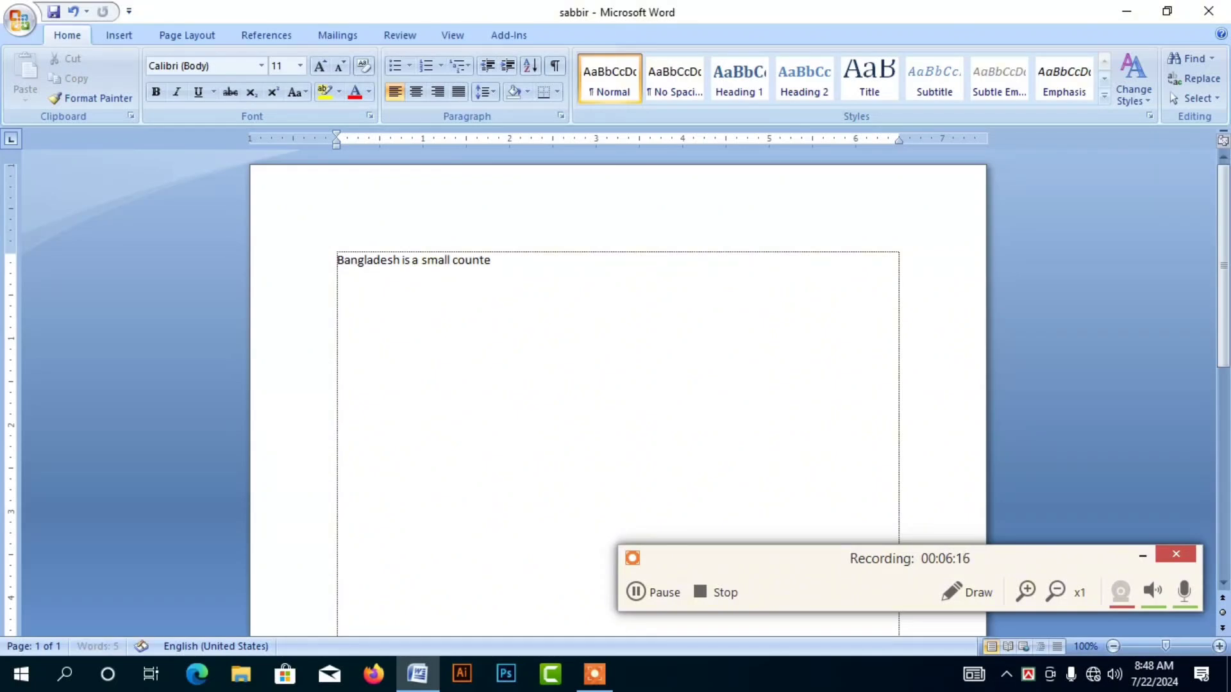
pyautogui.press('BackSpace')
pyautogui.press('BackSpace')
pyautogui.write('ry. dhaka is a ')
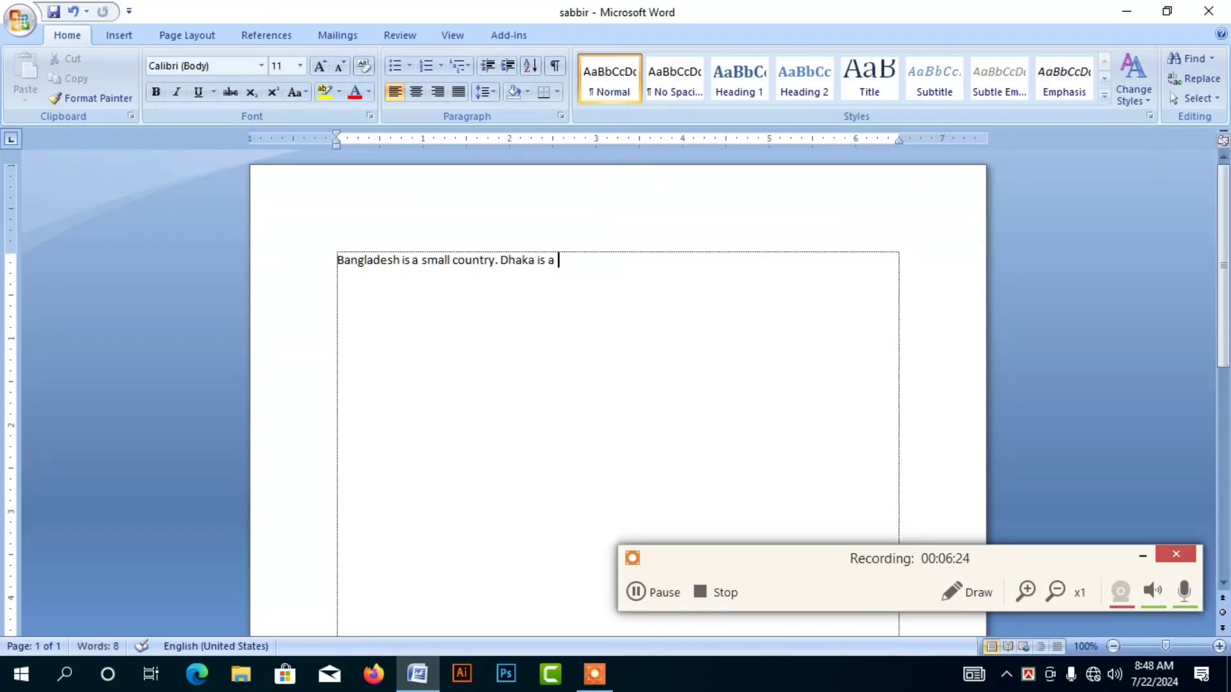
pyautogui.write('ca')
pyautogui.write('pital of')
pyautogui.write(' bangla')
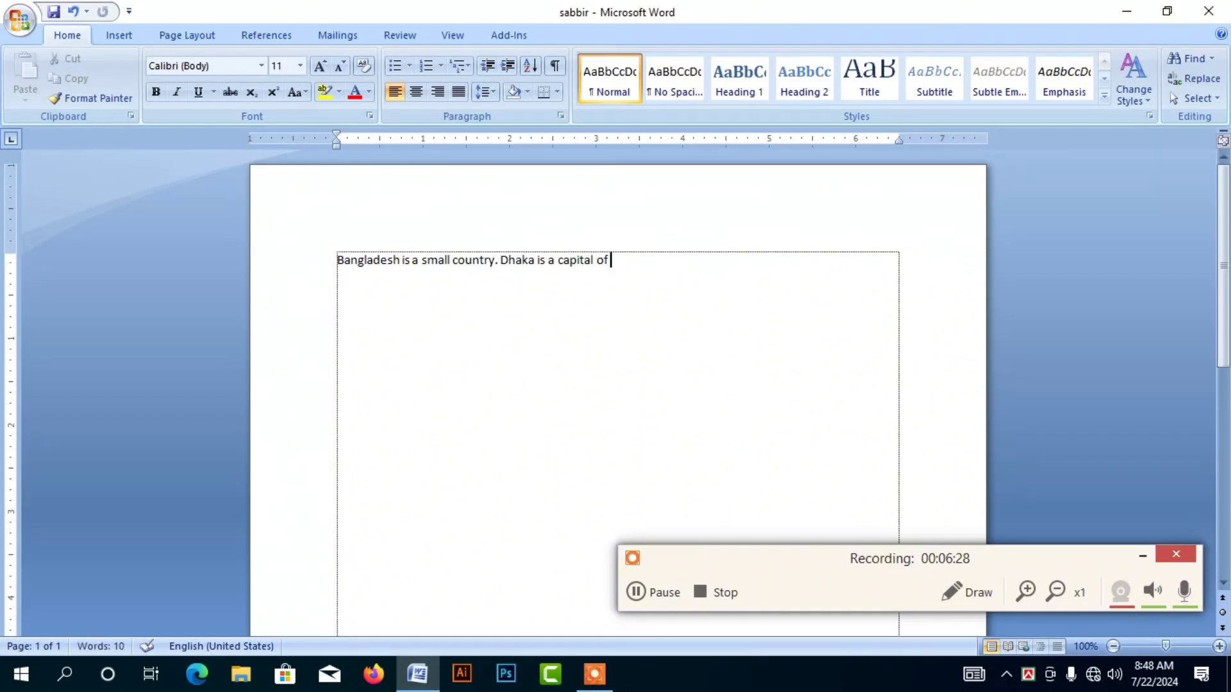
pyautogui.write('desh.')
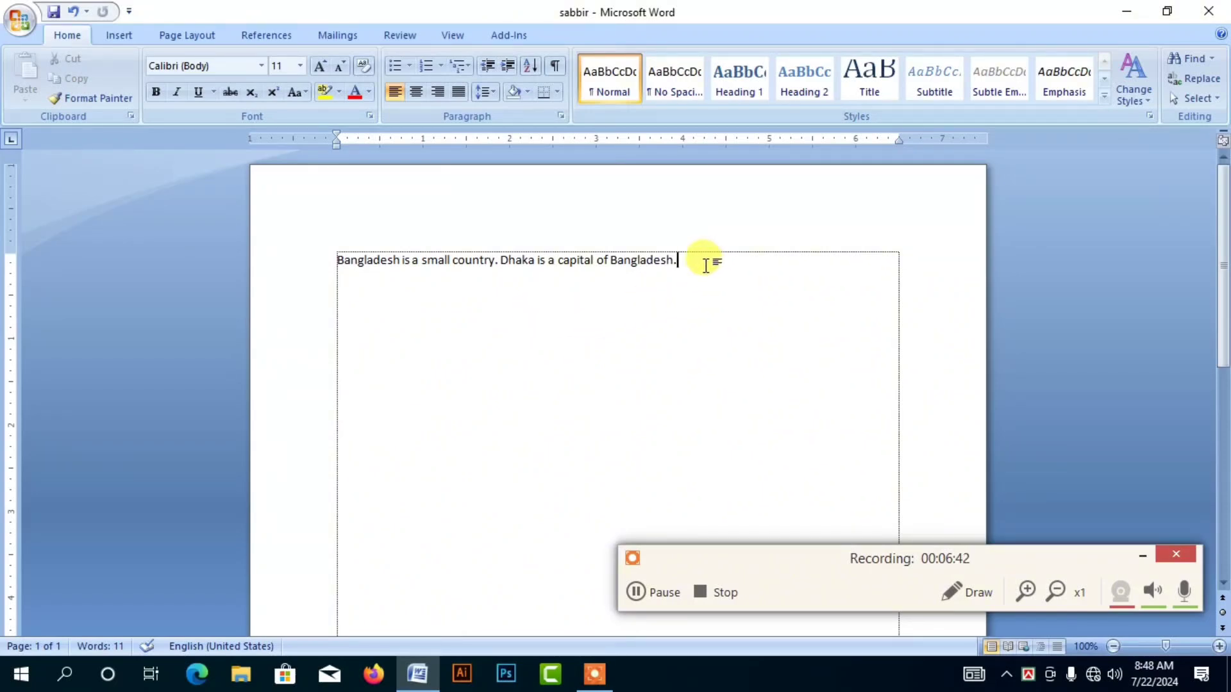
# Demonstrate text selection by selecting the whole line, and then only its first word, "Bangladesh".
pyautogui.moveTo(706, 265); pyautogui.dragTo(361, 250)
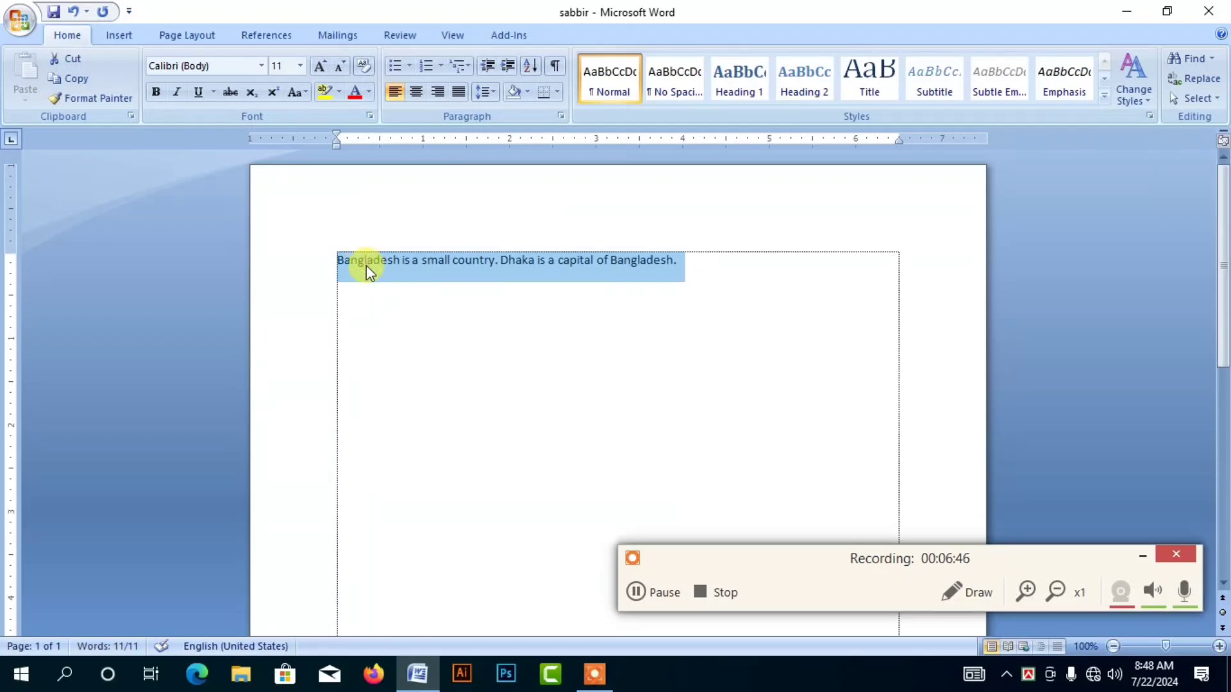
pyautogui.click(422, 270)
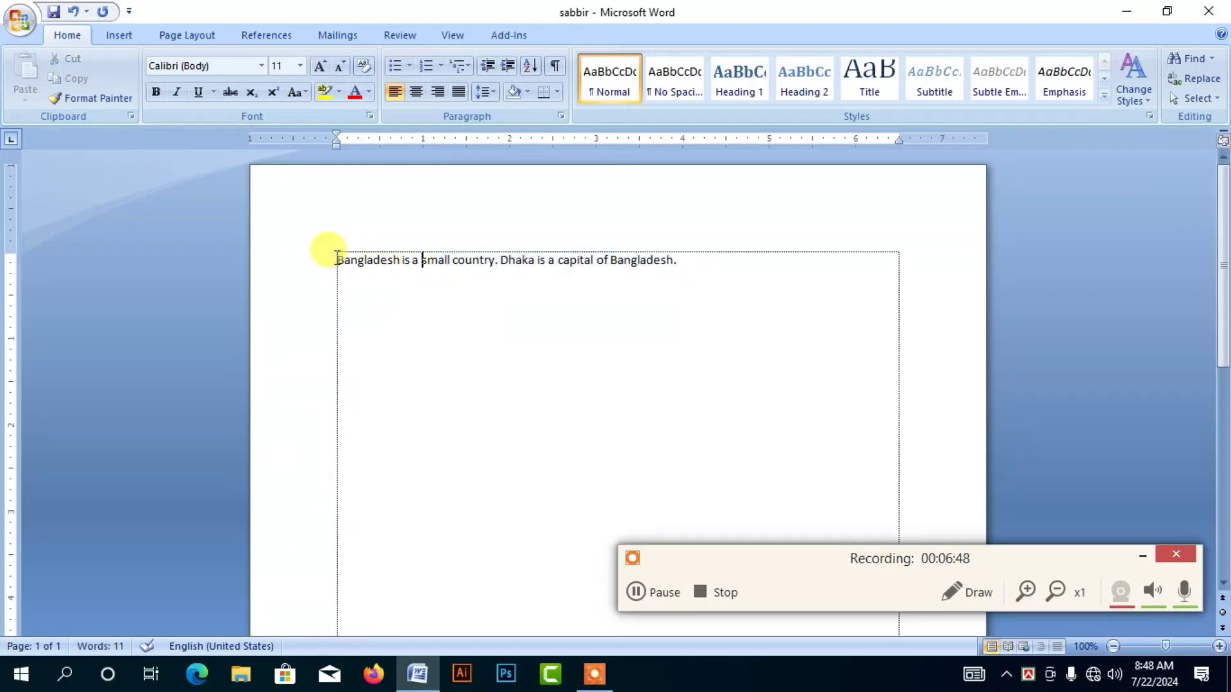
pyautogui.moveTo(337, 260); pyautogui.dragTo(400, 269)
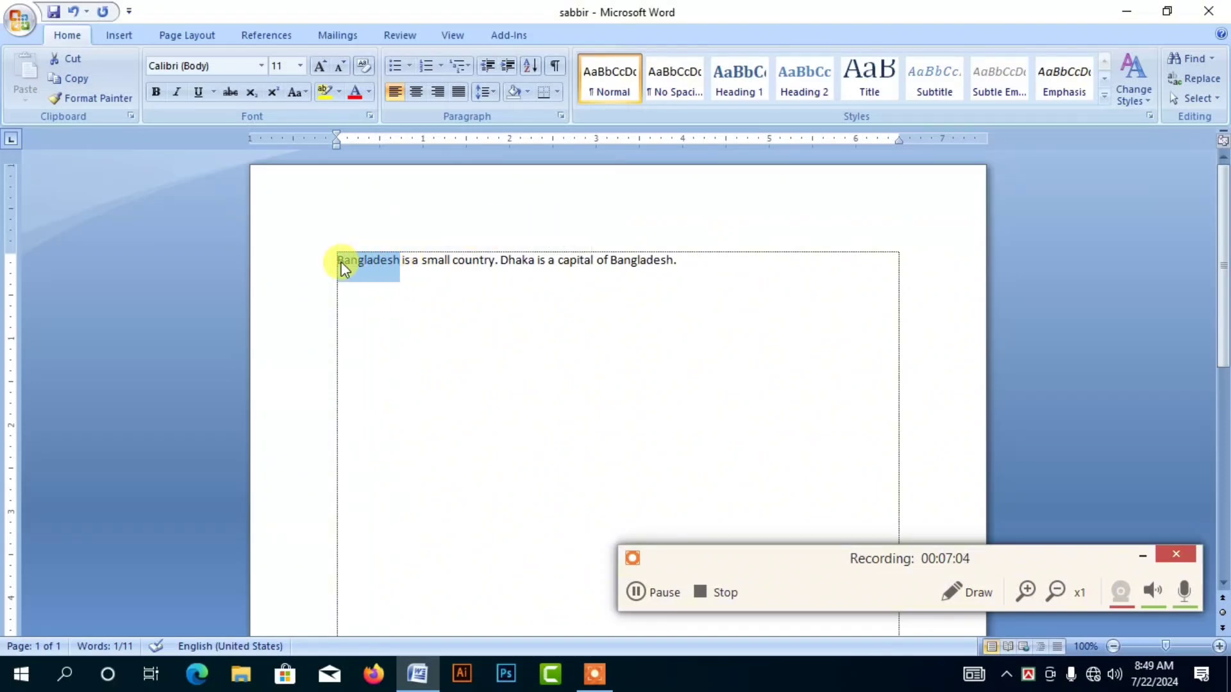
pyautogui.click(406, 261)
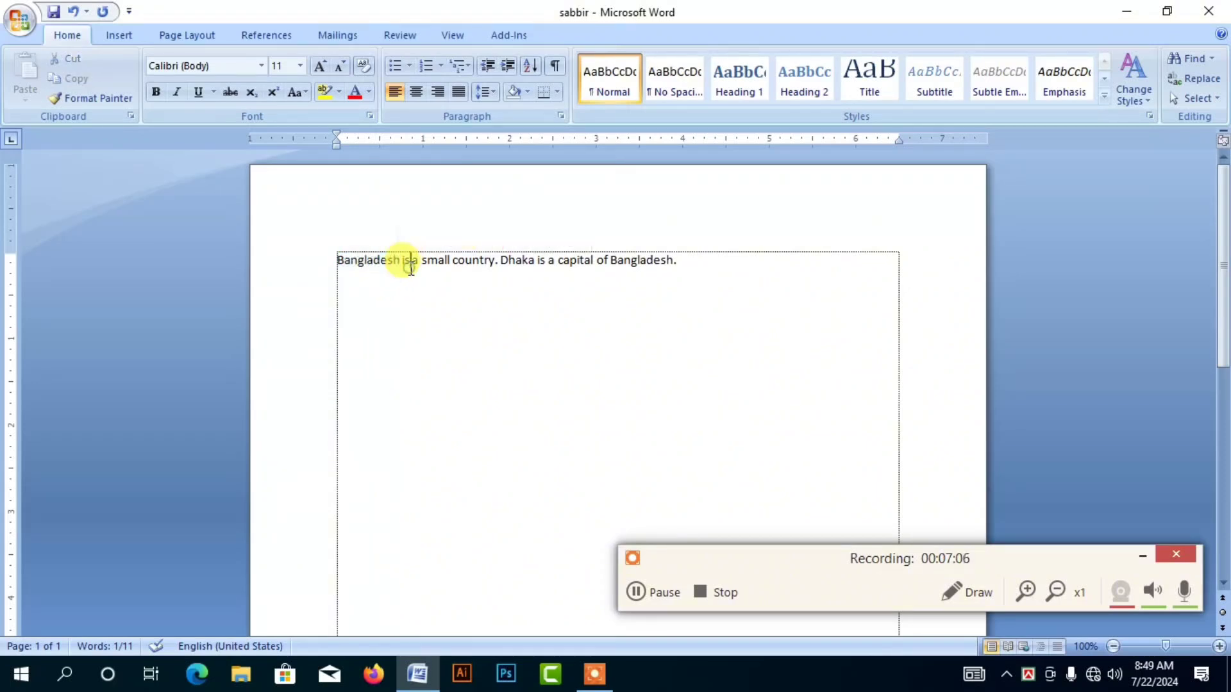
pyautogui.moveTo(336, 260); pyautogui.dragTo(397, 270)
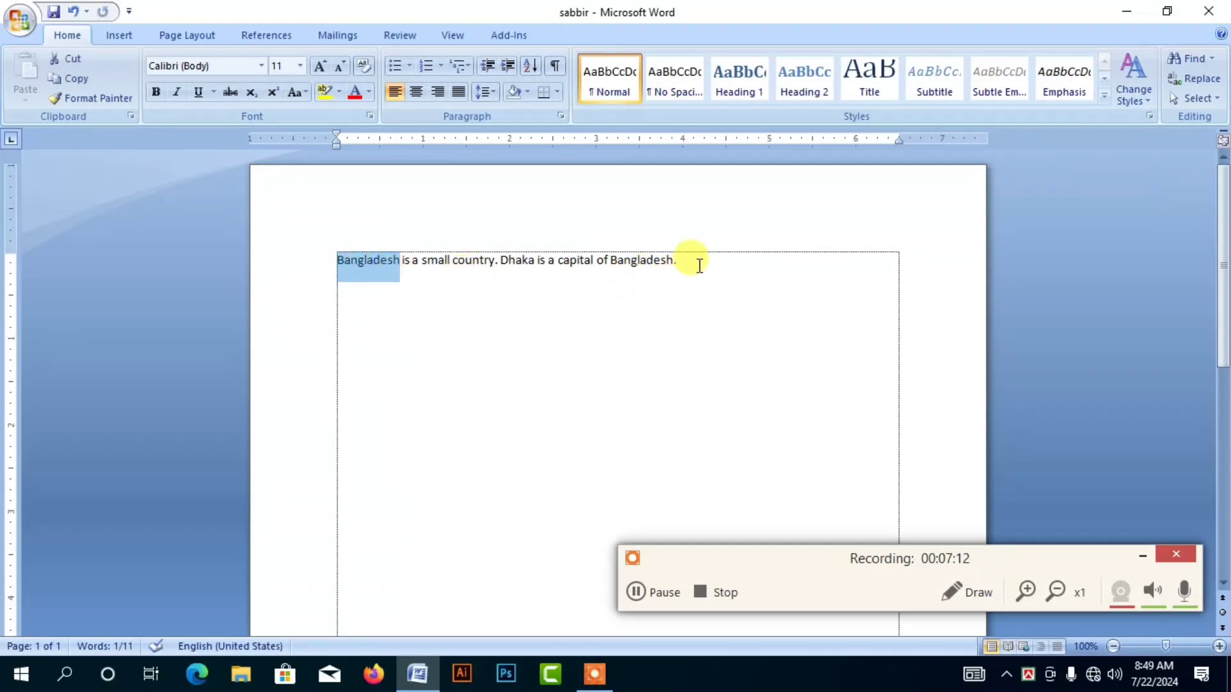
# Copy "small country" from the first sentence and paste it after the last sentence.
pyautogui.moveTo(421, 259); pyautogui.dragTo(481, 263)
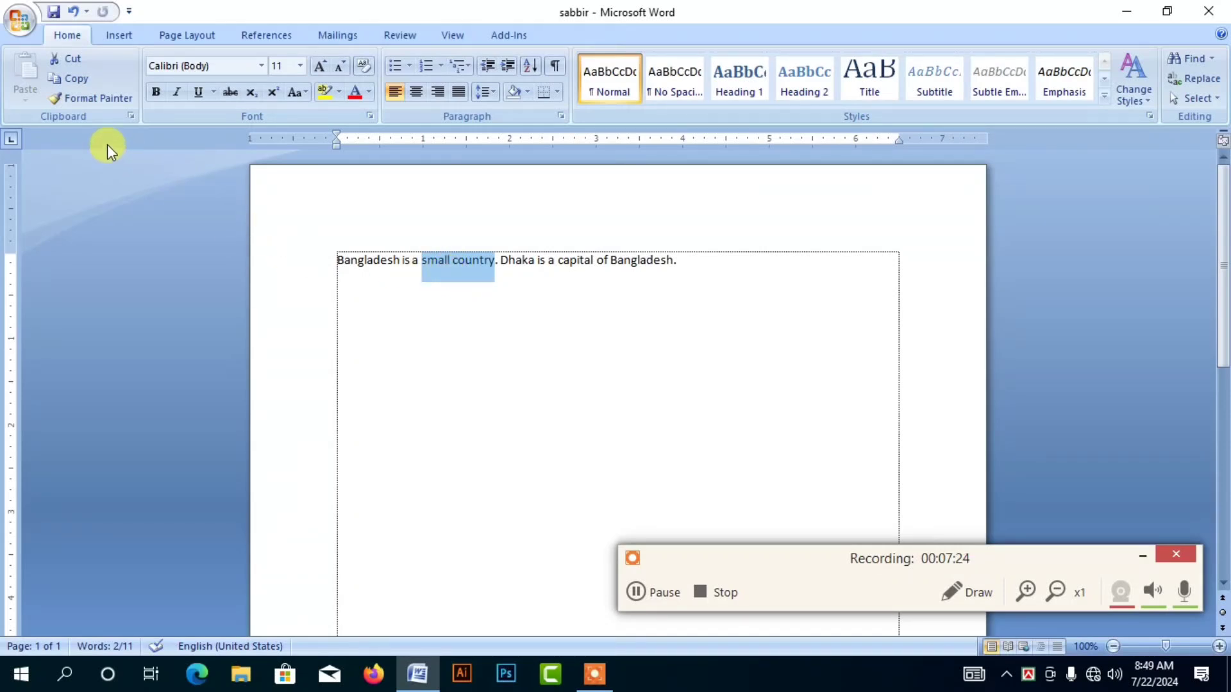
pyautogui.click(69, 78)
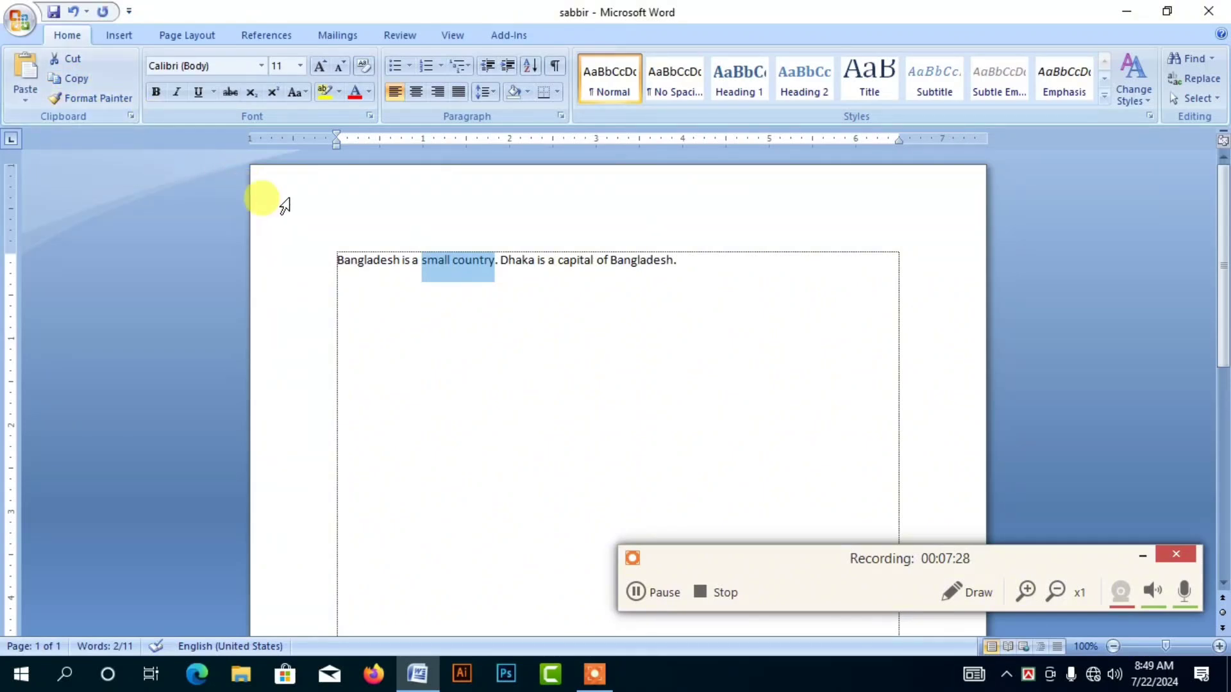
pyautogui.click(675, 263)
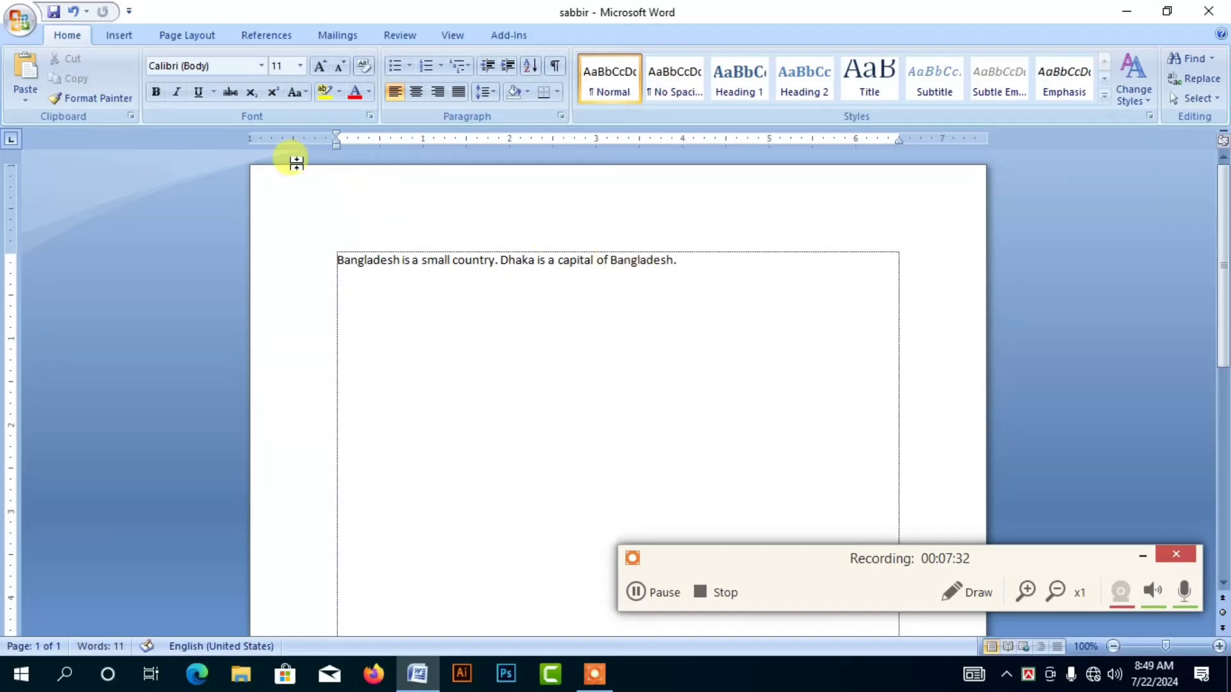
pyautogui.click(25, 71)
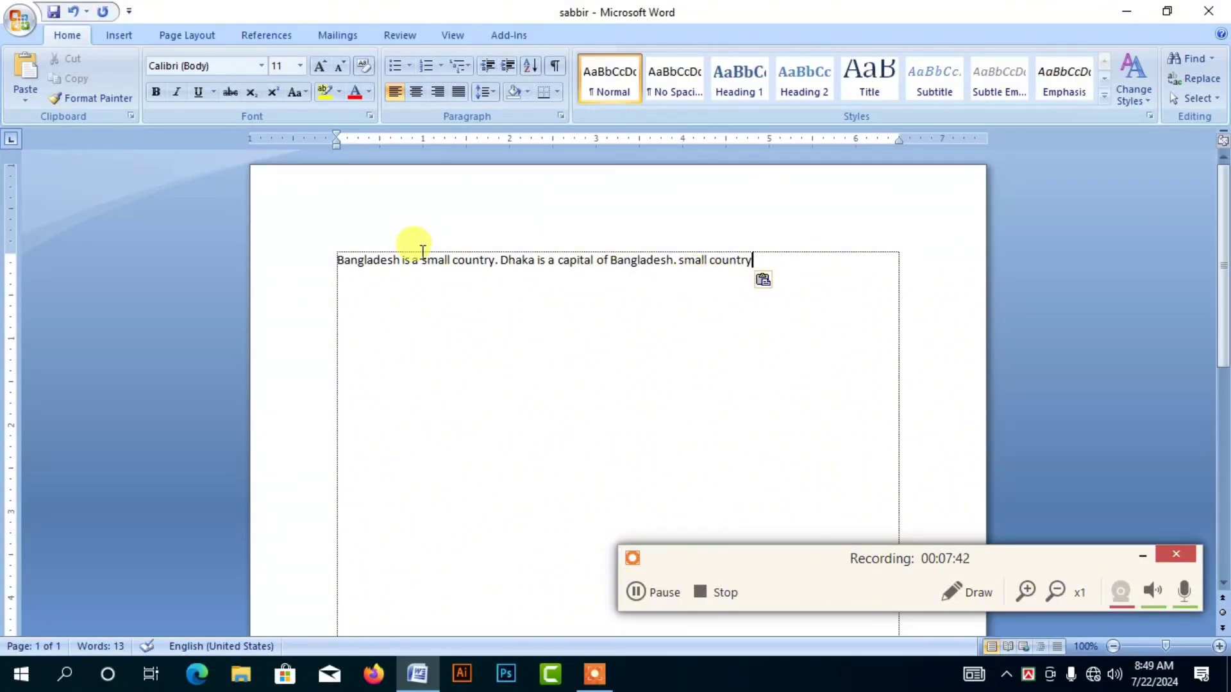
# Cut the duplicate "small country" from the end of the line.
pyautogui.moveTo(425, 257); pyautogui.dragTo(473, 259)
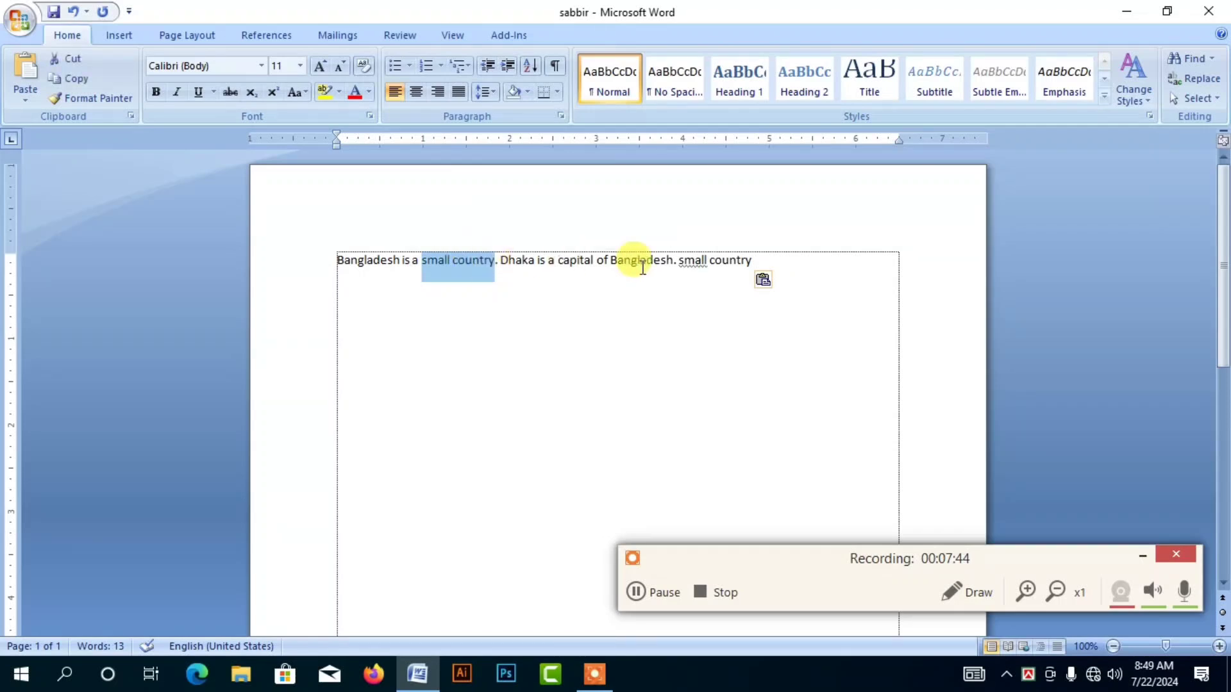
pyautogui.moveTo(681, 258); pyautogui.dragTo(752, 262)
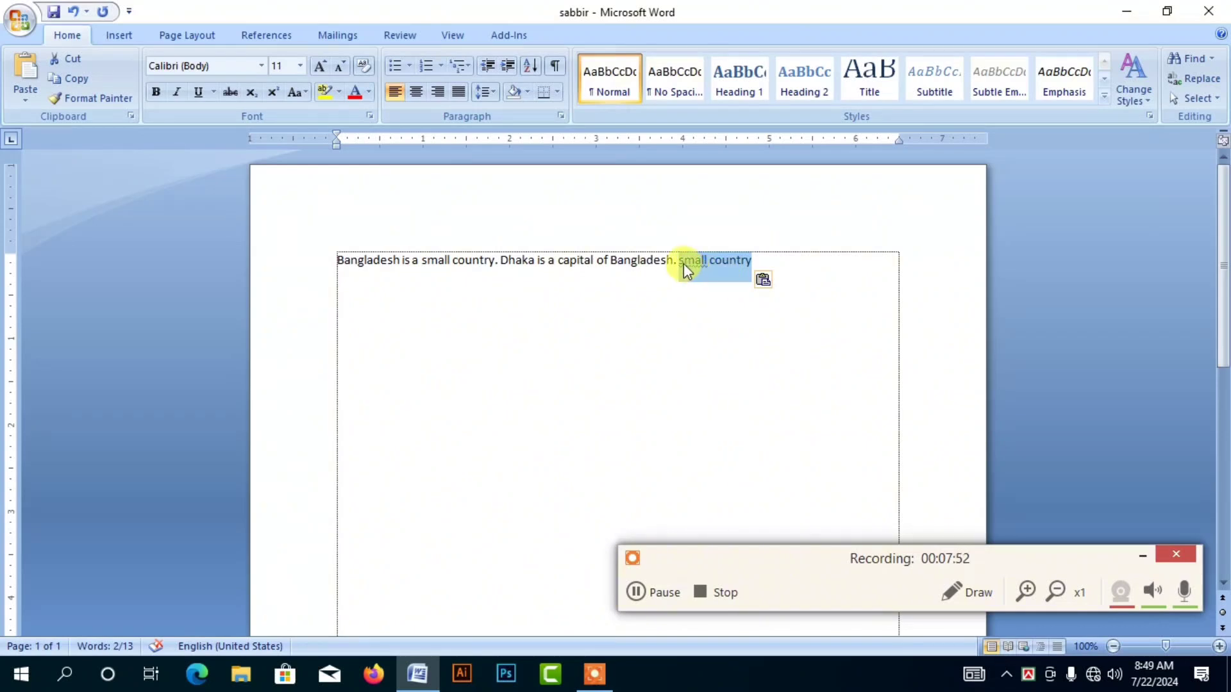
pyautogui.hotkey('ctrl', 'x')
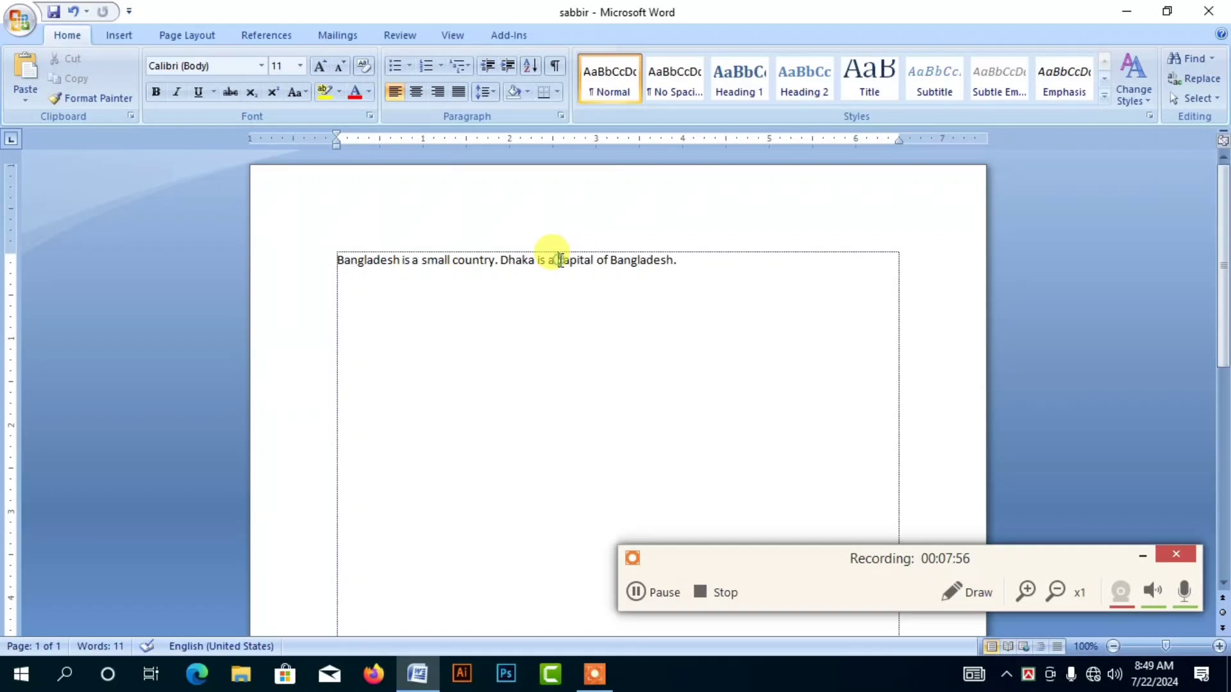
# Cut "capital" from the second sentence, paste it at the end of the line, and undo the move.
pyautogui.moveTo(556, 261); pyautogui.dragTo(582, 266)
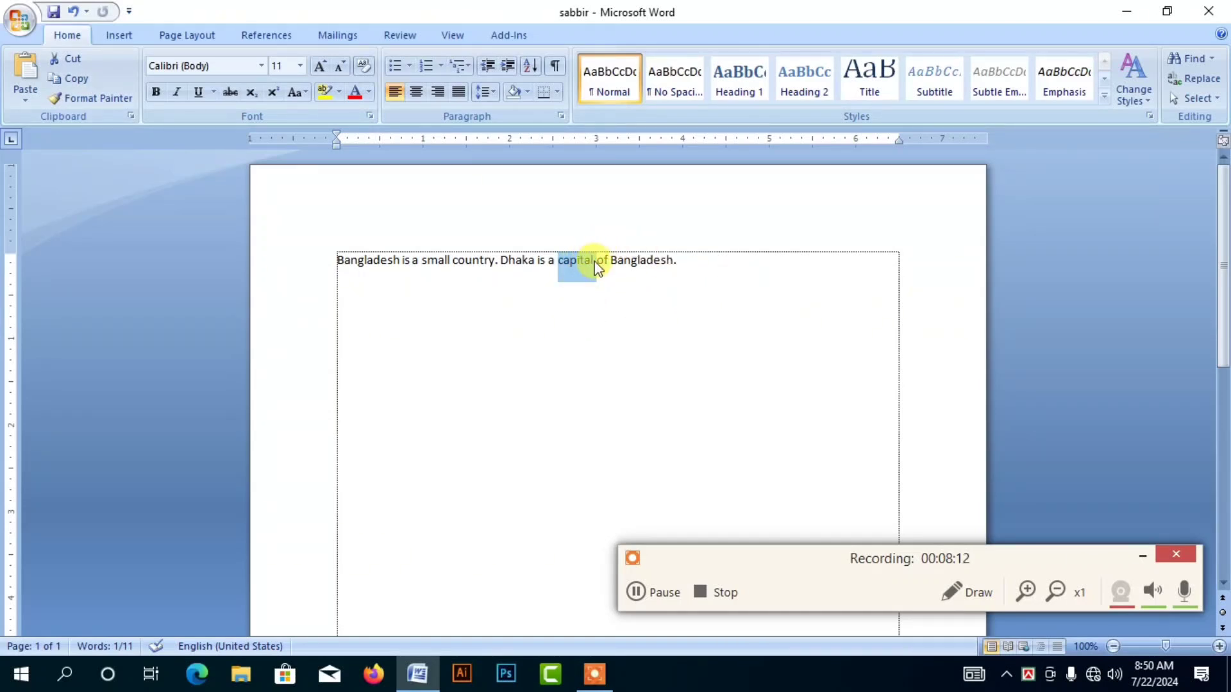
pyautogui.click(73, 59)
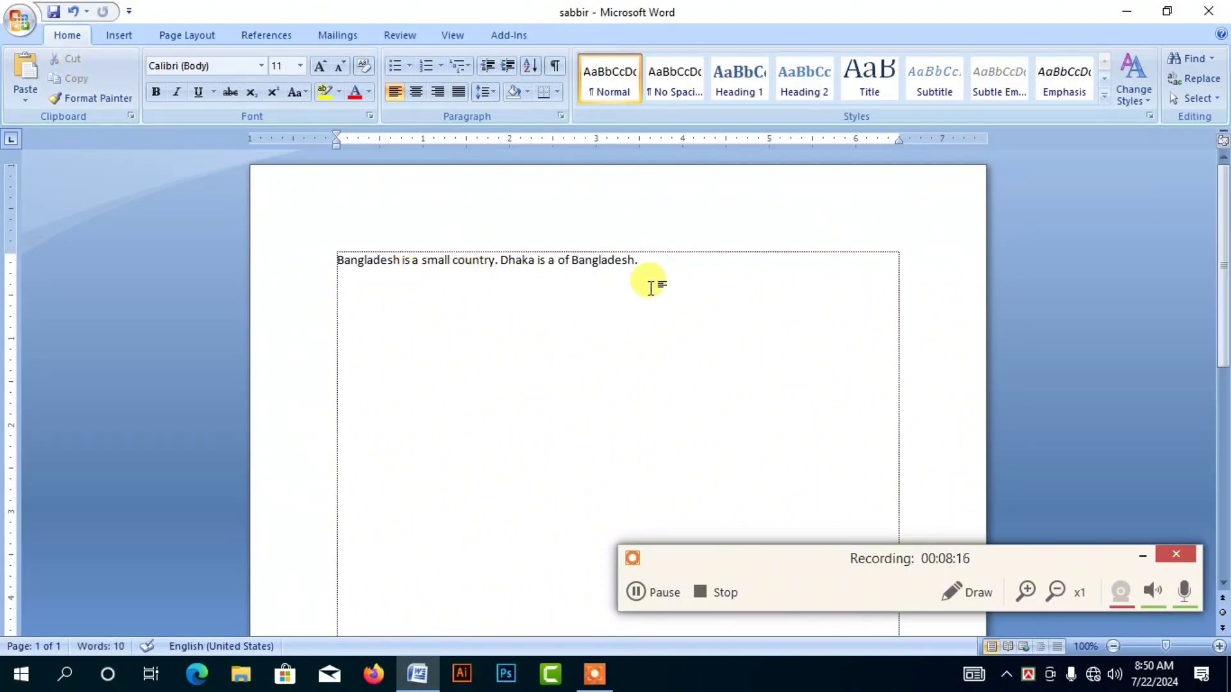
pyautogui.click(647, 260)
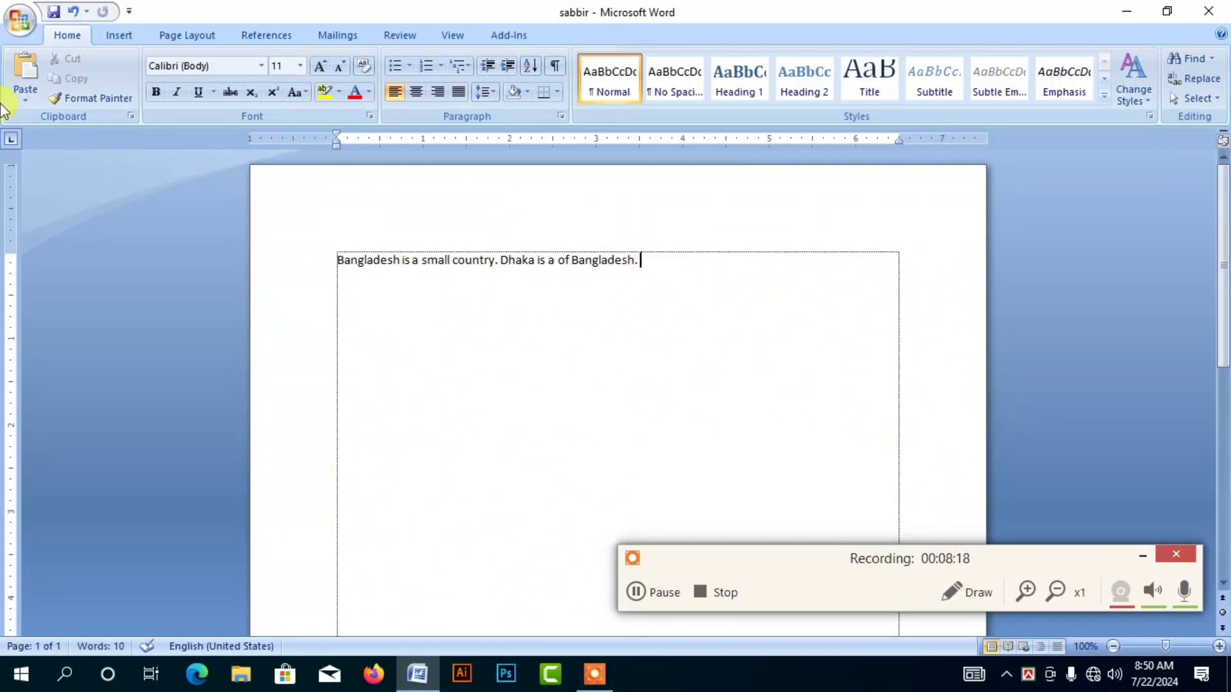
pyautogui.click(24, 66)
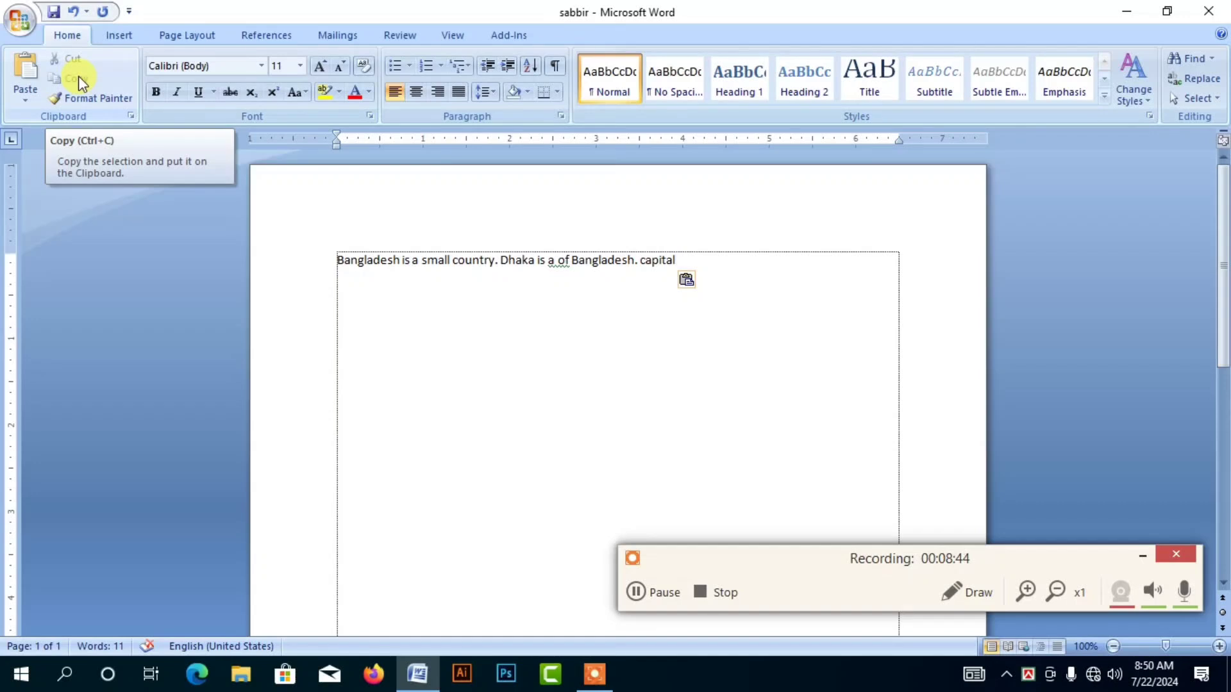
pyautogui.hotkey('ctrl', 'z')
pyautogui.hotkey('ctrl', 'z')
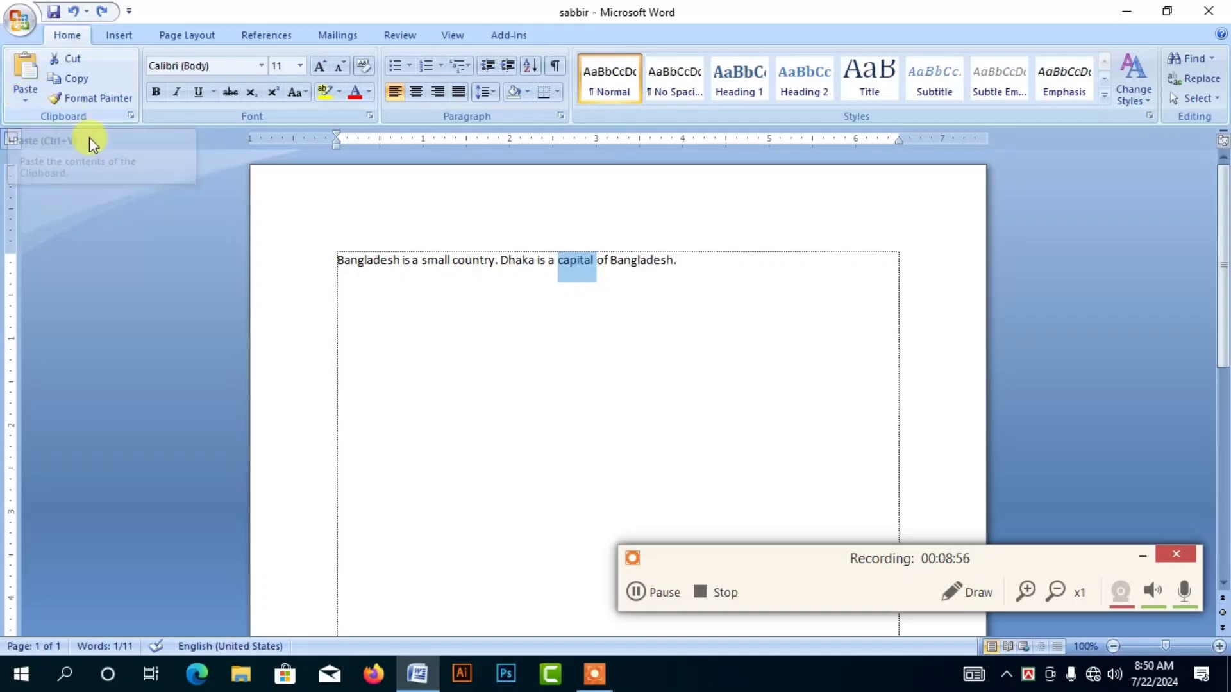
# Zoom the document to 110% and delete the stray symbol after the last sentence.
pyautogui.click(686, 267)
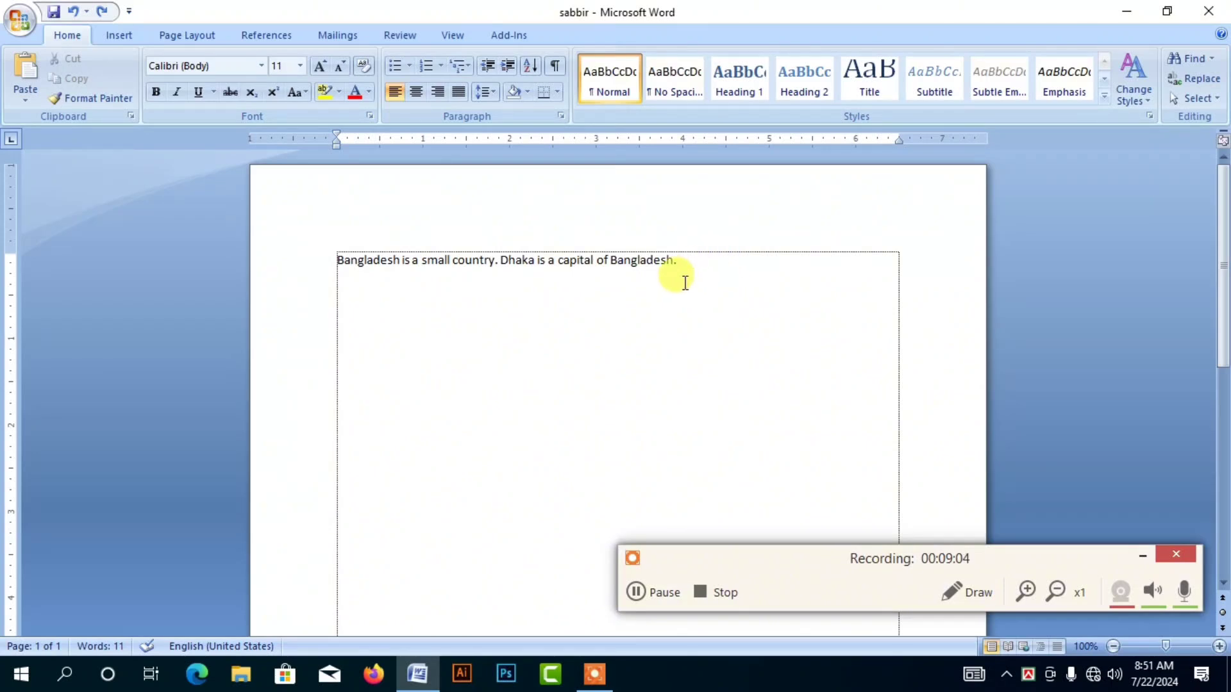
pyautogui.hotkey('ctrl', 'y')
pyautogui.scroll(1, 684, 283)
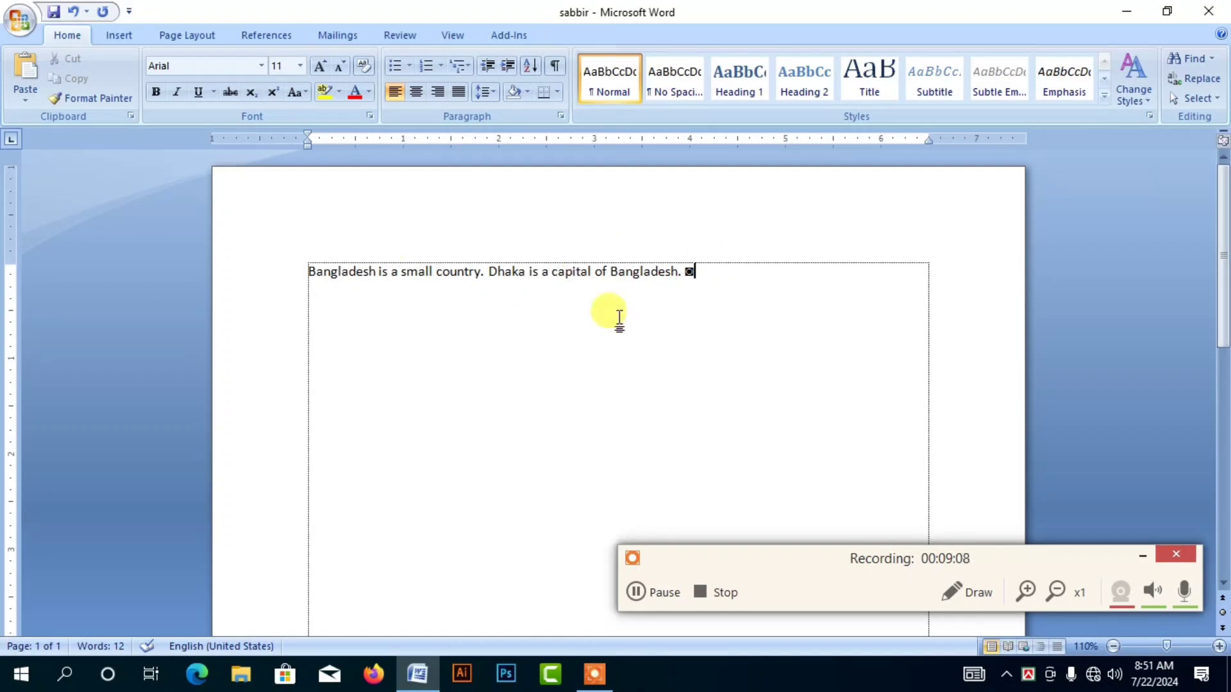
pyautogui.press('BackSpace')
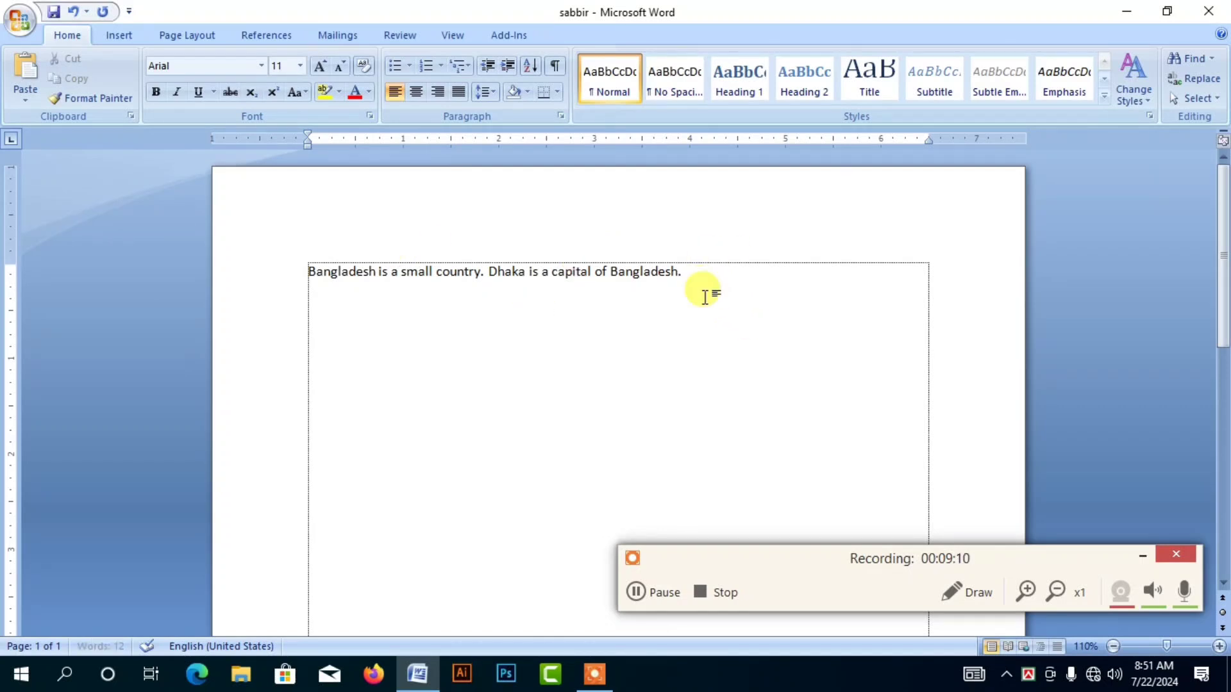
# Move the screen recorder's control window lower so it covers less of the document, leaving its drawing mode off.
pyautogui.click(964, 587)
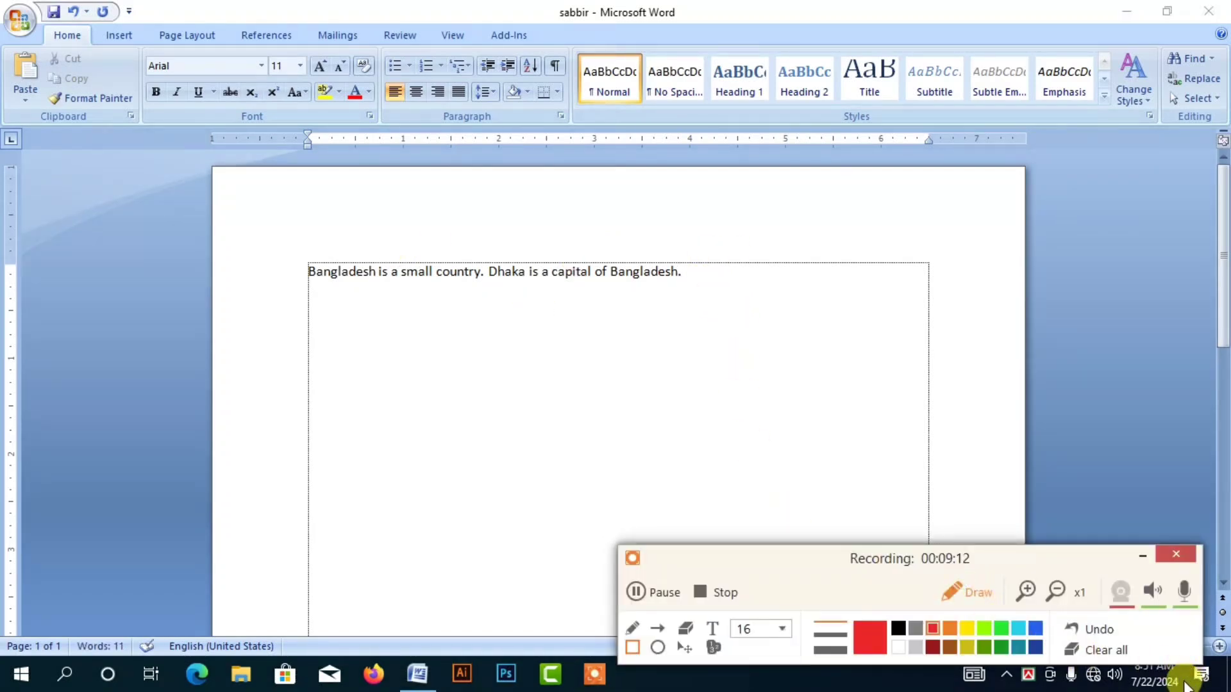
pyautogui.moveTo(1071, 557); pyautogui.dragTo(1069, 522)
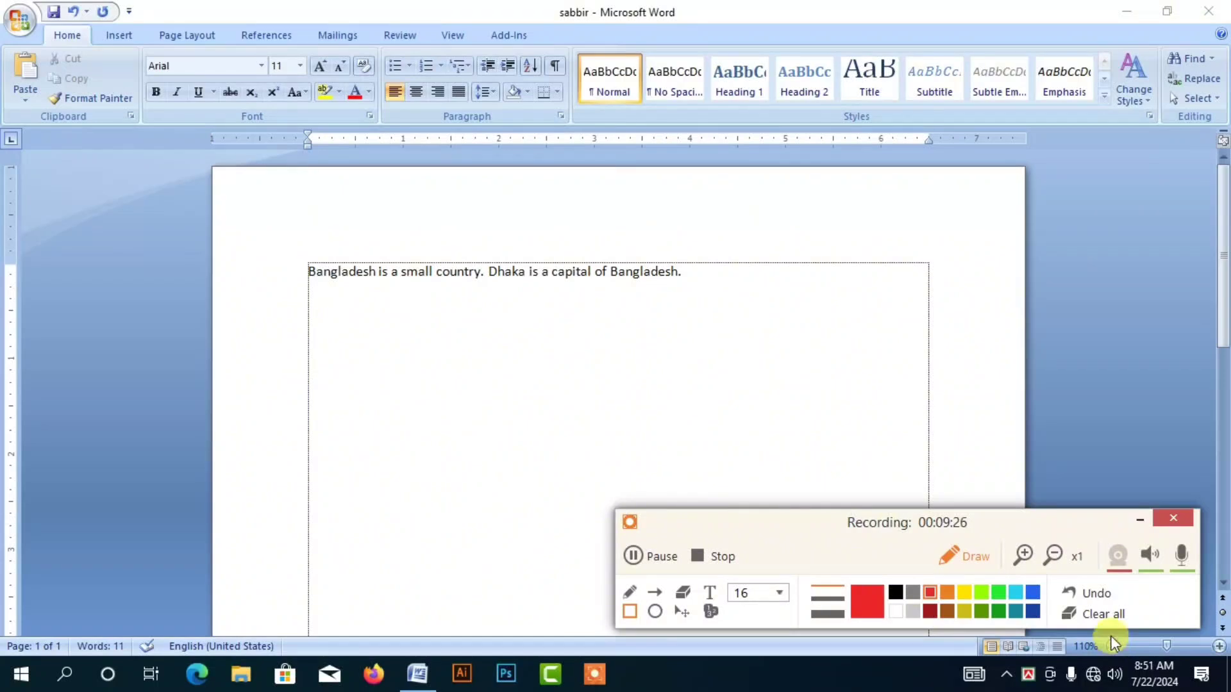
pyautogui.click(1140, 522)
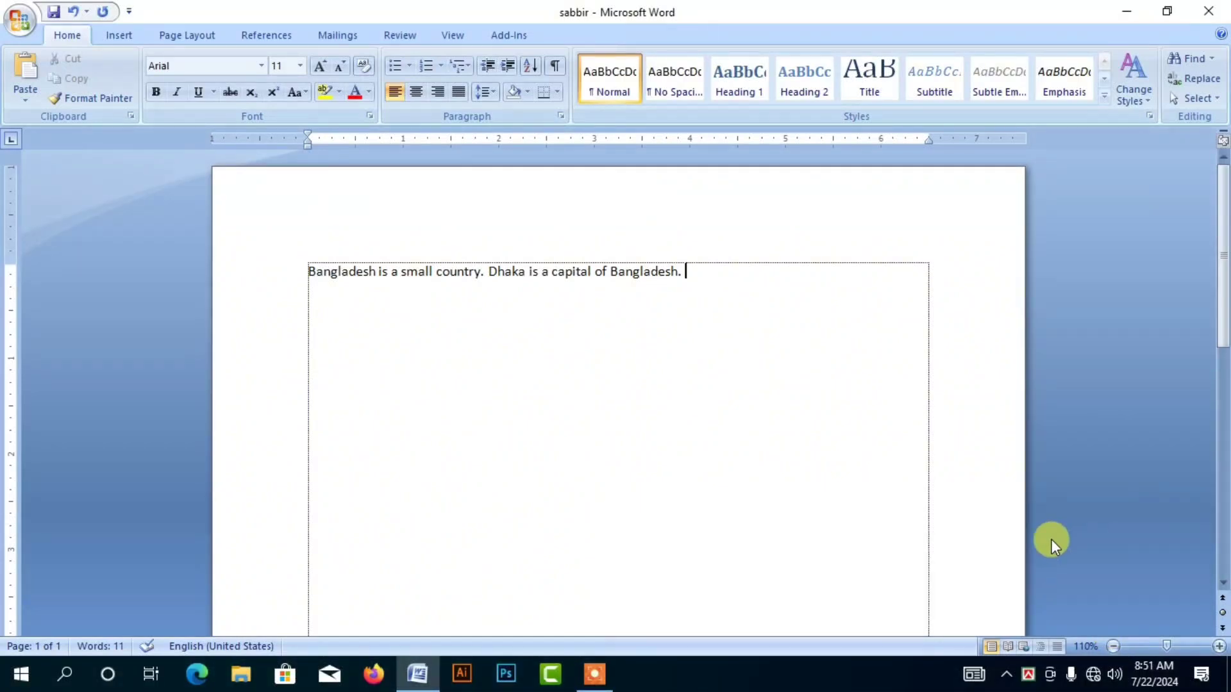
pyautogui.click(597, 681)
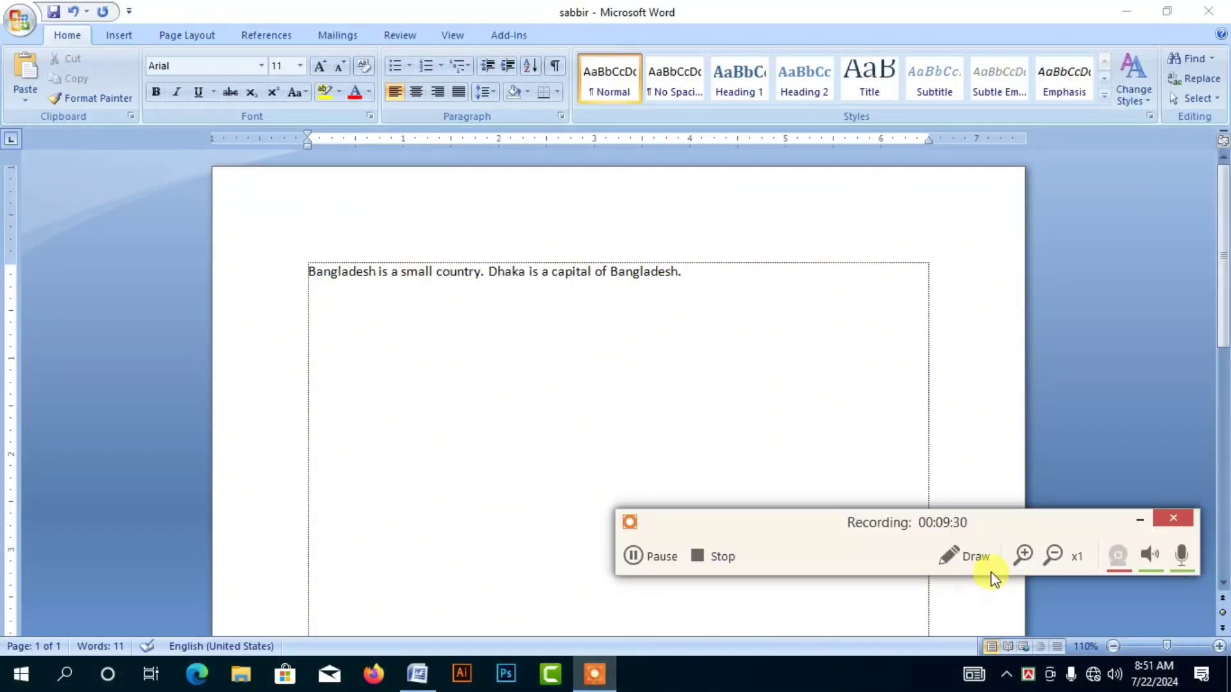
pyautogui.moveTo(997, 522); pyautogui.dragTo(1017, 579)
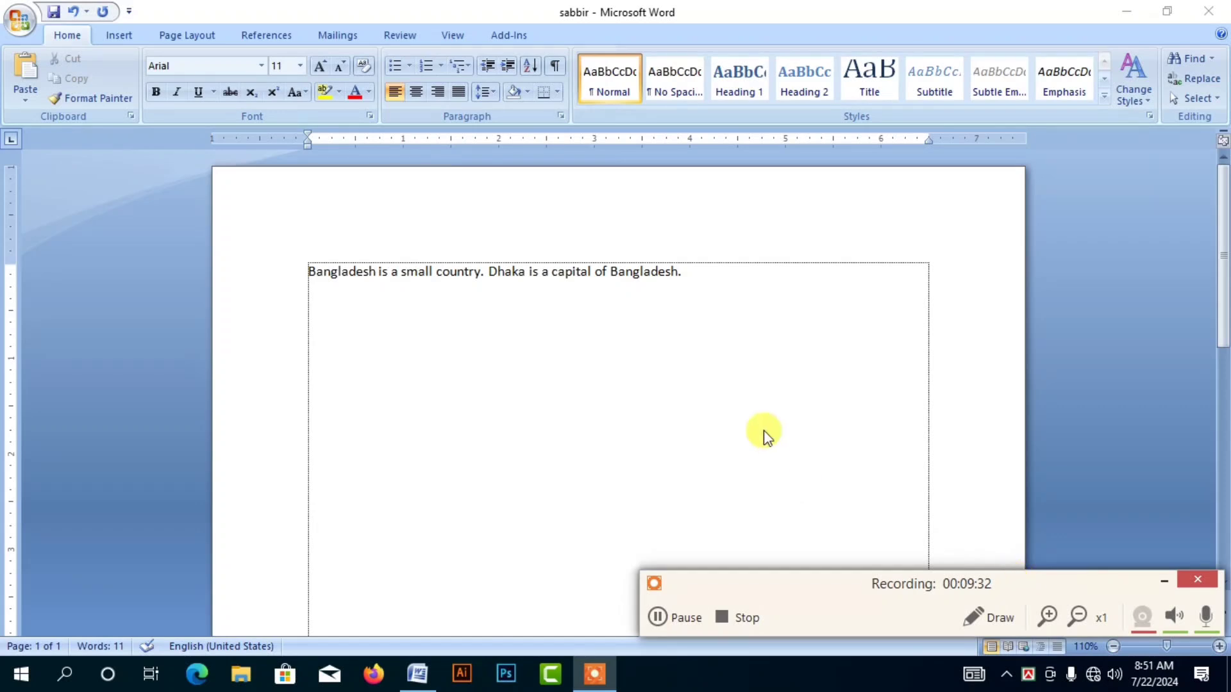
# Place the cursor after the last sentence and zoom the document to 130%.
pyautogui.click(685, 274)
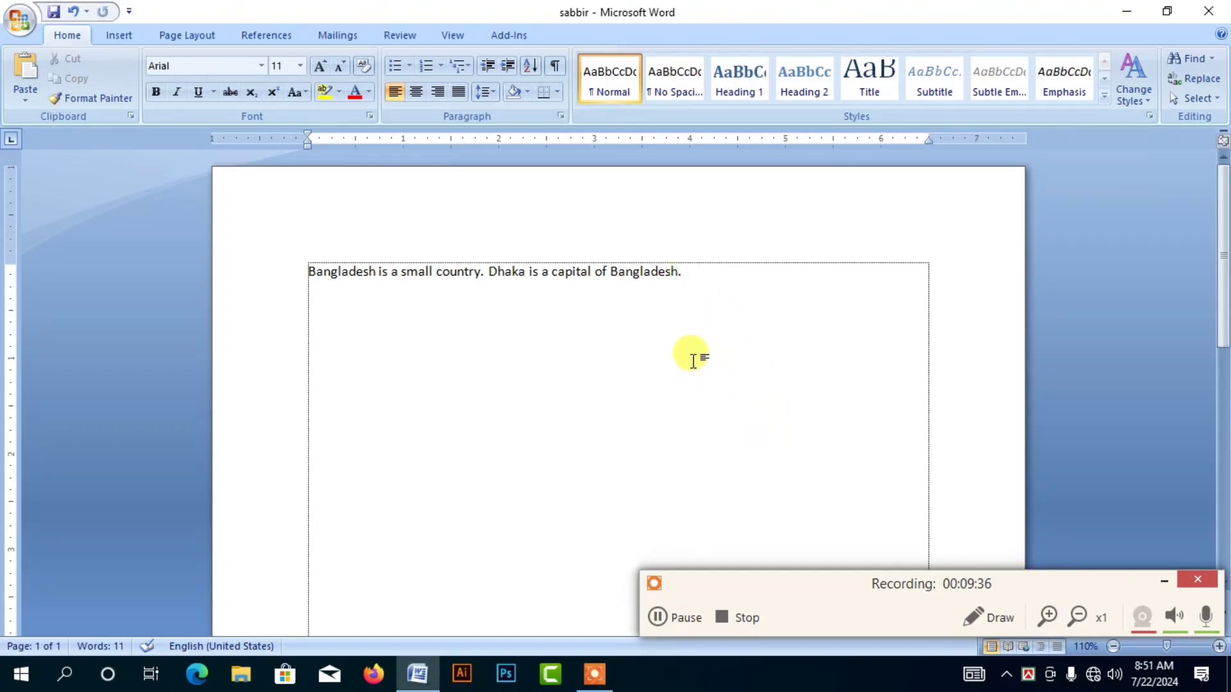
pyautogui.scroll(2, 695, 373)
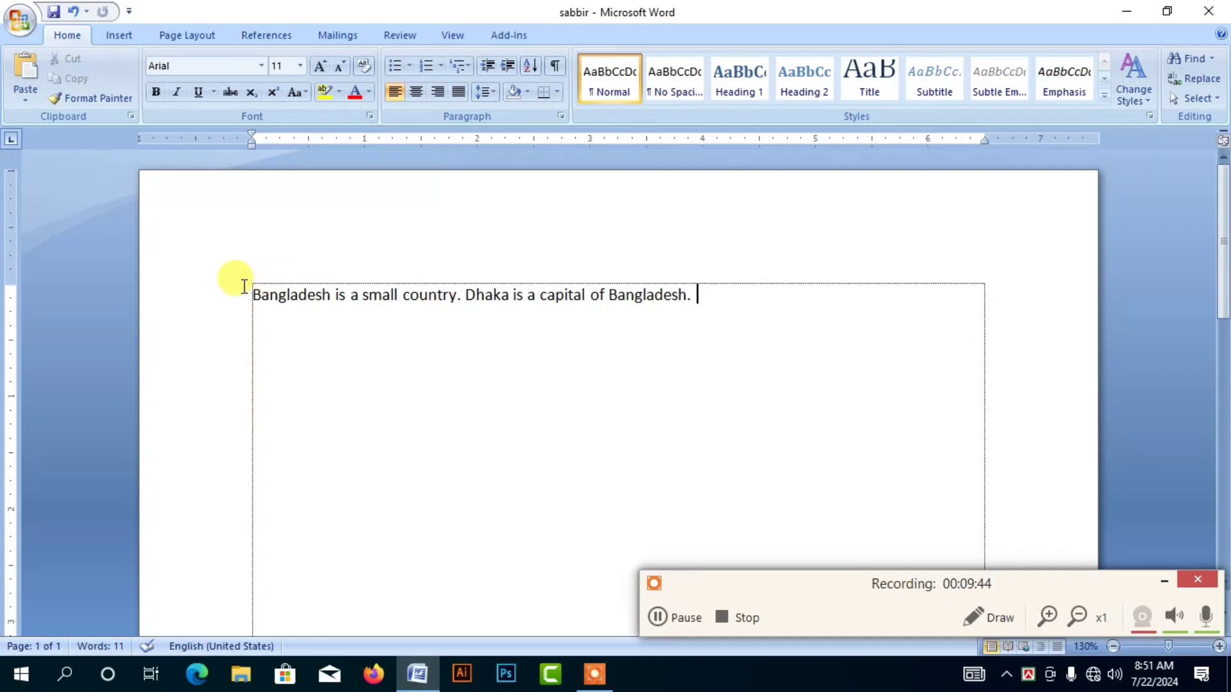
# Highlight both sentences in bright green.
pyautogui.moveTo(243, 287); pyautogui.dragTo(701, 319)
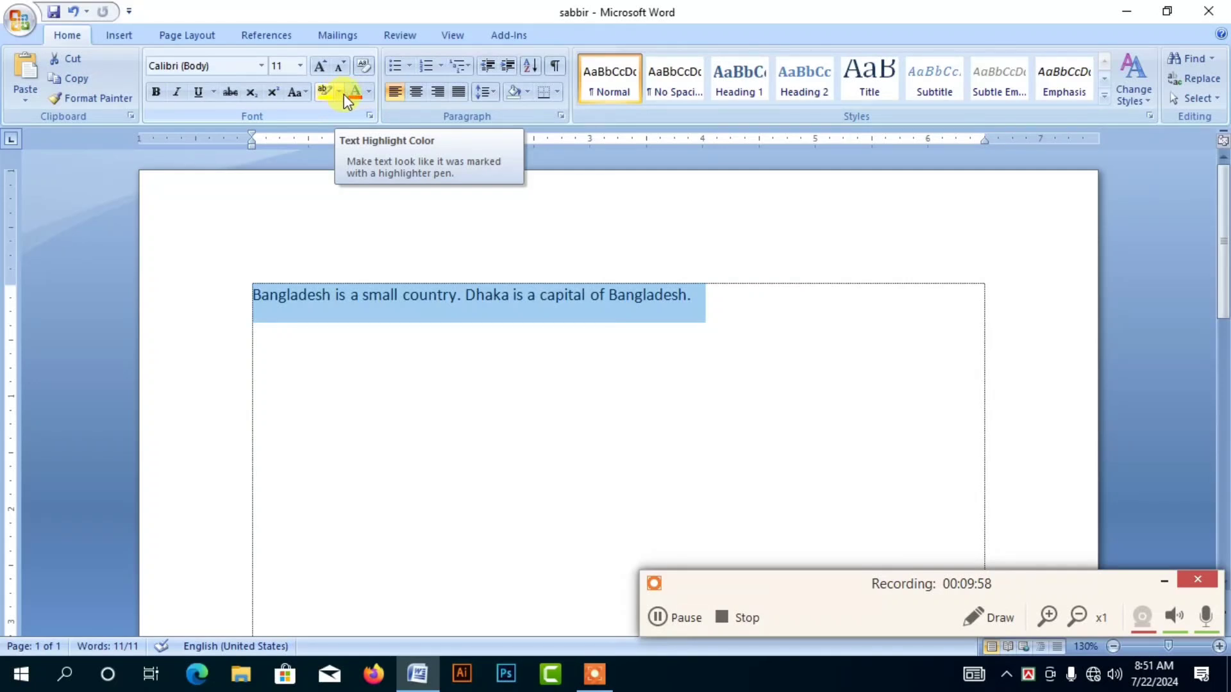
pyautogui.click(340, 93)
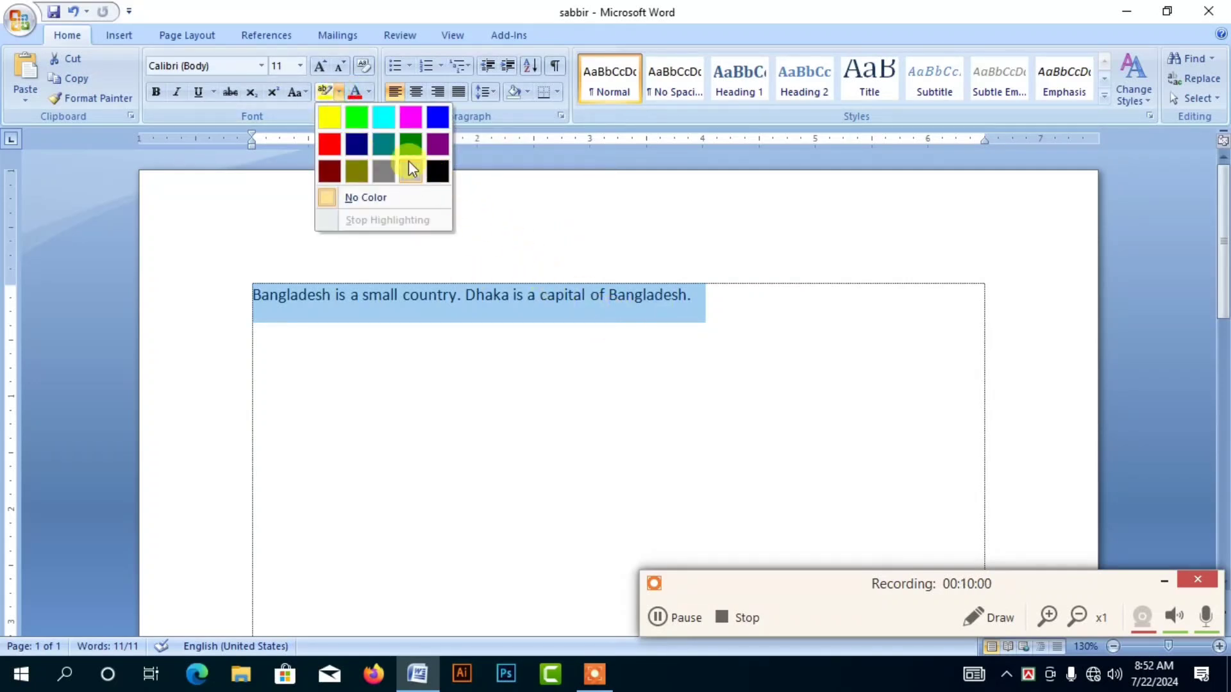
pyautogui.click(356, 118)
pyautogui.press('Right')
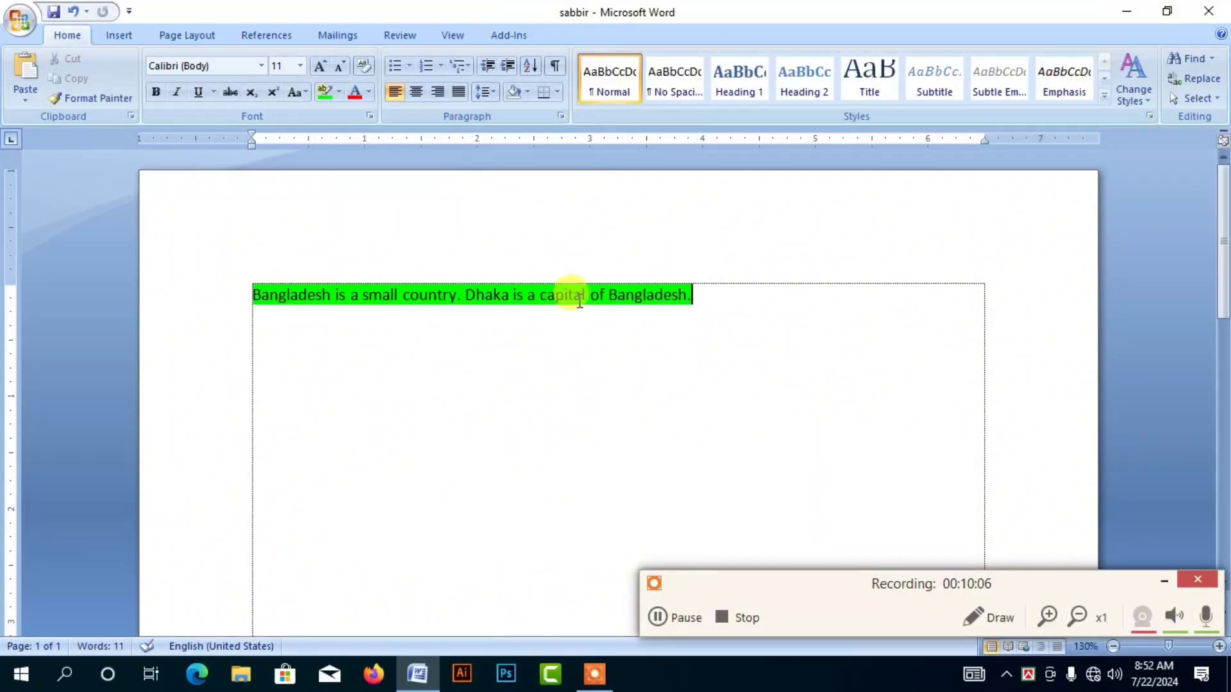
# Remove the highlight colour from the whole line of text.
pyautogui.moveTo(697, 298); pyautogui.dragTo(321, 275)
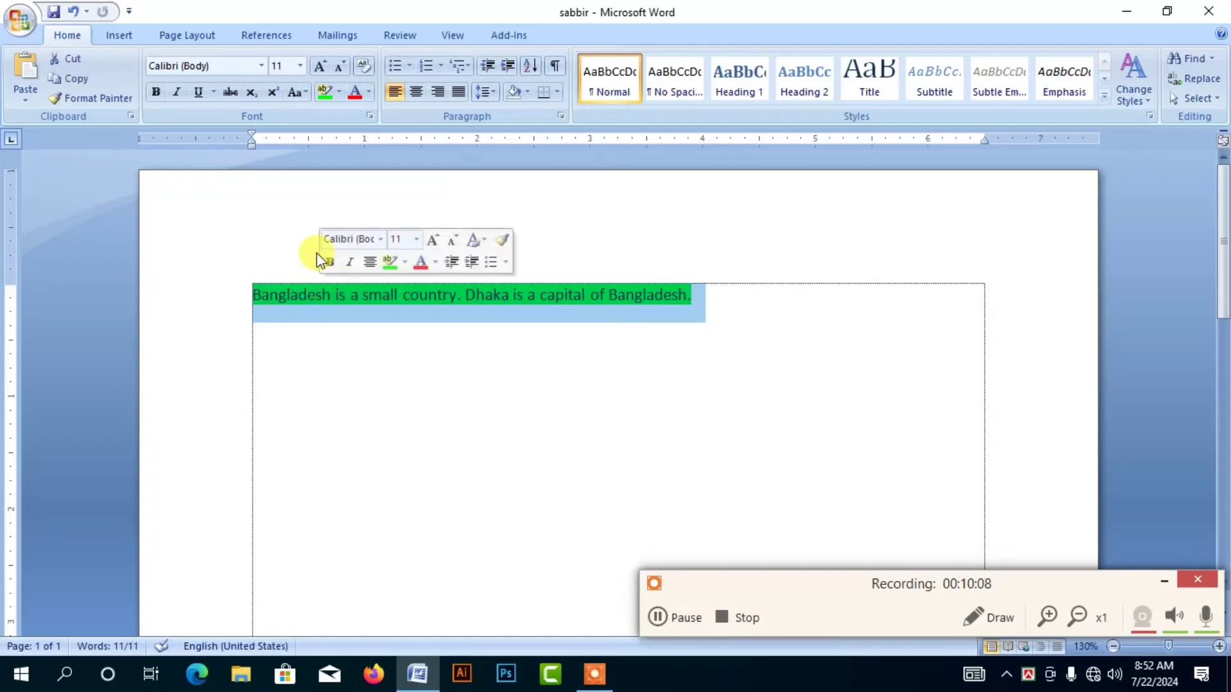
pyautogui.click(339, 92)
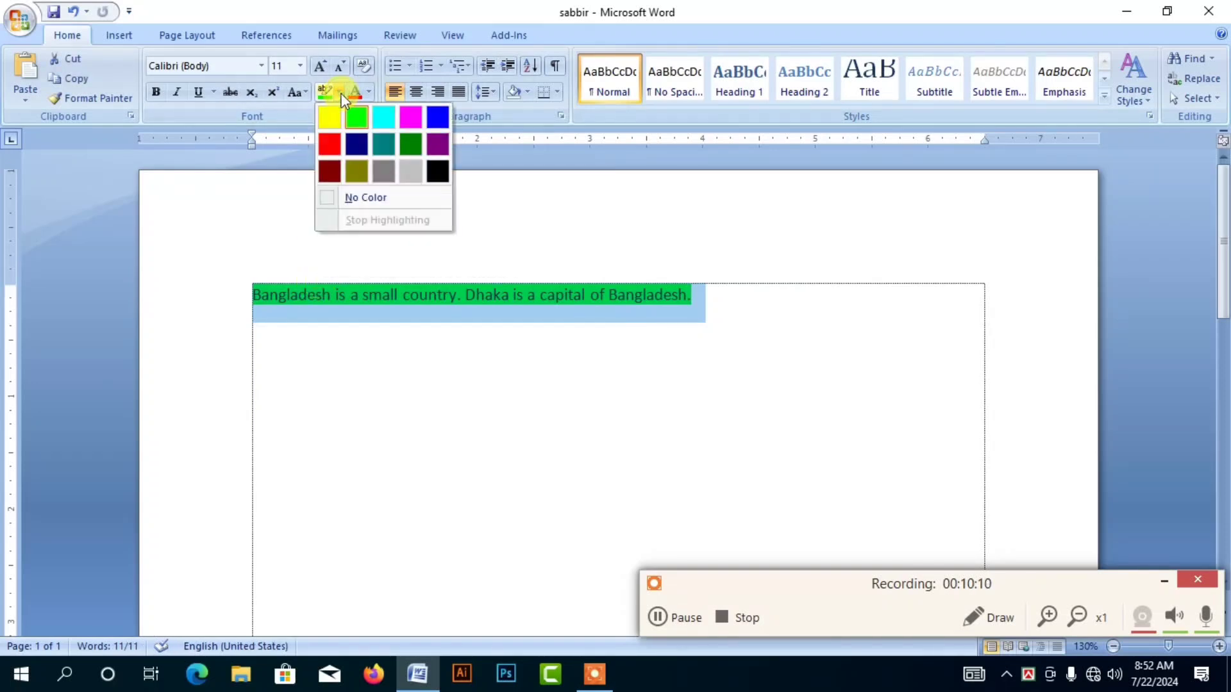
pyautogui.click(368, 198)
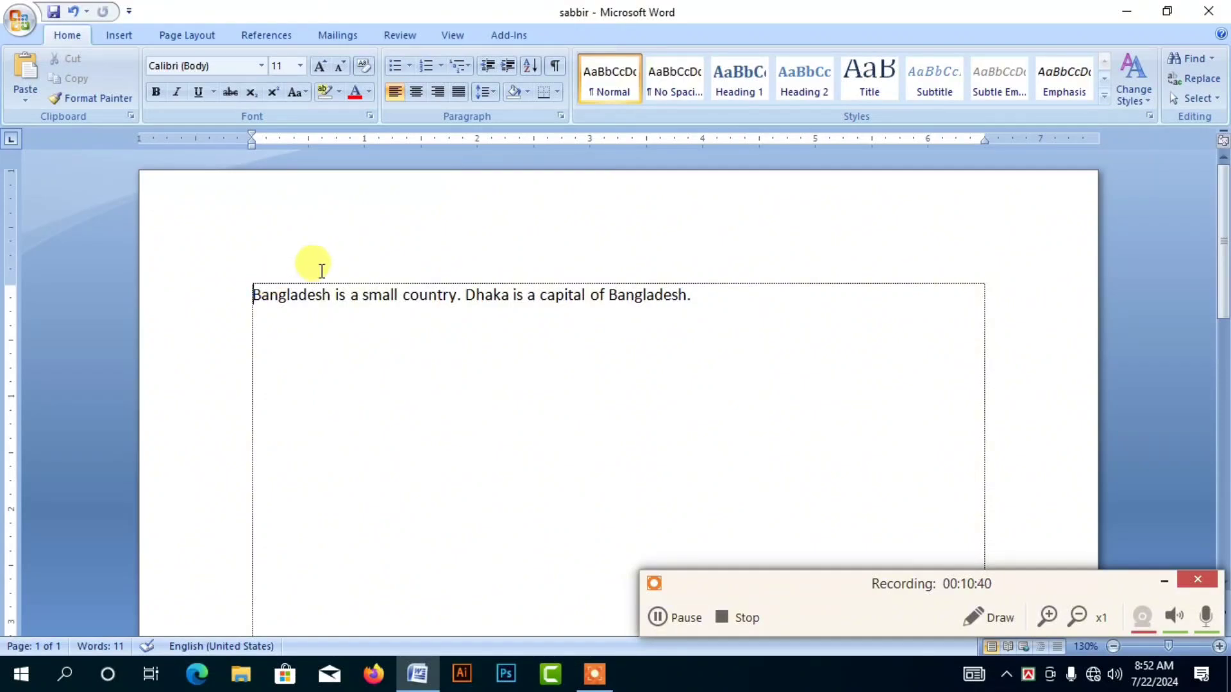
# Highlight the first "Bangladesh" and "Dhaka" in bright green, and undo both highlights.
pyautogui.moveTo(251, 295); pyautogui.dragTo(330, 297)
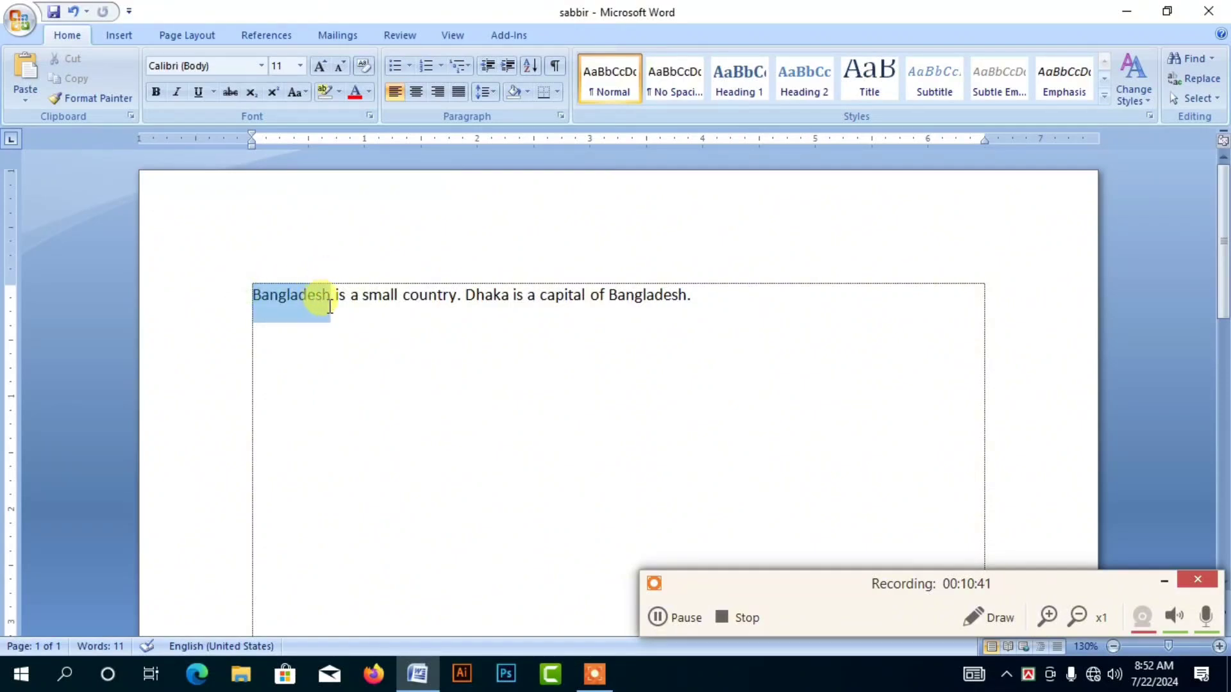
pyautogui.click(340, 94)
pyautogui.click(353, 114)
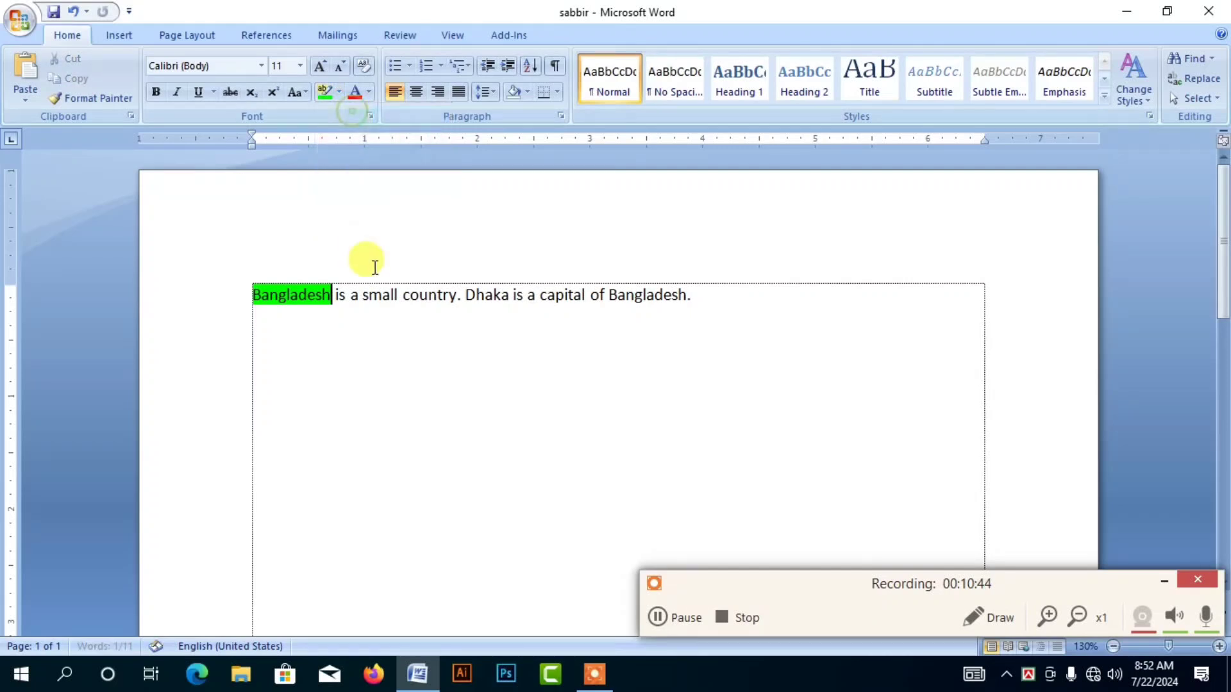
pyautogui.moveTo(468, 293); pyautogui.dragTo(511, 294)
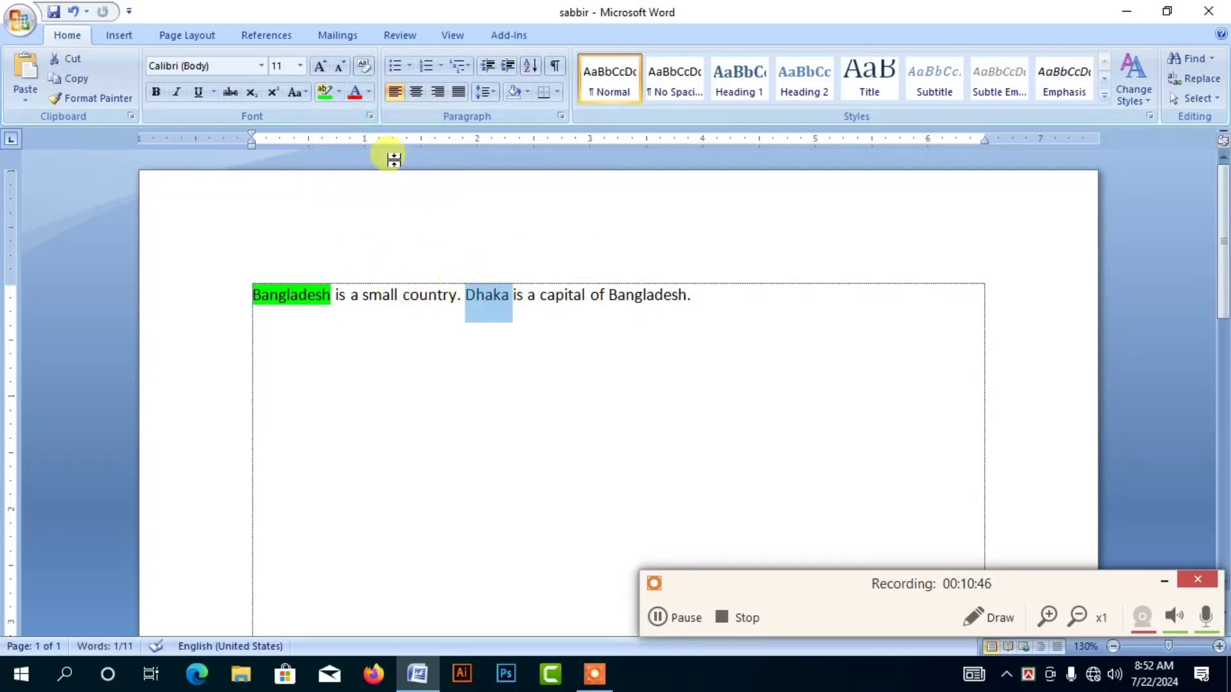
pyautogui.click(327, 94)
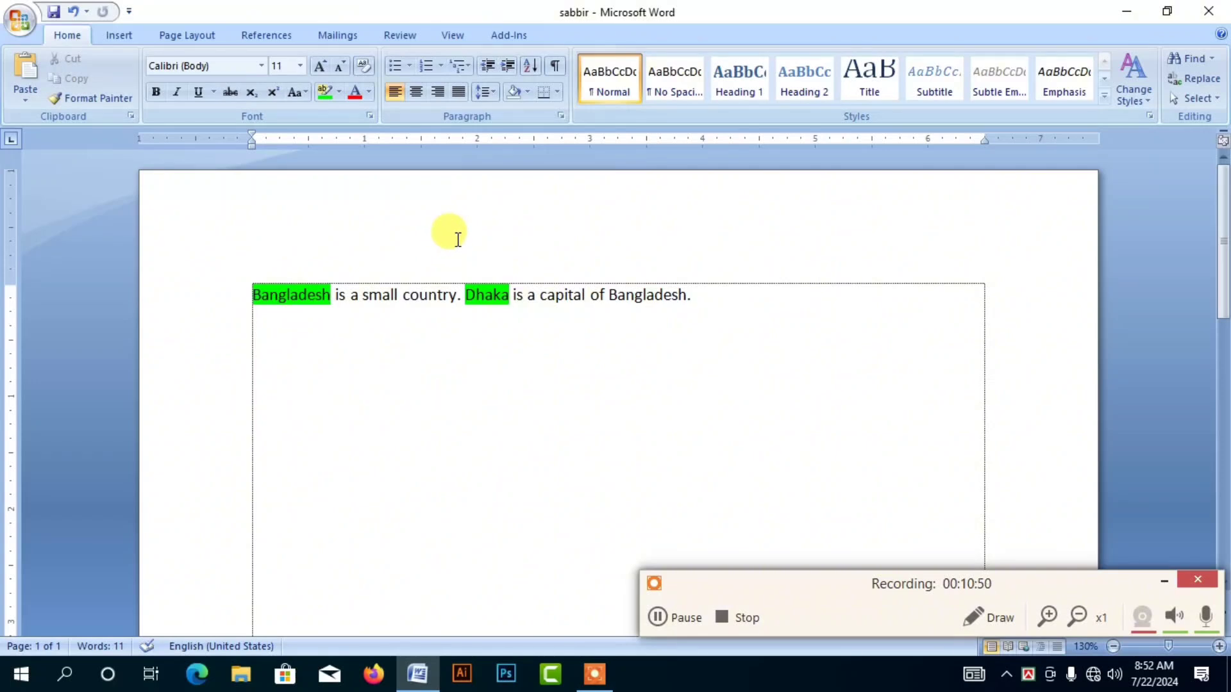
pyautogui.hotkey('ctrl', 'z')
pyautogui.hotkey('ctrl', 'z')
# Highlight the word "Bangladesh." at the end of the second sentence in bright green.
pyautogui.click(450, 295)
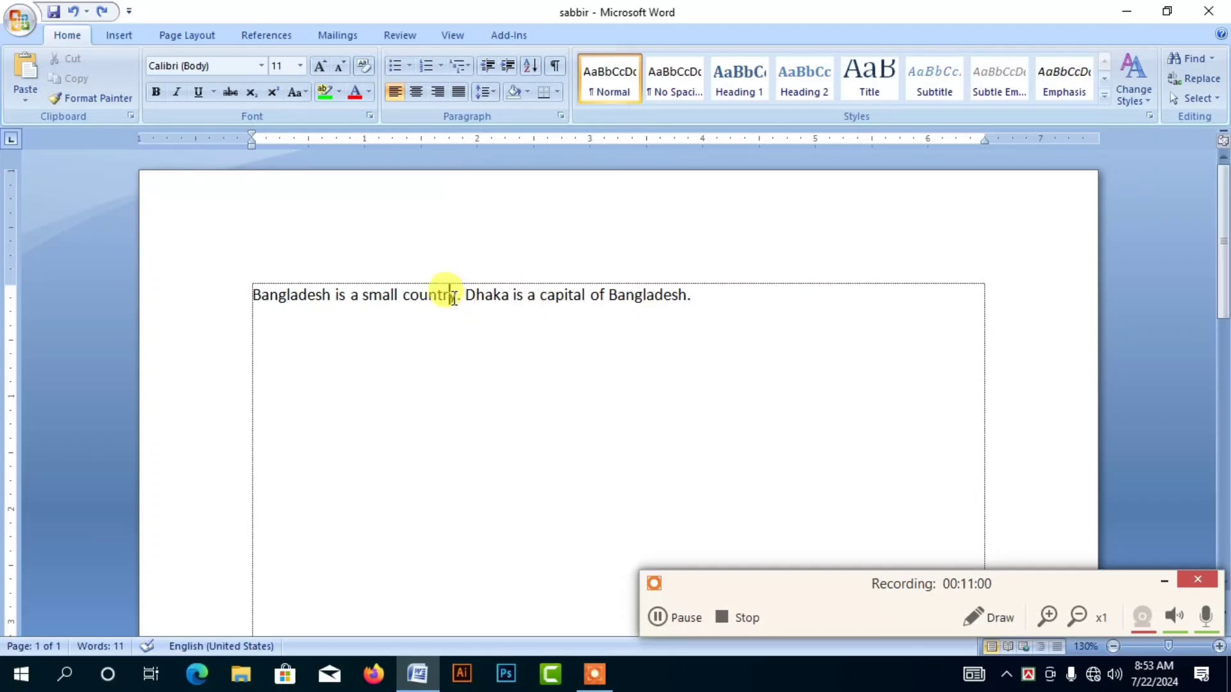
pyautogui.moveTo(410, 295); pyautogui.dragTo(443, 296)
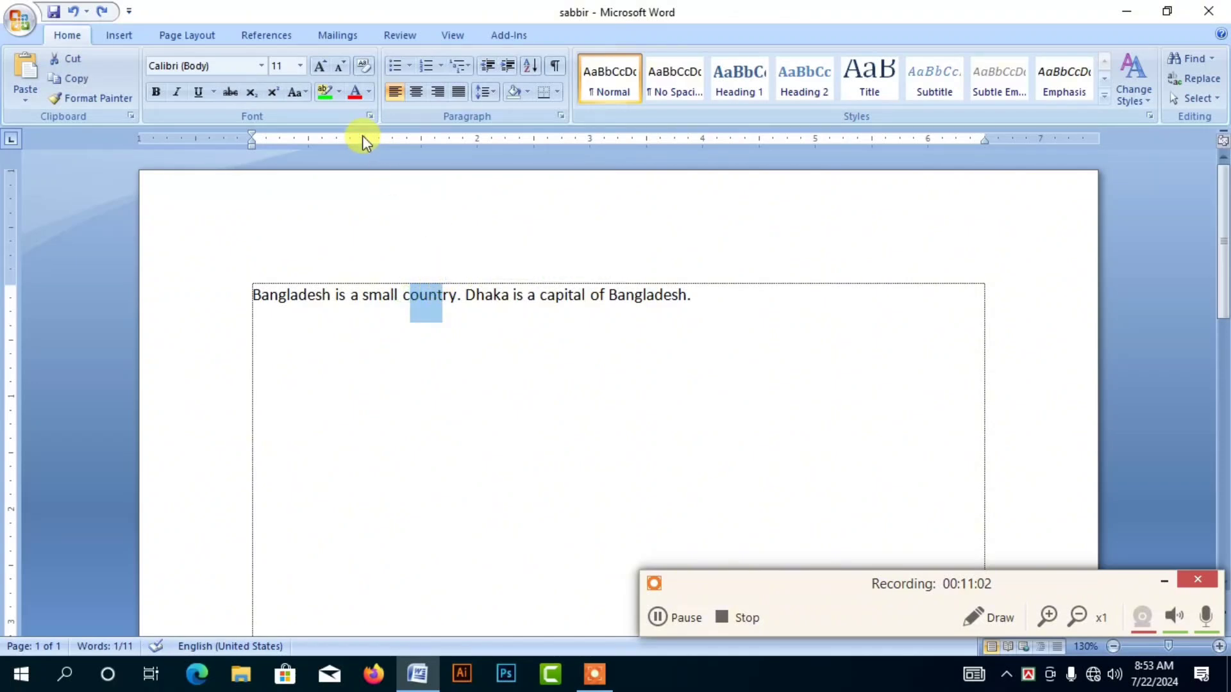
pyautogui.click(459, 296)
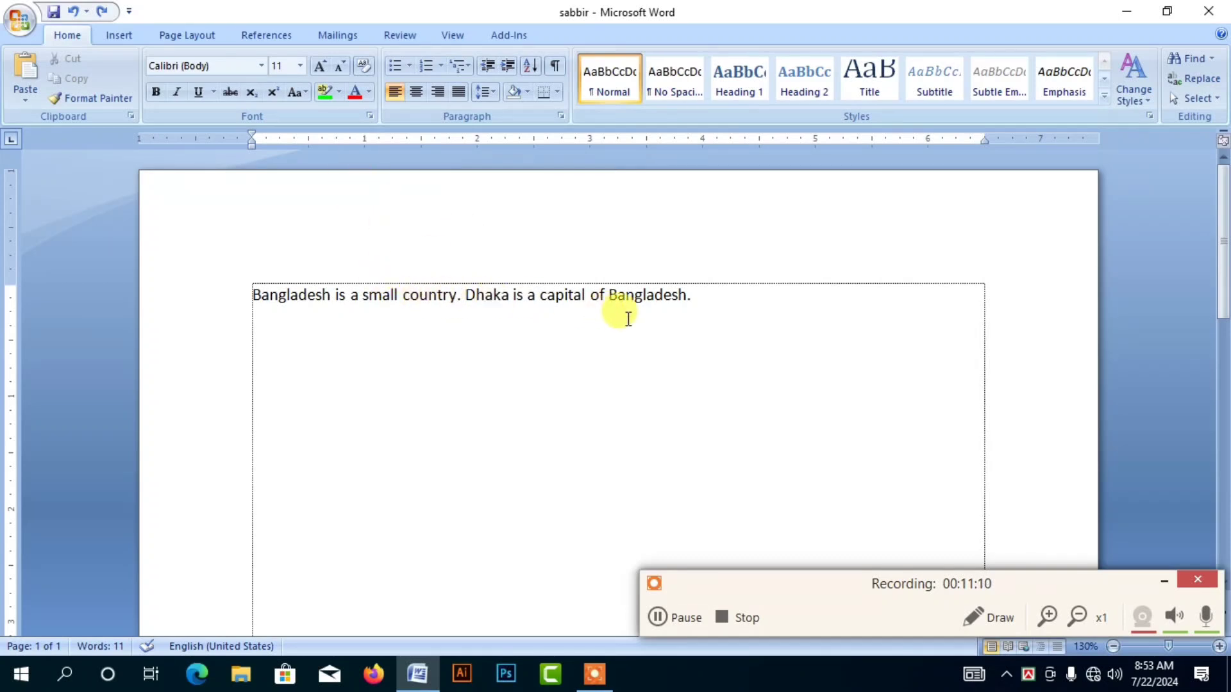
pyautogui.moveTo(695, 295); pyautogui.dragTo(618, 299)
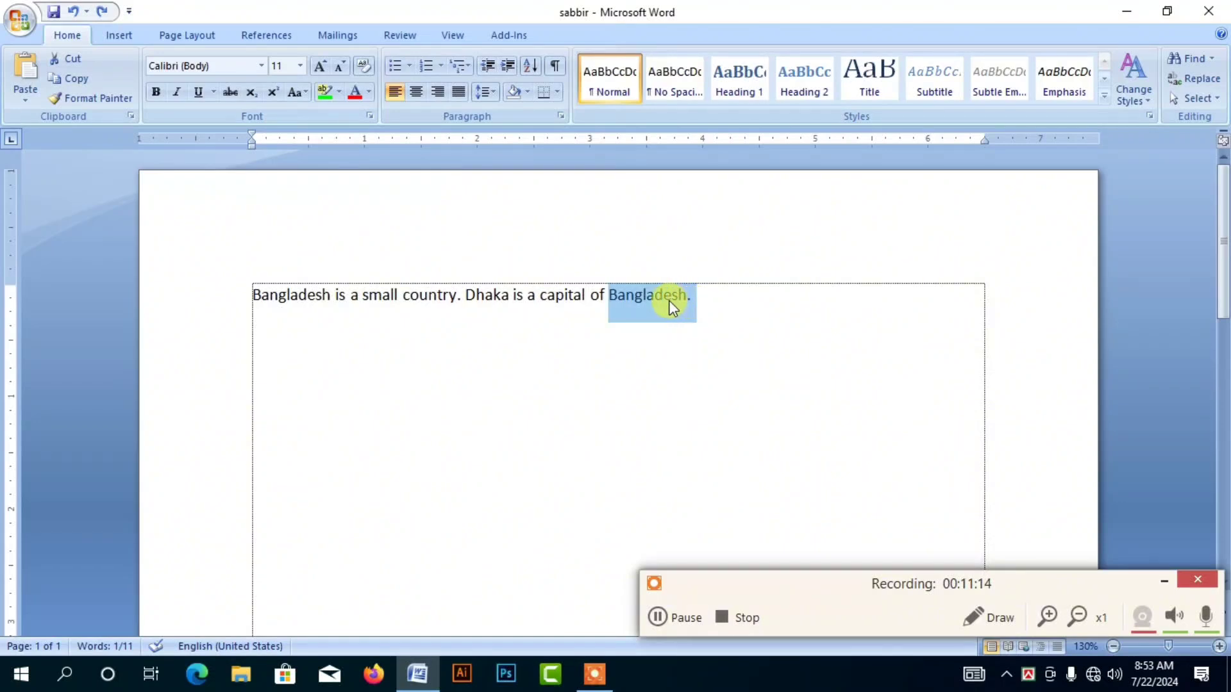
pyautogui.click(325, 94)
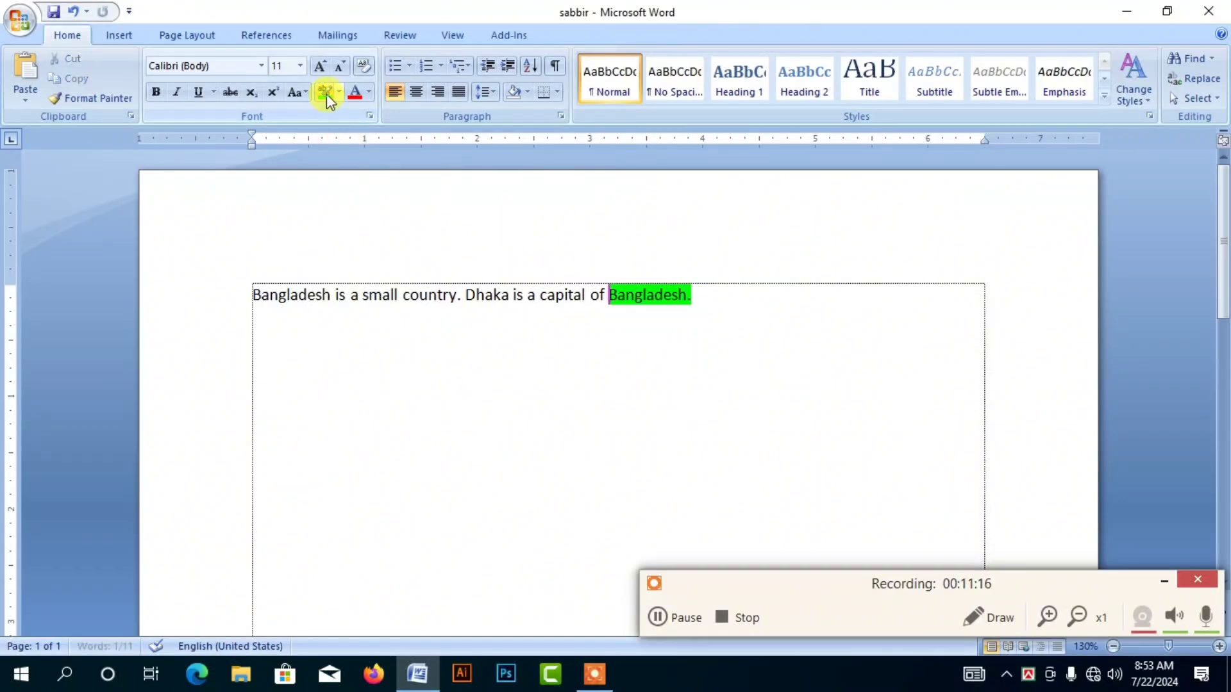
# Copy the green highlight with Format Painter onto "small", "Dhaka", the line's first letter "B" and the "is" after "Dhaka", leaving the painter off.
pyautogui.click(90, 98)
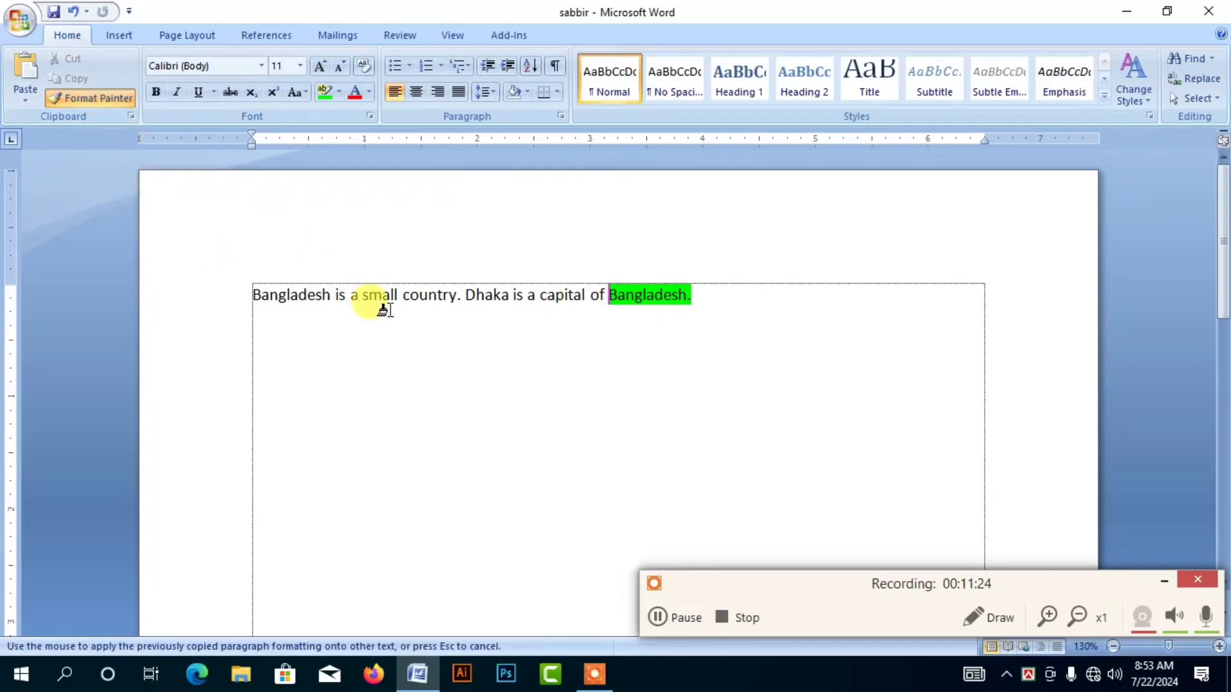
pyautogui.moveTo(363, 295); pyautogui.dragTo(509, 299)
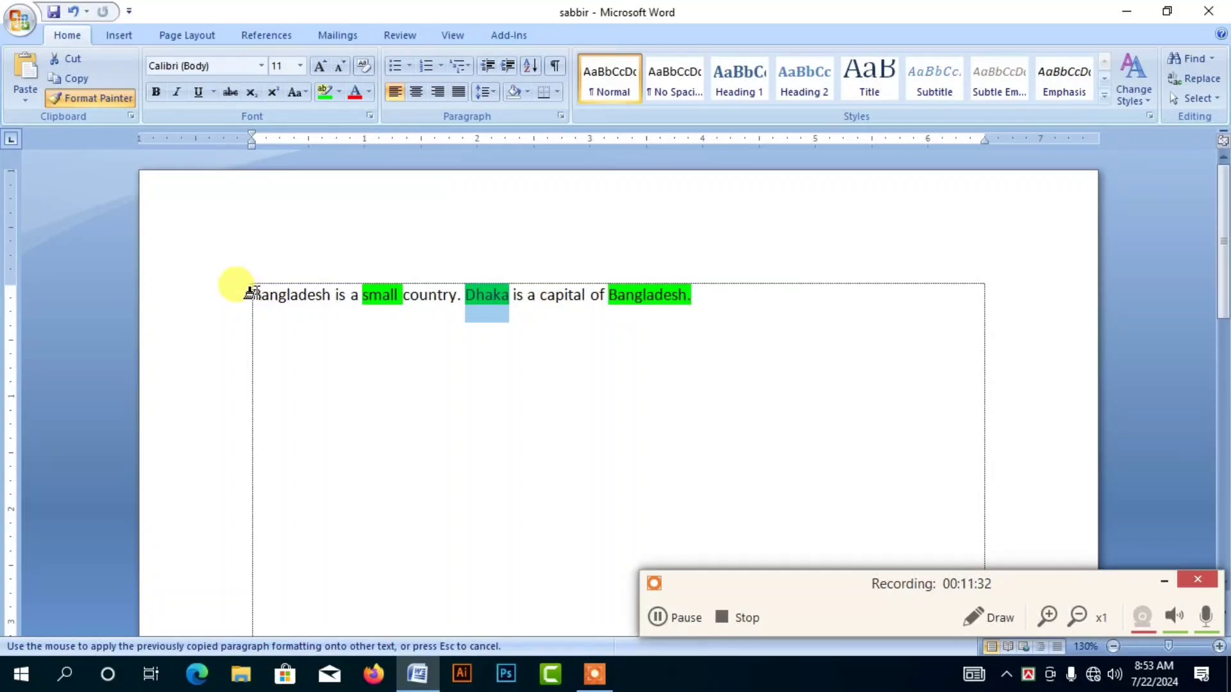
pyautogui.moveTo(253, 295); pyautogui.dragTo(257, 295)
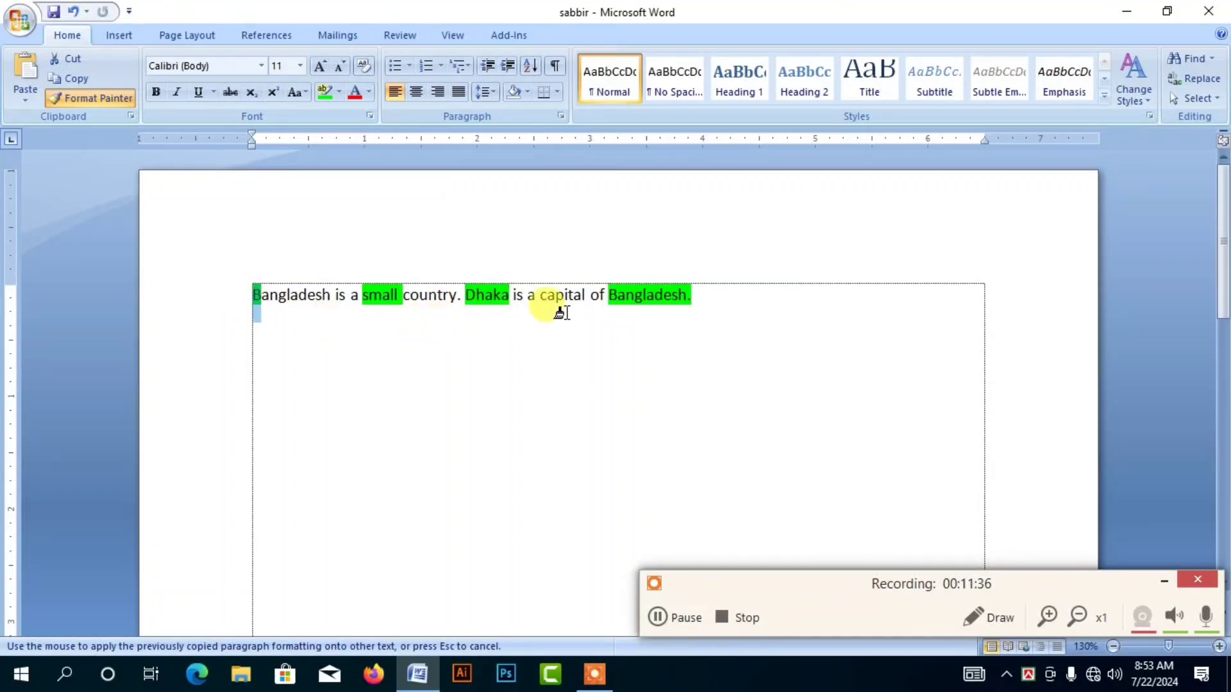
pyautogui.moveTo(513, 296); pyautogui.dragTo(523, 296)
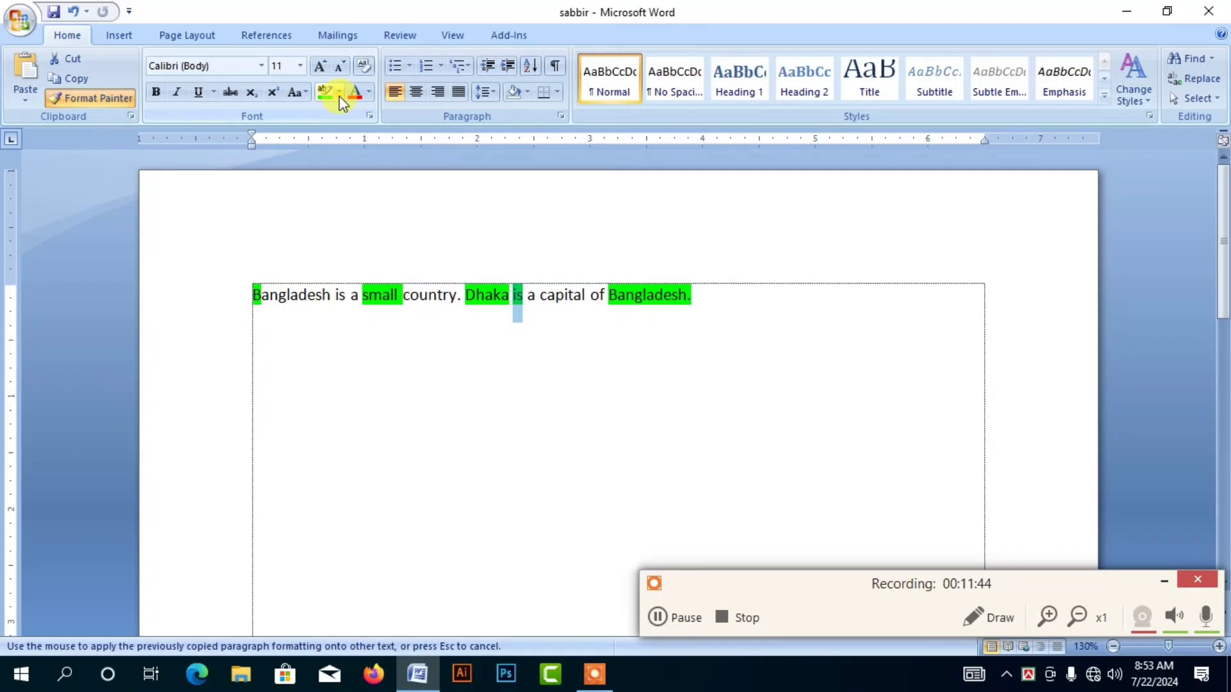
pyautogui.click(105, 101)
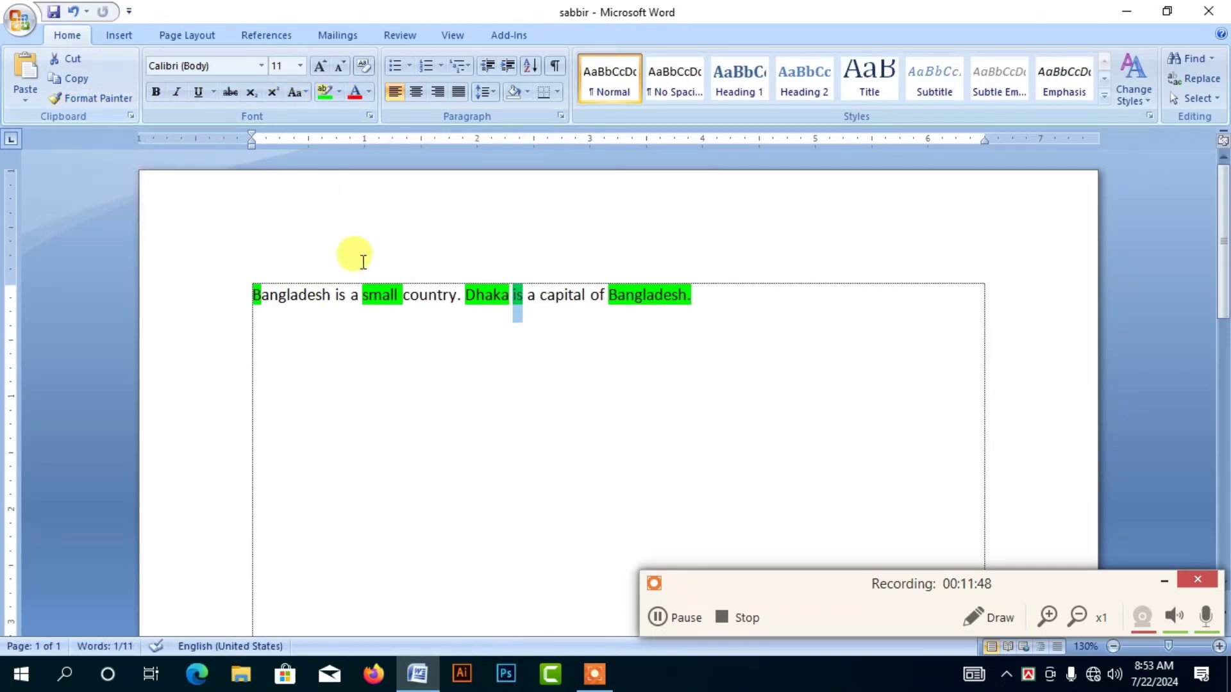
# Clear all the green highlights from the two sentences by choosing No Color.
pyautogui.click(556, 295)
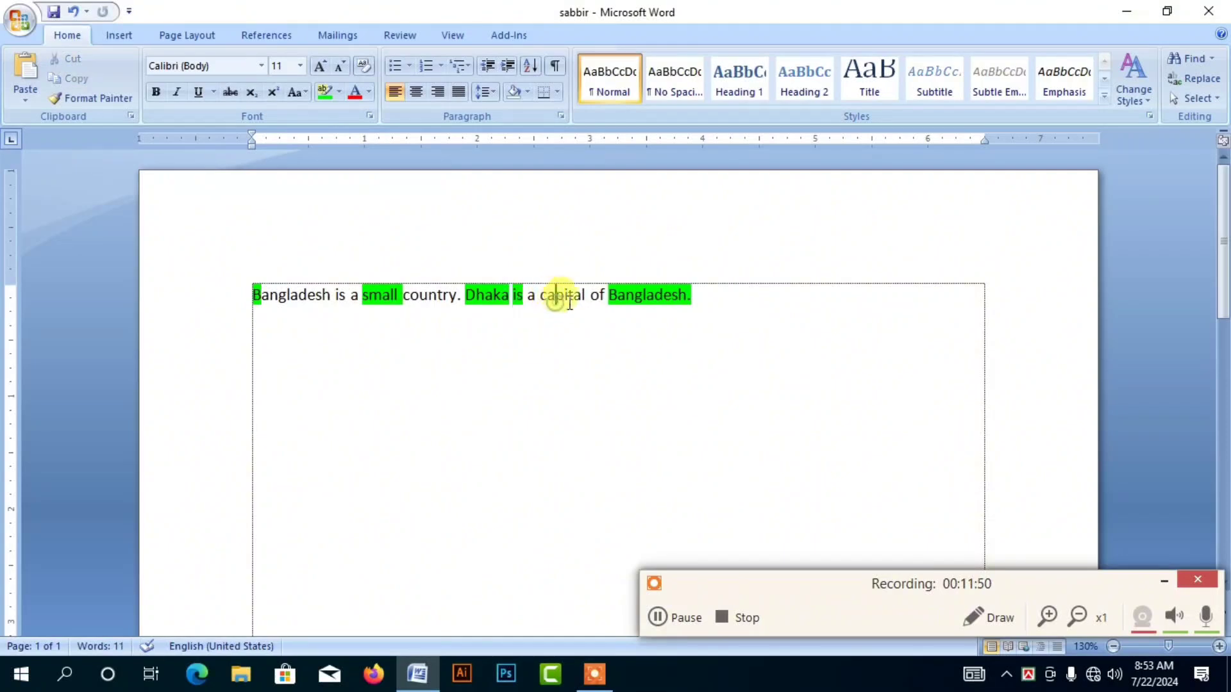
pyautogui.moveTo(734, 288); pyautogui.dragTo(225, 302)
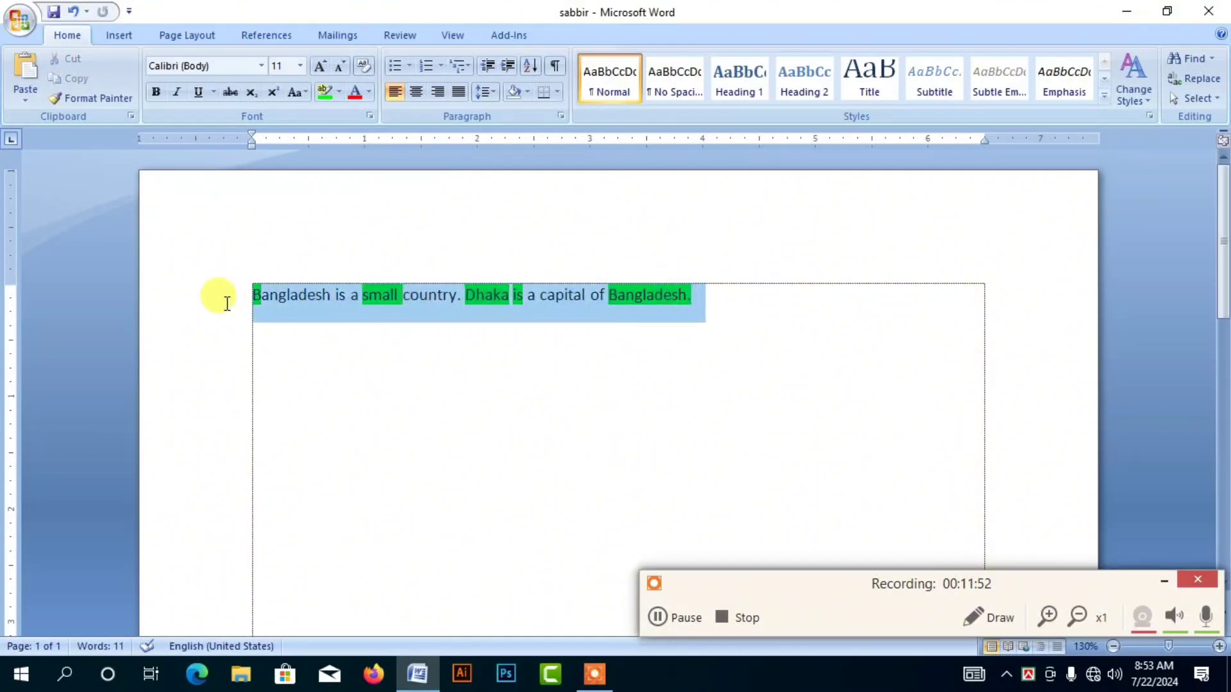
pyautogui.click(339, 92)
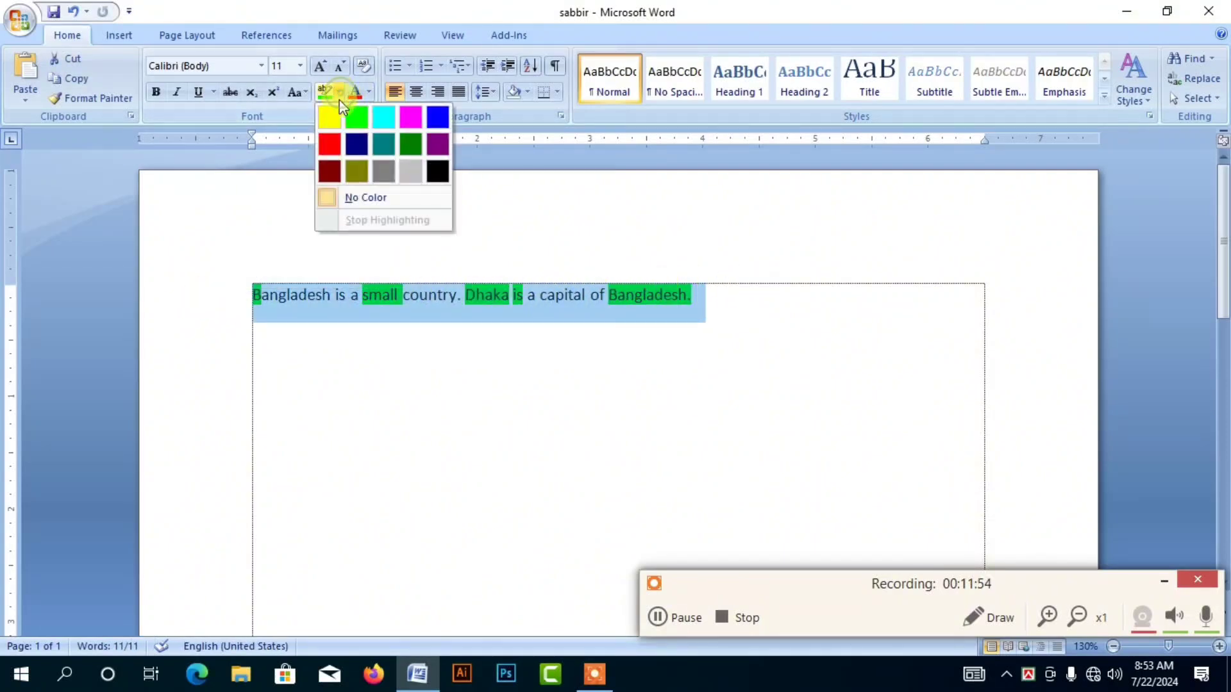
pyautogui.click(379, 198)
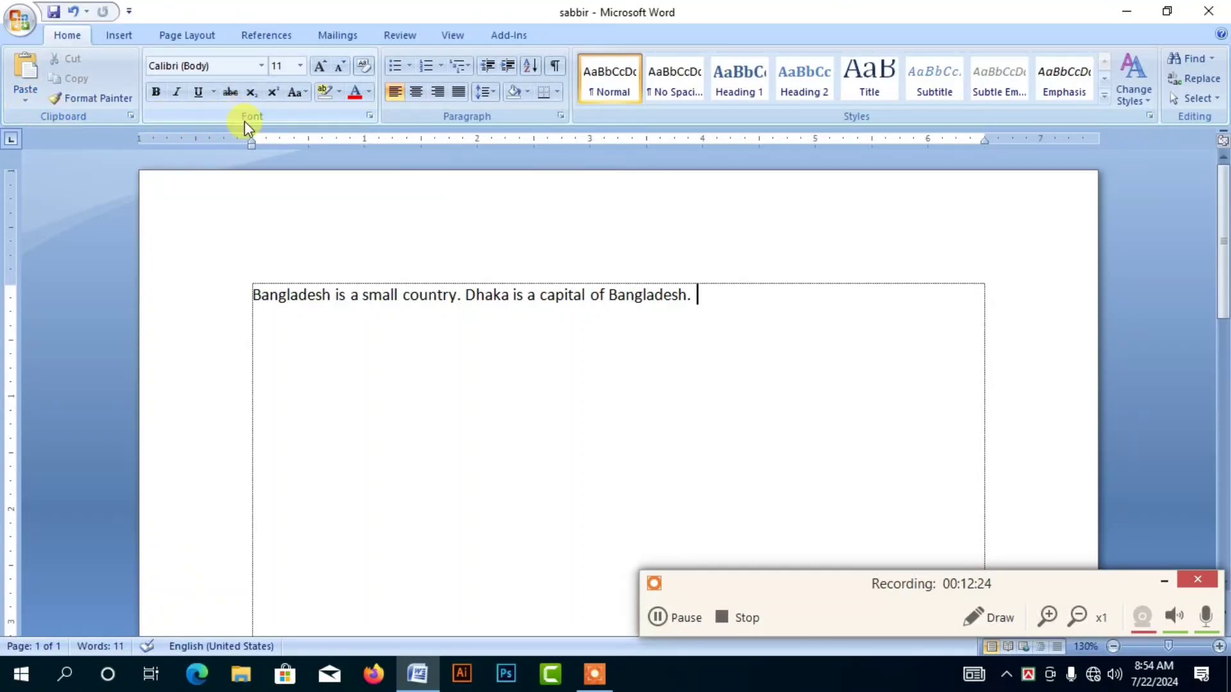
# Change the font of both sentences to Times New Roman.
pyautogui.moveTo(729, 293); pyautogui.dragTo(228, 294)
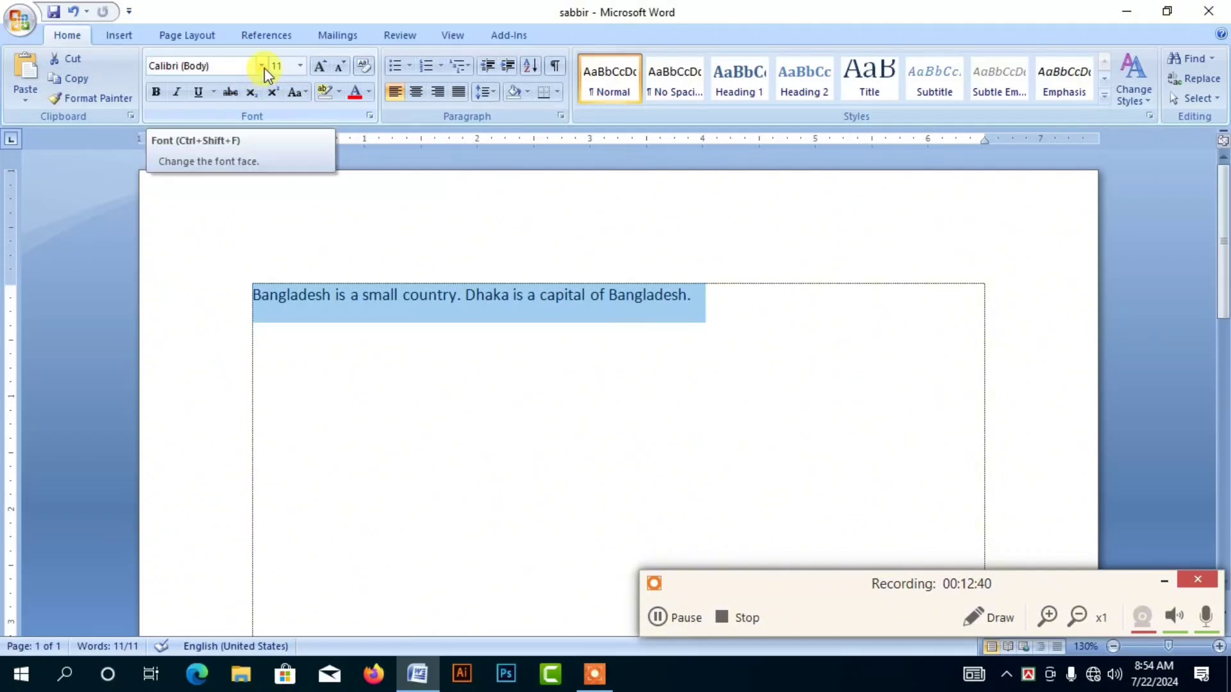
pyautogui.click(263, 67)
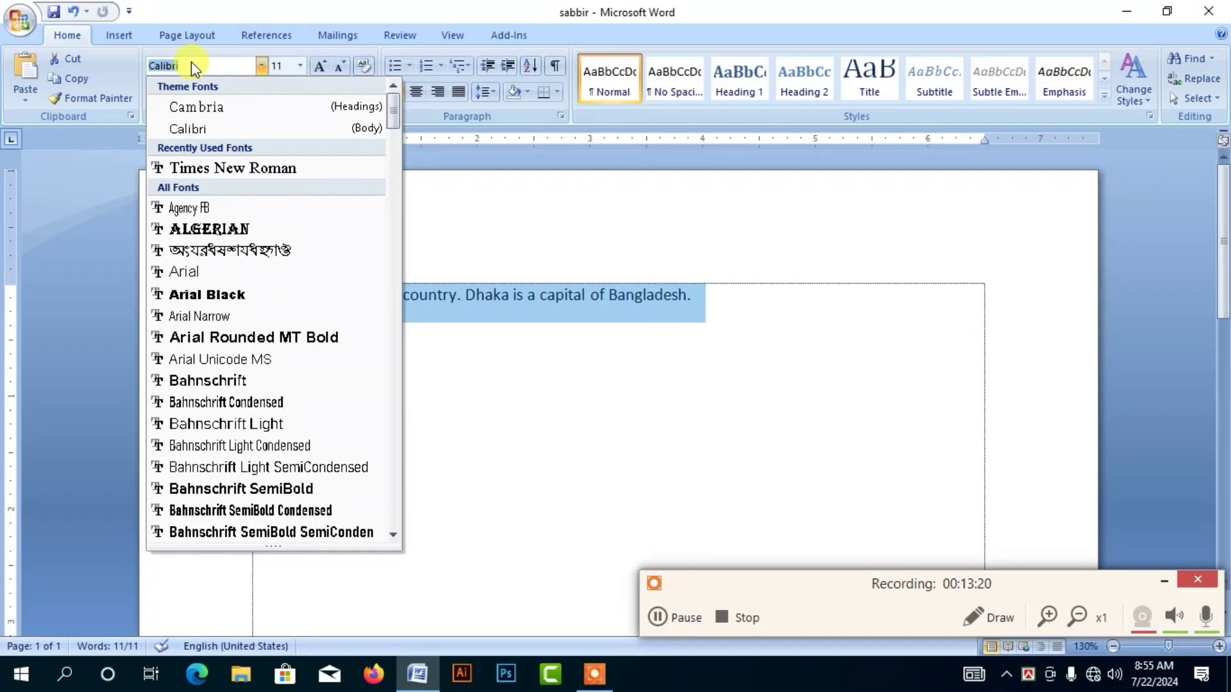
pyautogui.write('T')
pyautogui.press('BackSpace')
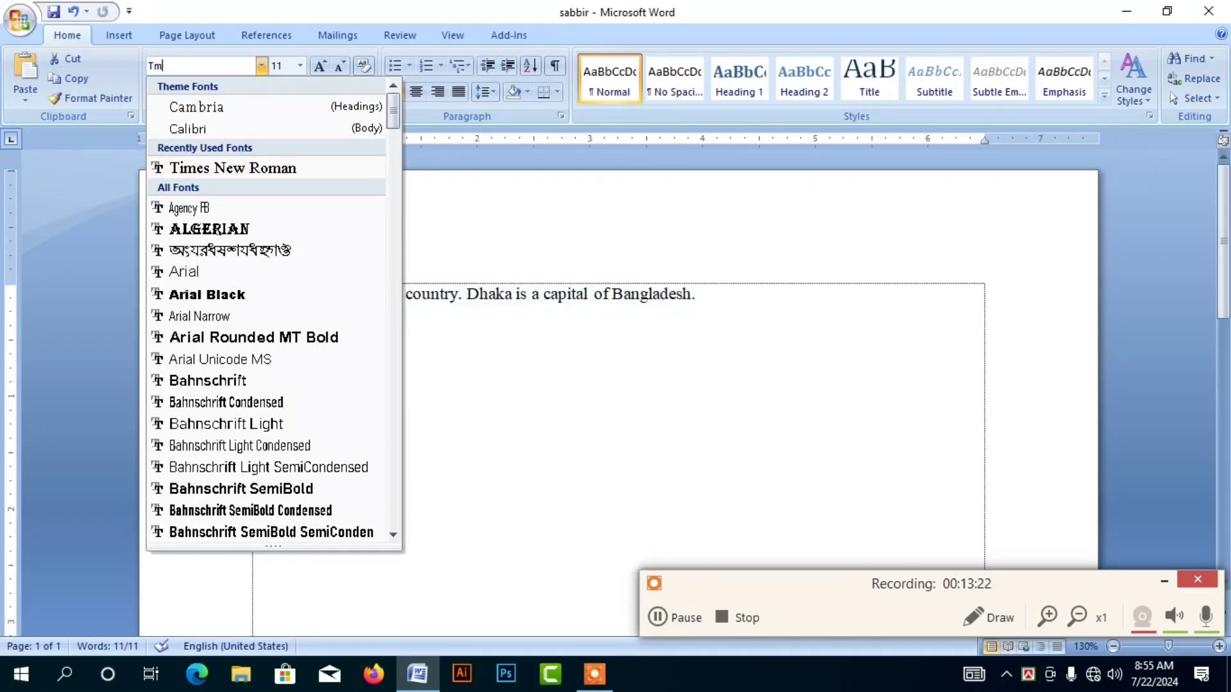
pyautogui.write('imes New Roman')
pyautogui.press('Return')
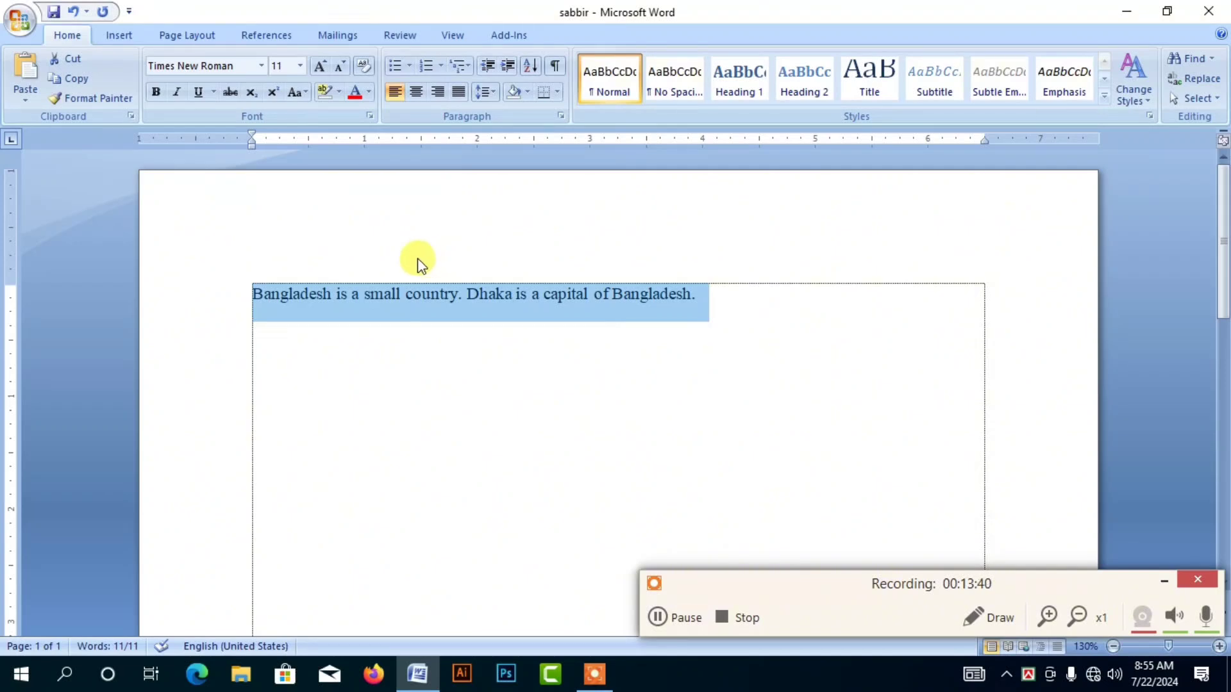
pyautogui.click(263, 67)
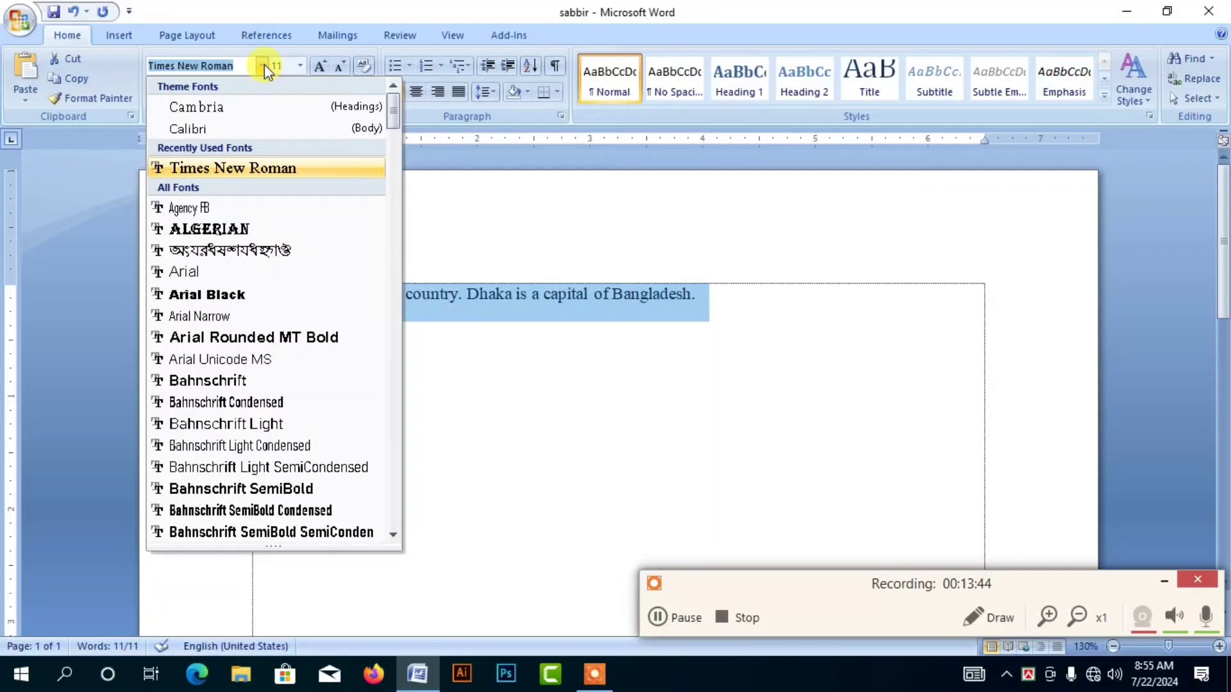
pyautogui.moveTo(395, 111); pyautogui.dragTo(404, 195)
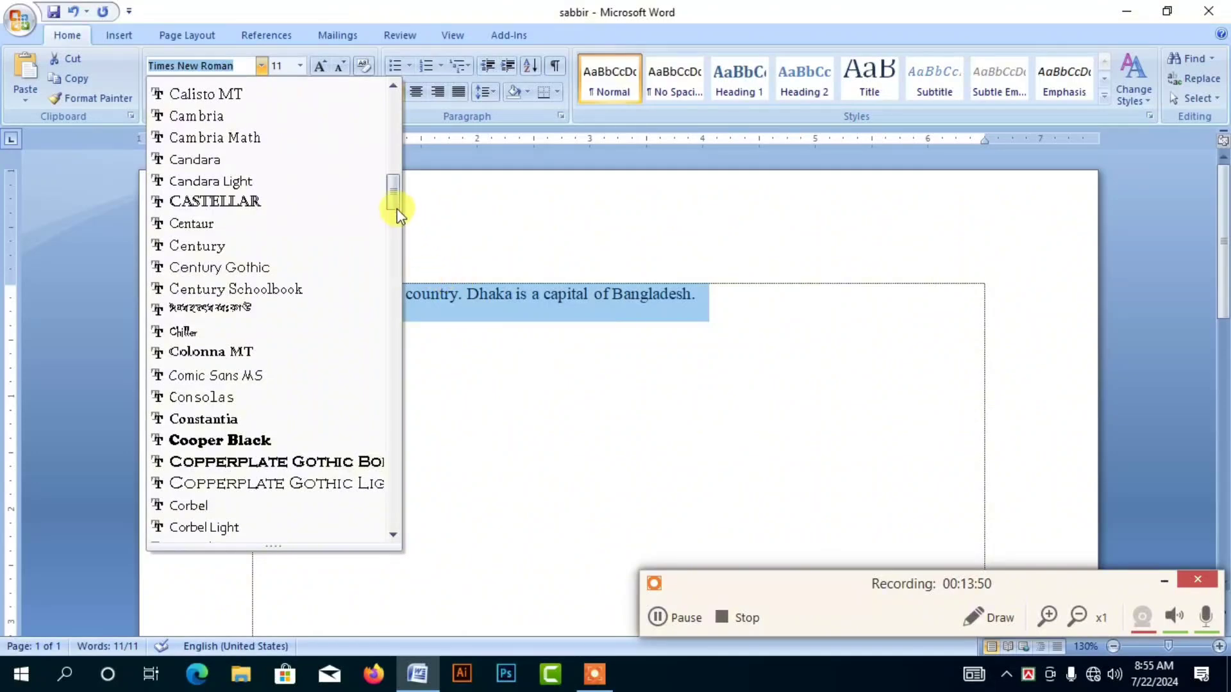
pyautogui.moveTo(395, 205); pyautogui.dragTo(395, 113)
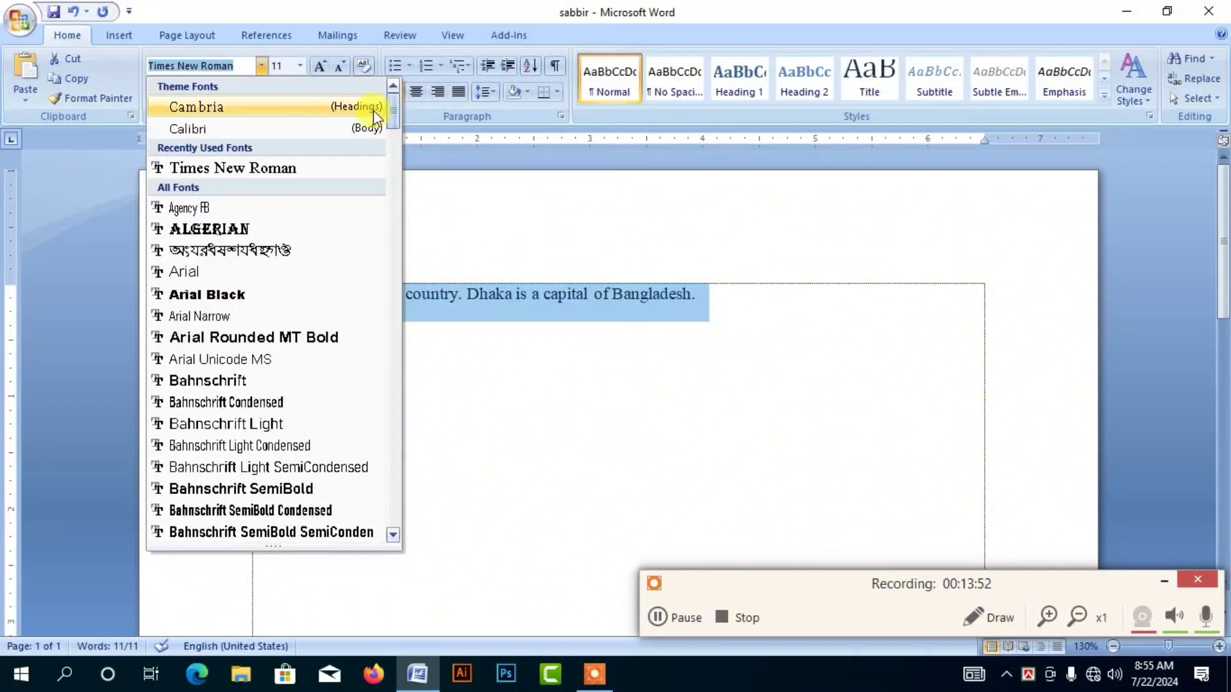
pyautogui.click(265, 63)
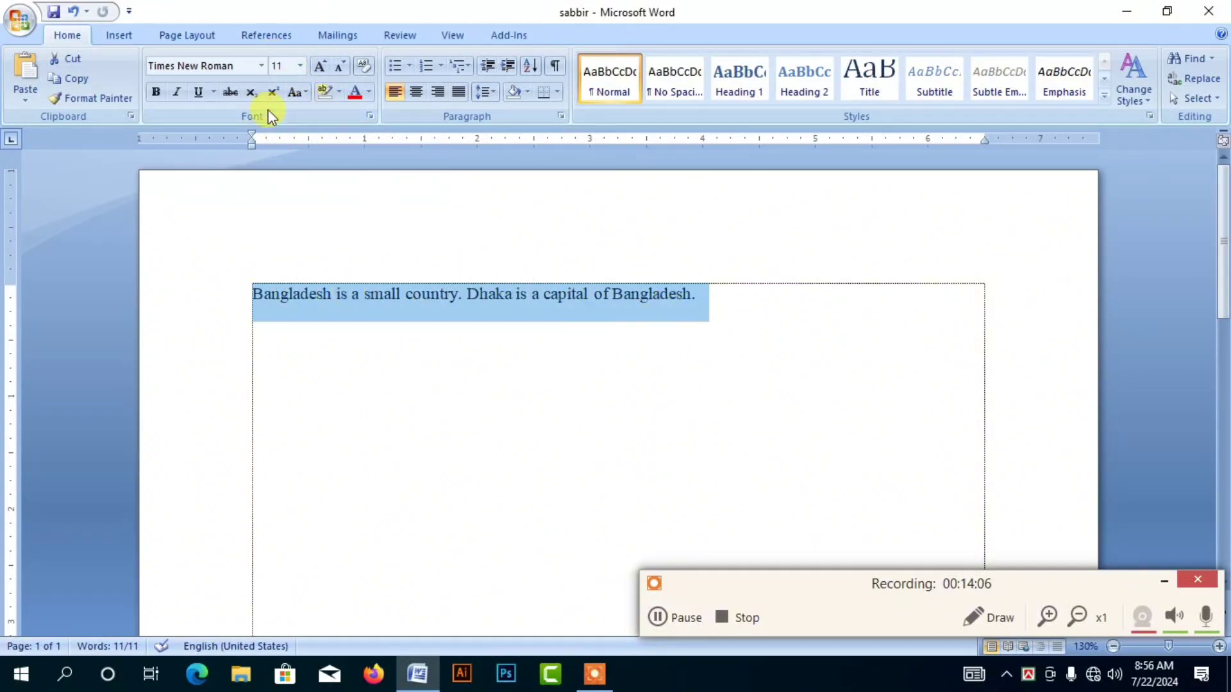
# Set the font size of both sentences to 13.
pyautogui.click(301, 67)
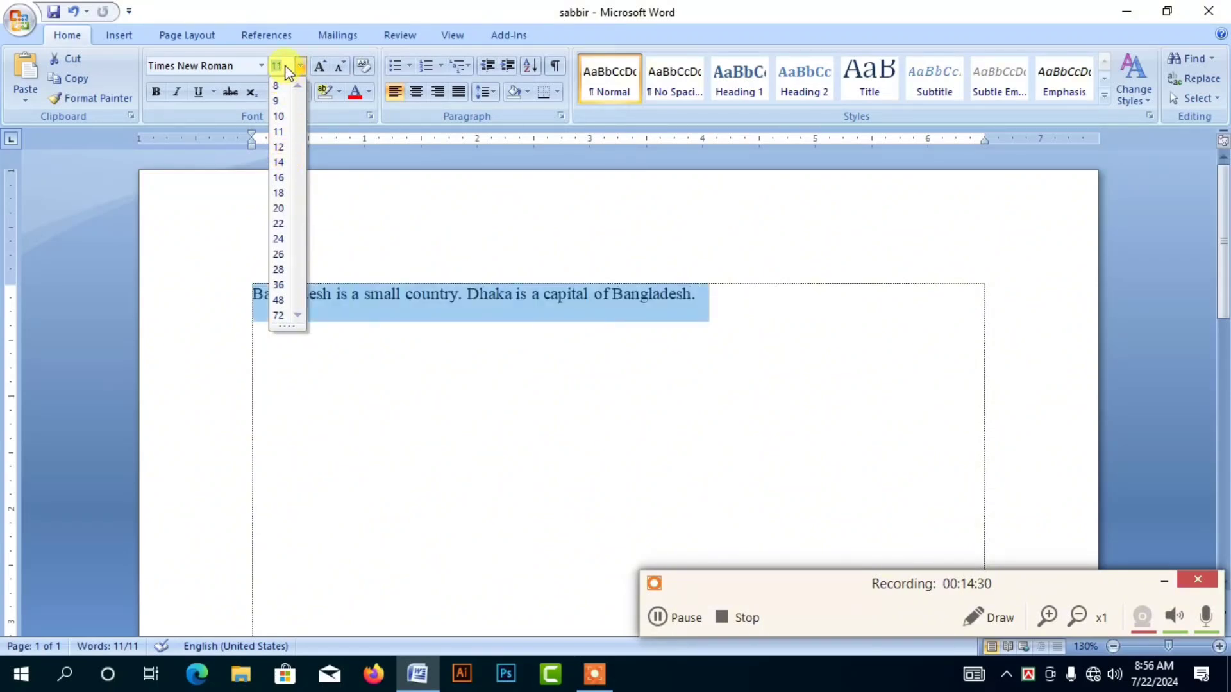
pyautogui.write('13')
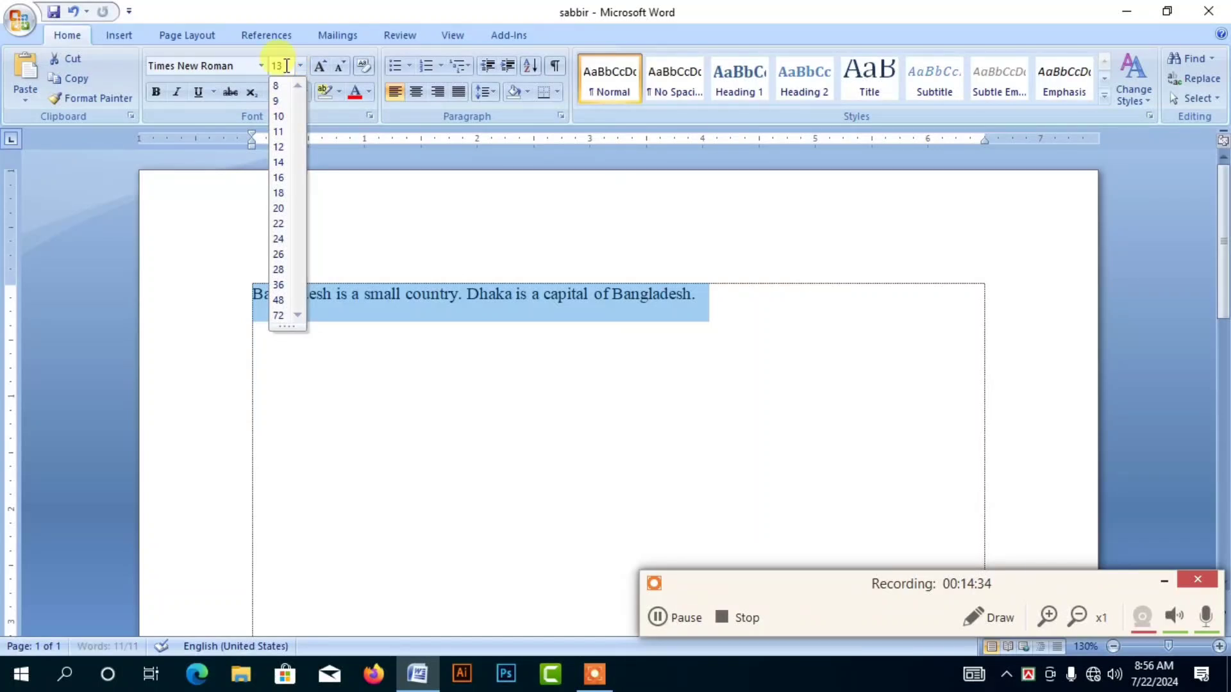
pyautogui.press('Return')
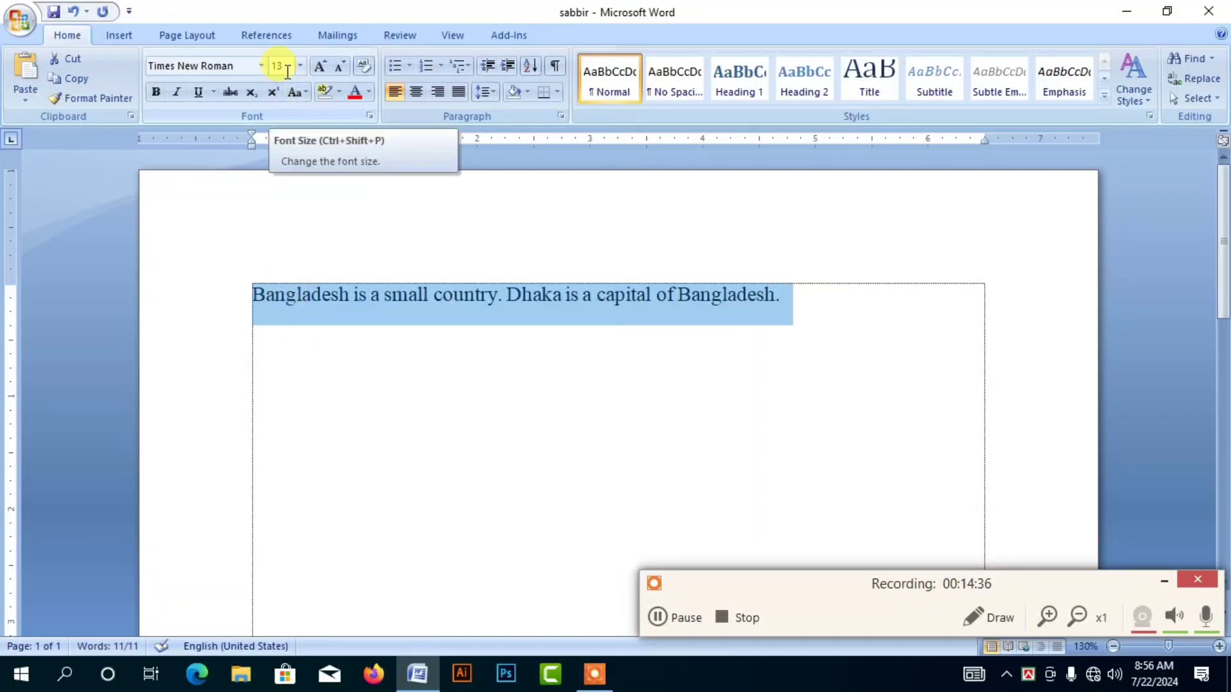
# Grow the font of both sentences step by step until the size reaches 22.
pyautogui.click(322, 67)
pyautogui.click(322, 67)
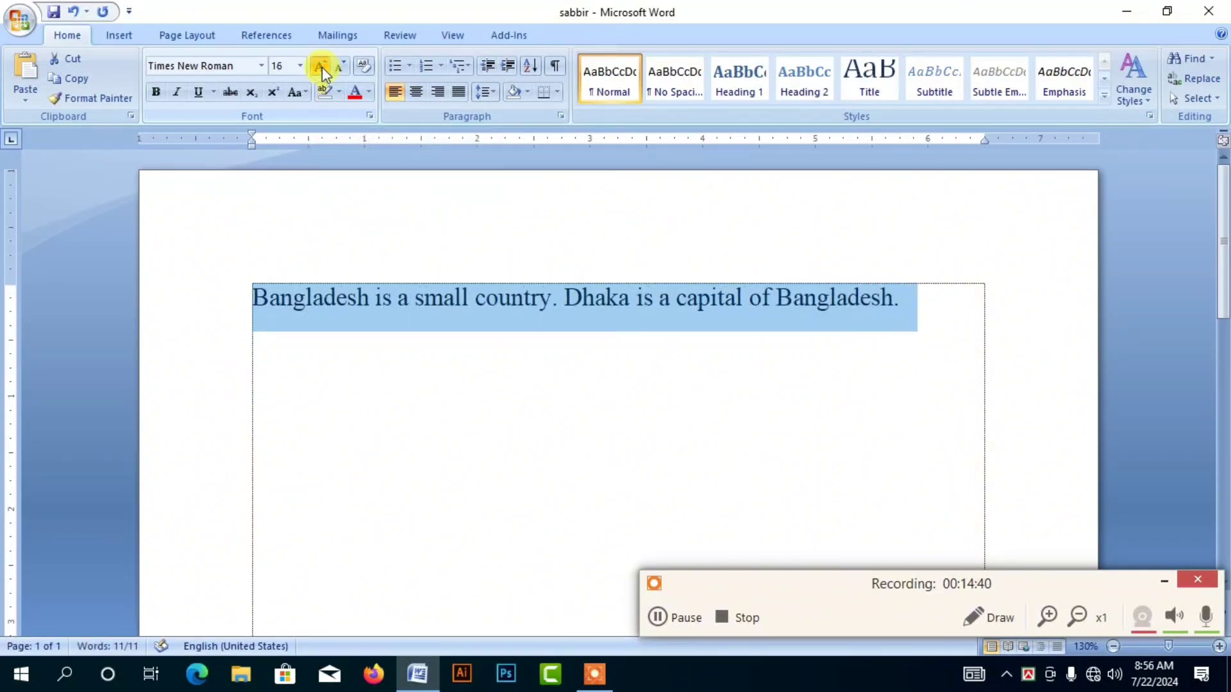
pyautogui.click(322, 67)
pyautogui.click(321, 67)
pyautogui.click(321, 67)
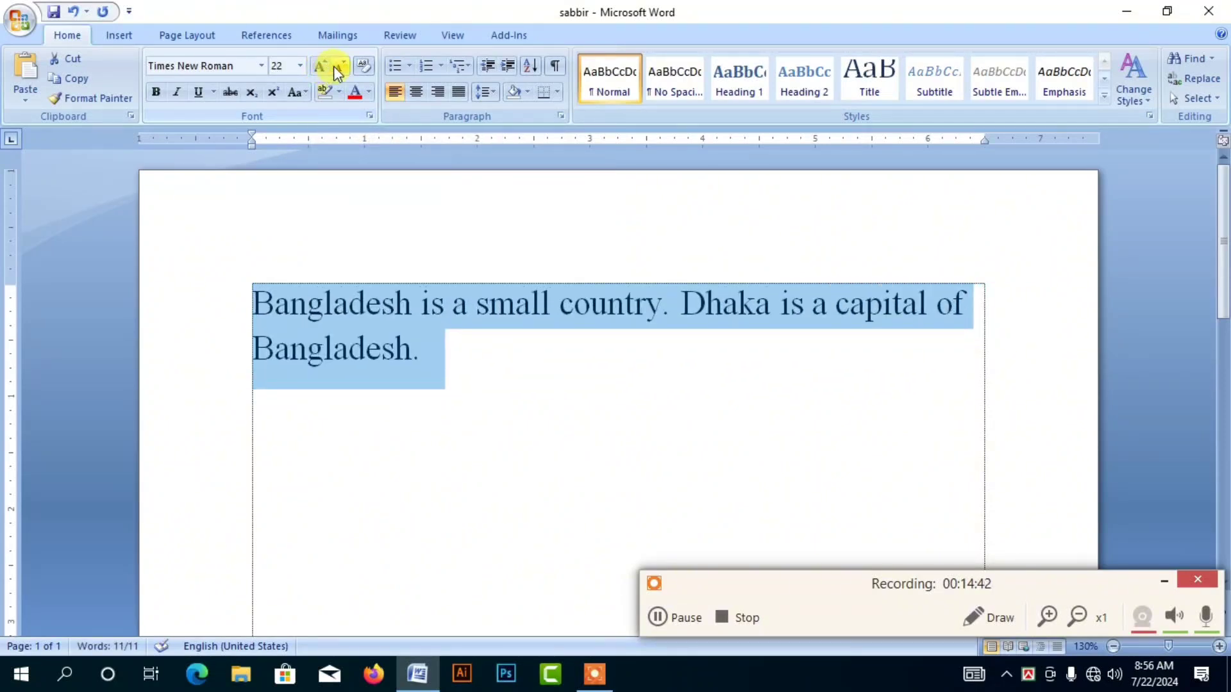
# Shrink the font of both sentences step by step to size 16 and view the list of font sizes.
pyautogui.click(337, 64)
pyautogui.click(337, 64)
pyautogui.click(337, 64)
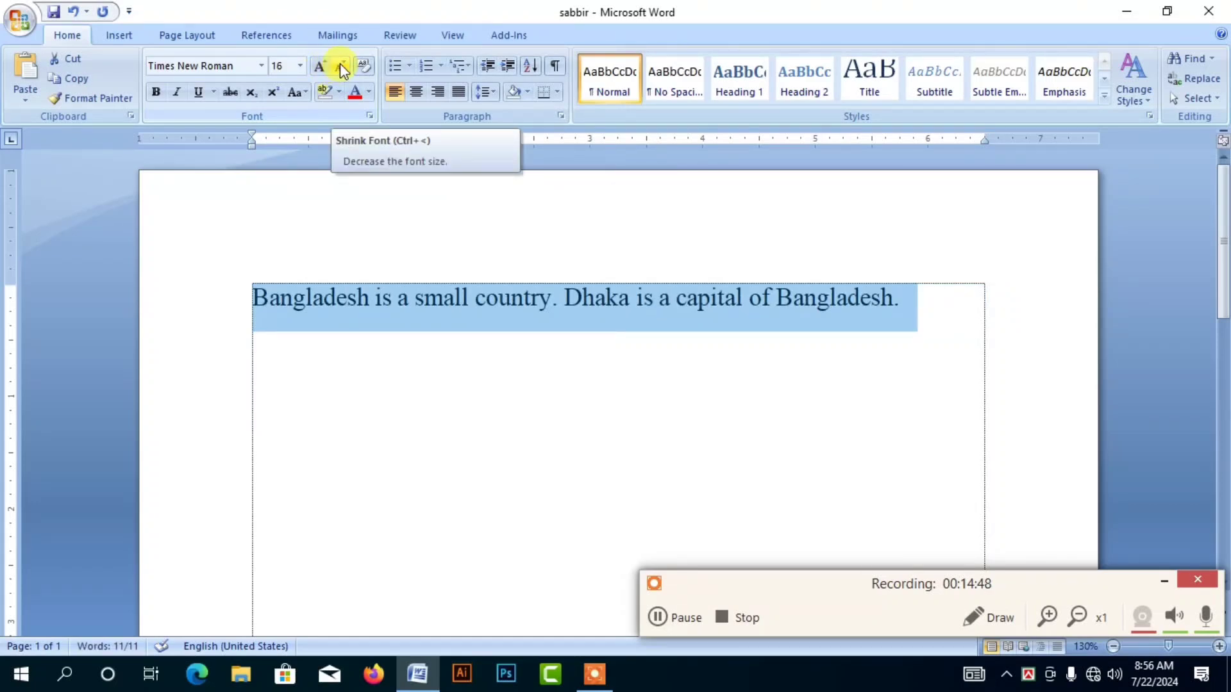
pyautogui.click(299, 64)
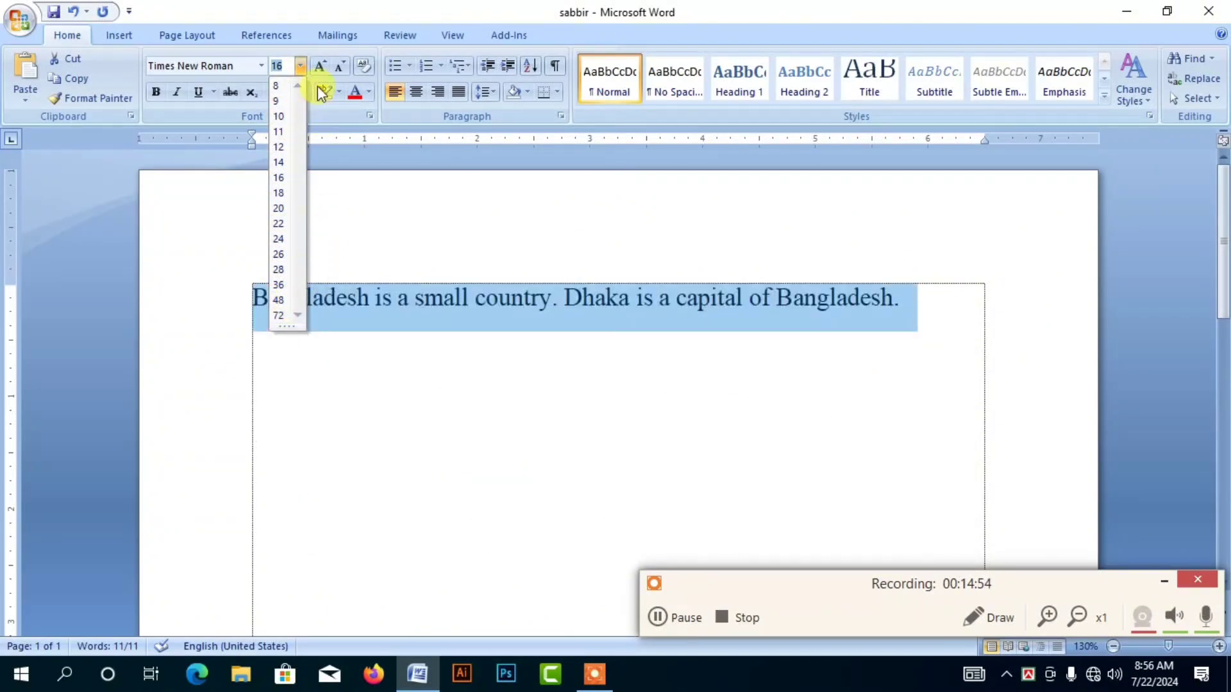
pyautogui.click(302, 68)
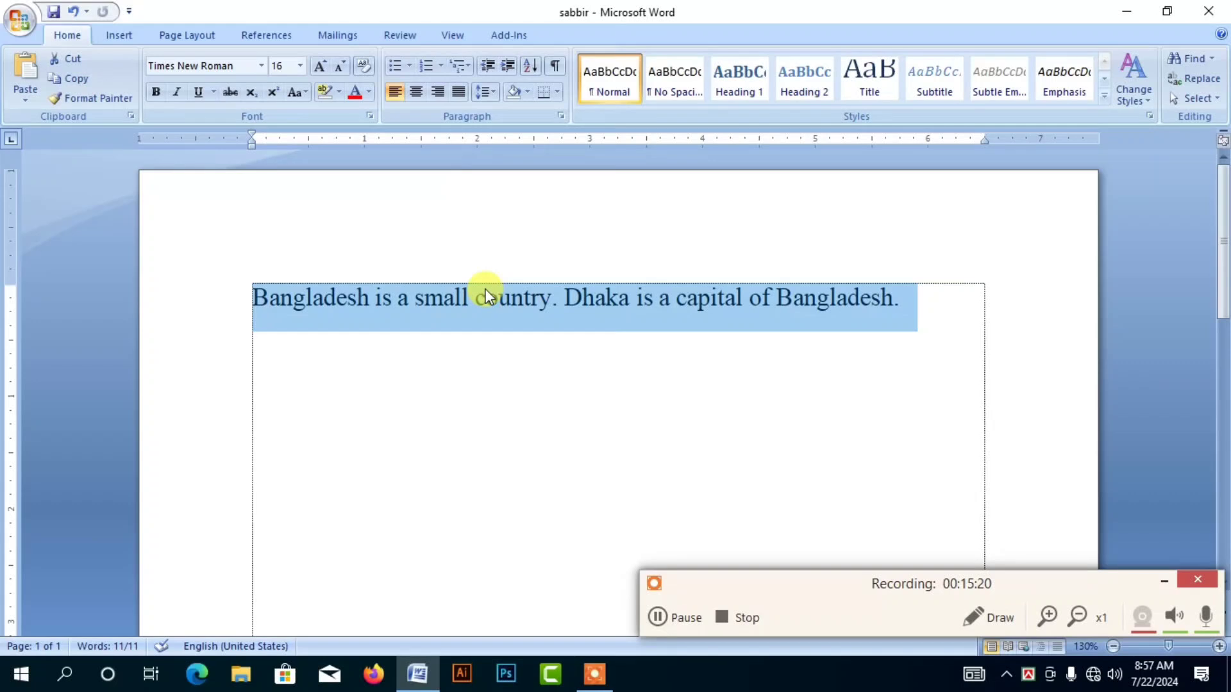
# Decrease the font size of both sentences one point at a time down to 8.
pyautogui.hotkey('ctrl', '[')
pyautogui.hotkey('ctrl', '[')
pyautogui.hotkey('ctrl', '[')
pyautogui.hotkey('ctrl', '[')
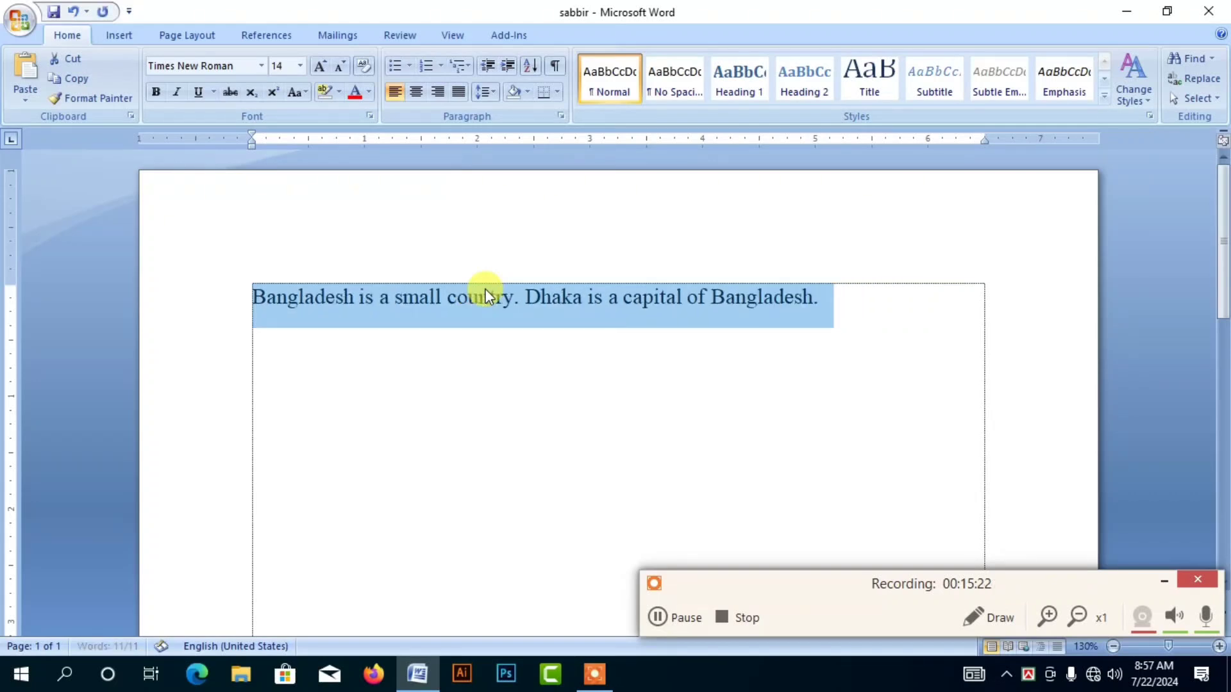
pyautogui.hotkey('ctrl', '[')
pyautogui.hotkey('ctrl', '[')
pyautogui.hotkey('ctrl', '[')
pyautogui.hotkey('ctrl', '[')
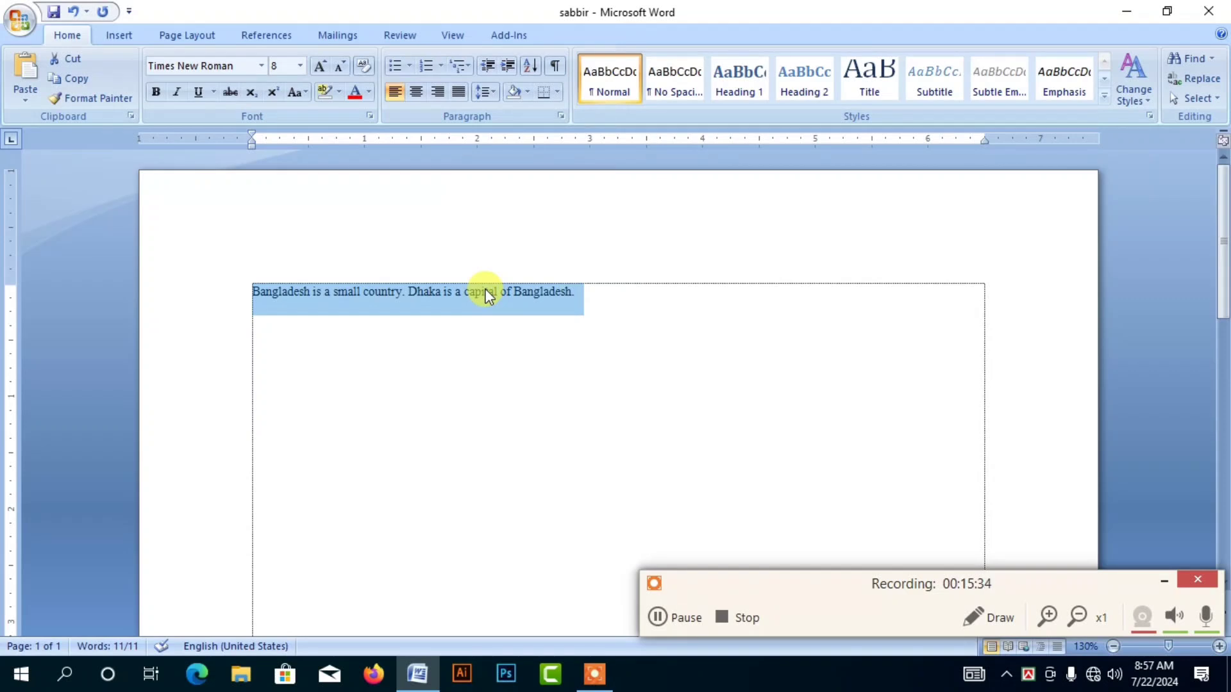
# Increase the font size of both sentences one point at a time up to 18.
pyautogui.hotkey('ctrl', ']')
pyautogui.hotkey('ctrl', ']')
pyautogui.hotkey('ctrl', ']')
pyautogui.hotkey('ctrl', ']')
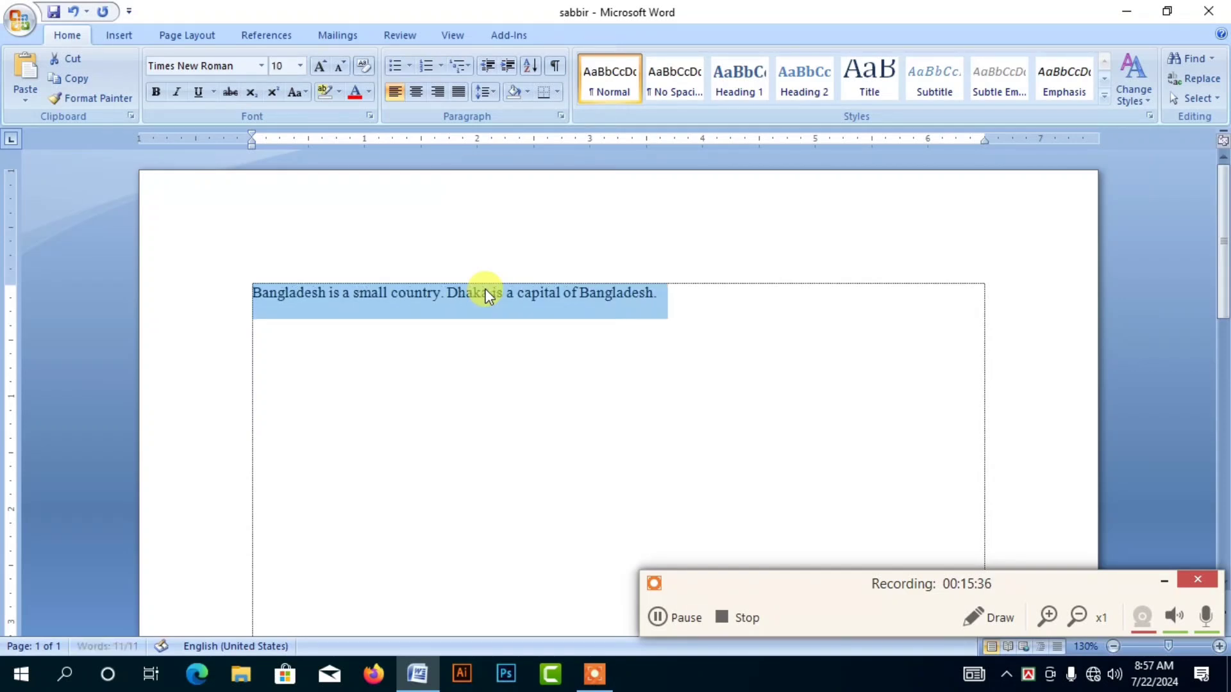
pyautogui.hotkey('ctrl', ']')
pyautogui.hotkey('ctrl', ']')
pyautogui.hotkey('ctrl', ']')
pyautogui.hotkey('ctrl', ']')
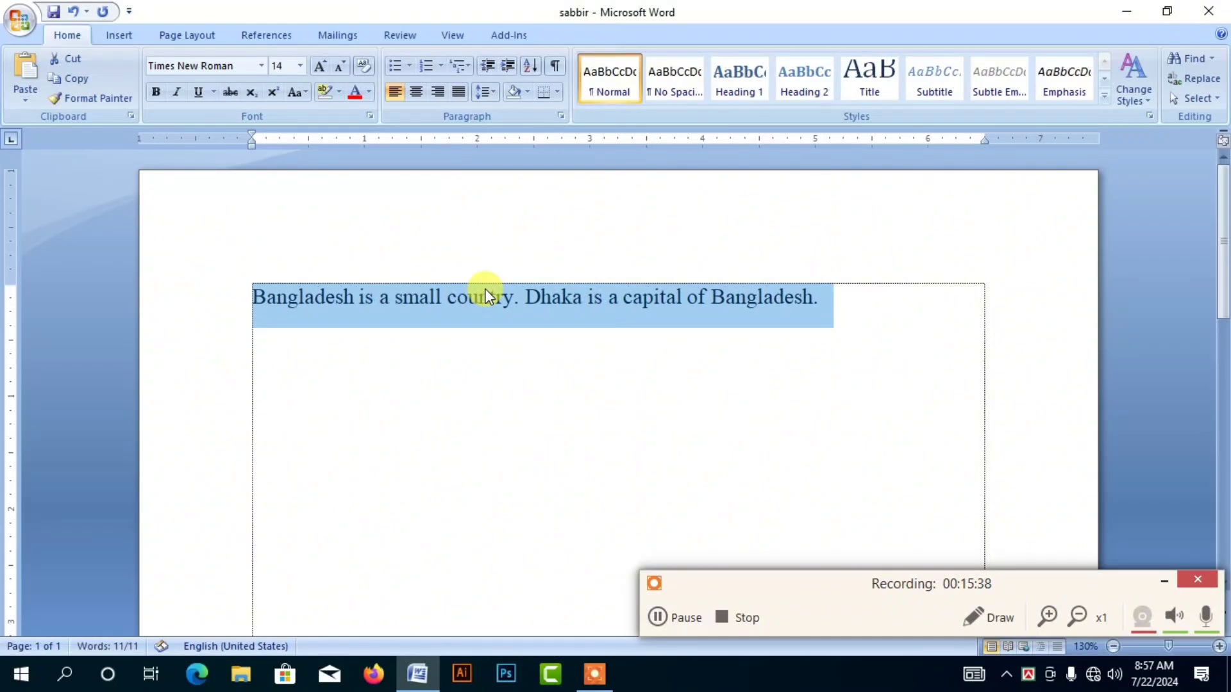
pyautogui.hotkey('ctrl', ']')
pyautogui.hotkey('ctrl', ']')
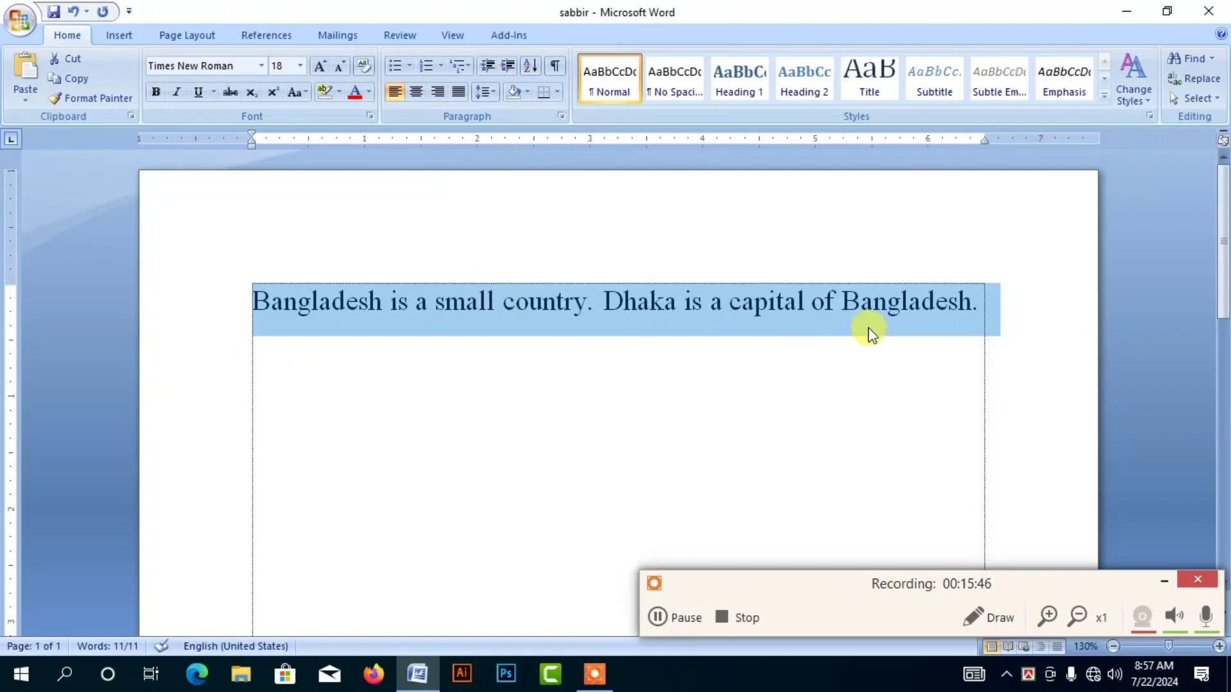
# Reselect both sentences and toggle bold on, off and on again, leaving them bold.
pyautogui.click(835, 305)
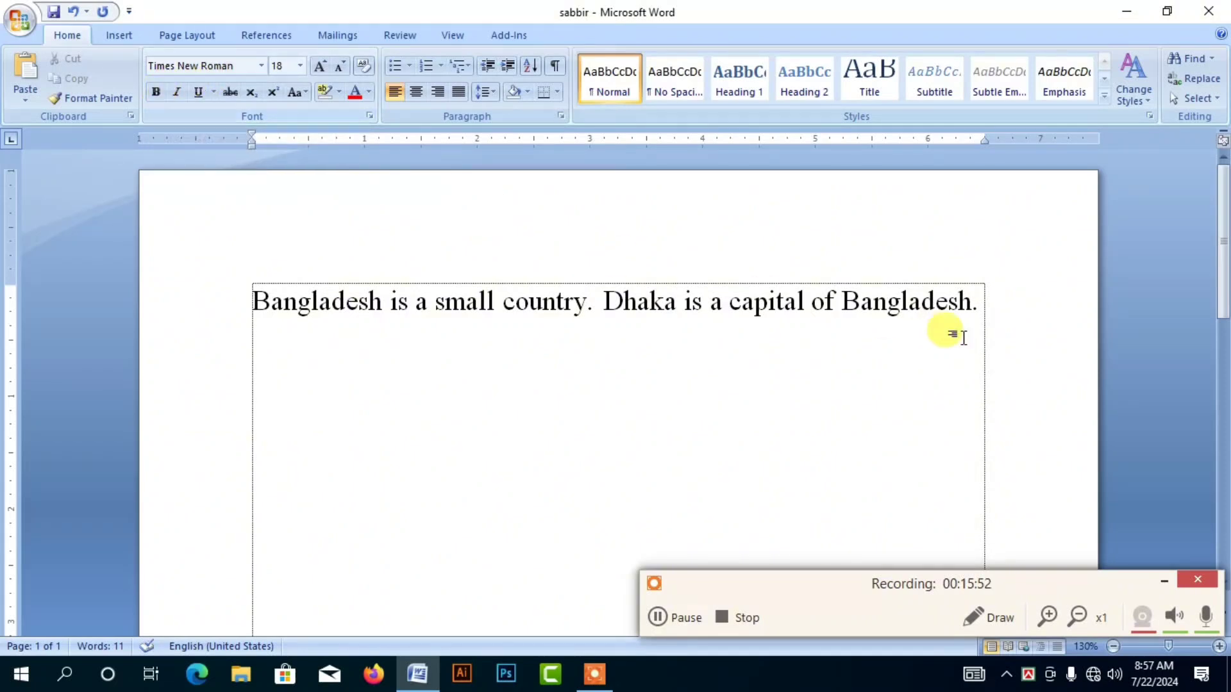
pyautogui.moveTo(987, 300); pyautogui.dragTo(291, 318)
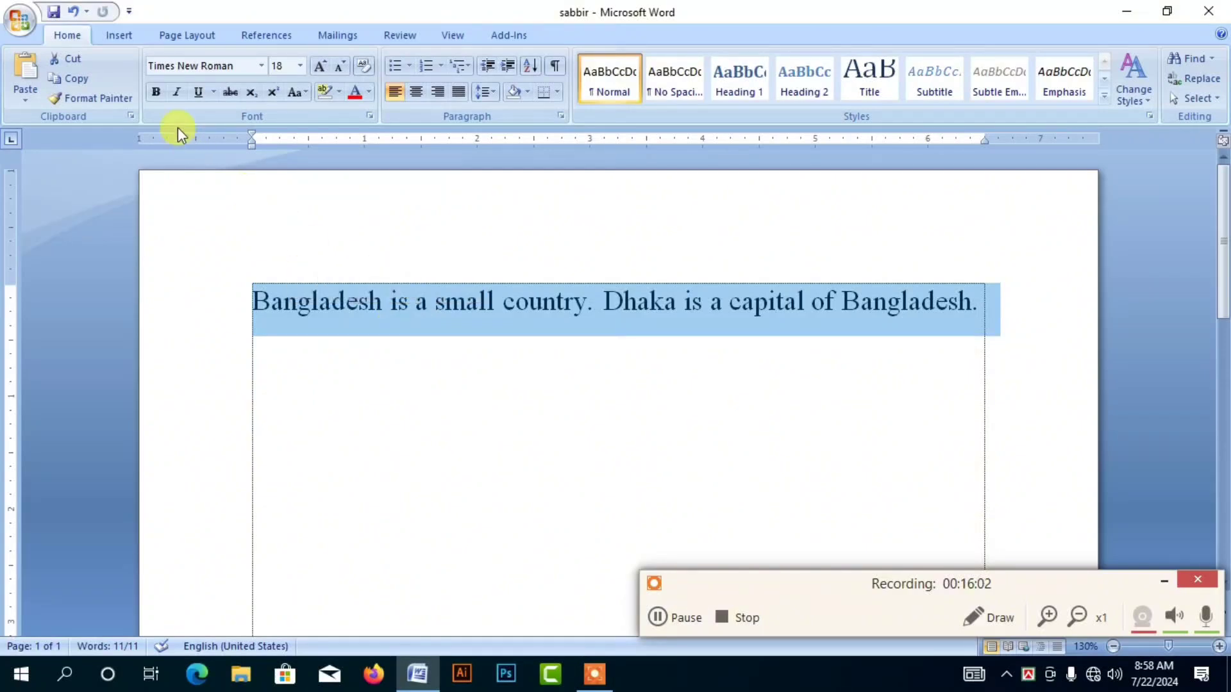
pyautogui.click(155, 91)
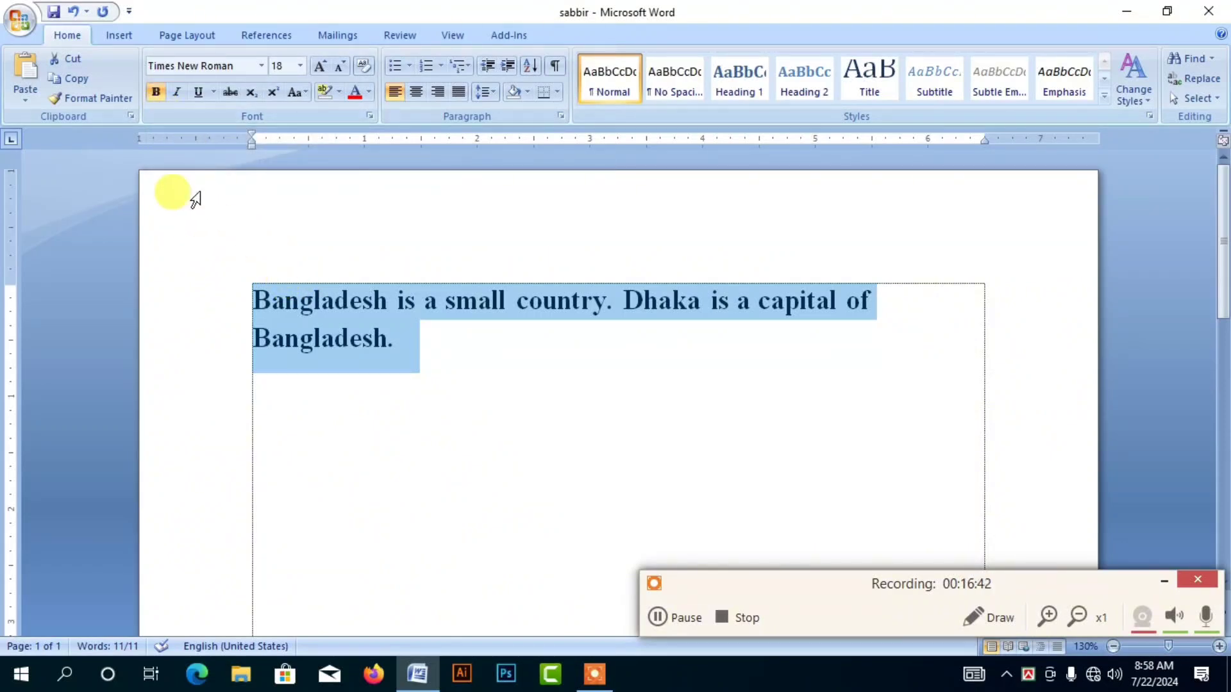
pyautogui.click(155, 93)
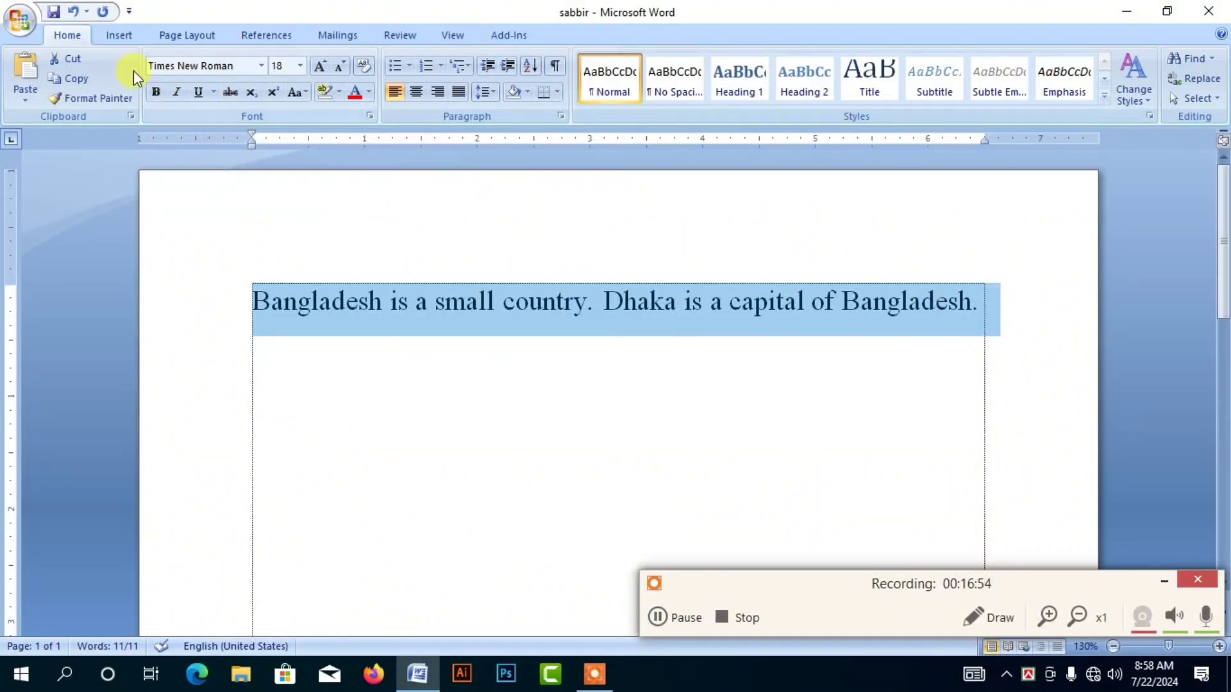
pyautogui.click(157, 93)
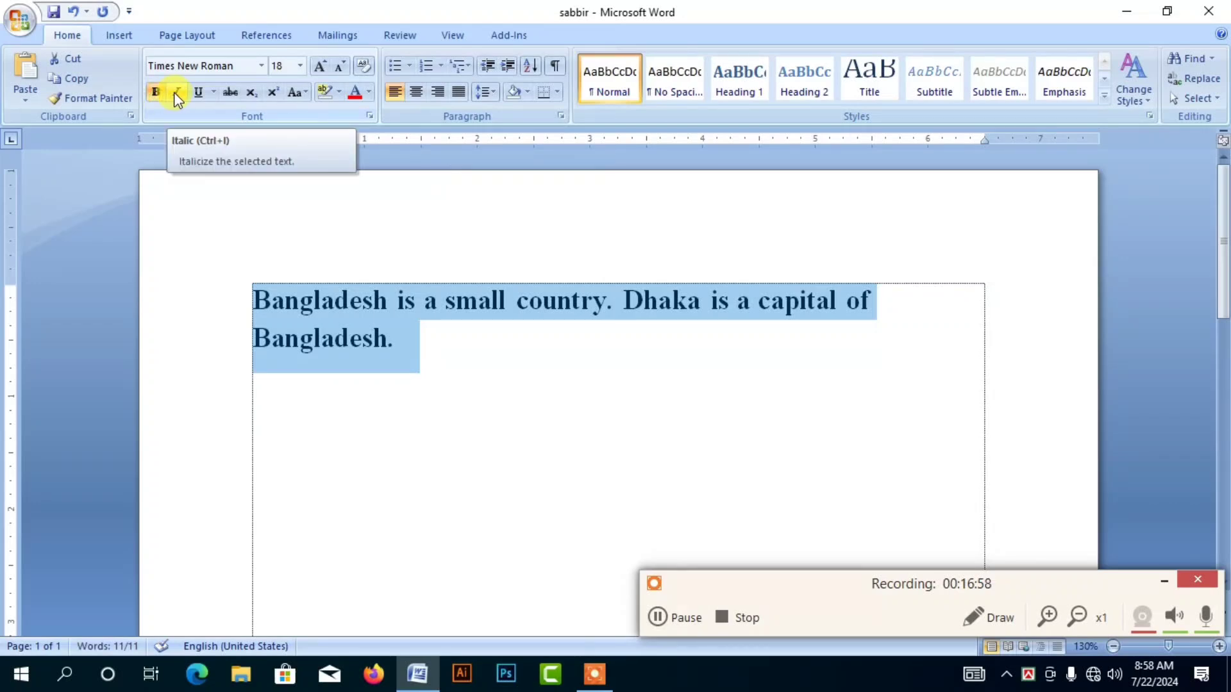
# Italicize both sentences and underline them with a single line.
pyautogui.click(178, 96)
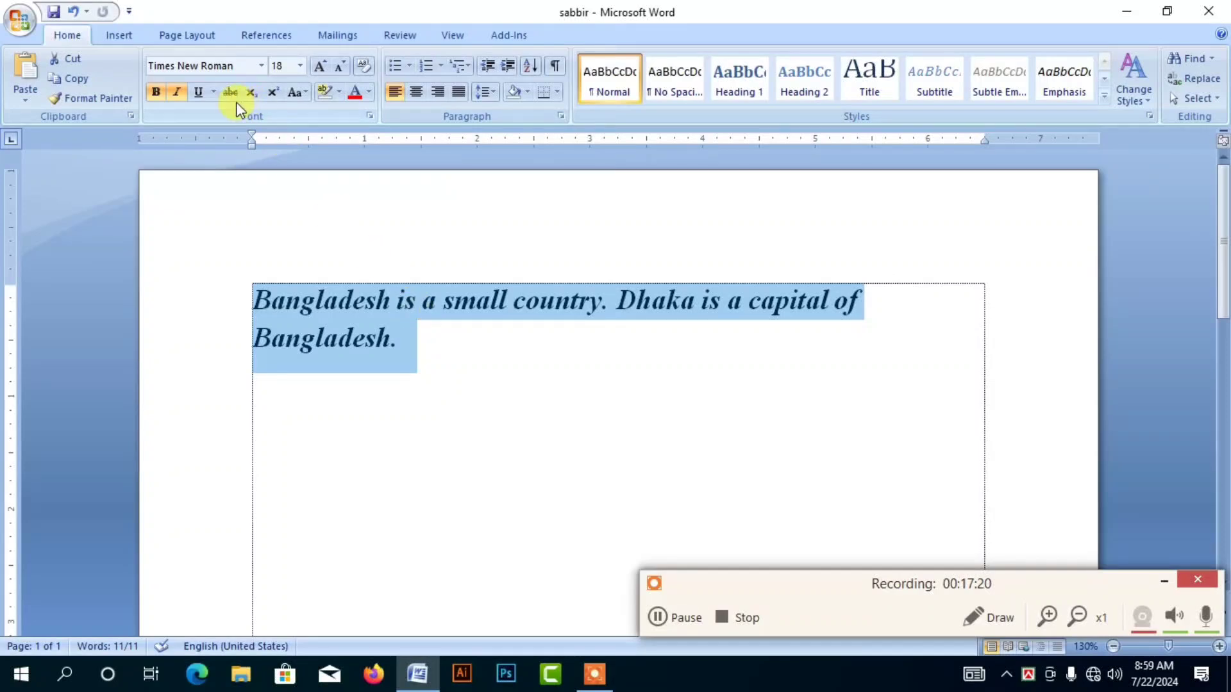
pyautogui.click(198, 93)
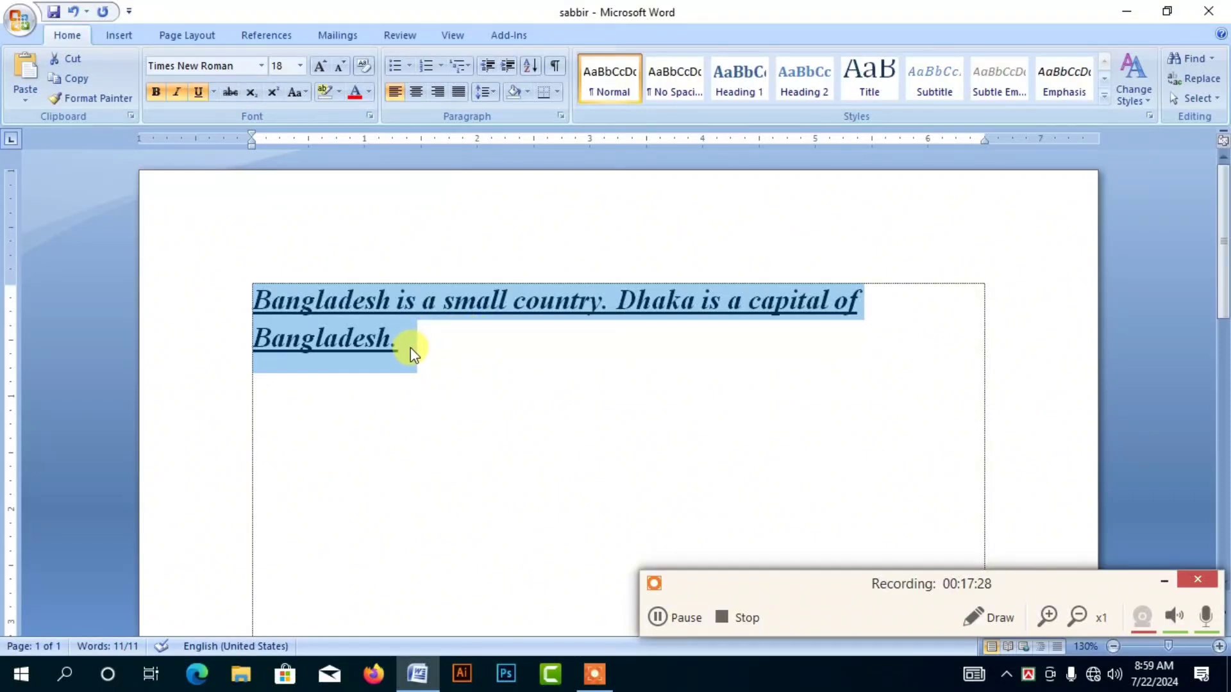
# Examine the underline styles, text highlight colors and font colors offered for the sentences without applying any.
pyautogui.click(213, 92)
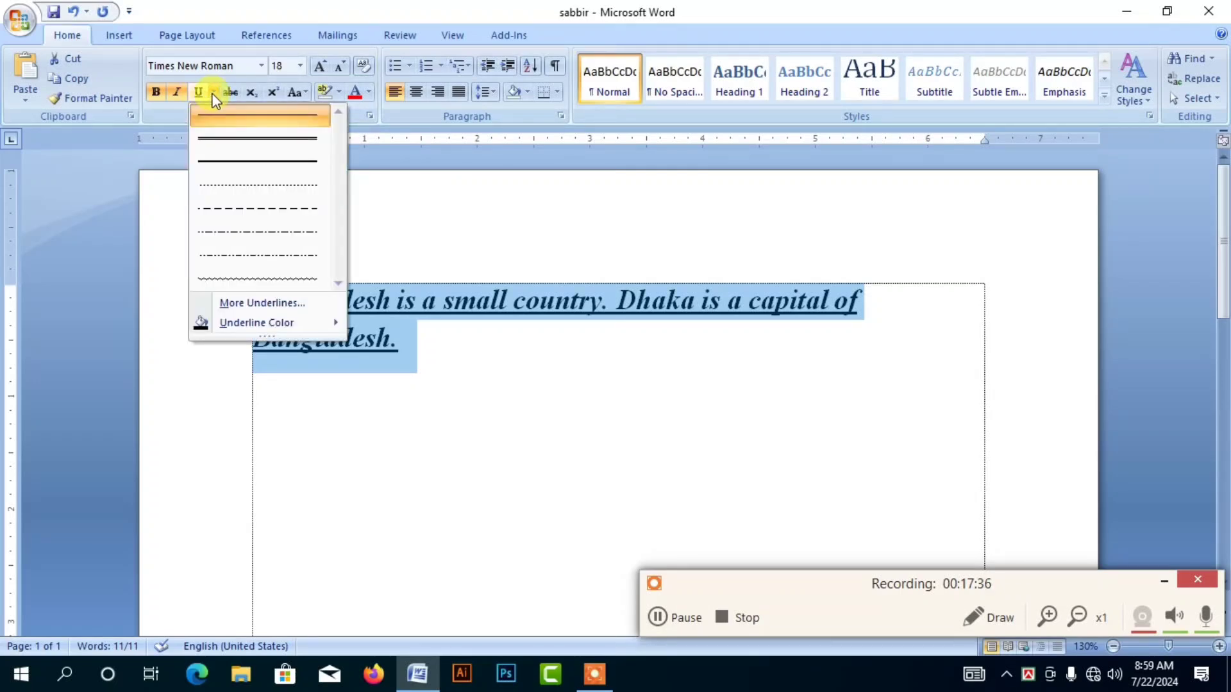
pyautogui.click(213, 96)
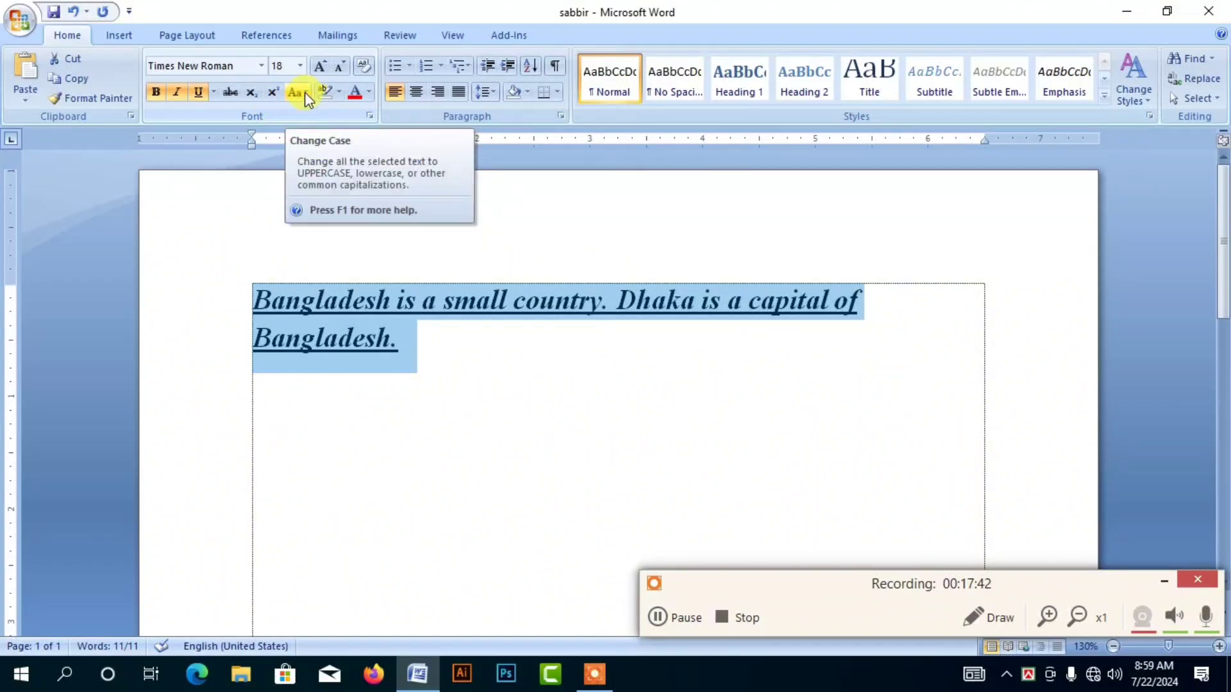
pyautogui.click(341, 91)
pyautogui.click(342, 91)
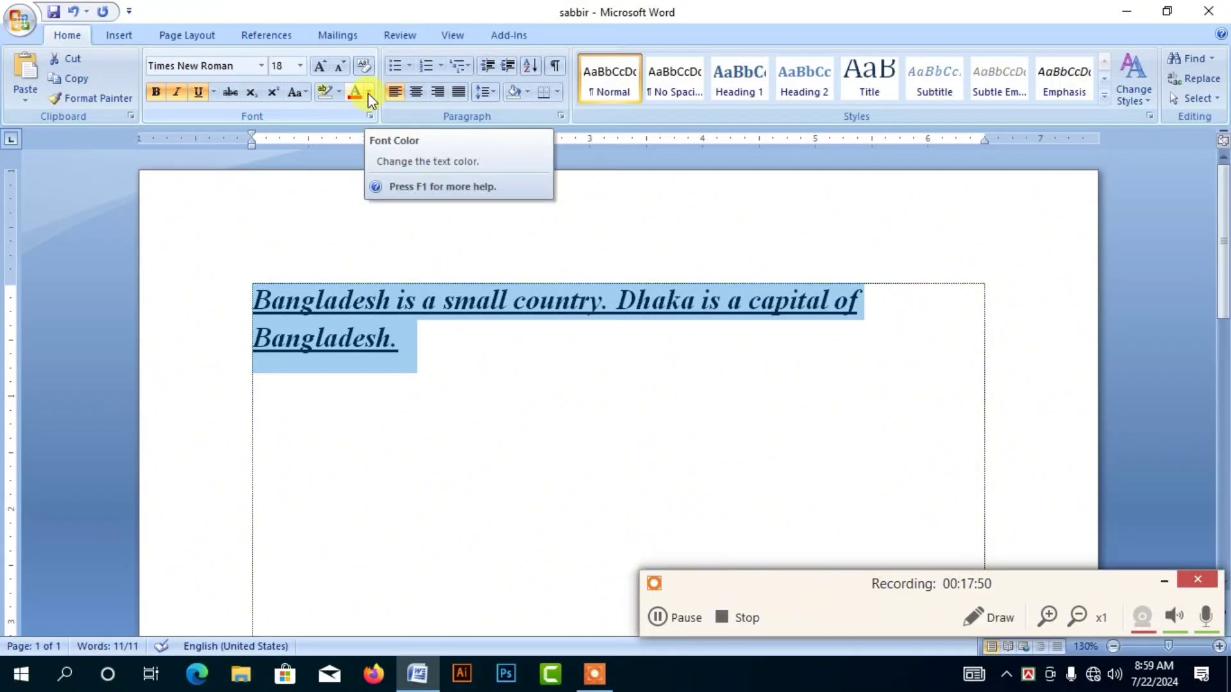
pyautogui.click(368, 94)
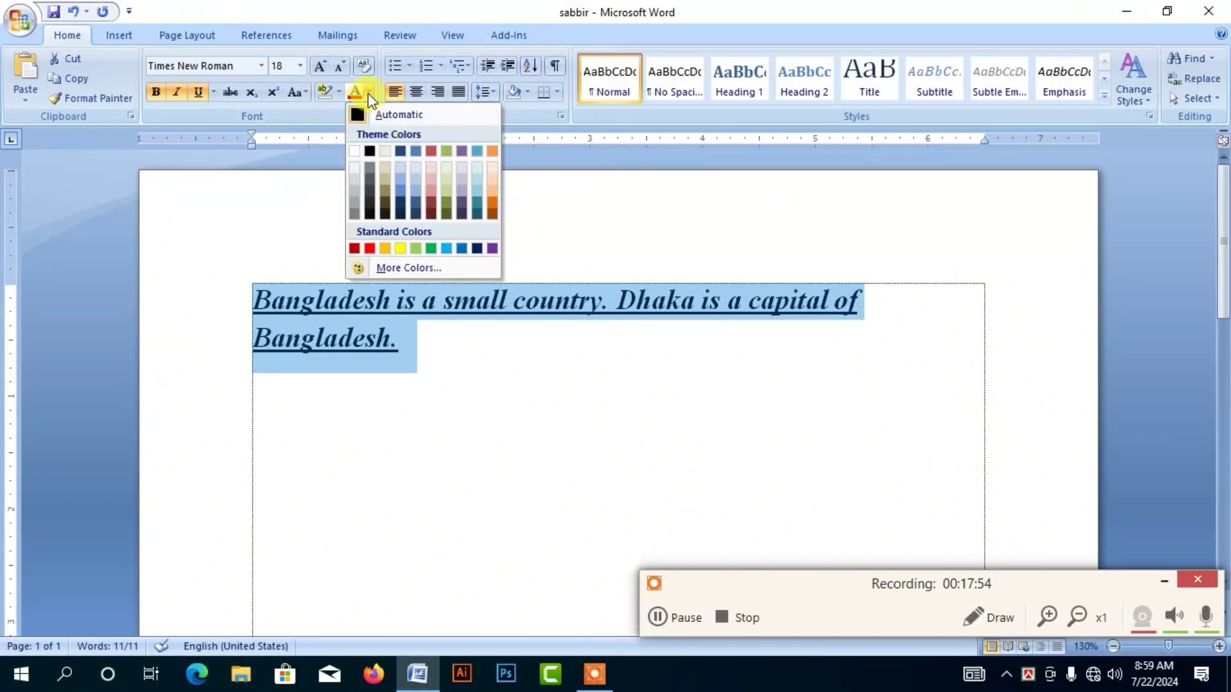
pyautogui.click(369, 95)
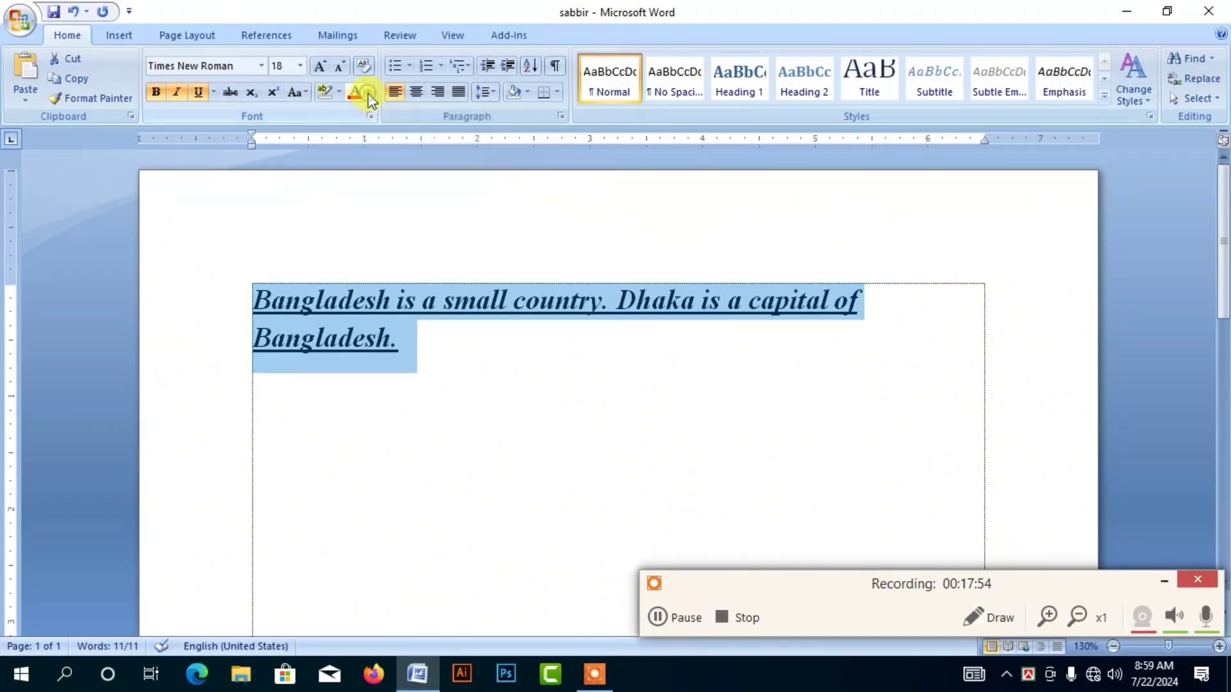
pyautogui.click(214, 91)
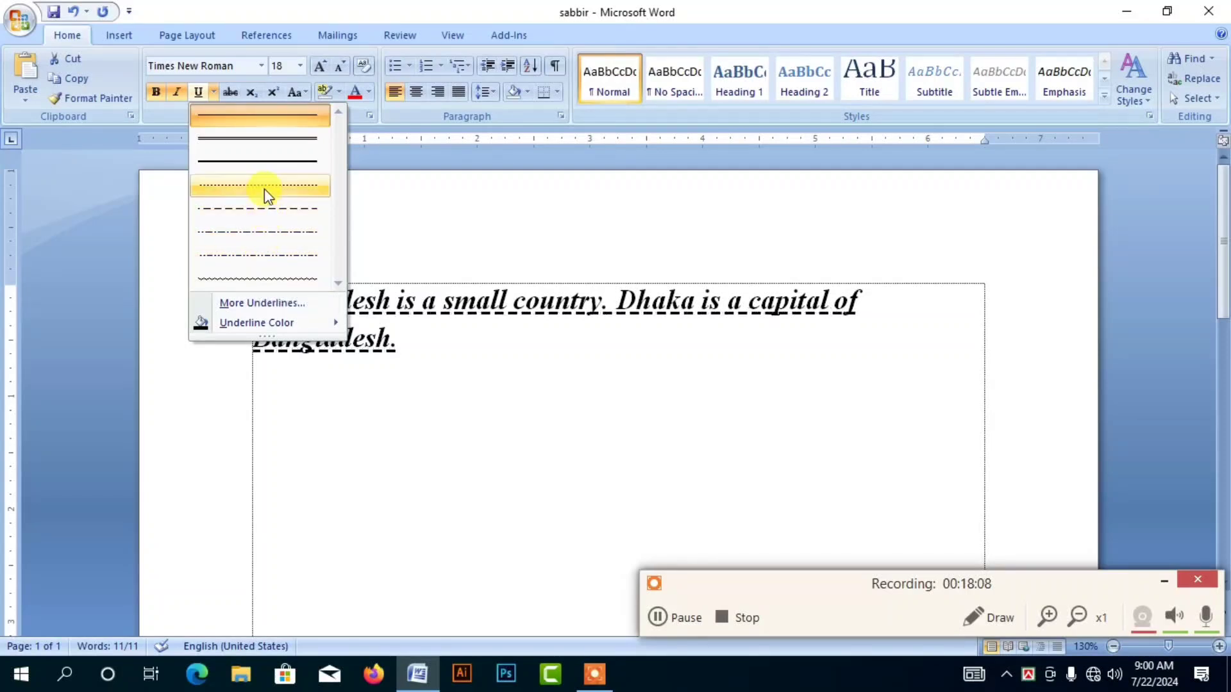
pyautogui.click(213, 93)
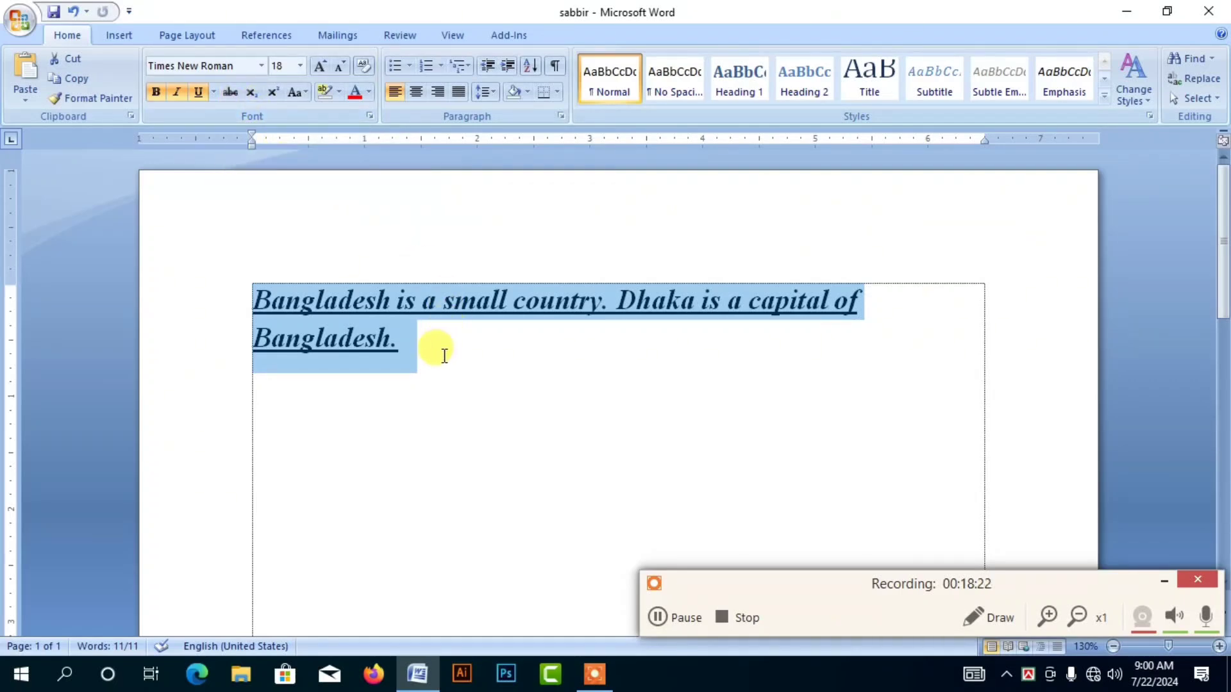
# Enter 100/90 without bold, italic or underline on the line below the sentences and strike through the 100.
pyautogui.click(418, 360)
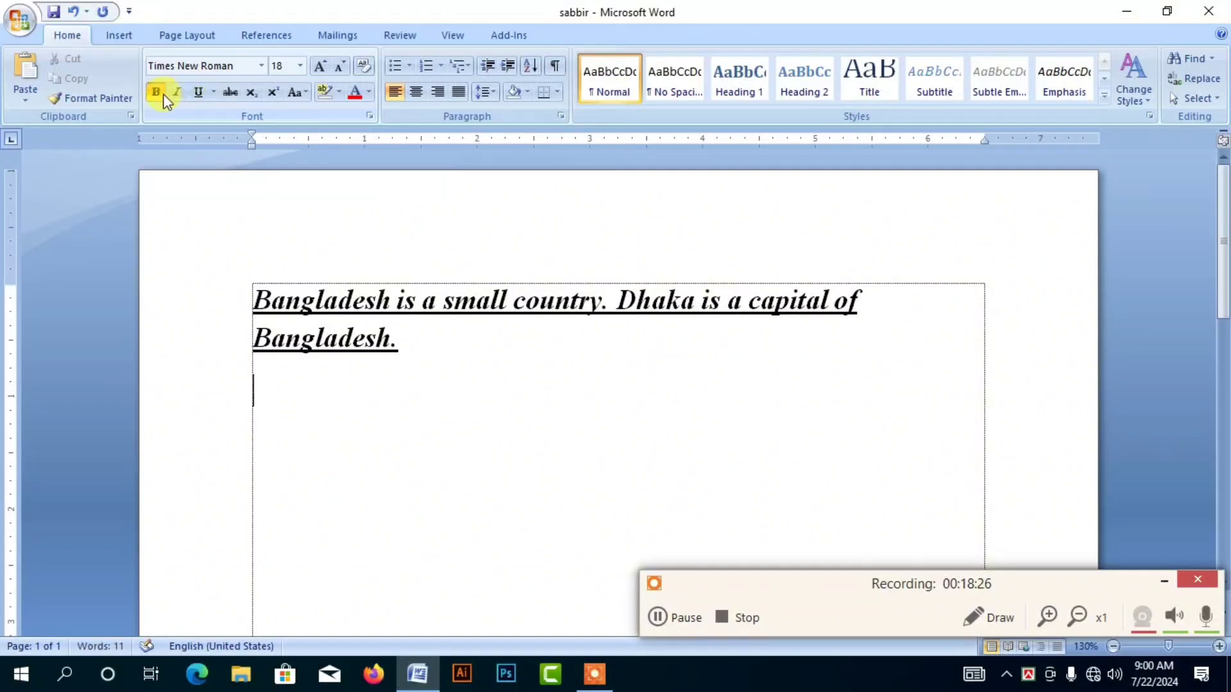
pyautogui.write('100')
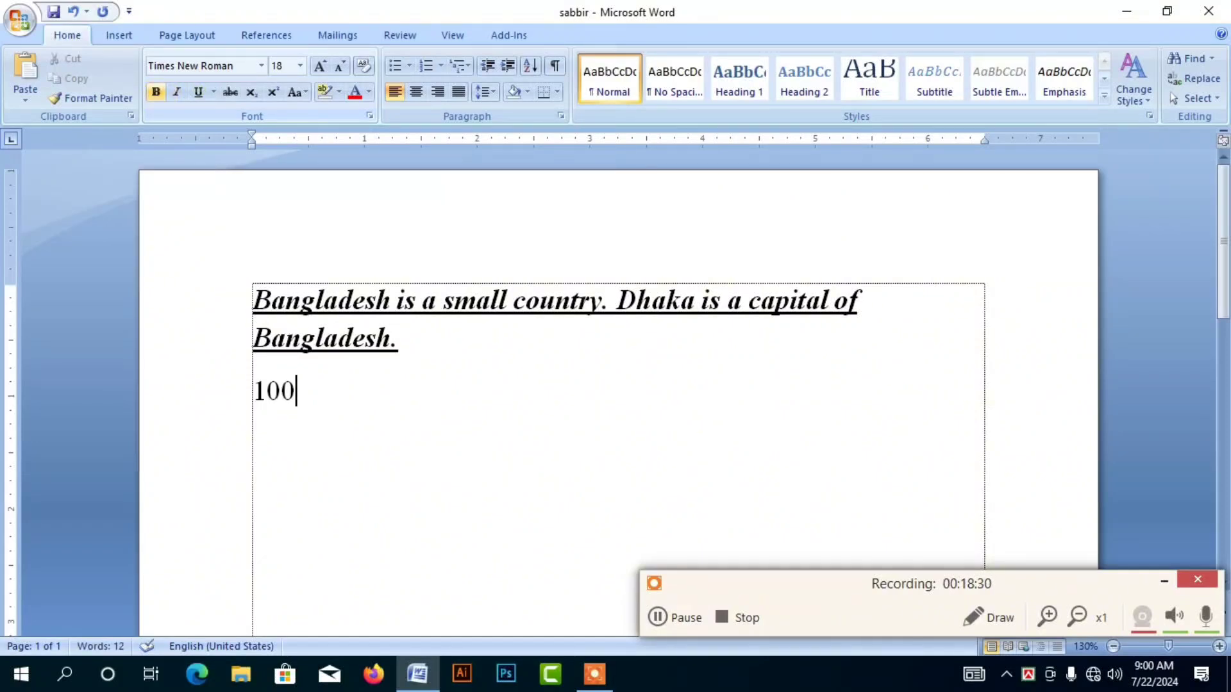
pyautogui.write('/90')
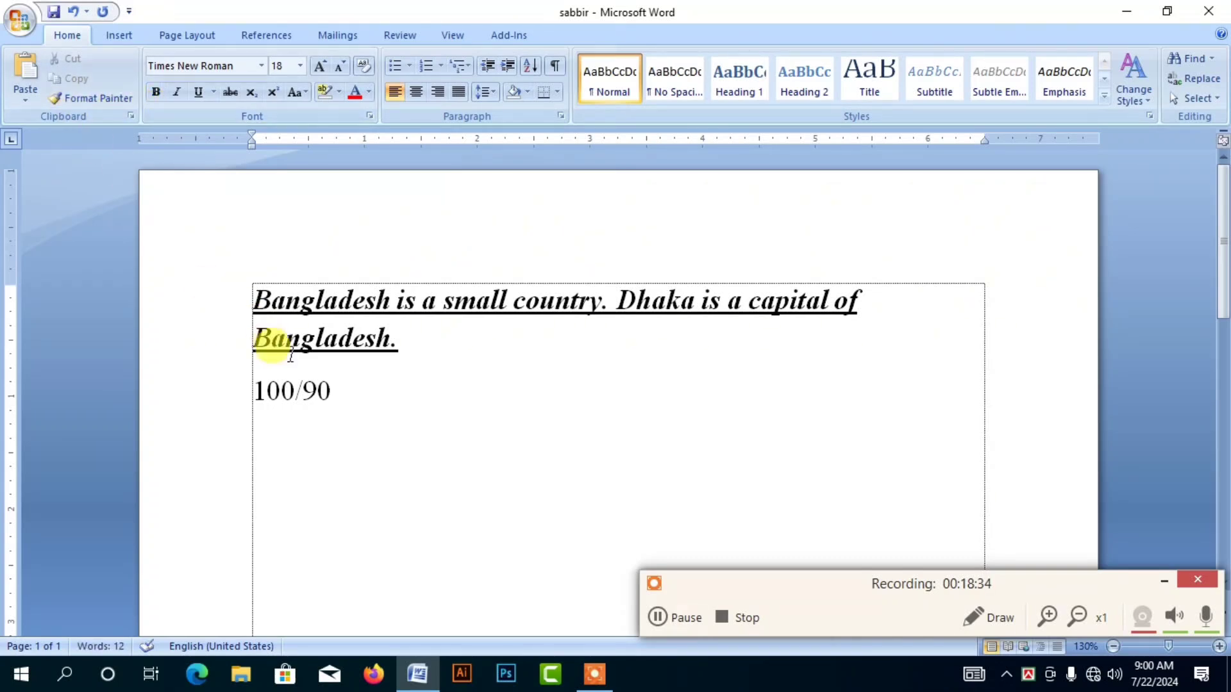
pyautogui.moveTo(294, 388); pyautogui.dragTo(247, 385)
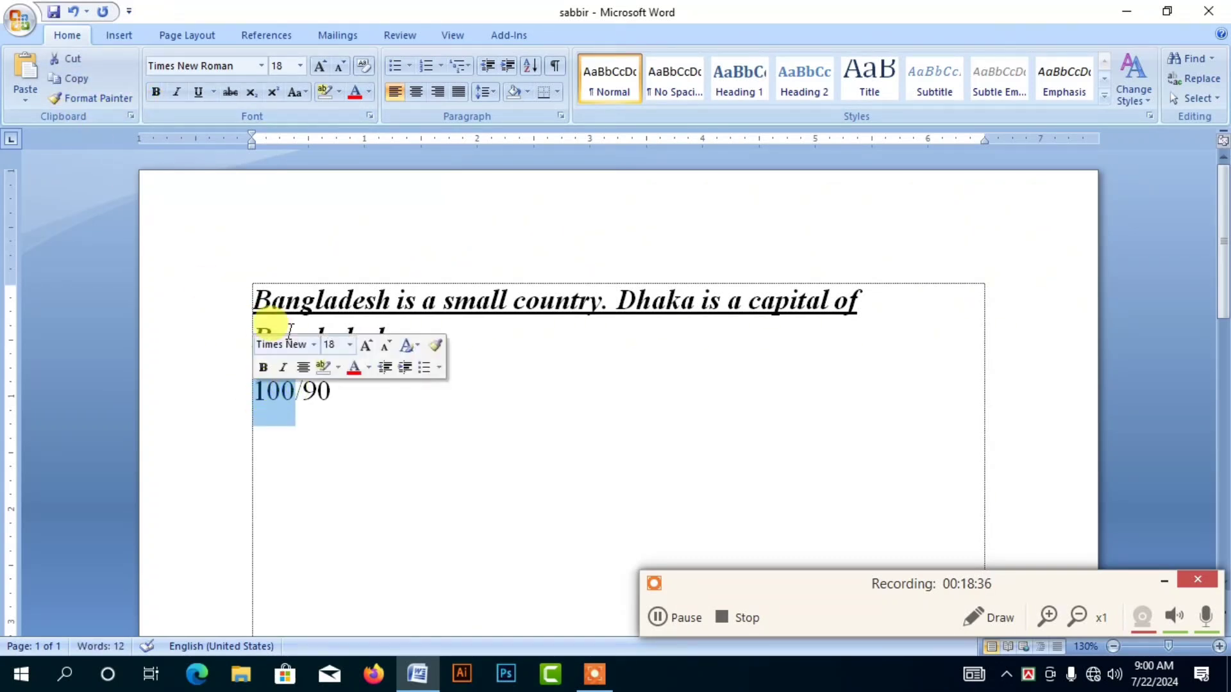
pyautogui.click(232, 93)
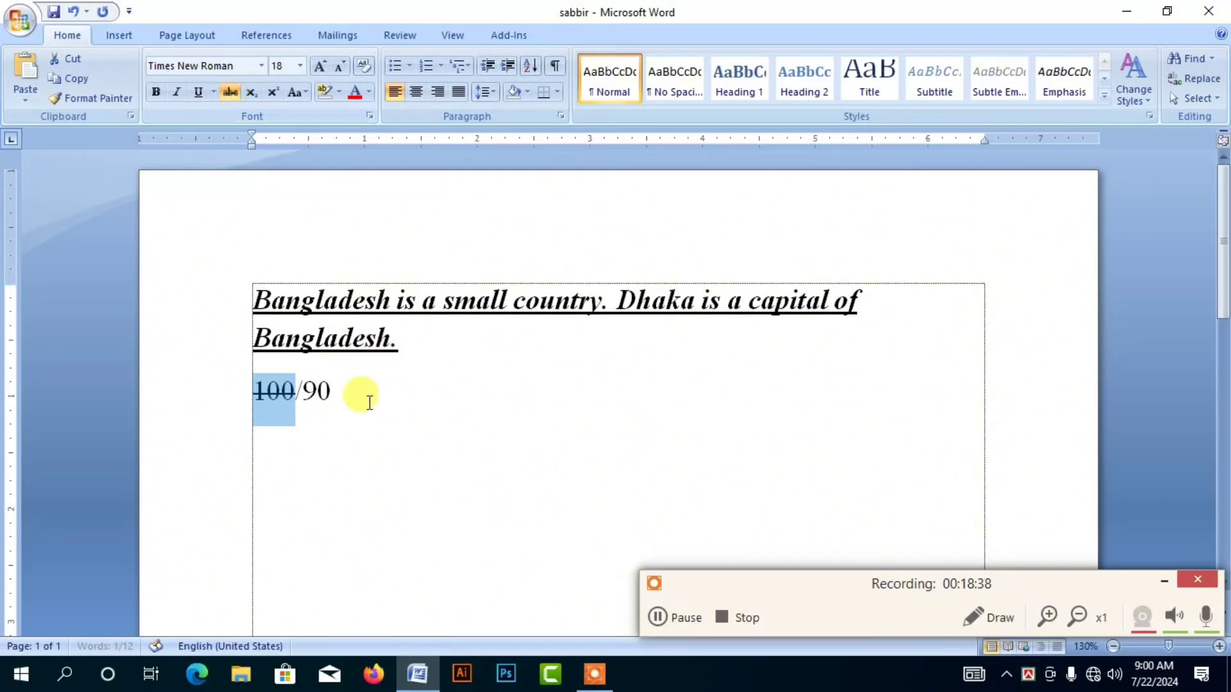
# Enter H2O on a new line below 100/90 and make its 2 a subscript.
pyautogui.click(331, 391)
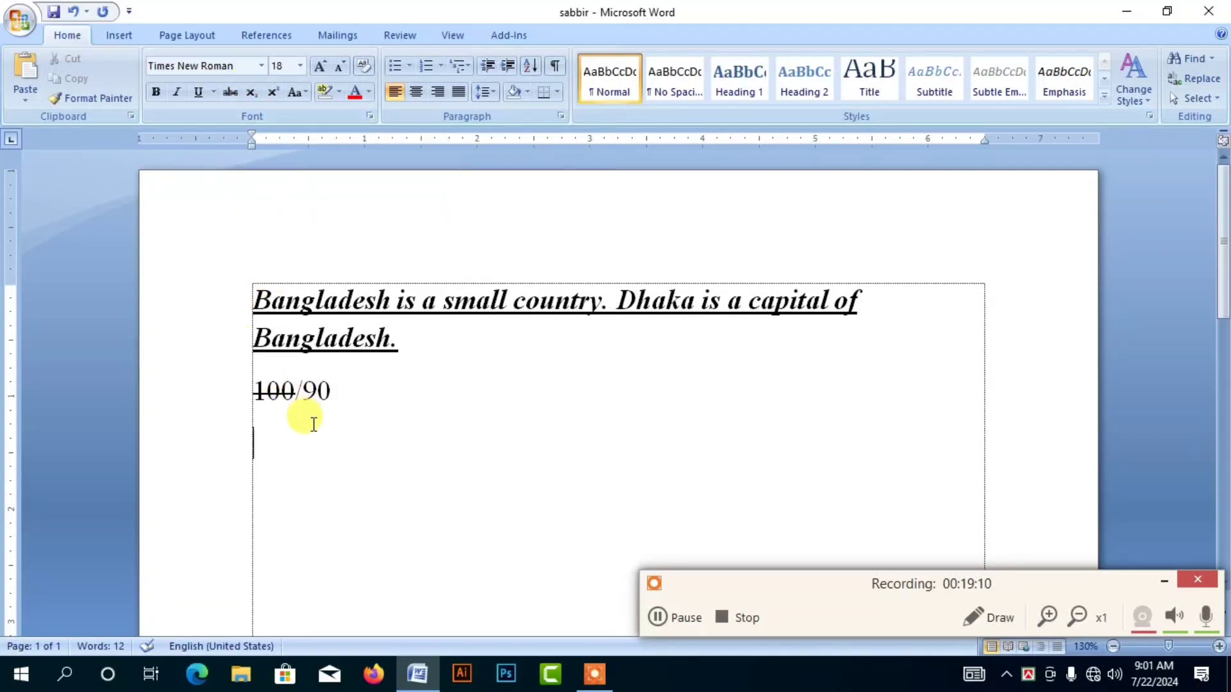
pyautogui.write('H')
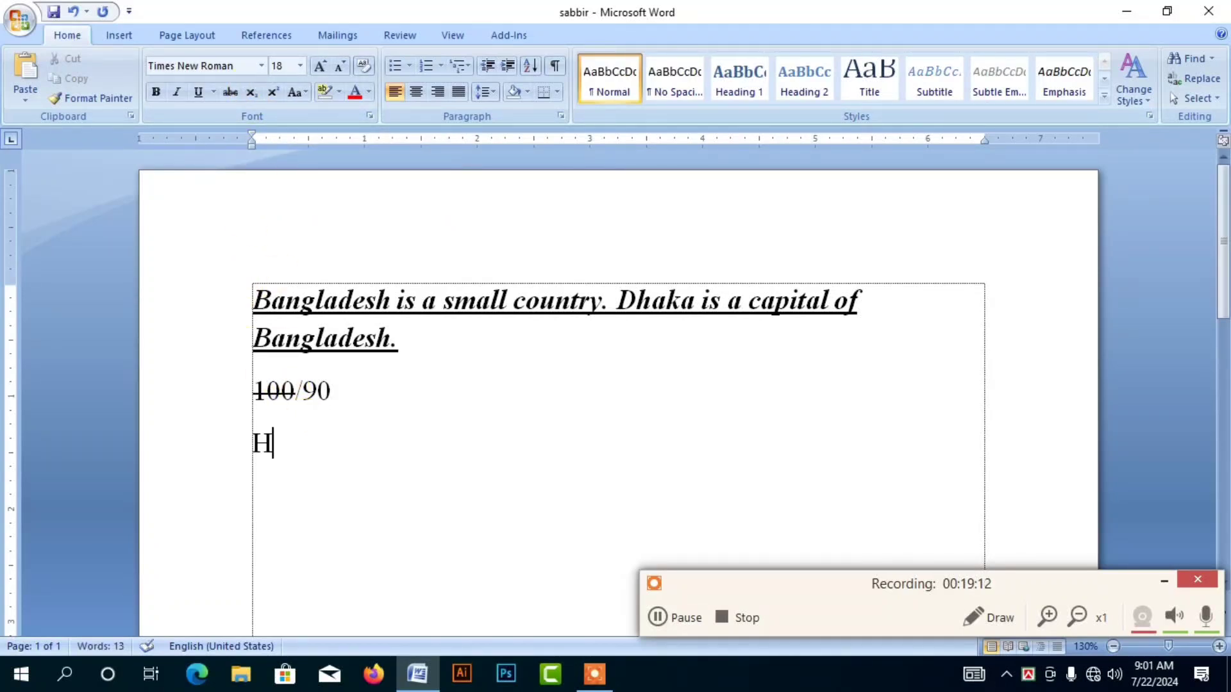
pyautogui.write('2O')
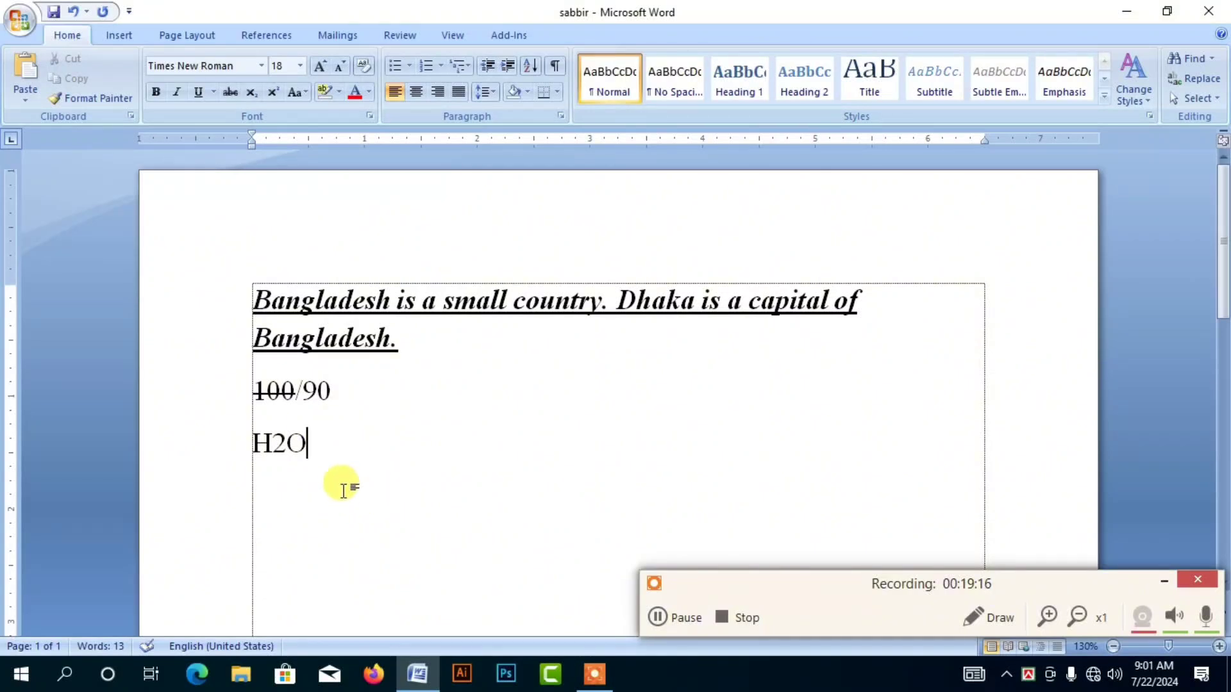
pyautogui.scroll(-1, 343, 453)
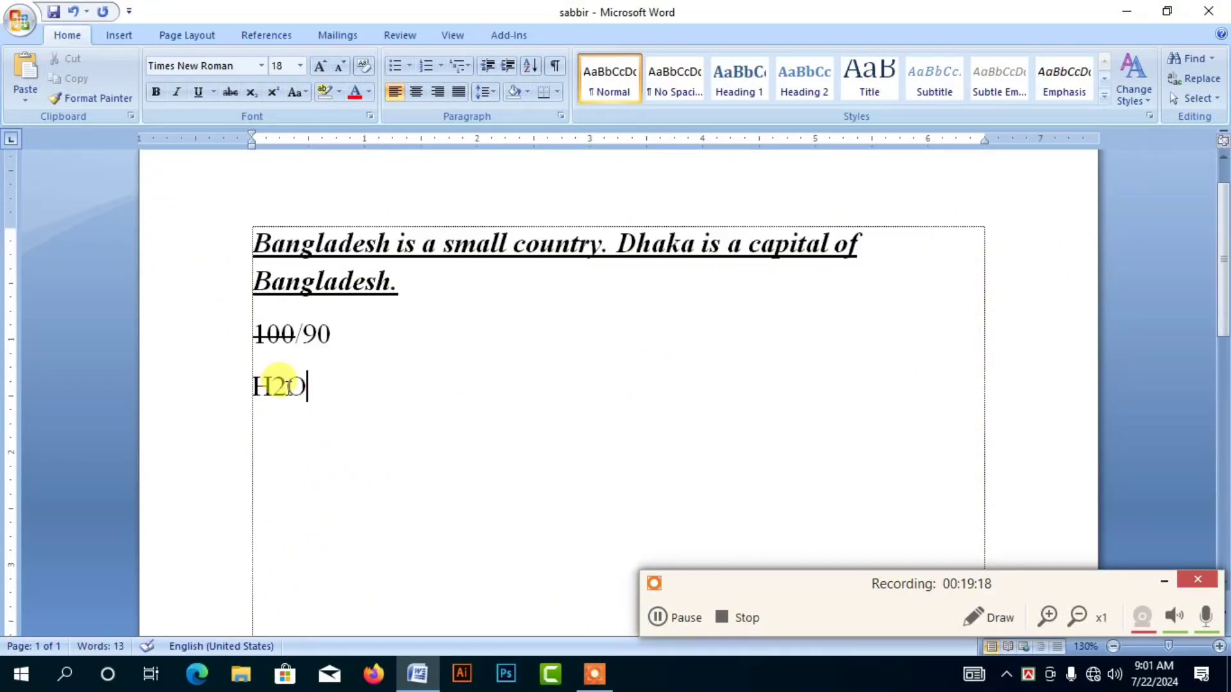
pyautogui.moveTo(288, 386); pyautogui.dragTo(280, 385)
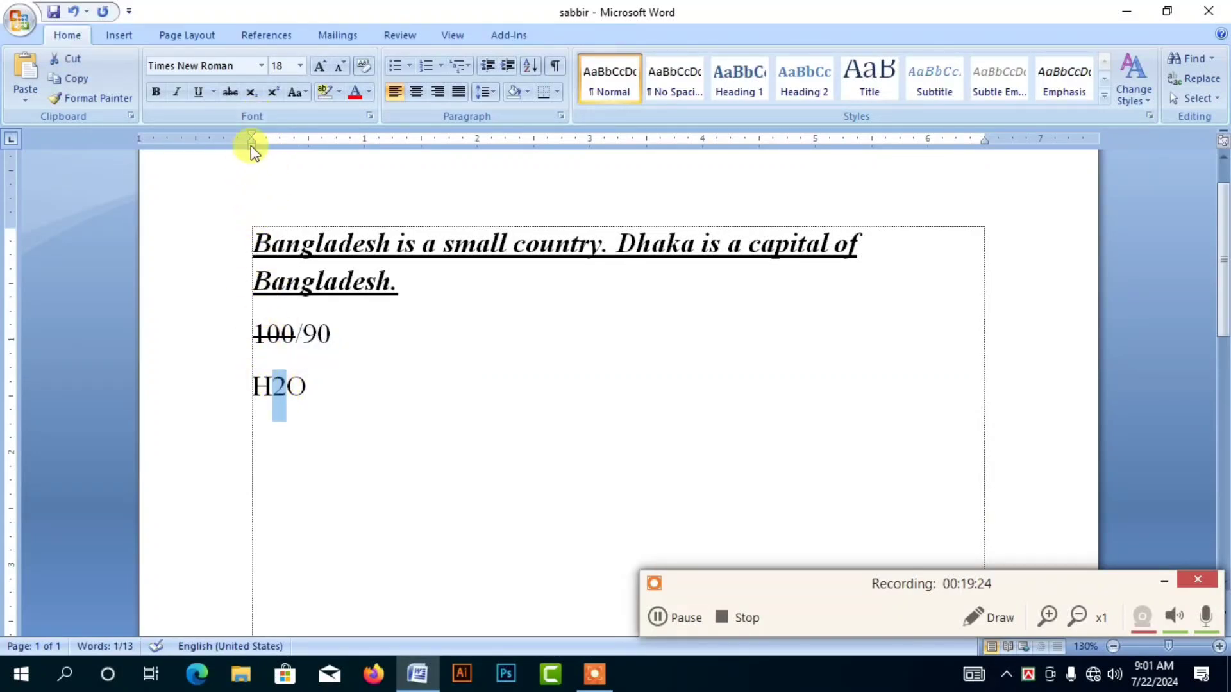
pyautogui.click(252, 91)
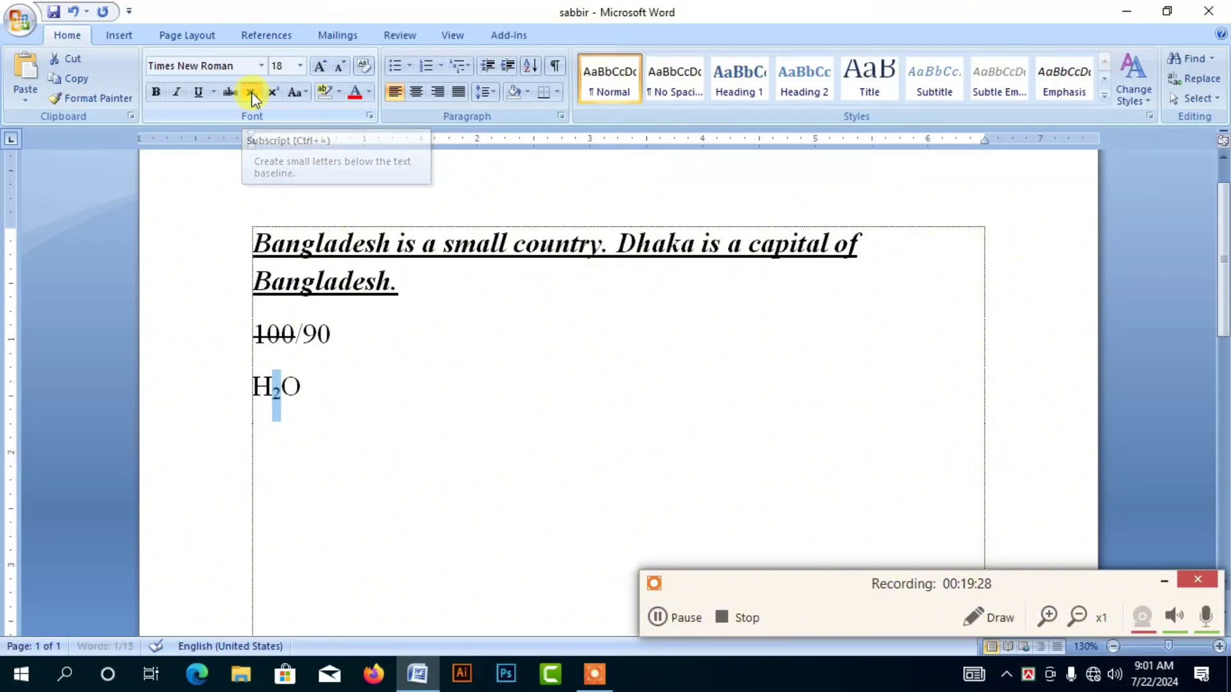
# Enter a2 on a new line below H2O and make its 2 a superscript.
pyautogui.click(302, 387)
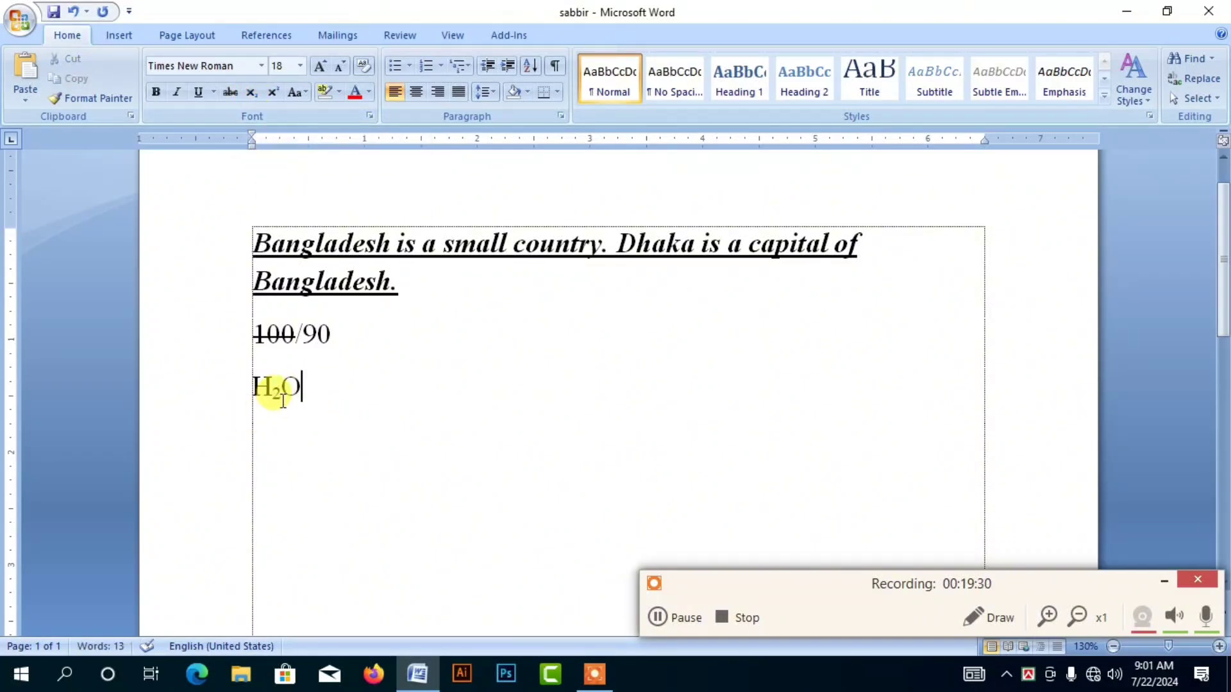
pyautogui.press('Return')
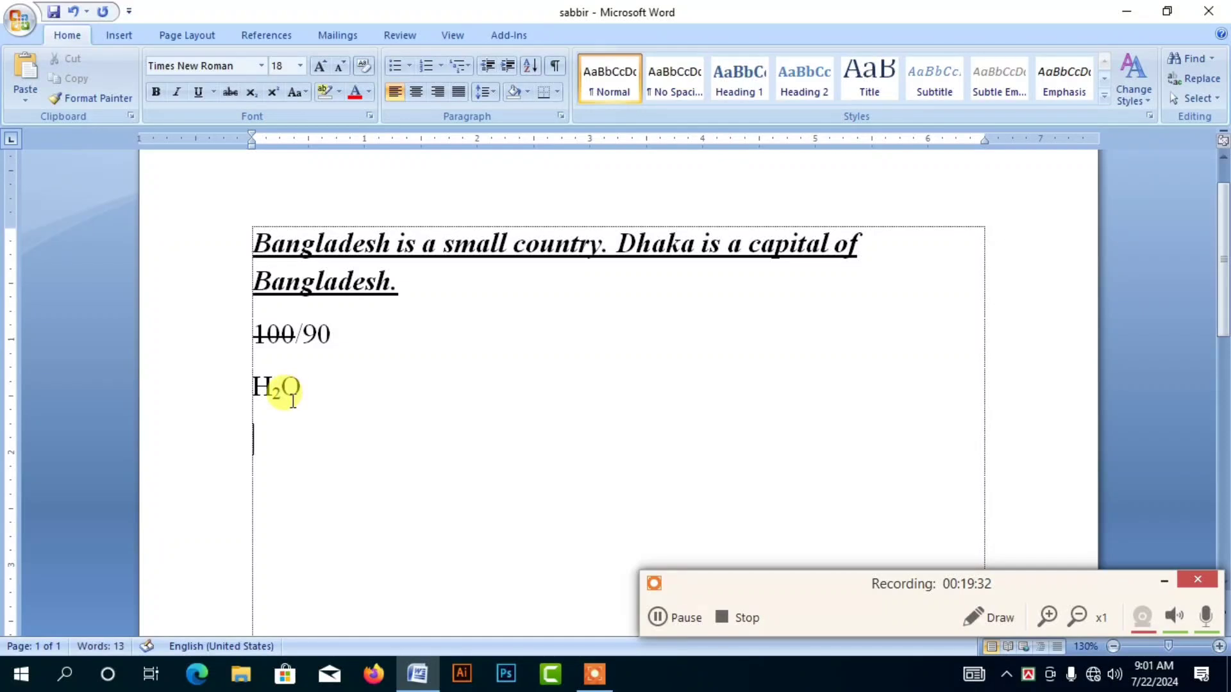
pyautogui.write('a')
pyautogui.press('BackSpace')
pyautogui.write('A2')
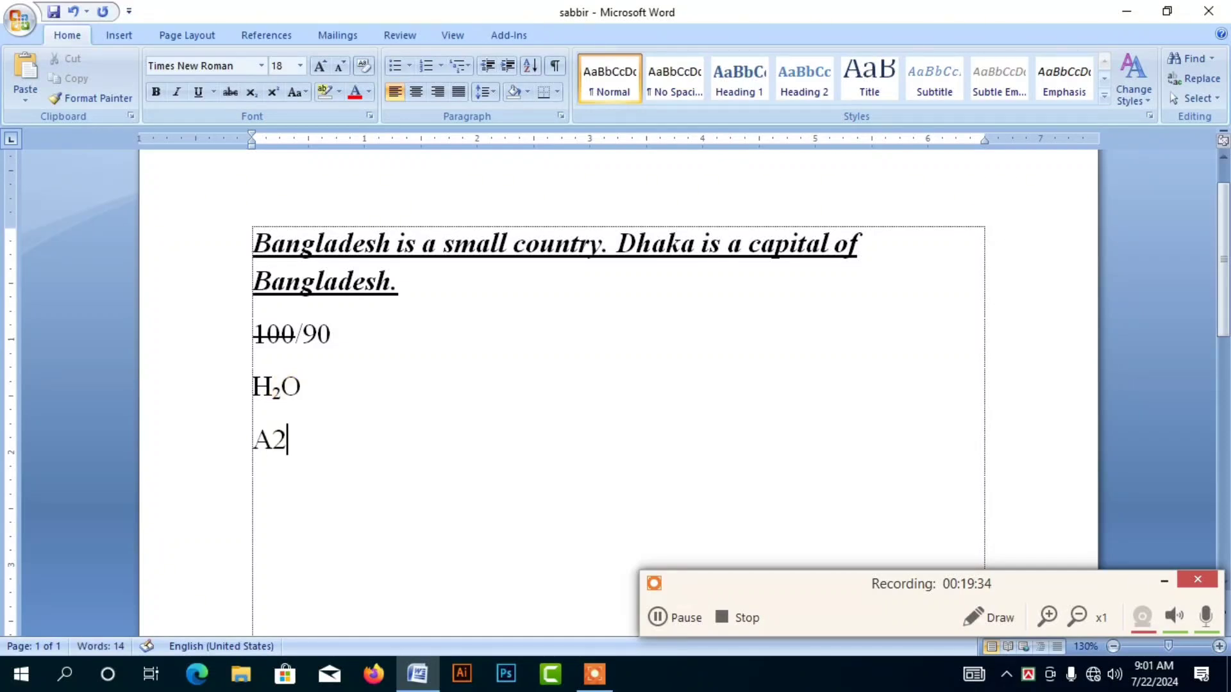
pyautogui.moveTo(269, 439); pyautogui.dragTo(256, 441)
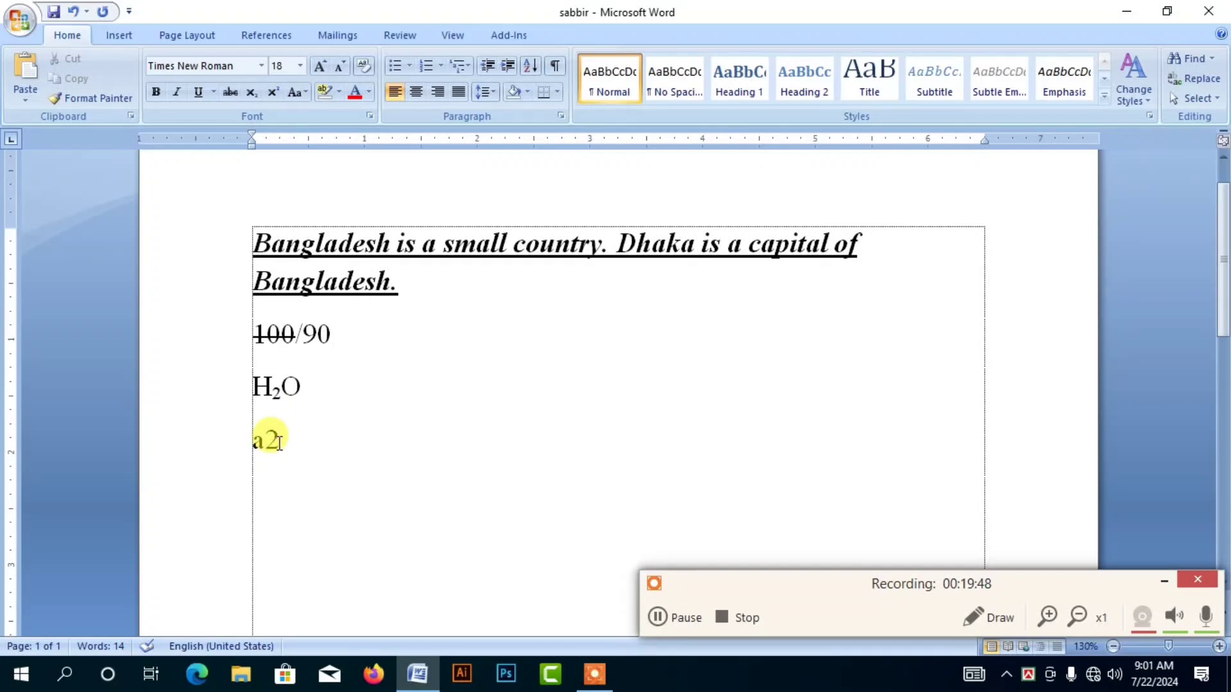
pyautogui.moveTo(279, 444); pyautogui.dragTo(270, 436)
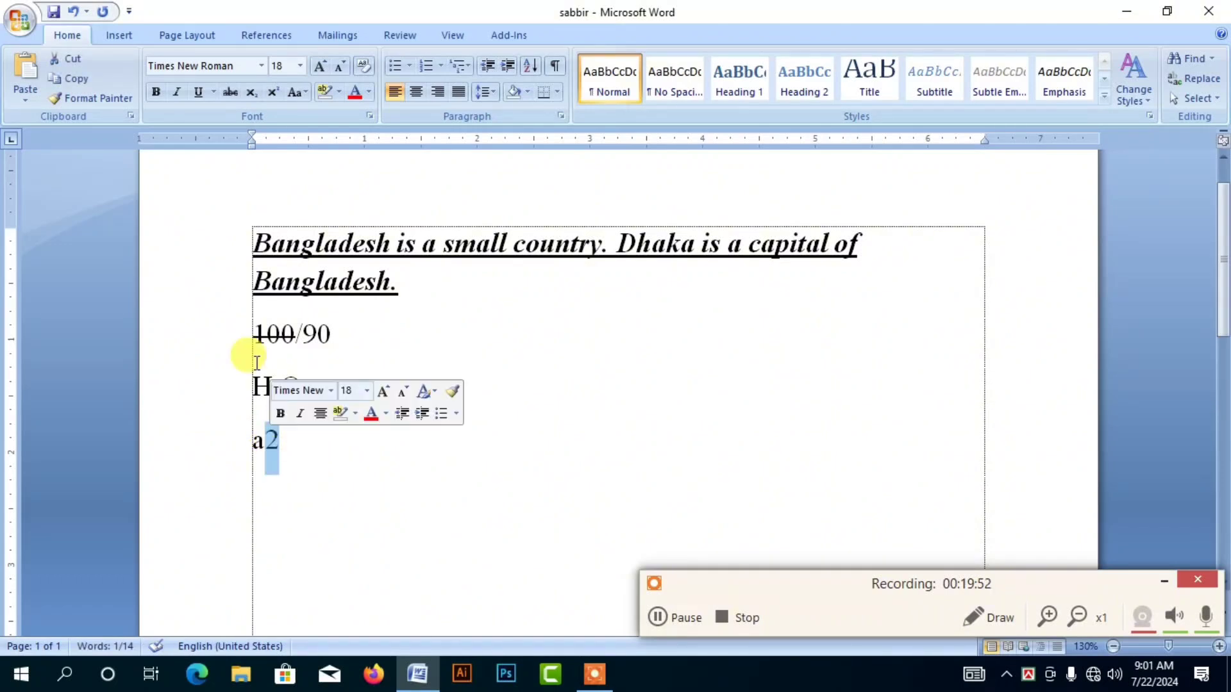
pyautogui.click(275, 91)
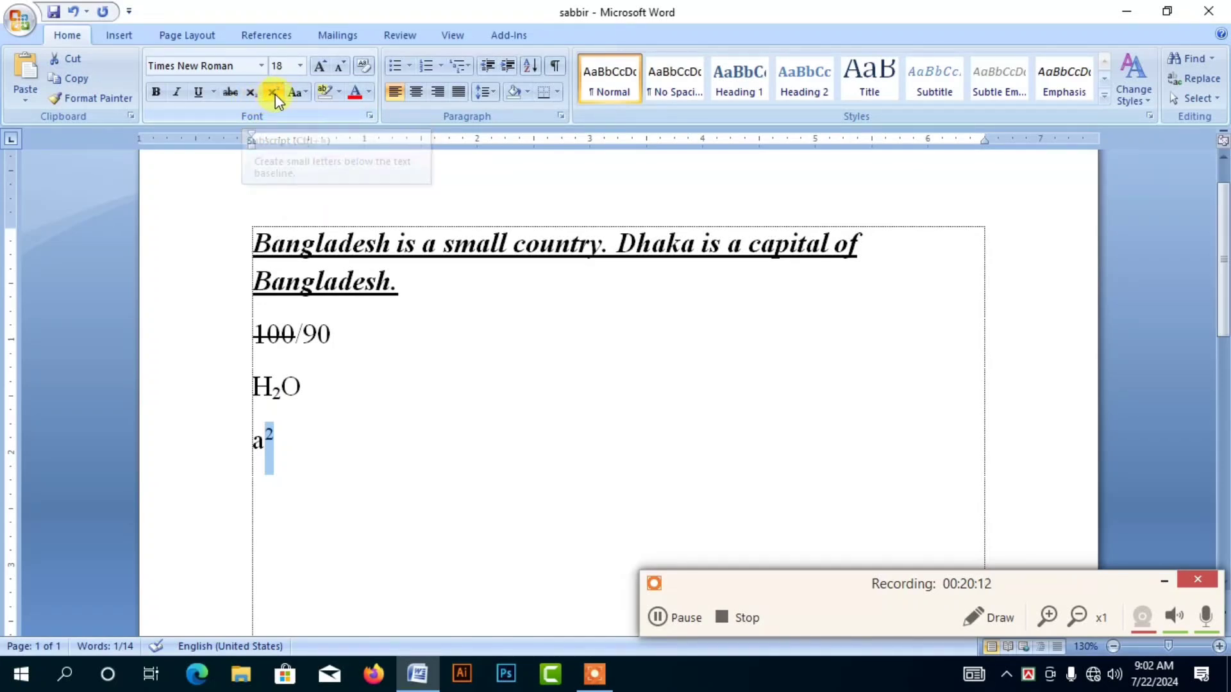
# Replace trial superscript letters htlr after the superscript 2 with gdhh in normal text, with superscript turned off.
pyautogui.click(285, 438)
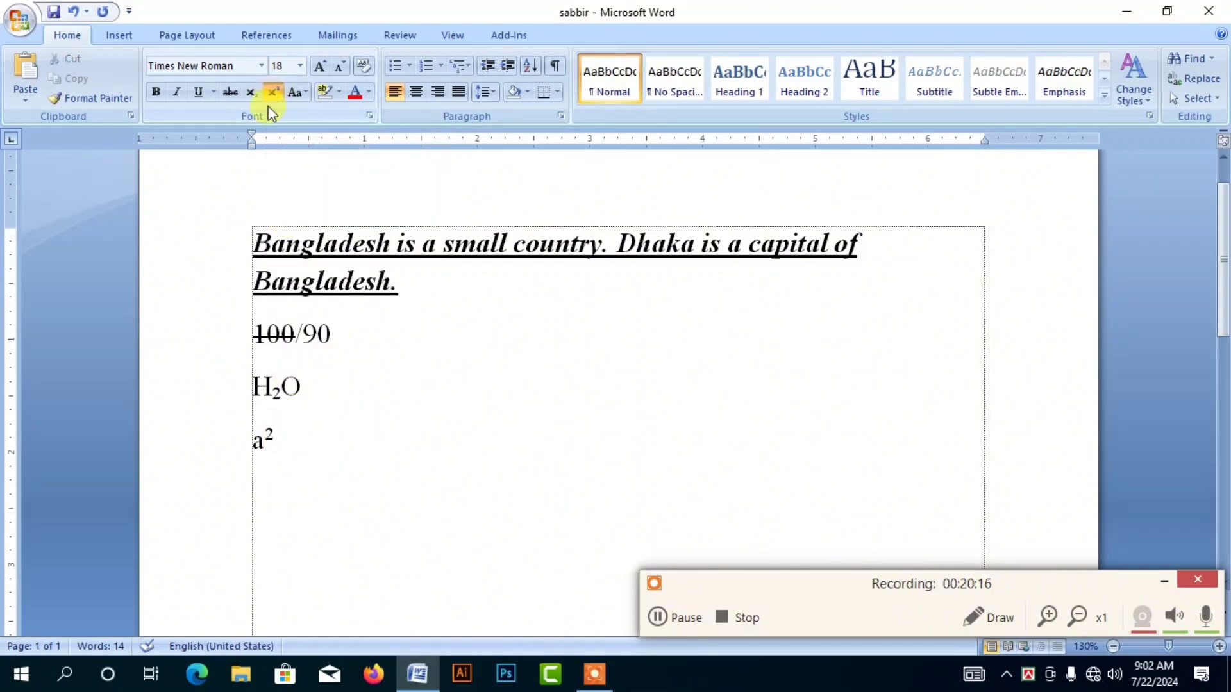
pyautogui.write('htlr')
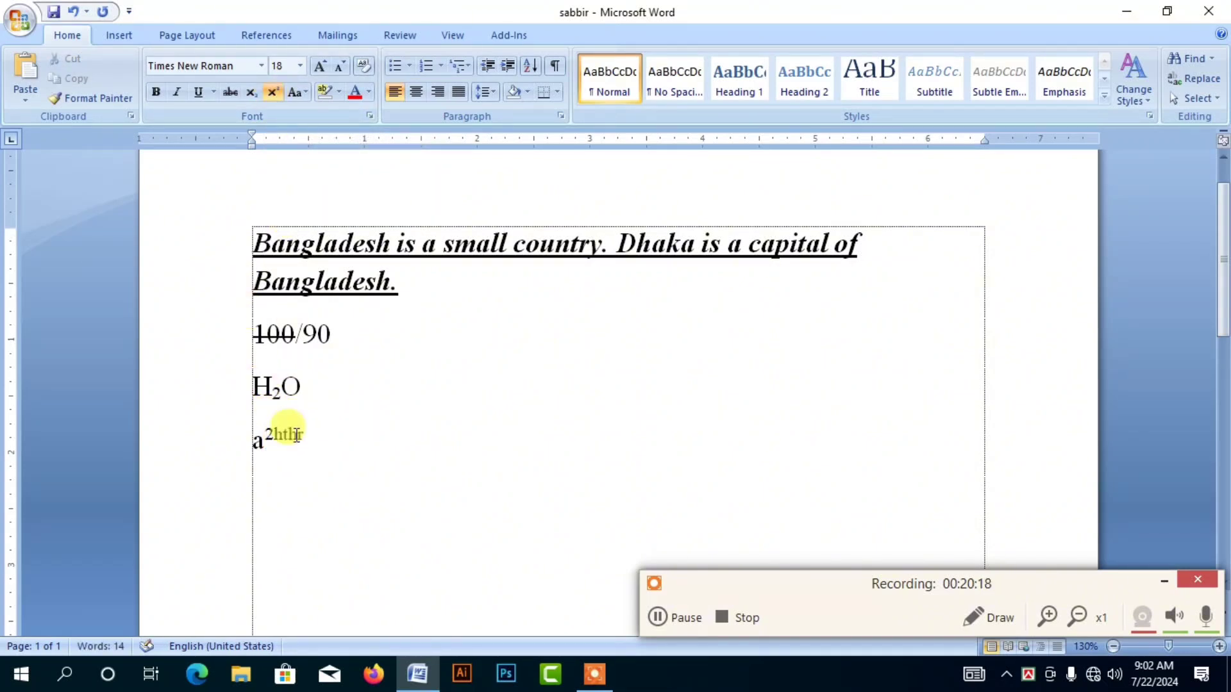
pyautogui.press('BackSpace')
pyautogui.press('BackSpace')
pyautogui.press('BackSpace')
pyautogui.press('BackSpace')
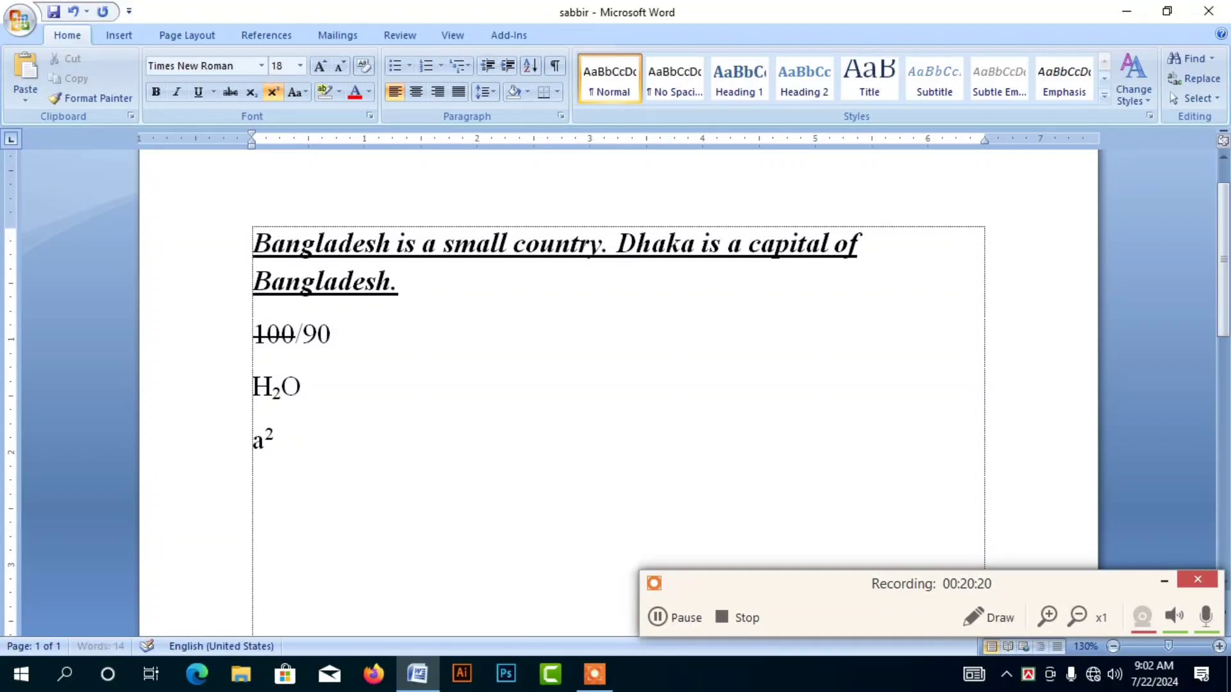
pyautogui.click(275, 91)
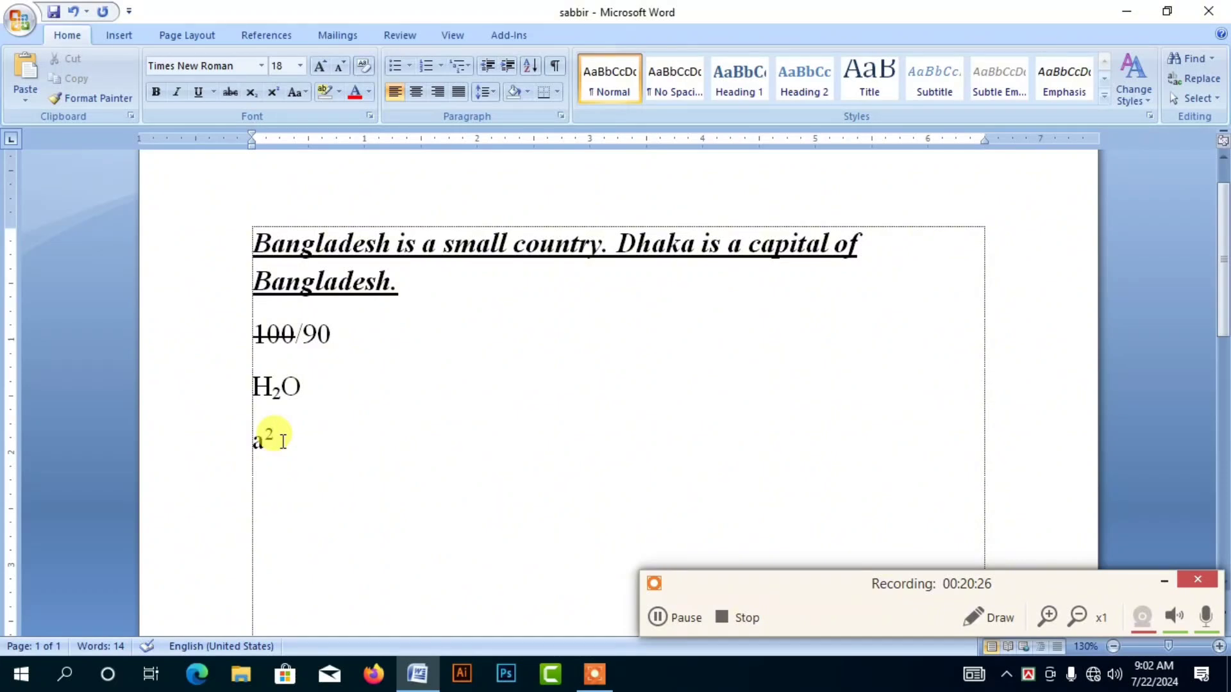
pyautogui.write('gdhh')
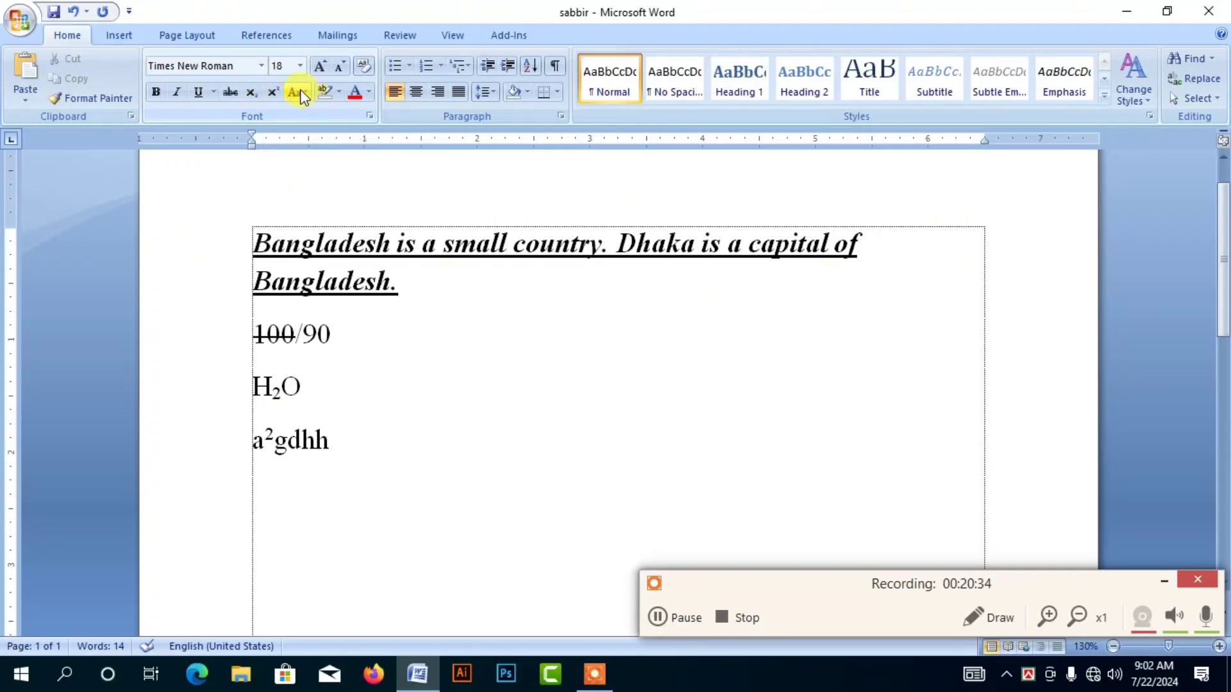
# Remove the italic, underline and bold formatting from the two sentences about Bangladesh and Dhaka.
pyautogui.moveTo(407, 279); pyautogui.dragTo(245, 245)
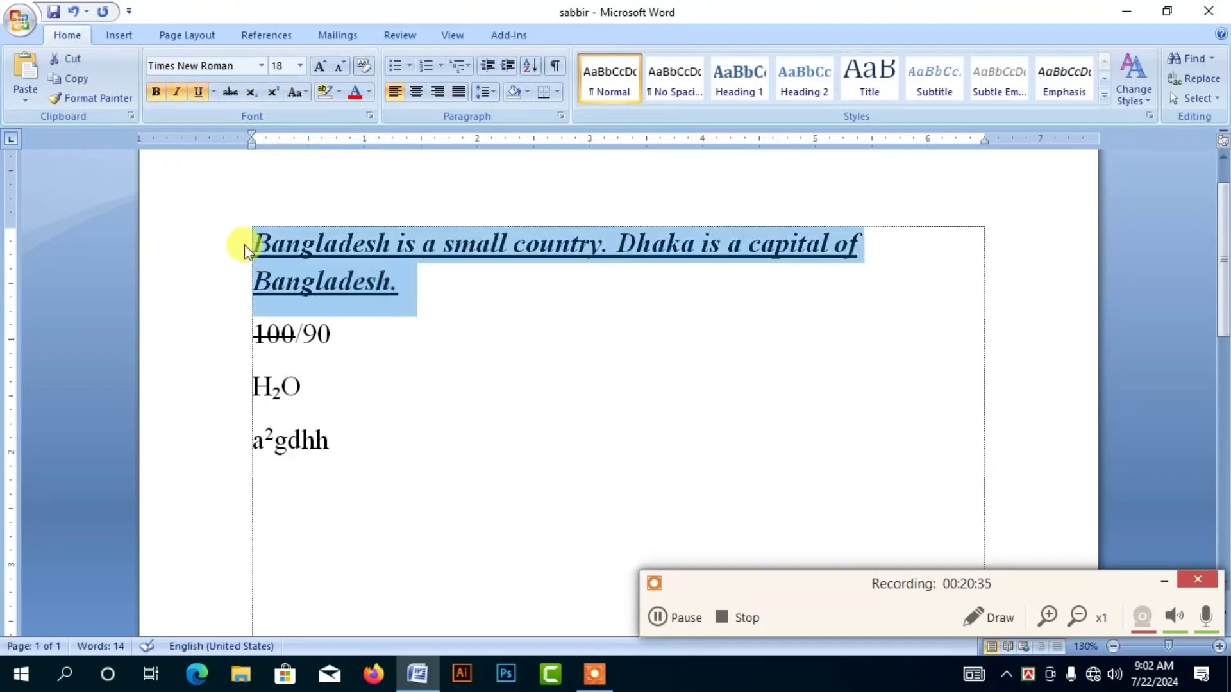
pyautogui.click(177, 92)
pyautogui.click(198, 93)
pyautogui.click(157, 93)
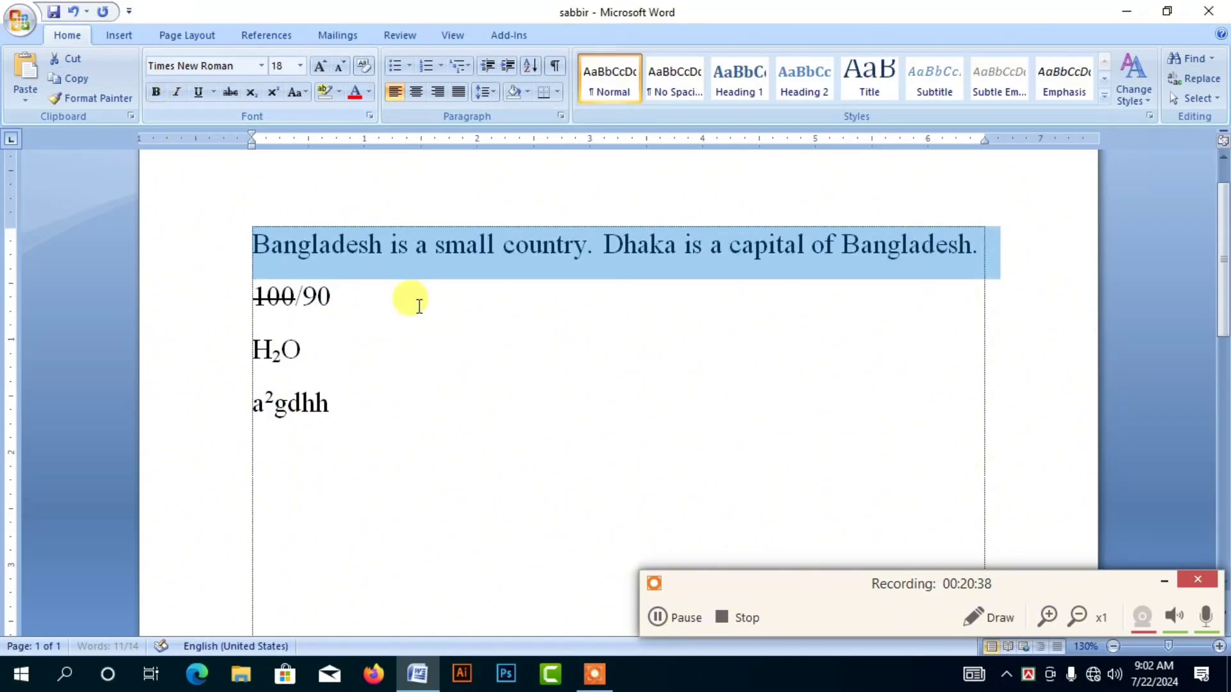
# Delete the three example lines below the two sentences, from 100/90 through the line with the superscript 2.
pyautogui.moveTo(250, 292); pyautogui.dragTo(311, 421)
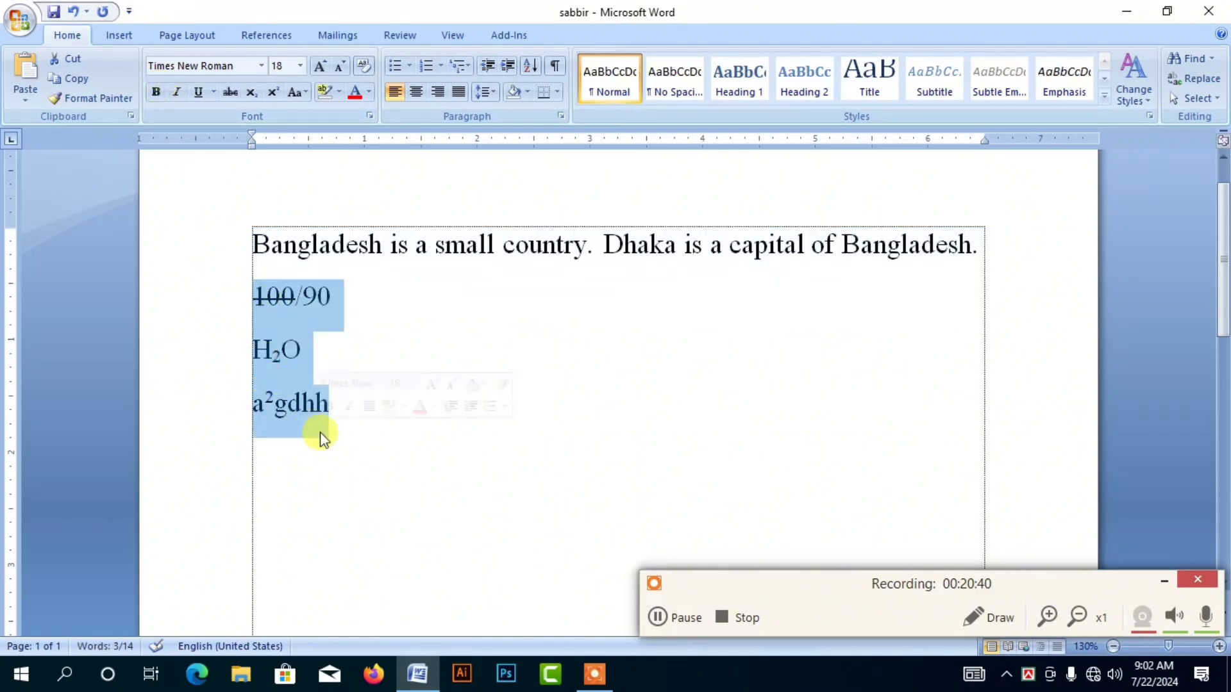
pyautogui.press('Delete')
pyautogui.moveTo(242, 221); pyautogui.dragTo(930, 234)
# Change the first letters of both sentences to lowercase, so they begin with bangladesh and dhaka.
pyautogui.click(264, 248)
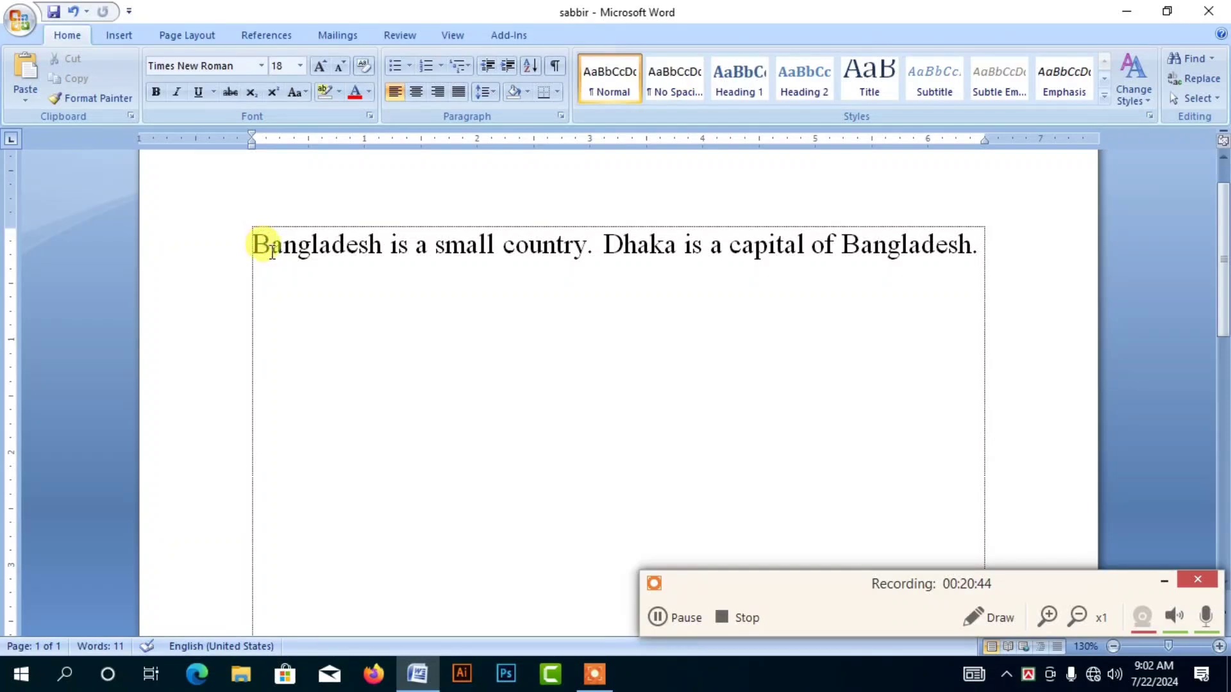
pyautogui.press('BackSpace')
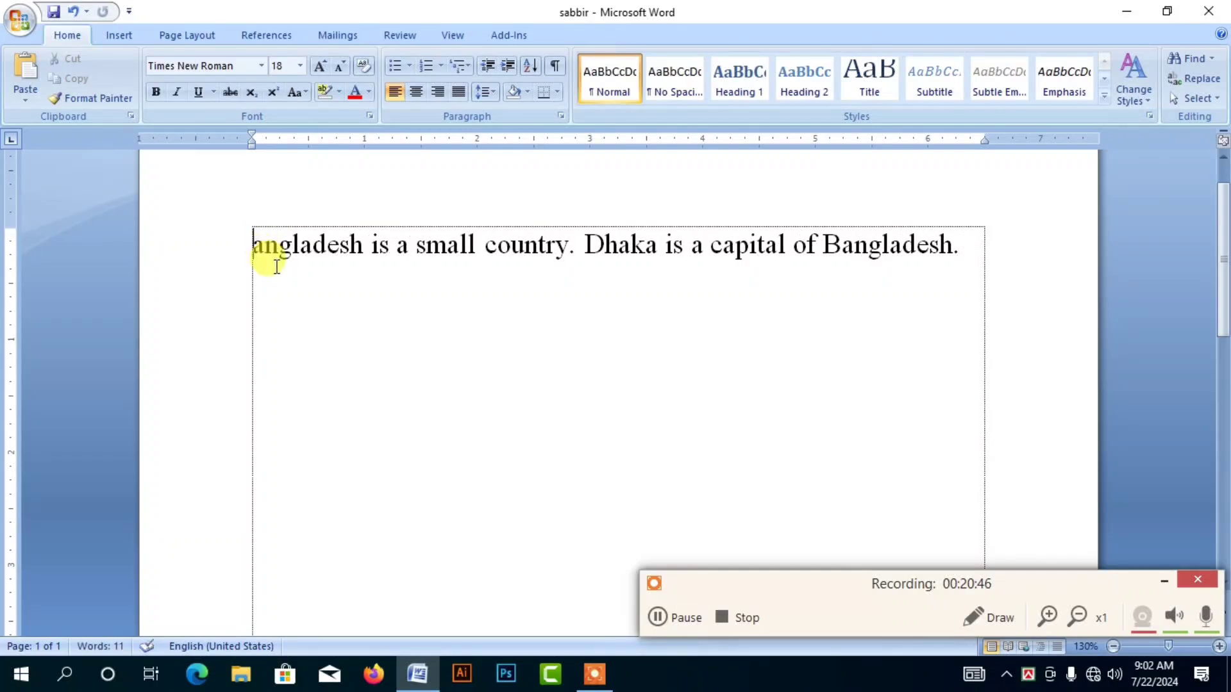
pyautogui.write('b')
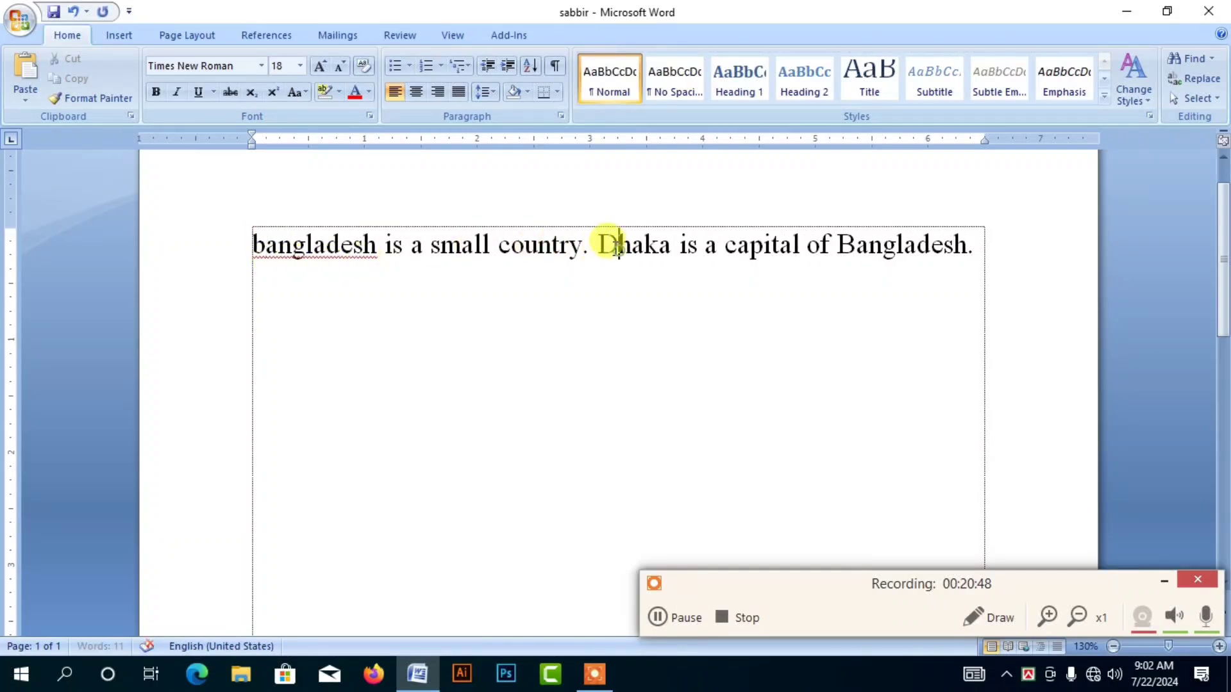
pyautogui.moveTo(617, 247); pyautogui.dragTo(600, 248)
pyautogui.write('d')
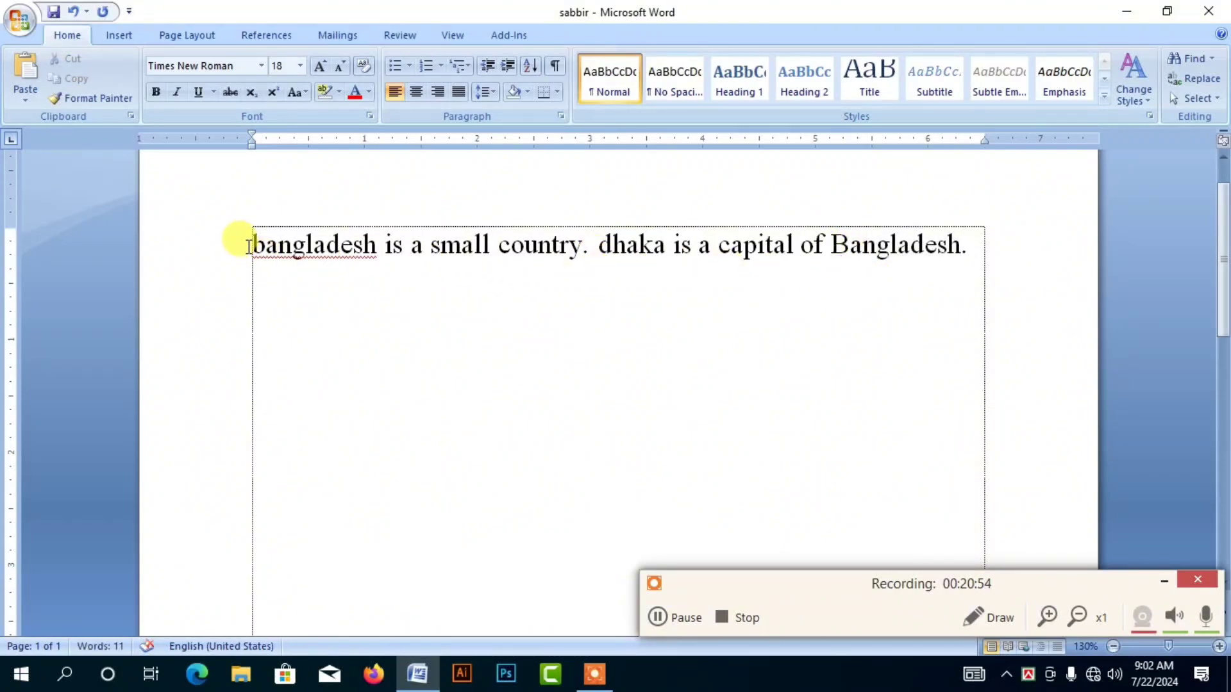
# Apply Sentence case to the two sentences that begin with lowercase letters.
pyautogui.moveTo(247, 242); pyautogui.dragTo(992, 244)
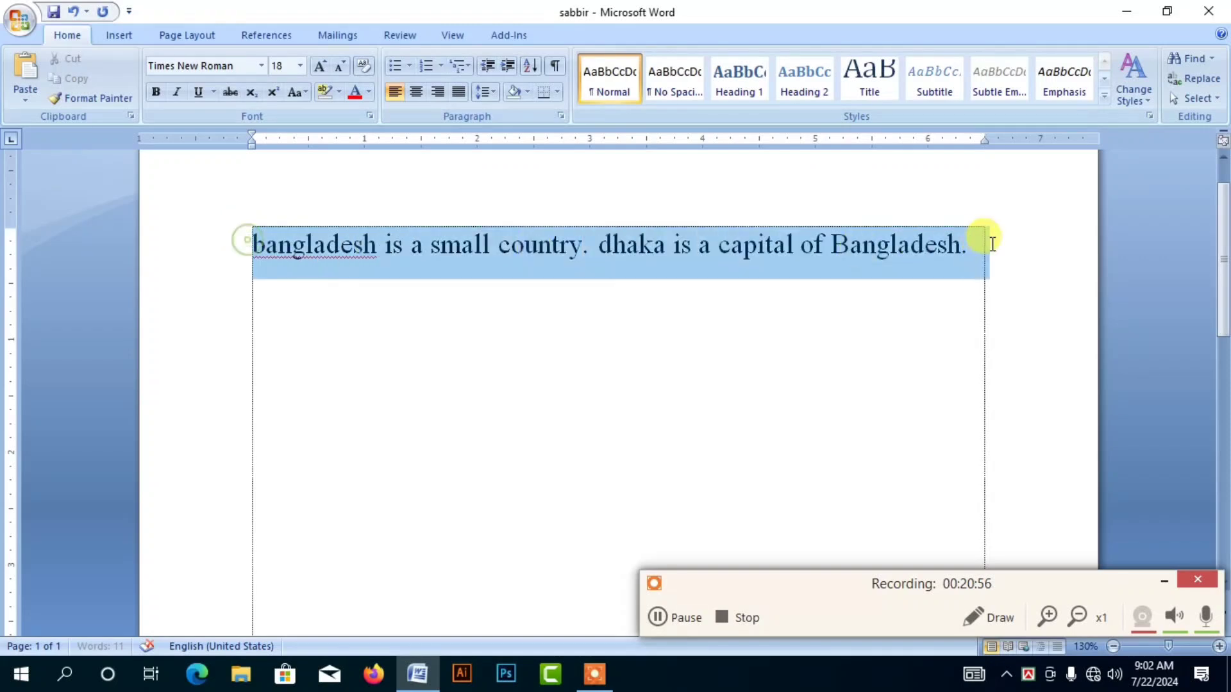
pyautogui.click(297, 92)
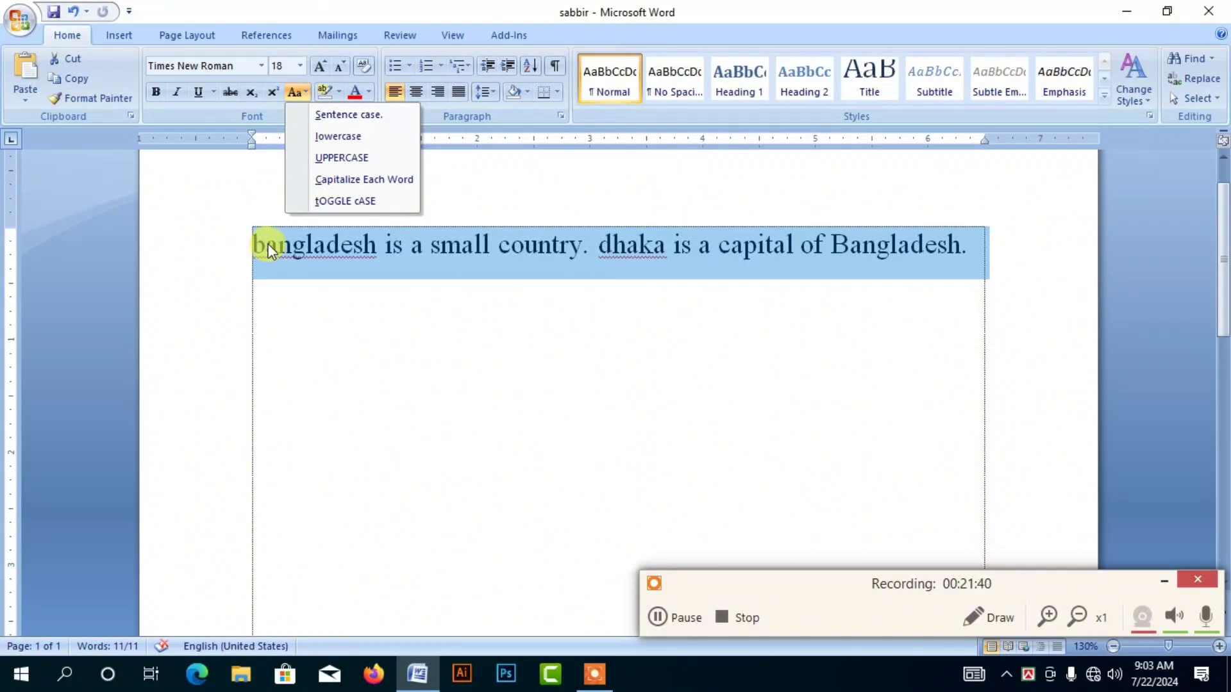
pyautogui.click(356, 116)
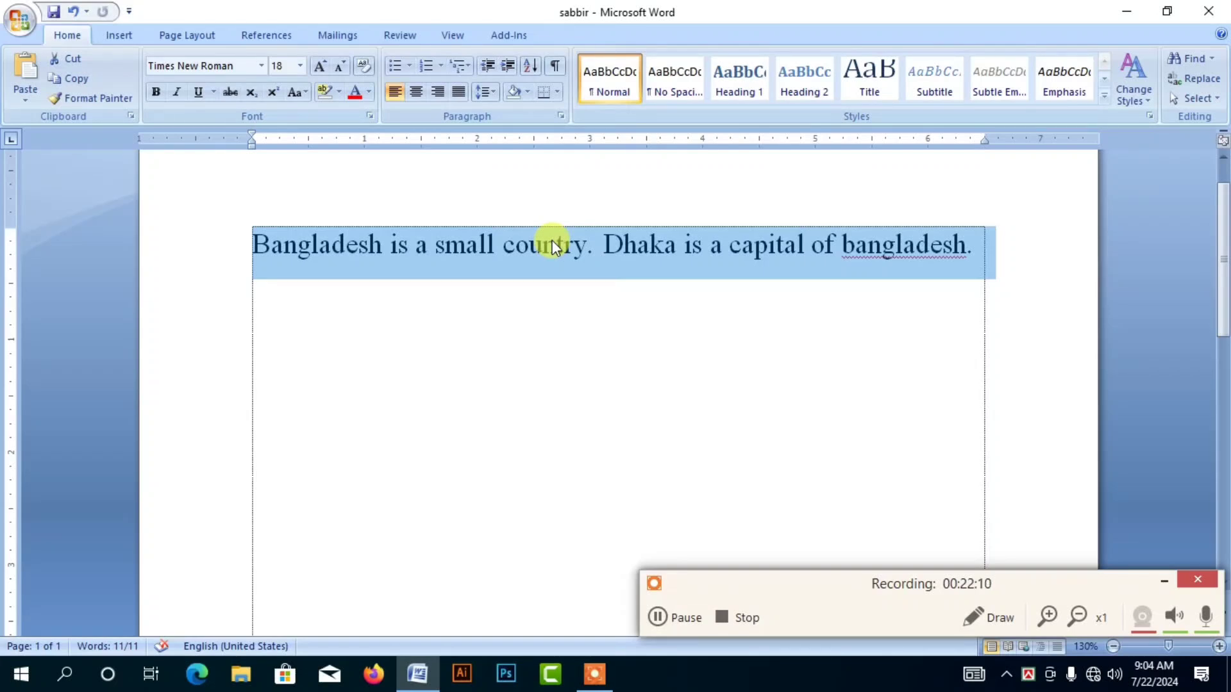
# Change the case of both sentences to lowercase and after that to UPPERCASE.
pyautogui.click(296, 92)
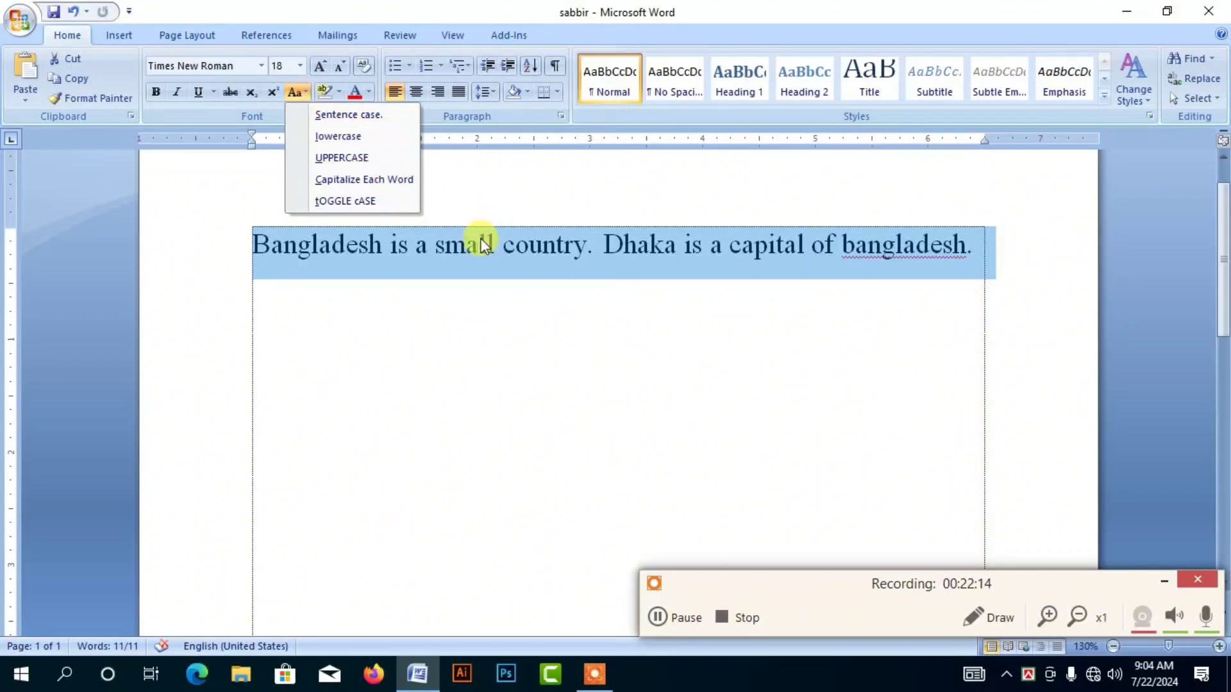
pyautogui.click(336, 138)
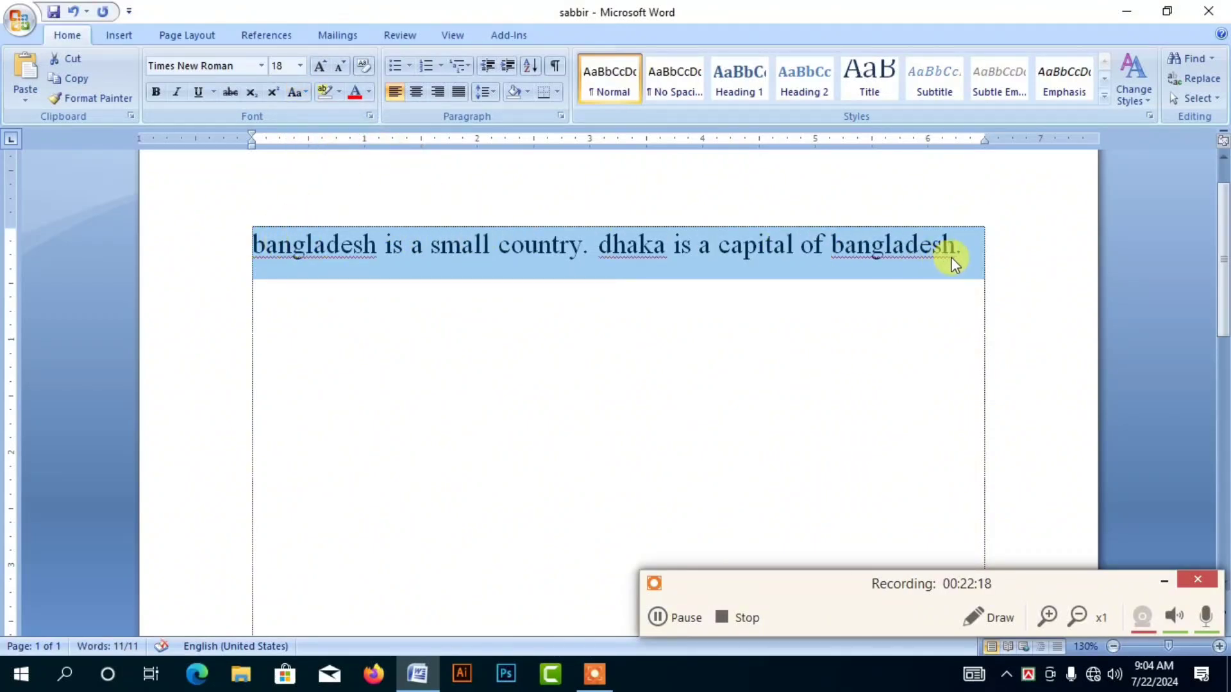
pyautogui.click(298, 93)
pyautogui.click(346, 159)
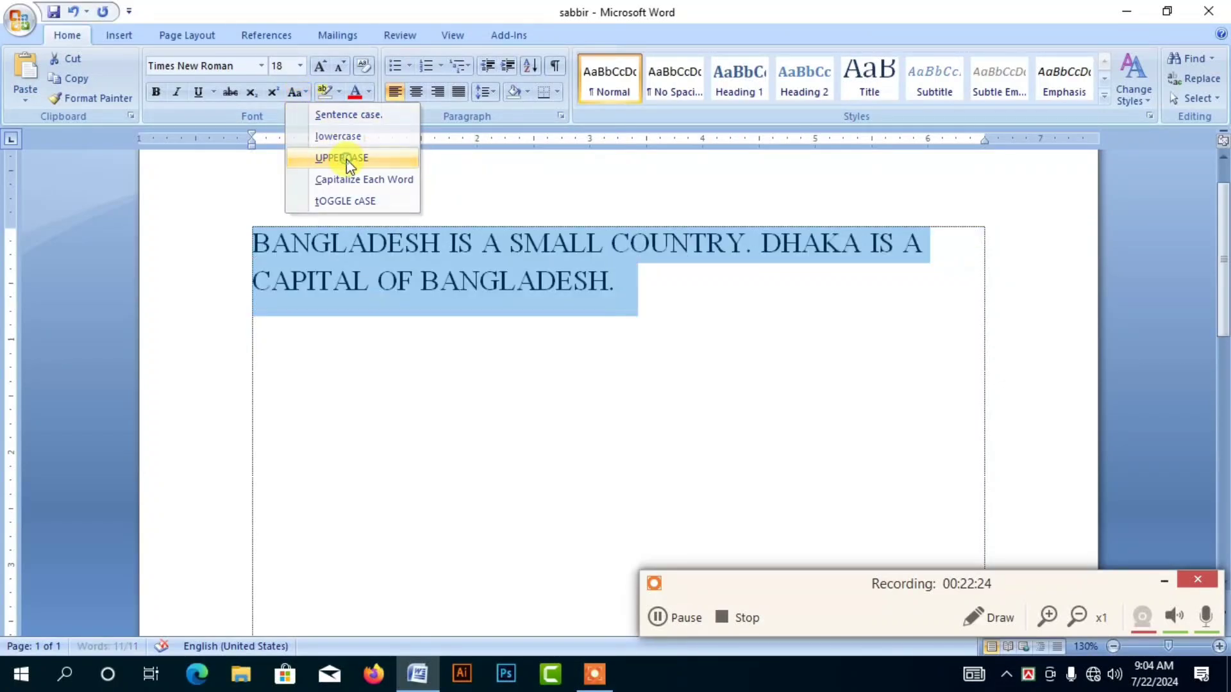
# Change the case of both sentences to Capitalize Each Word and after that to tOGGLE cASE.
pyautogui.click(297, 91)
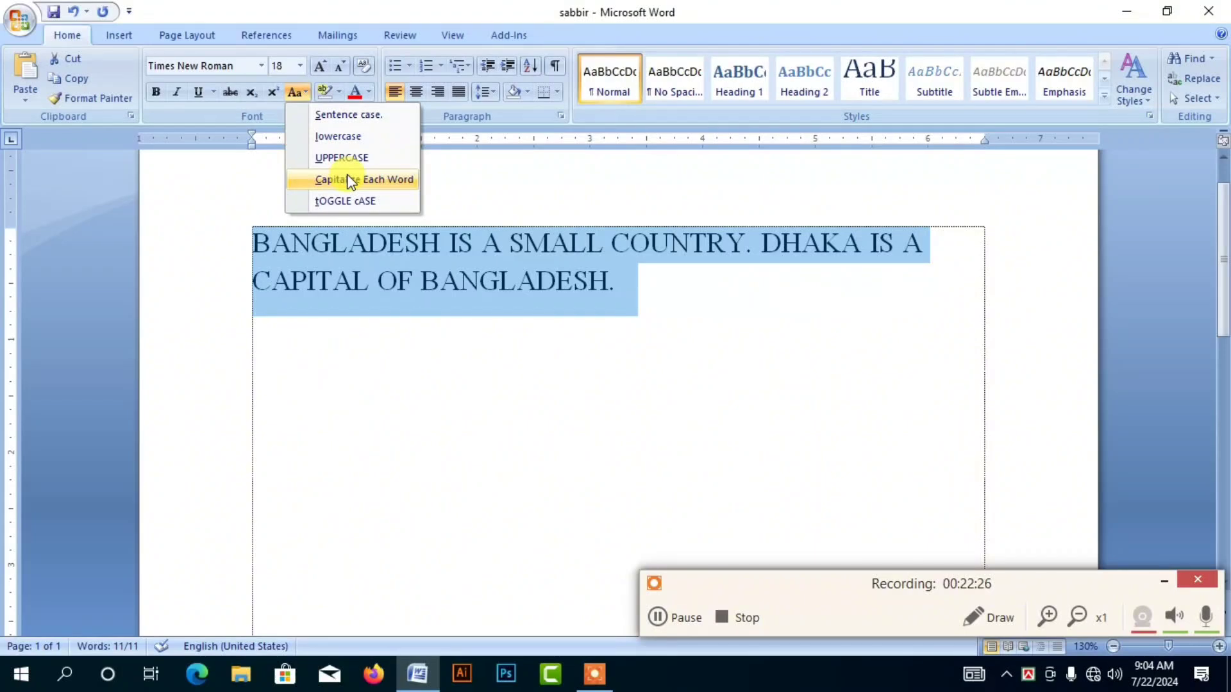
pyautogui.click(373, 181)
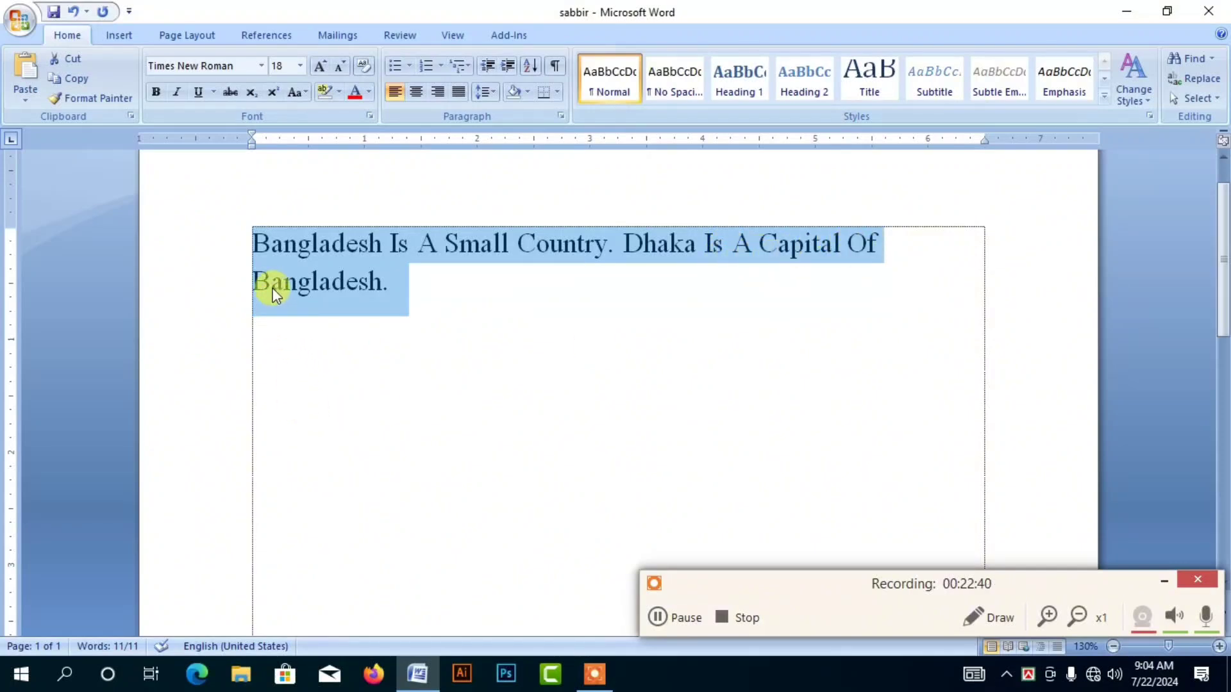
pyautogui.click(298, 93)
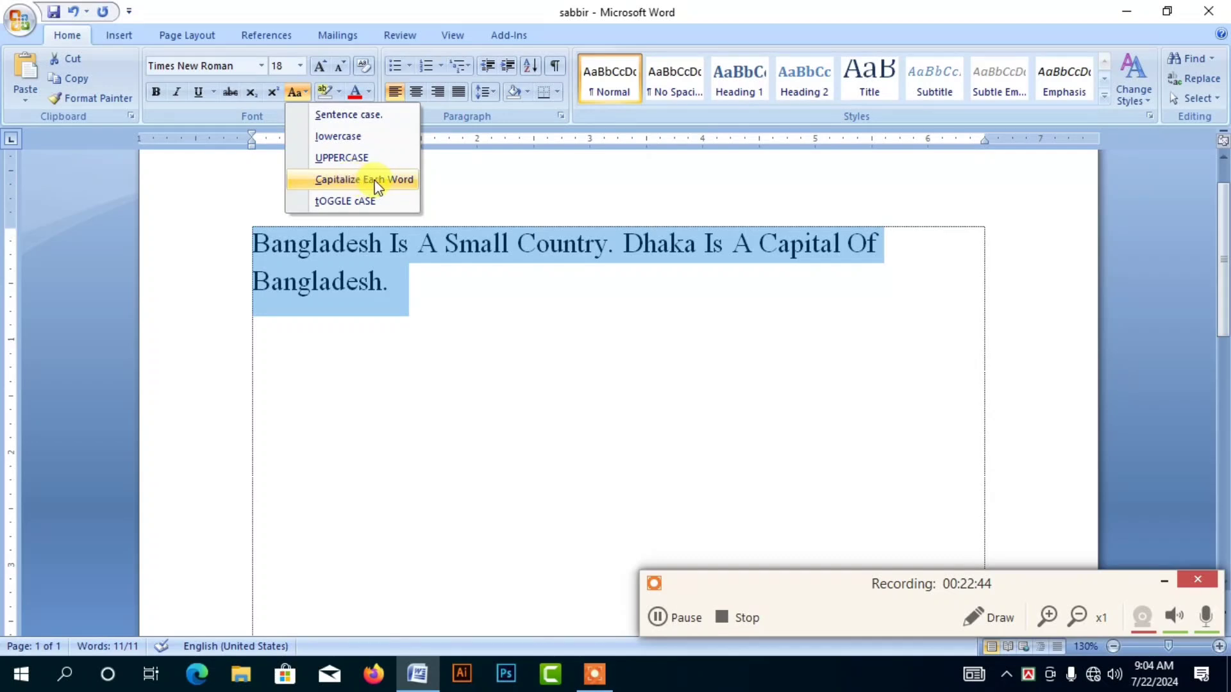
pyautogui.click(357, 200)
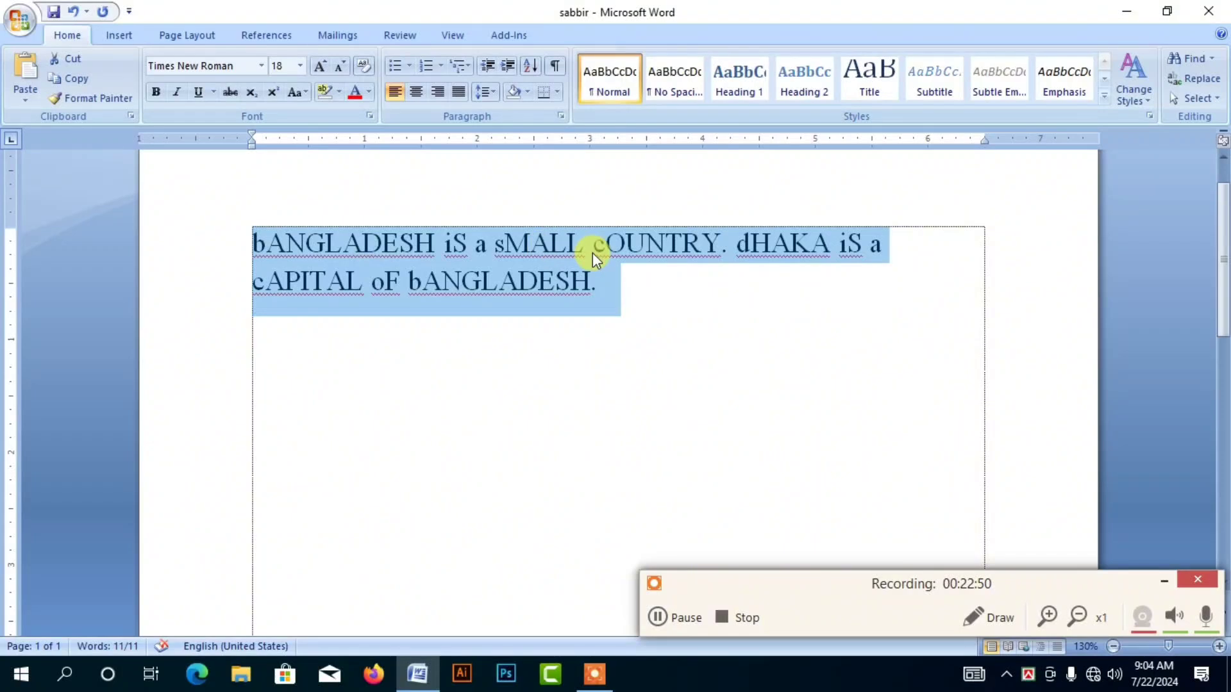
# Reselect the toggled-case text and return both sentences to Sentence case.
pyautogui.click(613, 284)
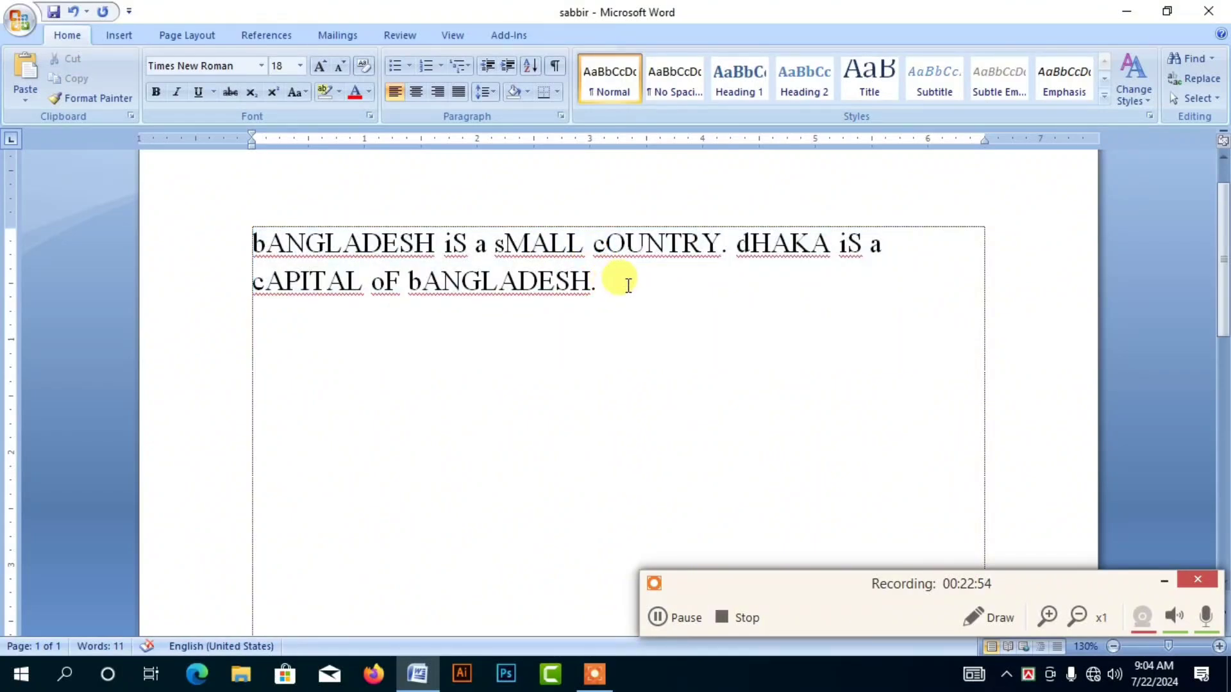
pyautogui.click(295, 91)
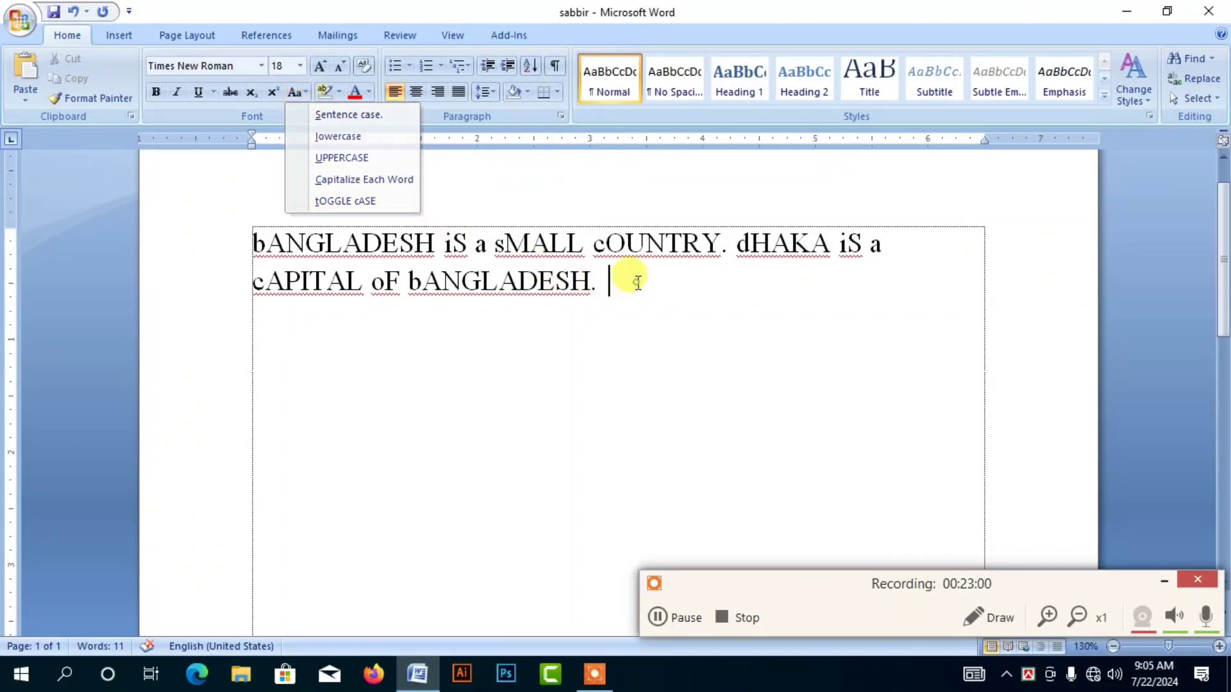
pyautogui.moveTo(626, 278); pyautogui.dragTo(225, 253)
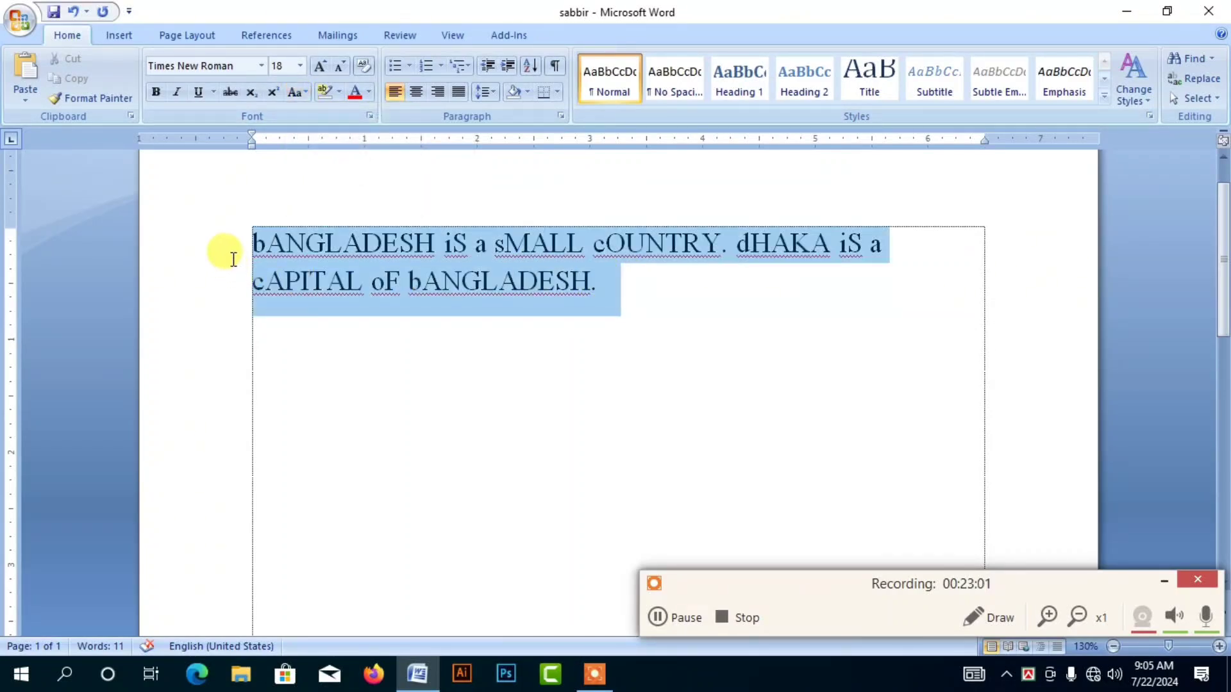
pyautogui.click(295, 93)
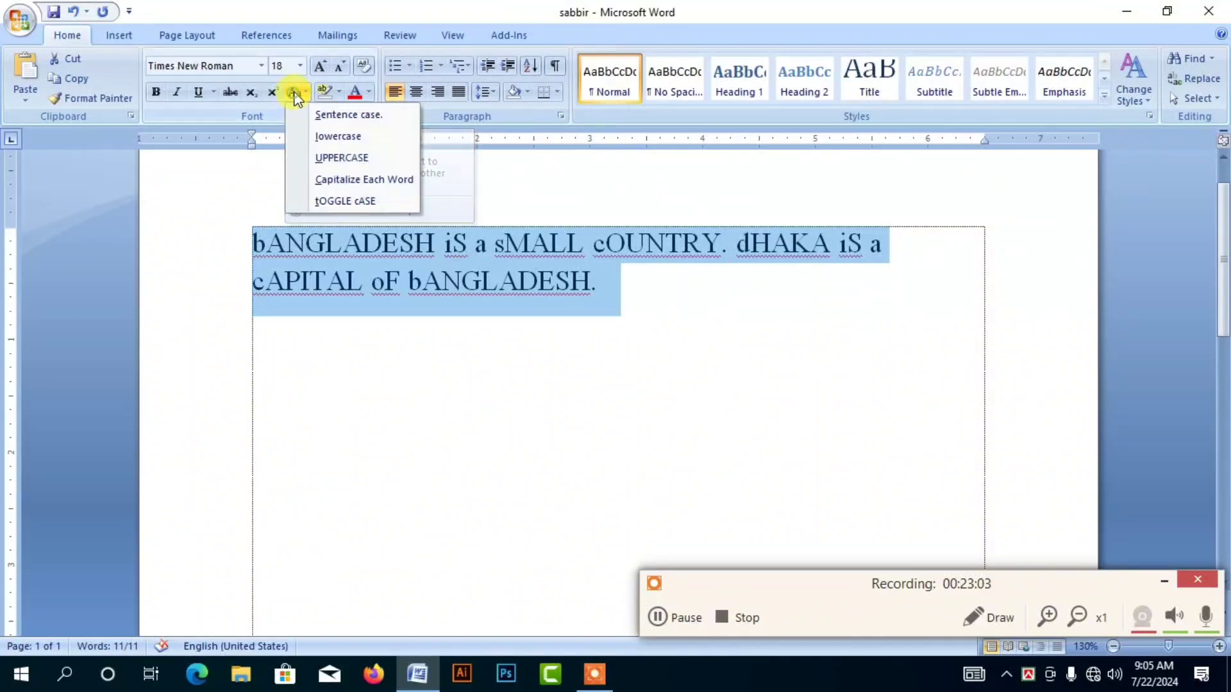
pyautogui.click(322, 114)
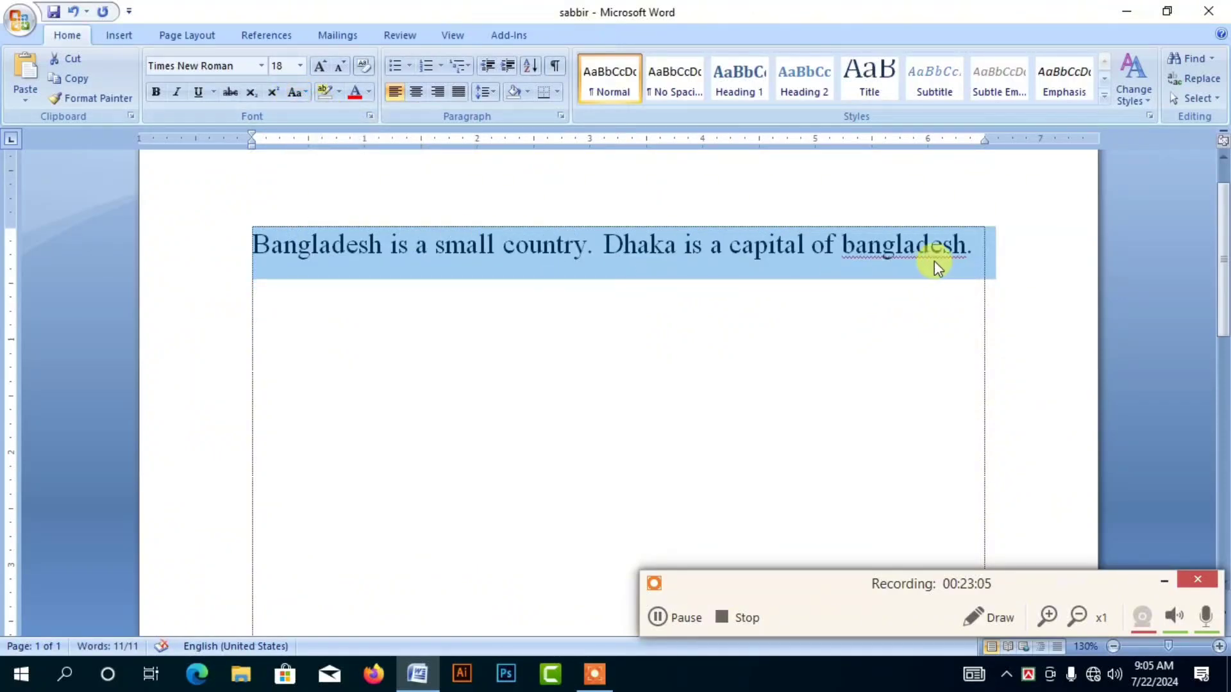
# Correct the lowercase "bangladesh" at the end of the second sentence to "Bangladesh", keeping its closing full stop.
pyautogui.click(970, 256)
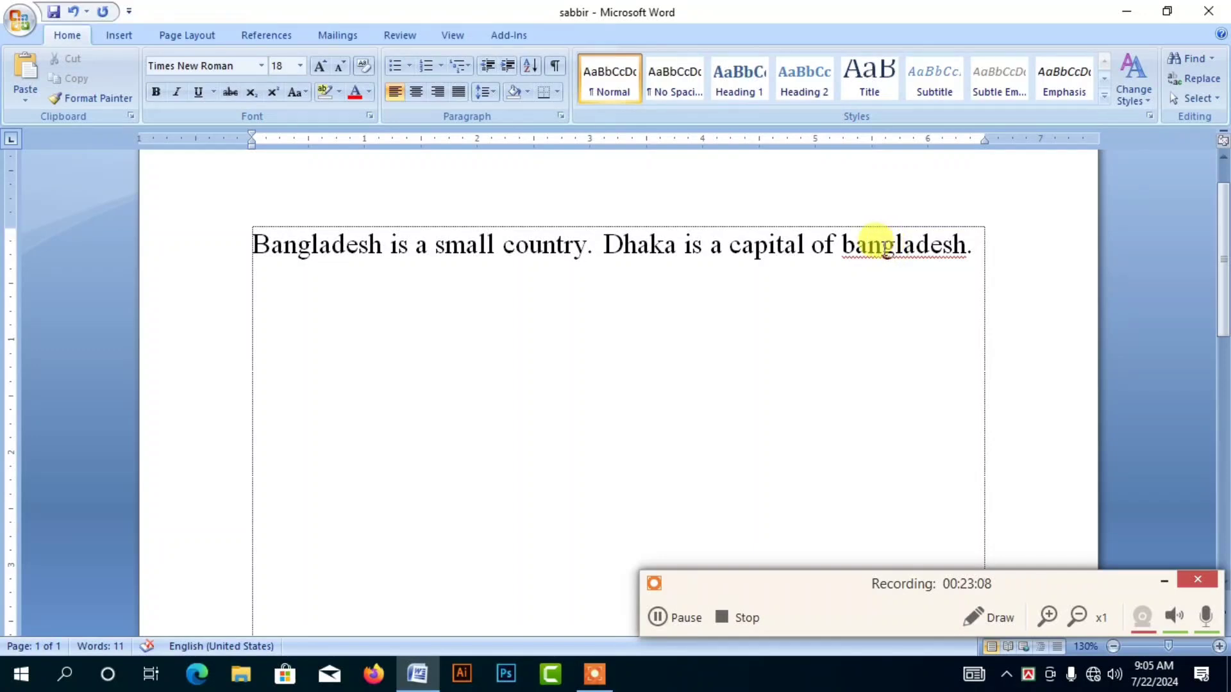
pyautogui.click(850, 250)
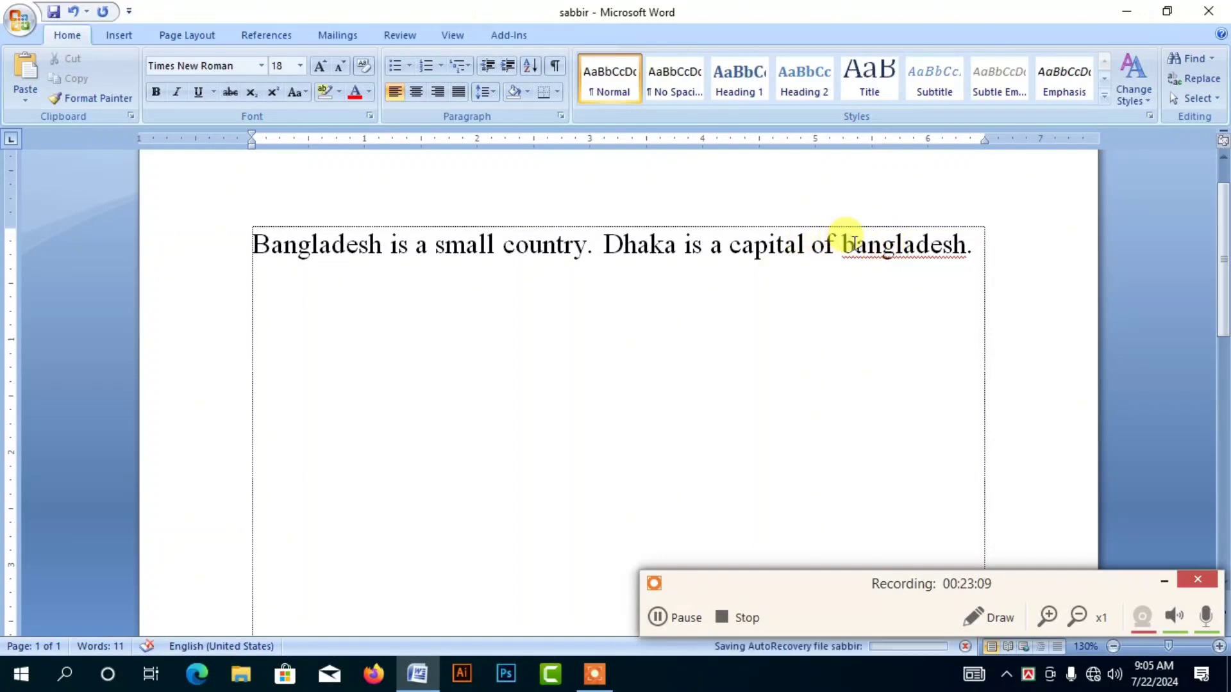
pyautogui.rightClick(940, 259)
pyautogui.click(991, 268)
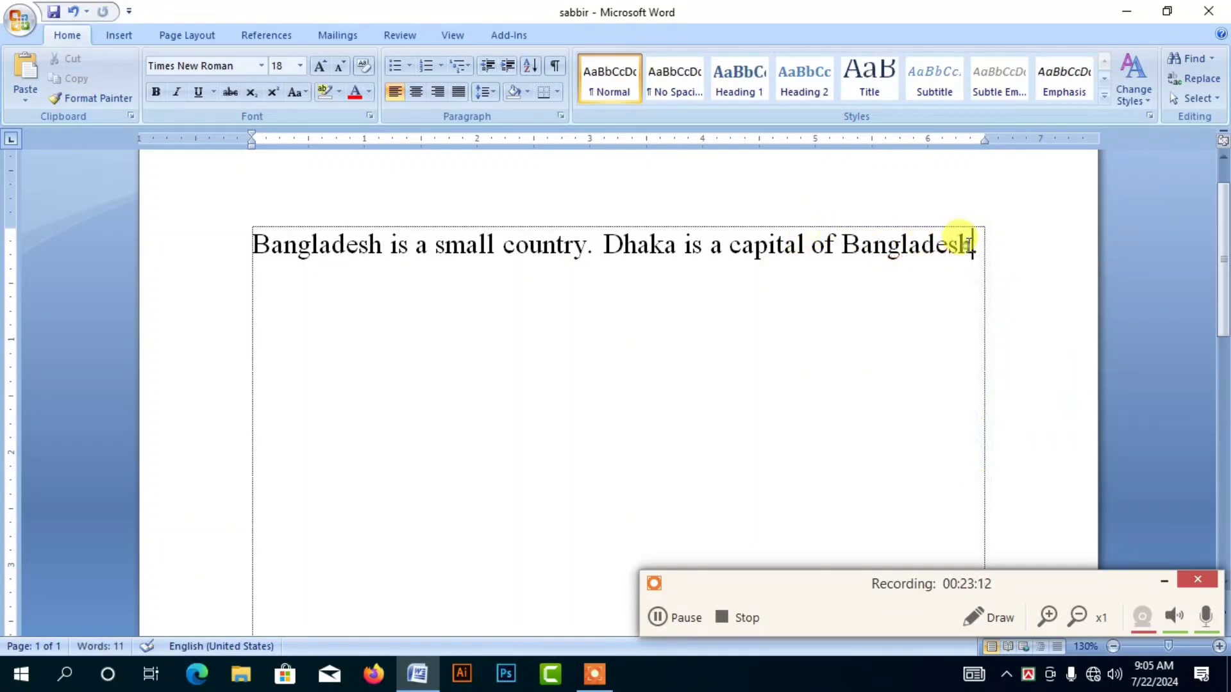
pyautogui.write('.')
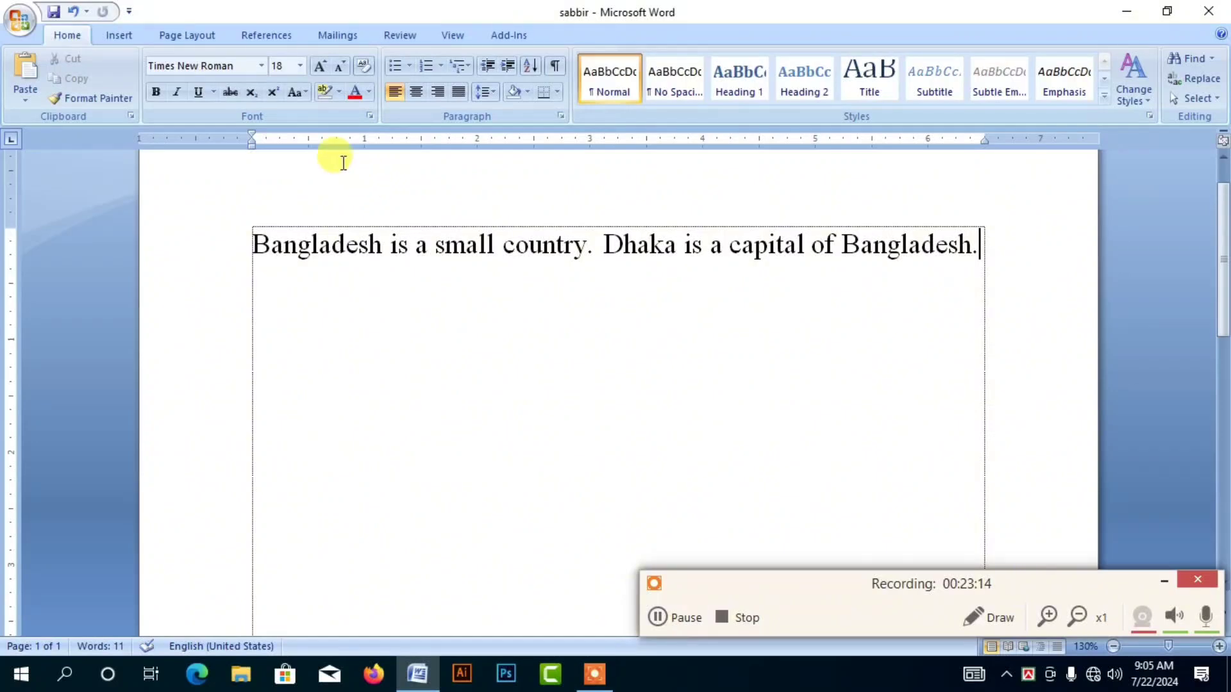
# Look through the highlight colors and change the font color of both sentences to red.
pyautogui.click(341, 94)
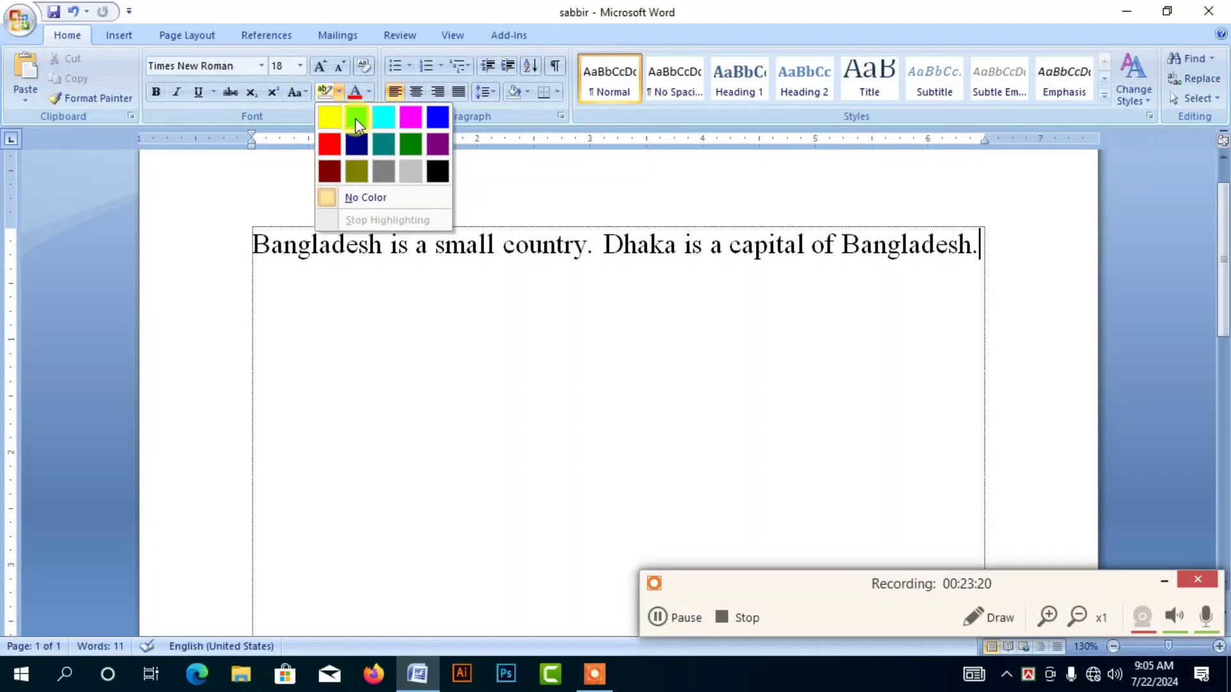
pyautogui.click(600, 214)
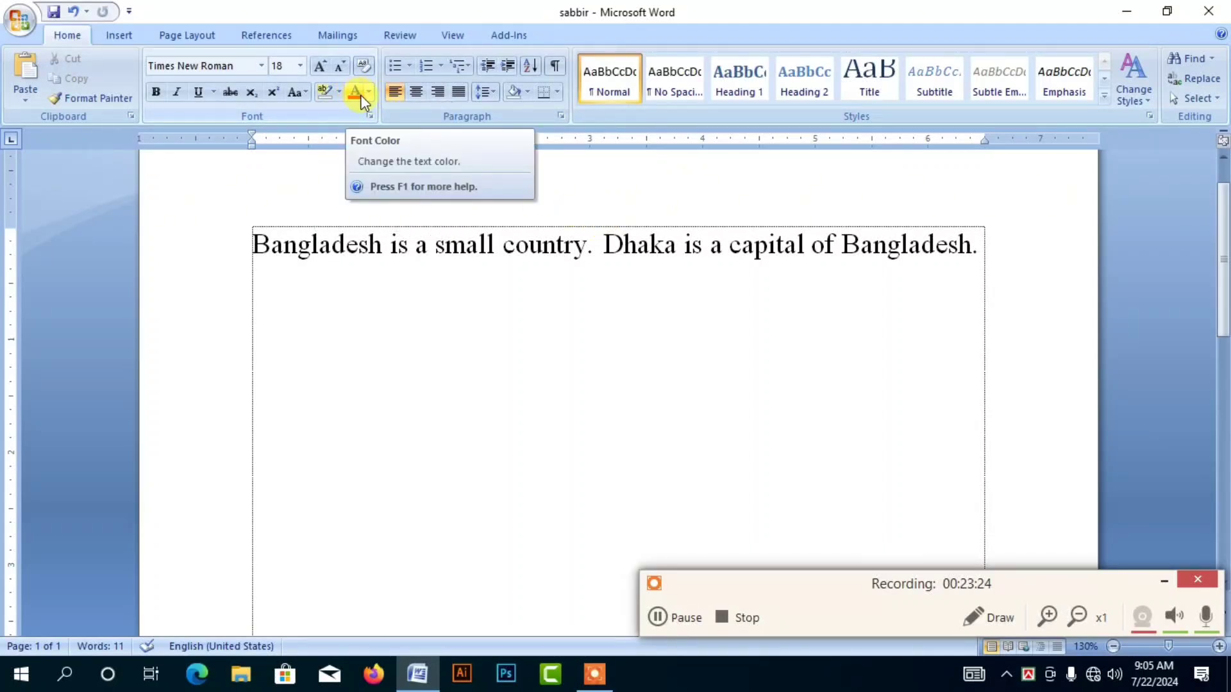
pyautogui.moveTo(976, 242); pyautogui.dragTo(225, 256)
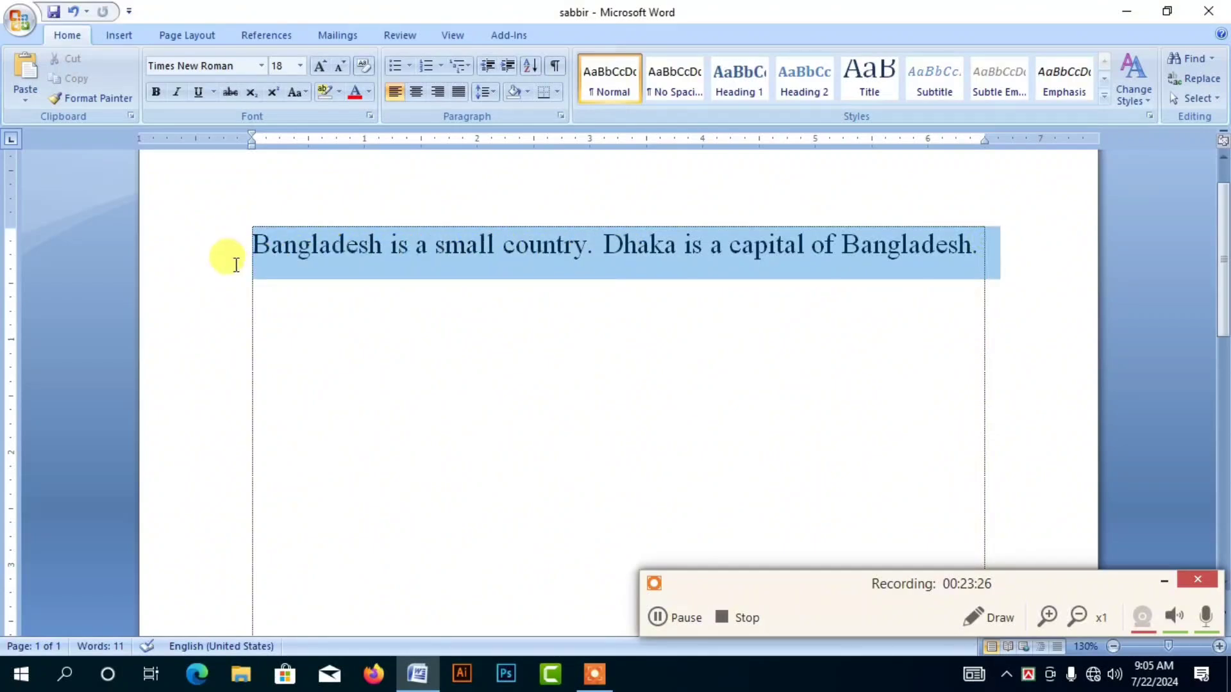
pyautogui.click(370, 92)
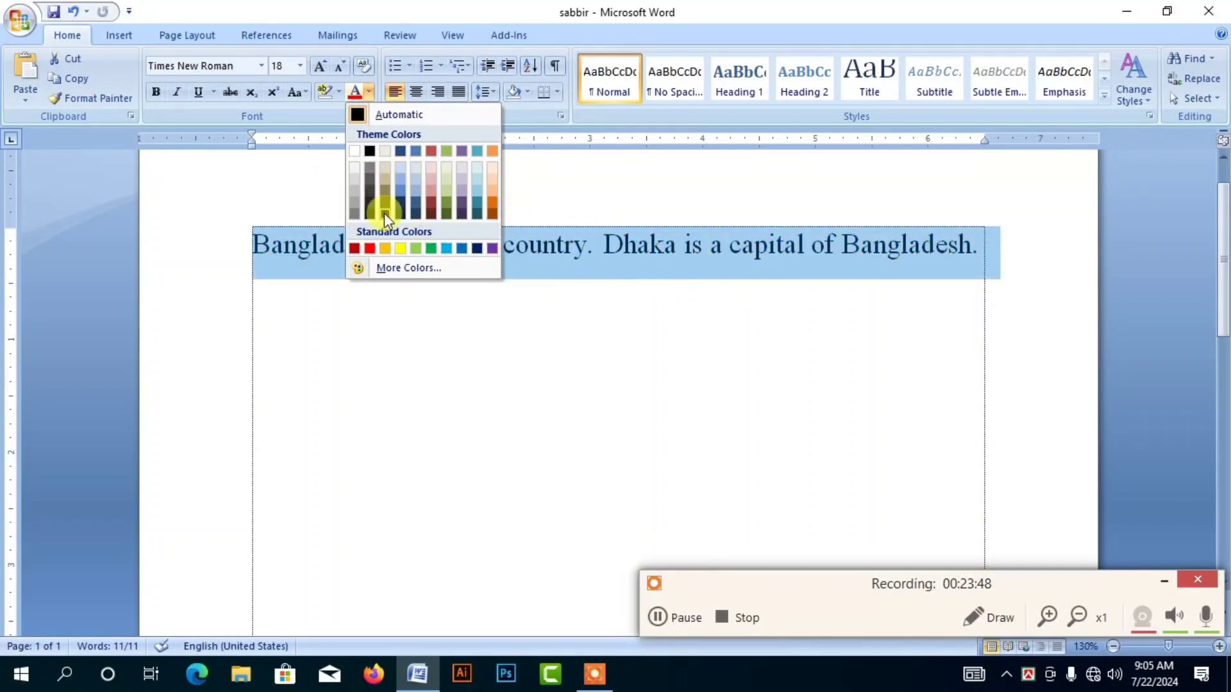
pyautogui.click(354, 248)
pyautogui.click(622, 244)
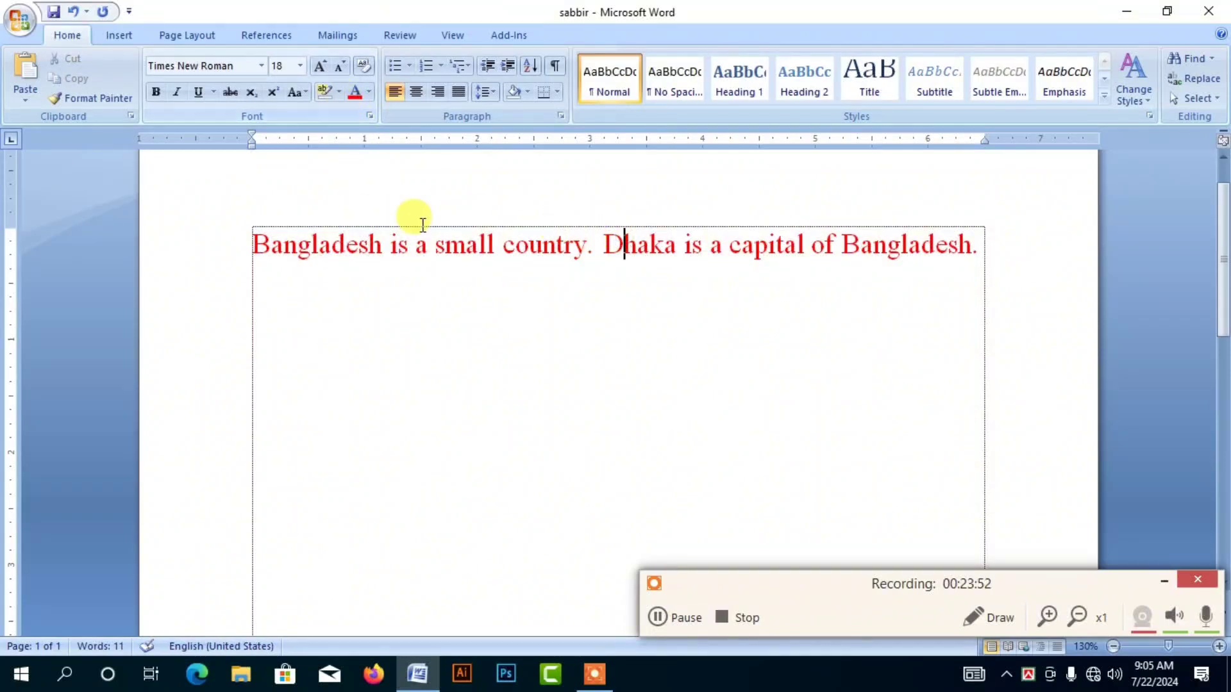
# Highlight "a small country. Dhaka is a capital of" in bright green, and remove the highlight from the whole text again.
pyautogui.moveTo(414, 243); pyautogui.dragTo(842, 245)
pyautogui.click(339, 91)
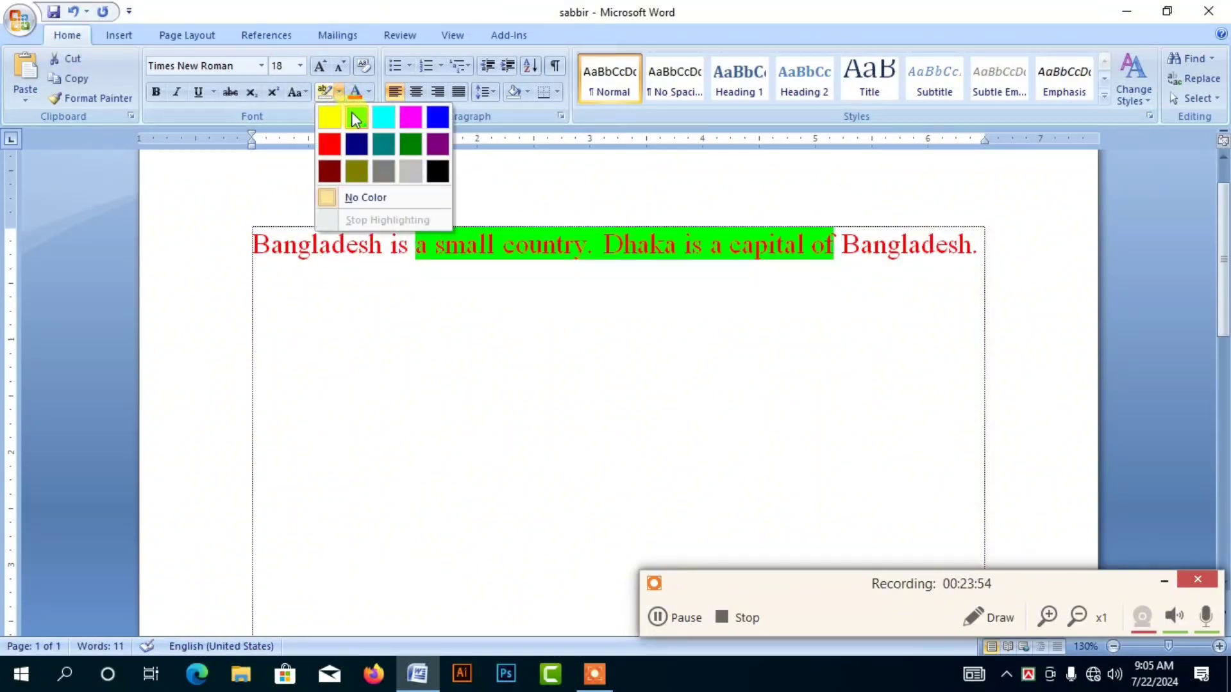
pyautogui.click(352, 112)
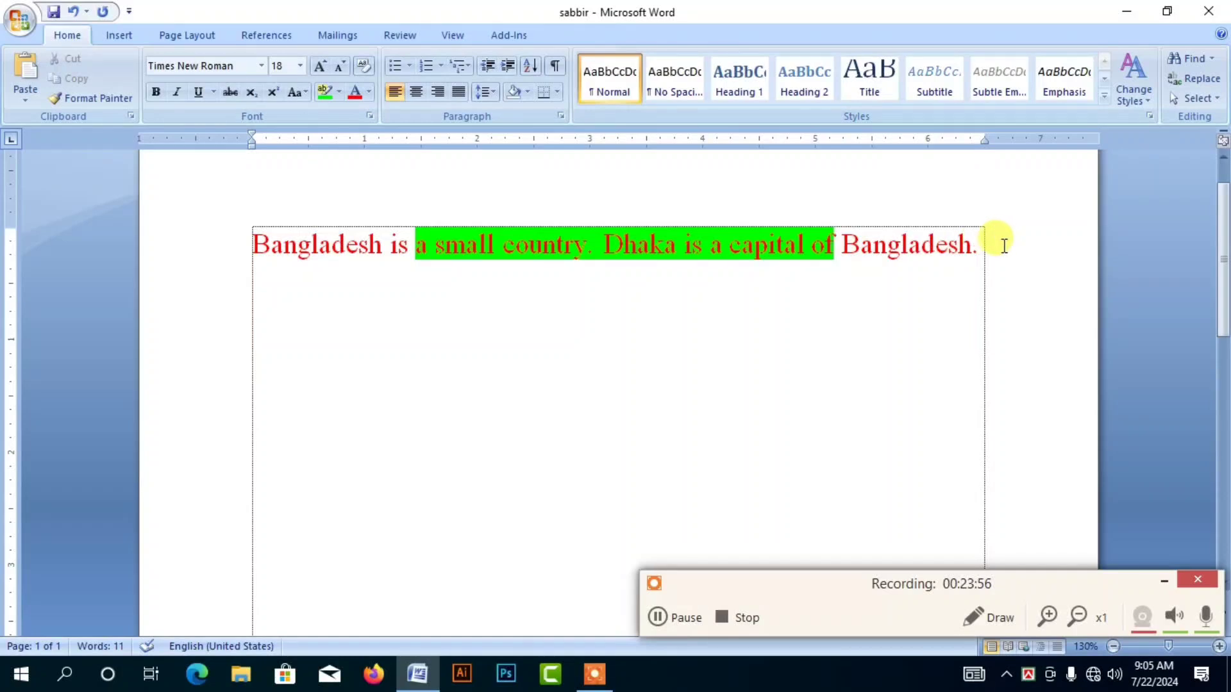
pyautogui.moveTo(1003, 244); pyautogui.dragTo(302, 244)
pyautogui.click(340, 91)
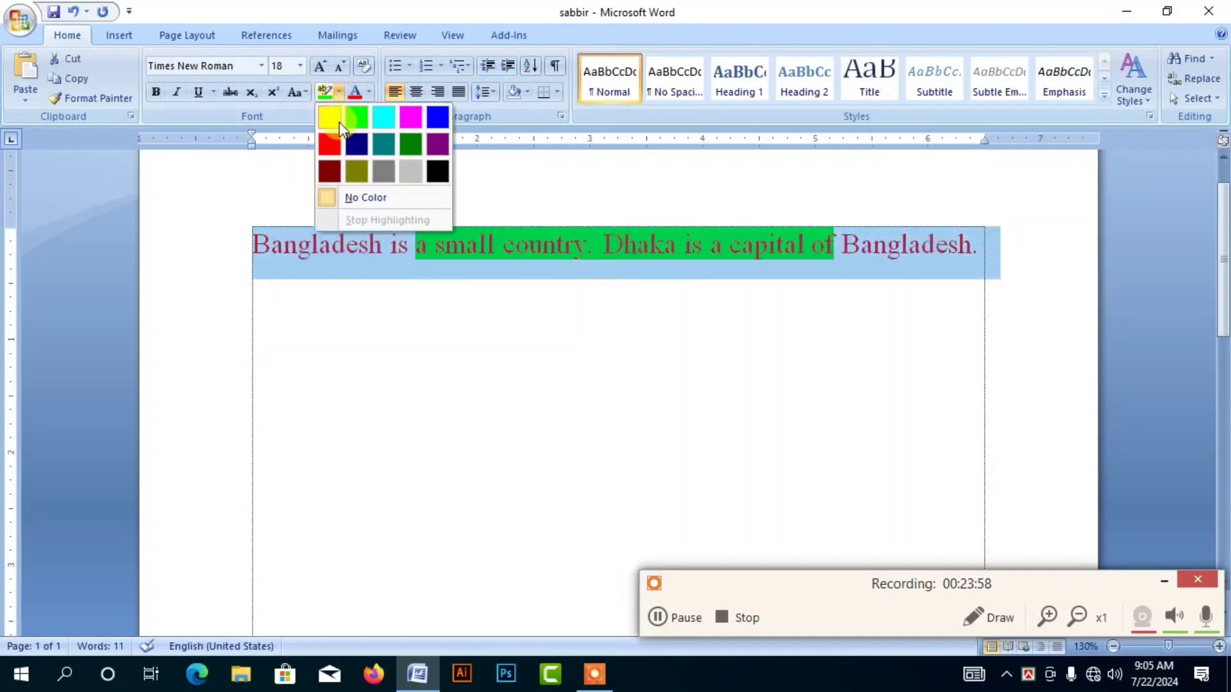
pyautogui.click(359, 198)
# Change the font color of both sentences to black.
pyautogui.click(367, 91)
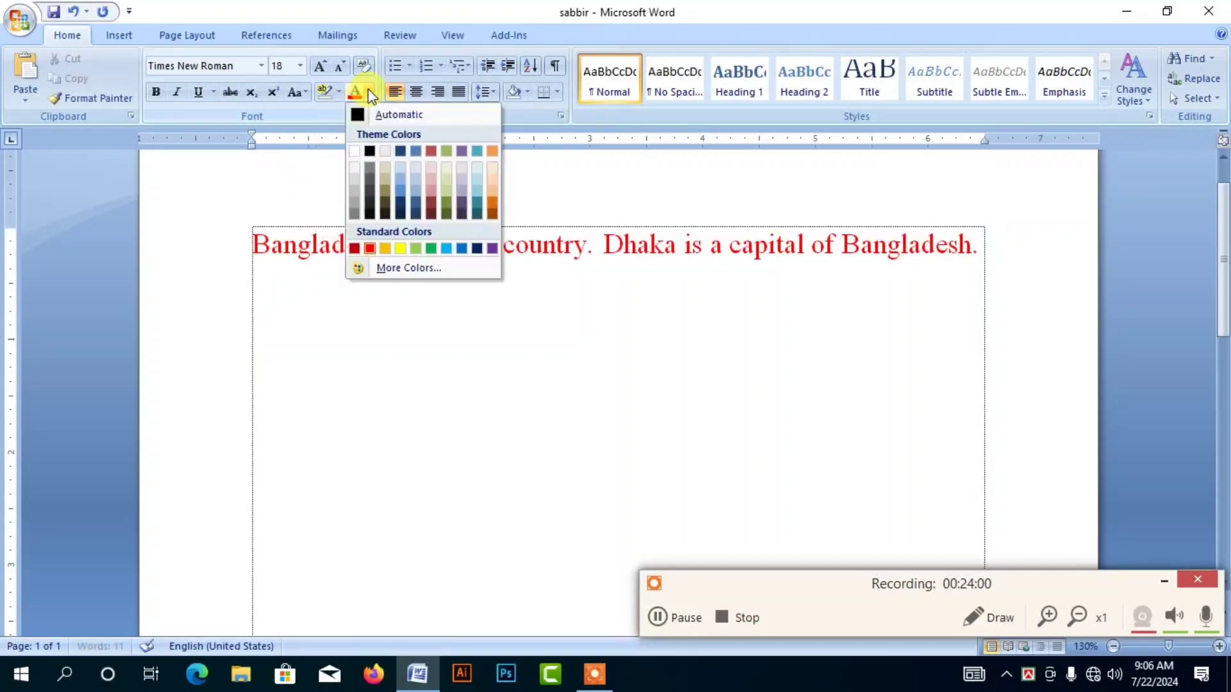
pyautogui.click(252, 244)
pyautogui.moveTo(251, 243); pyautogui.dragTo(984, 220)
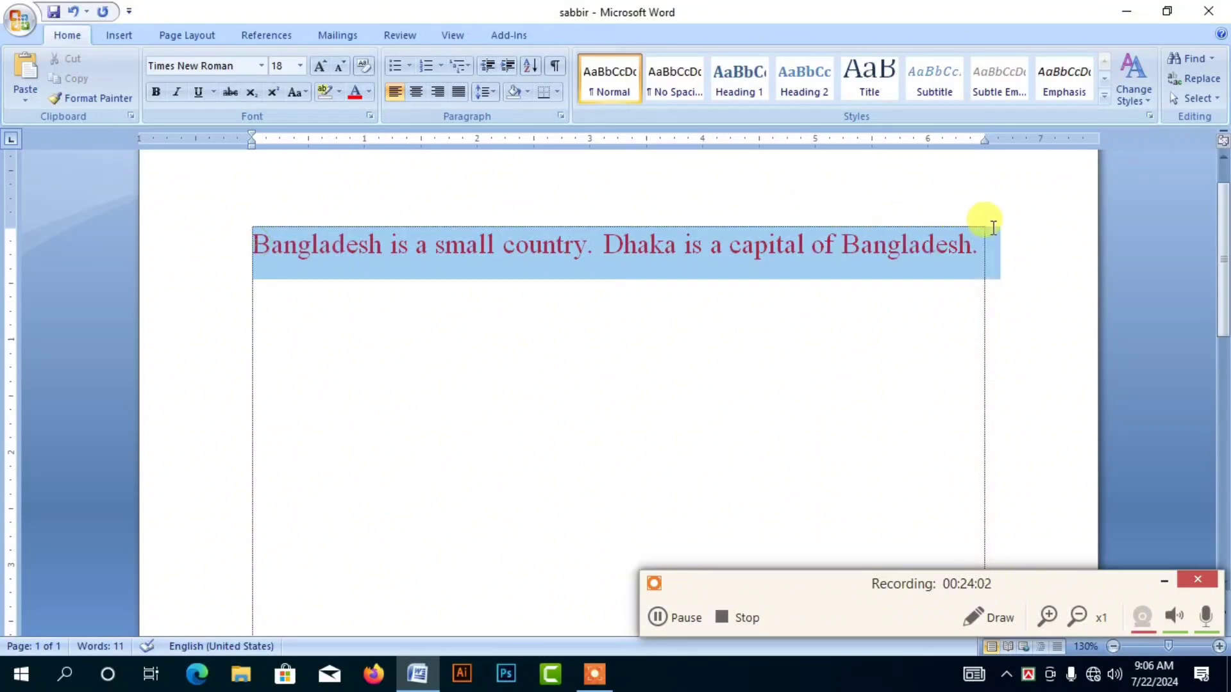
pyautogui.click(367, 91)
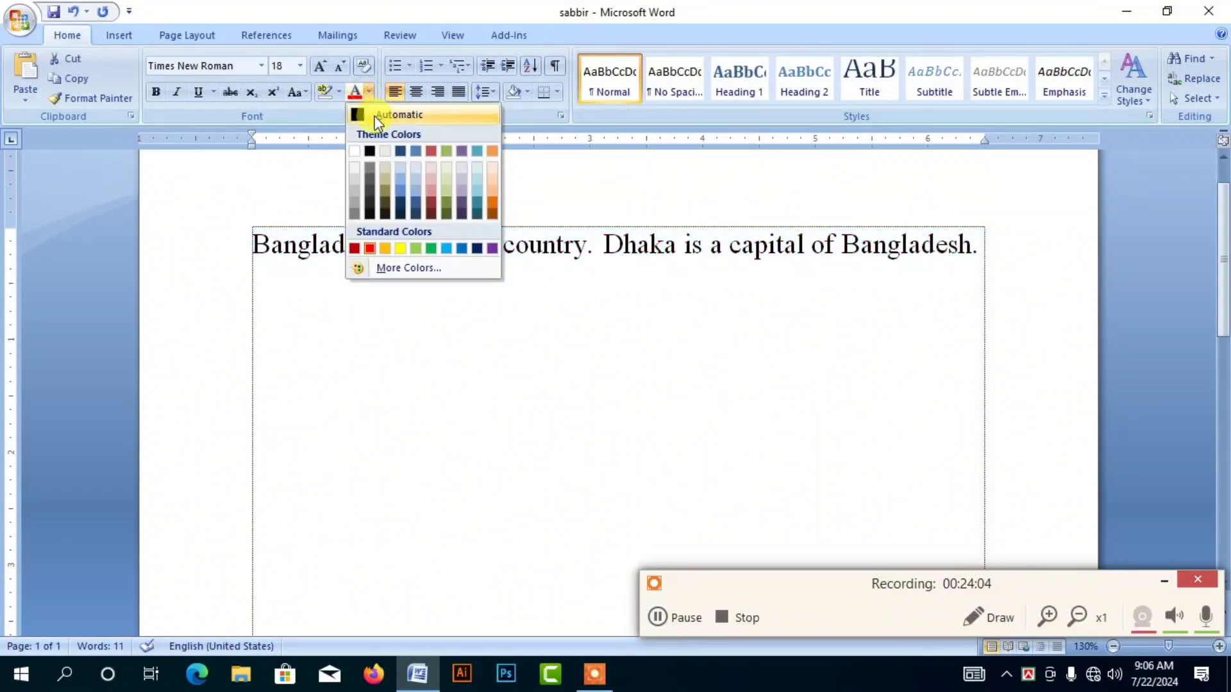
pyautogui.click(370, 152)
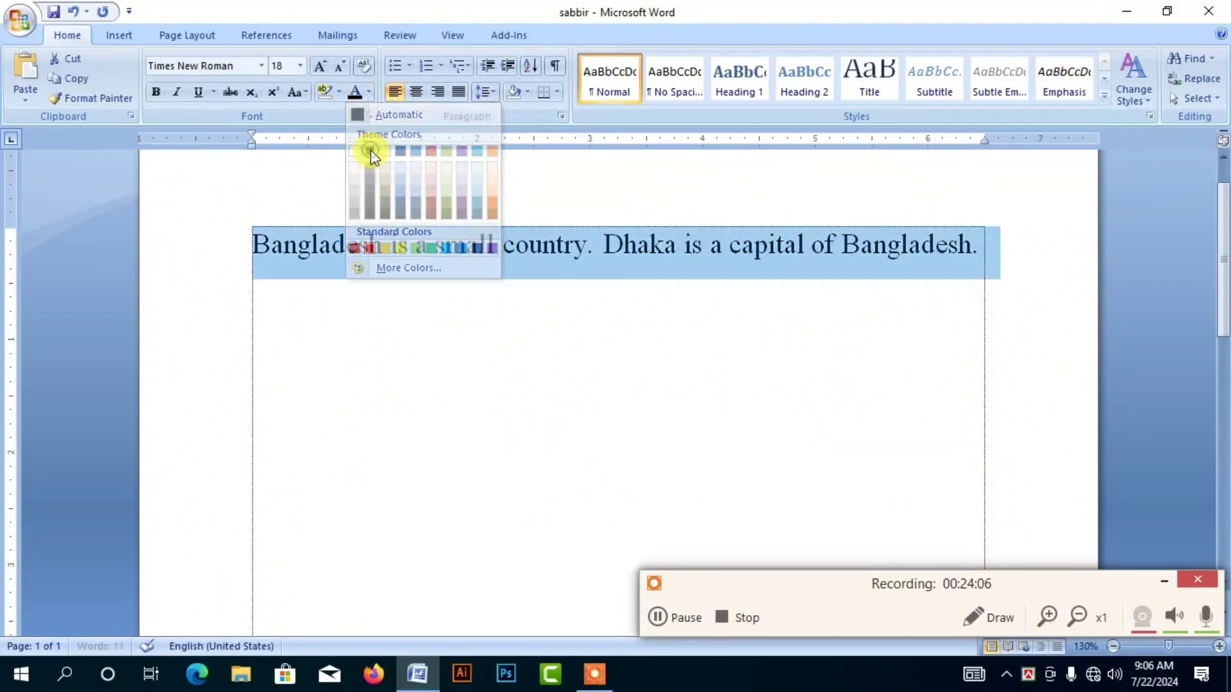
pyautogui.click(984, 245)
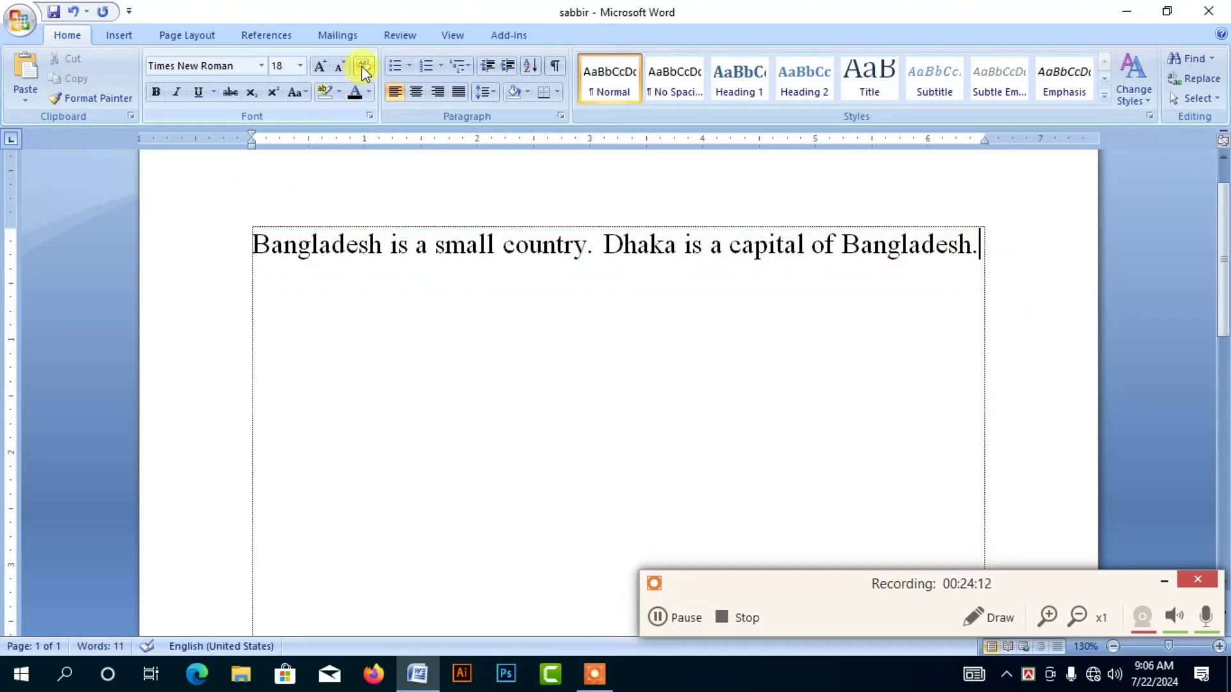
# Make both sentences bold, italic, underlined and struck through, try subscript on them, and set their font size to 24.
pyautogui.moveTo(984, 250); pyautogui.dragTo(267, 242)
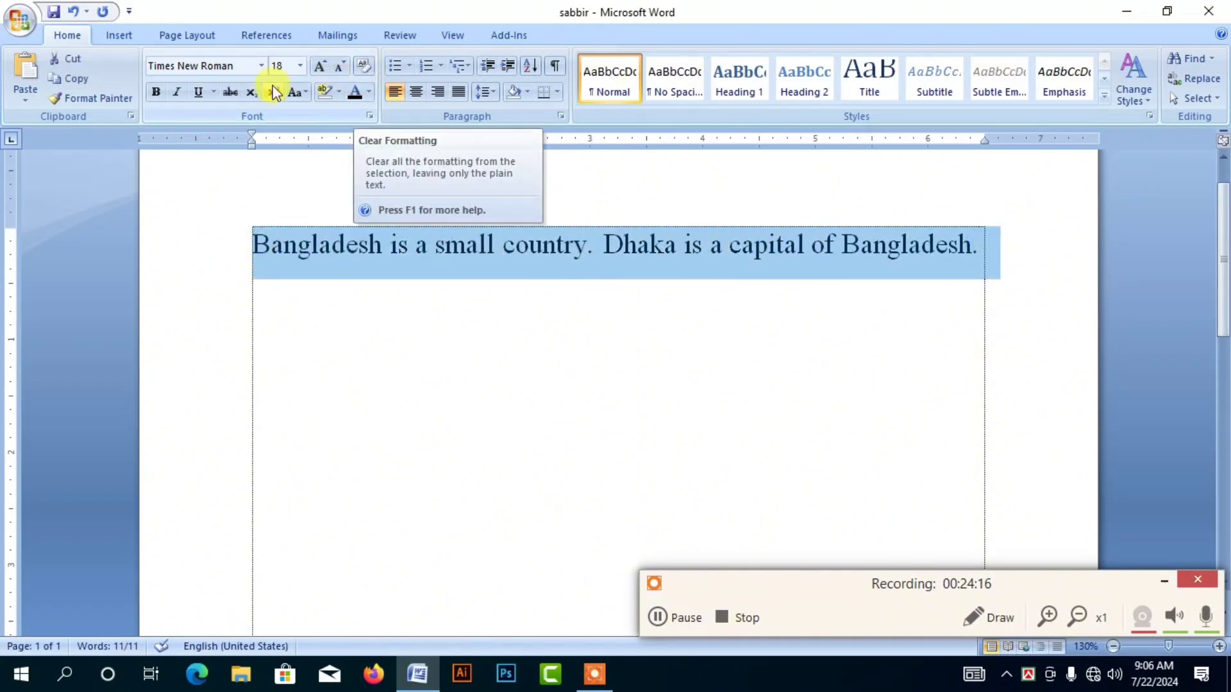
pyautogui.click(158, 94)
pyautogui.click(174, 94)
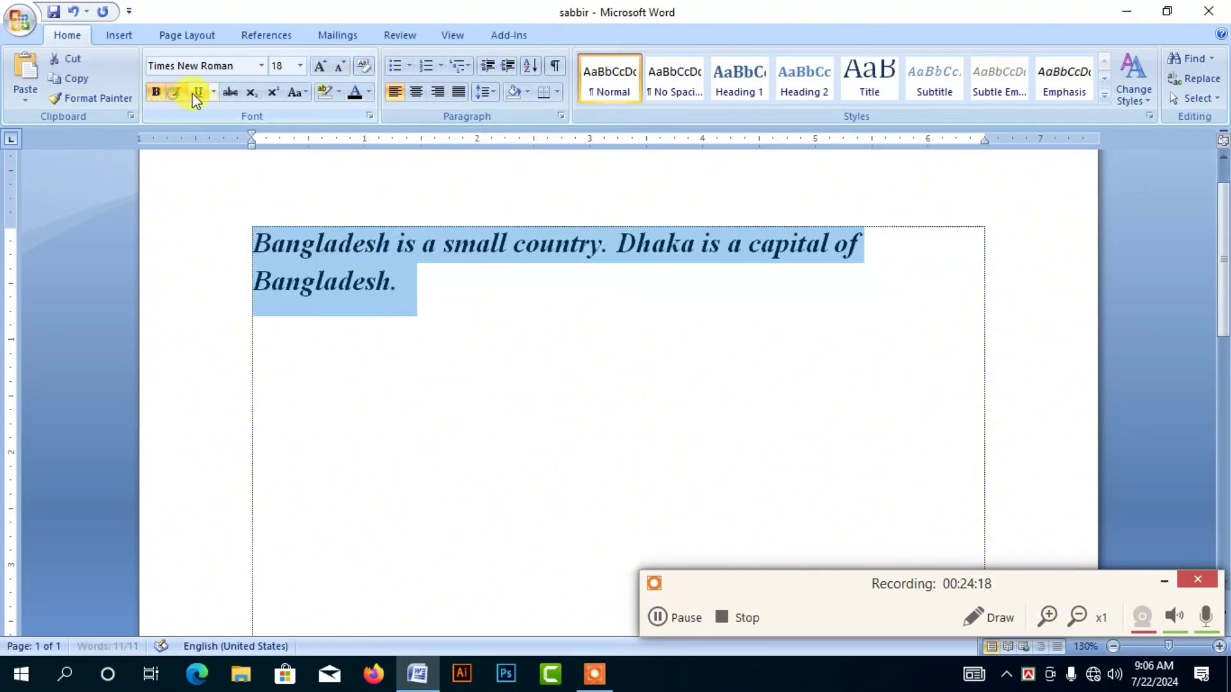
pyautogui.click(203, 92)
pyautogui.click(231, 91)
pyautogui.click(252, 93)
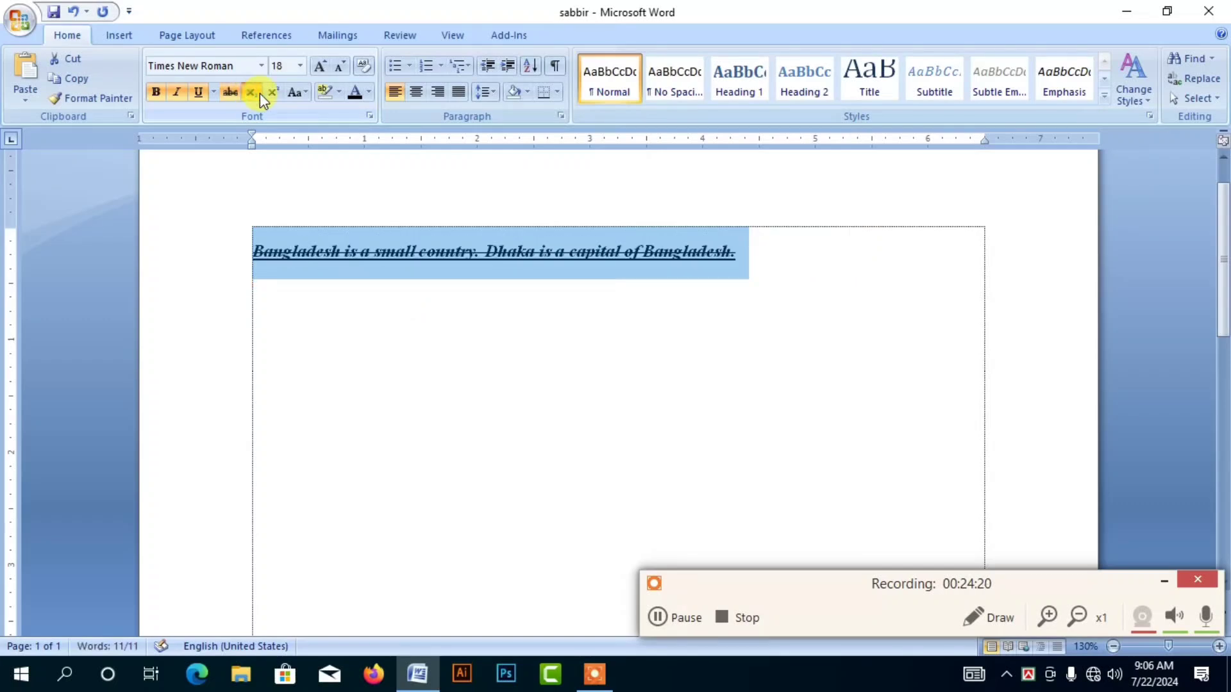
pyautogui.click(259, 94)
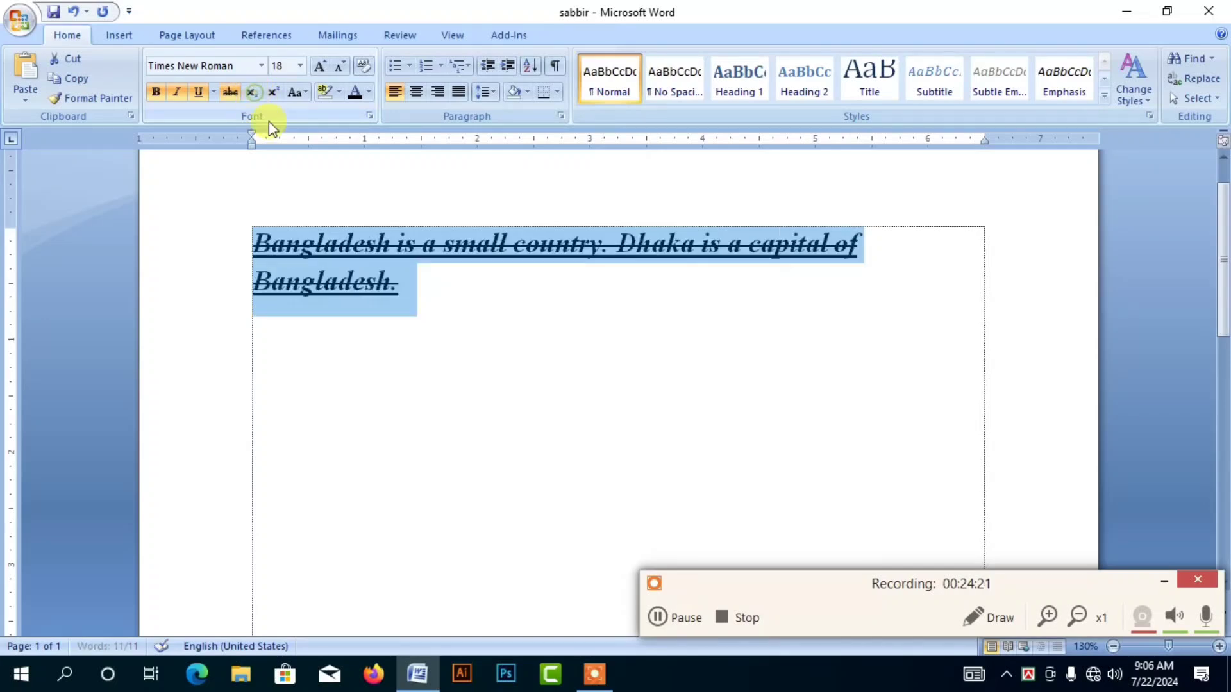
pyautogui.click(300, 67)
pyautogui.click(286, 239)
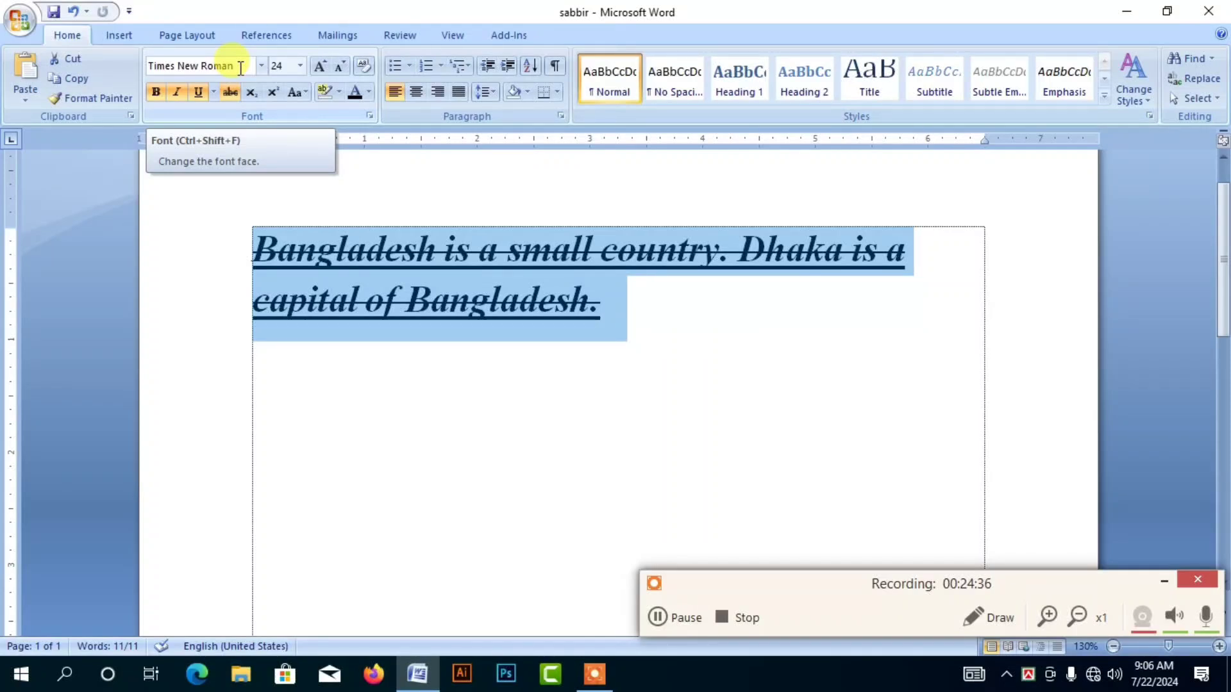
# Clear all formatting from both sentences and enlarge their font size to 18.
pyautogui.click(369, 68)
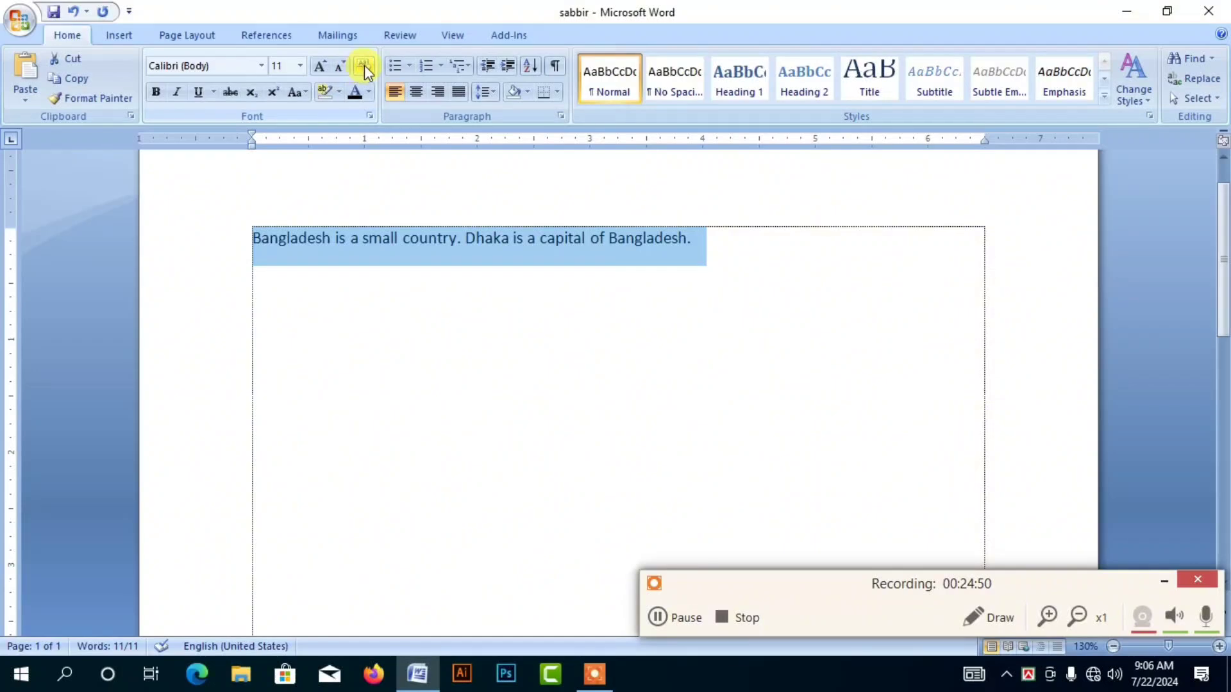
pyautogui.click(723, 253)
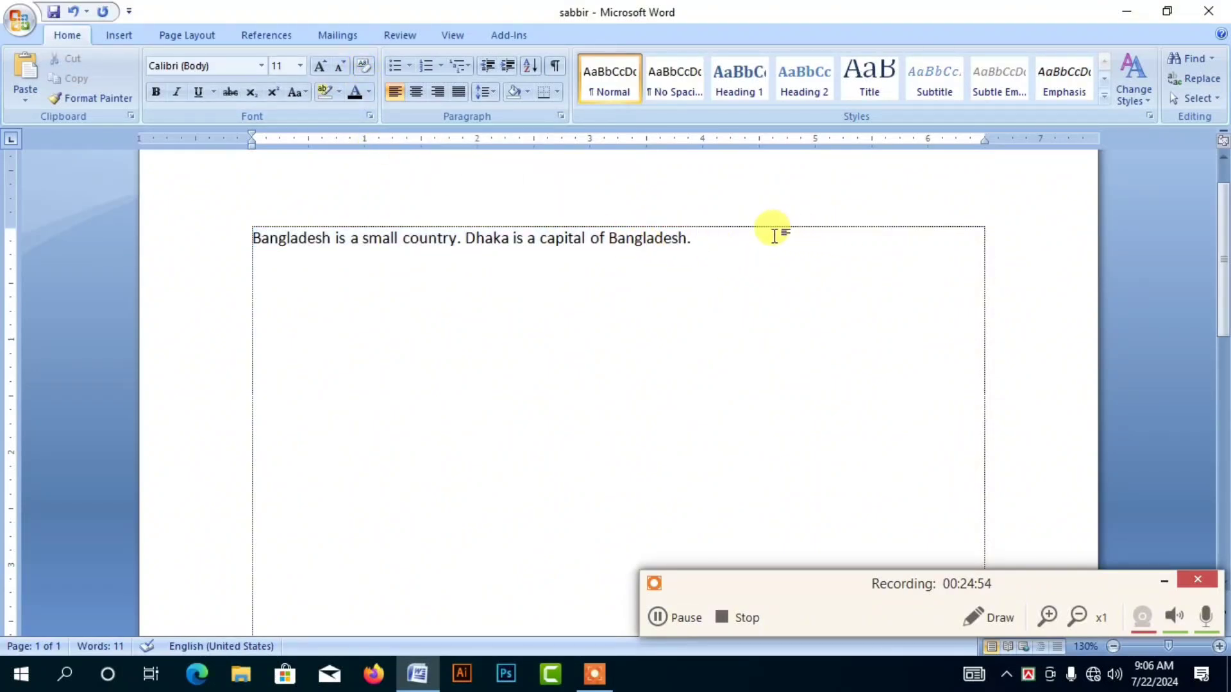
pyautogui.click(168, 259)
pyautogui.click(324, 65)
pyautogui.click(324, 65)
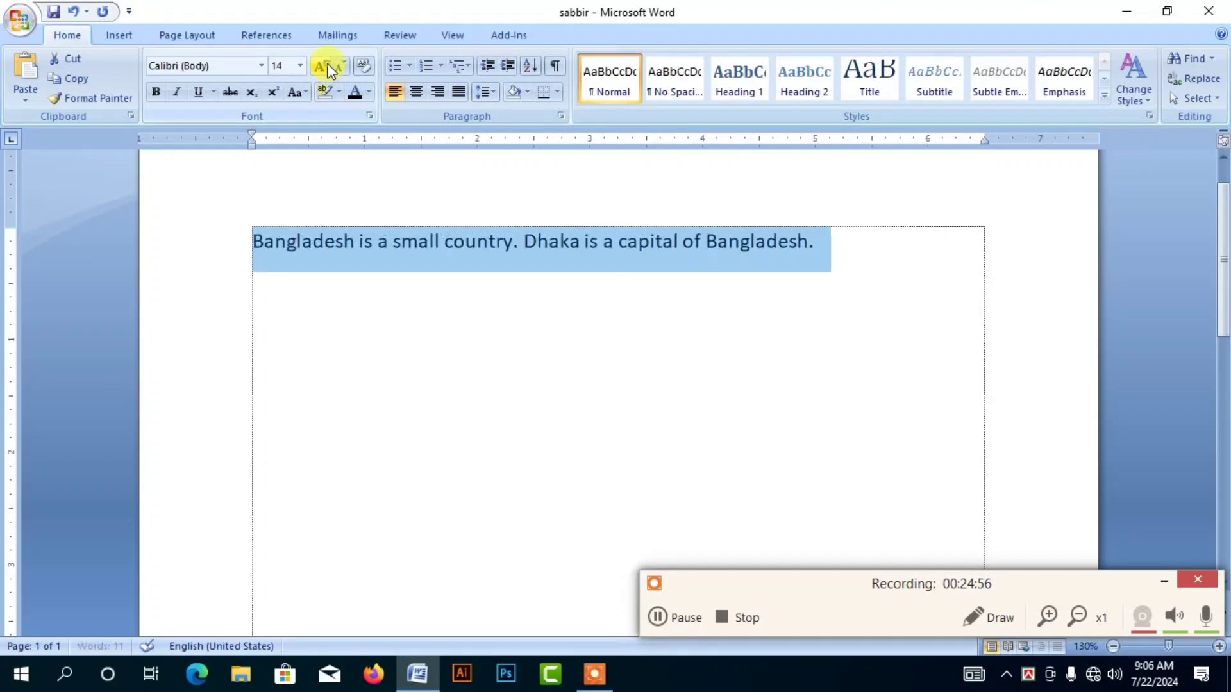
pyautogui.click(324, 65)
pyautogui.click(324, 66)
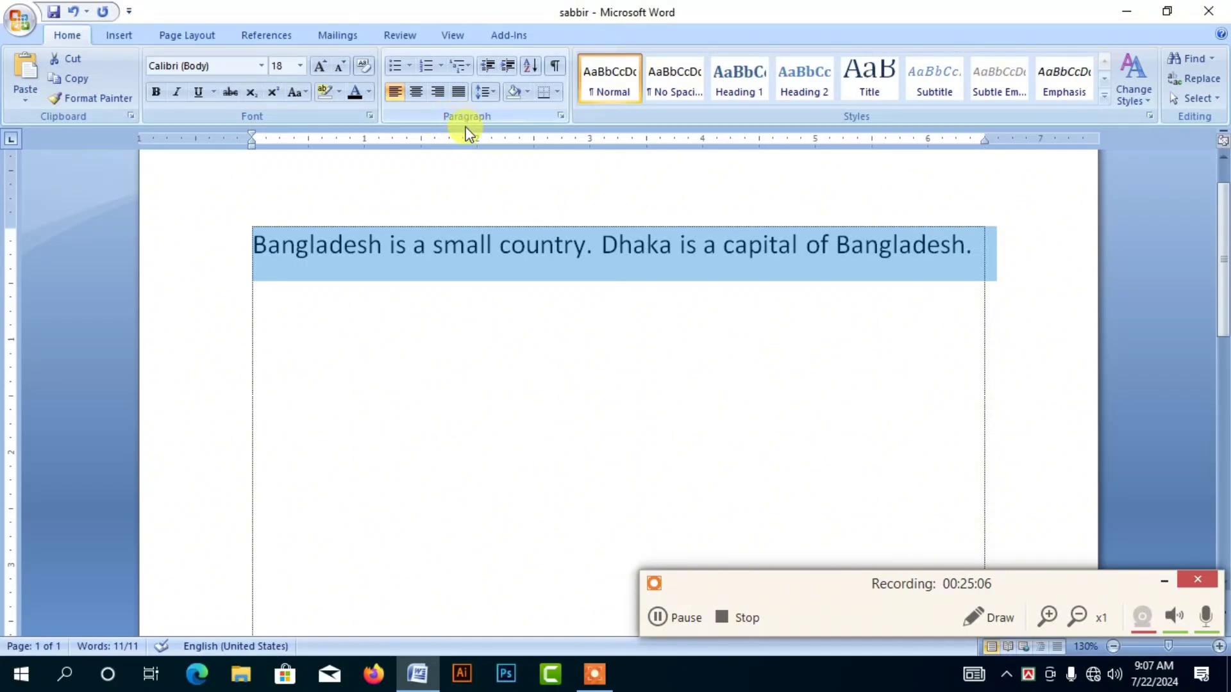
# Apply the four-diamond bullet to the paragraph, and try out a second bulleted line below it.
pyautogui.click(411, 66)
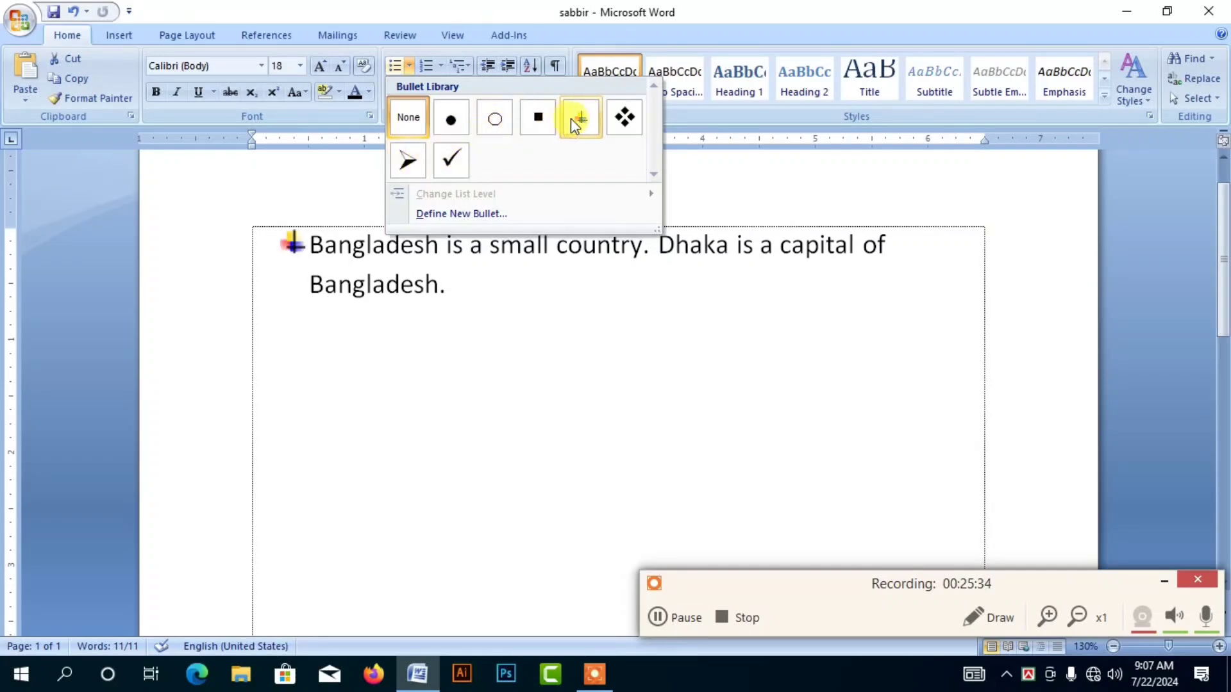
pyautogui.click(629, 117)
pyautogui.click(449, 282)
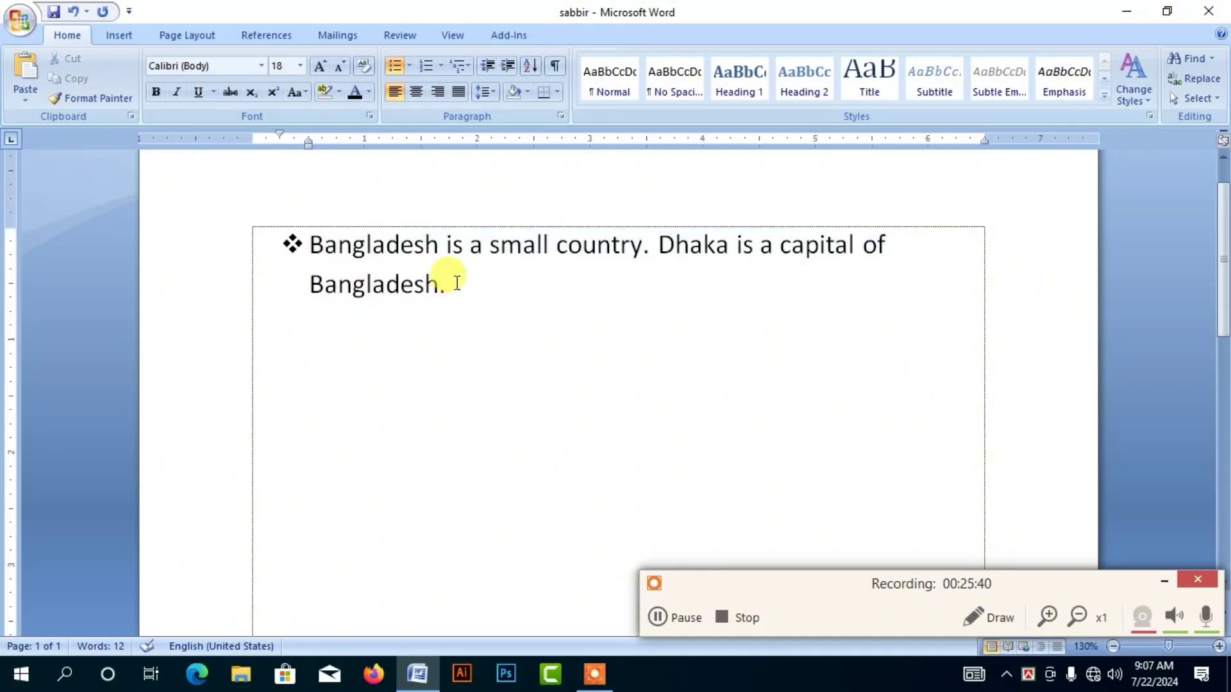
pyautogui.press('Return')
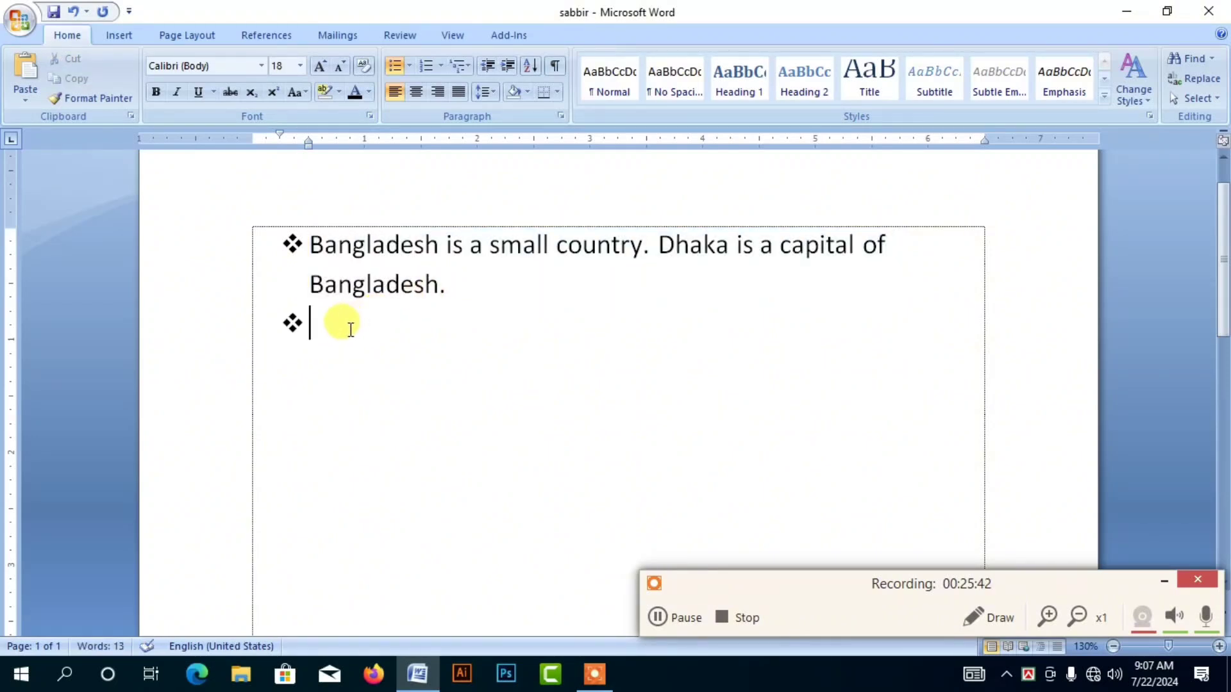
pyautogui.click(394, 65)
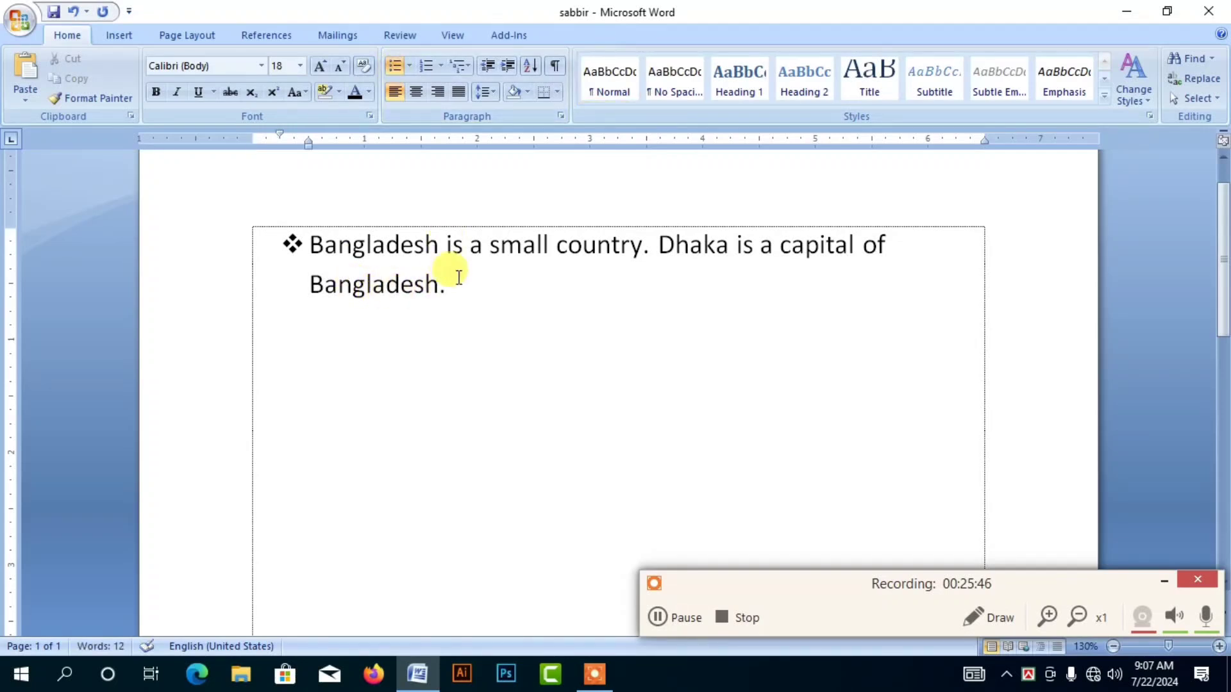
# Preview the numbering library formats on the bulleted paragraph without applying one.
pyautogui.moveTo(459, 277); pyautogui.dragTo(321, 236)
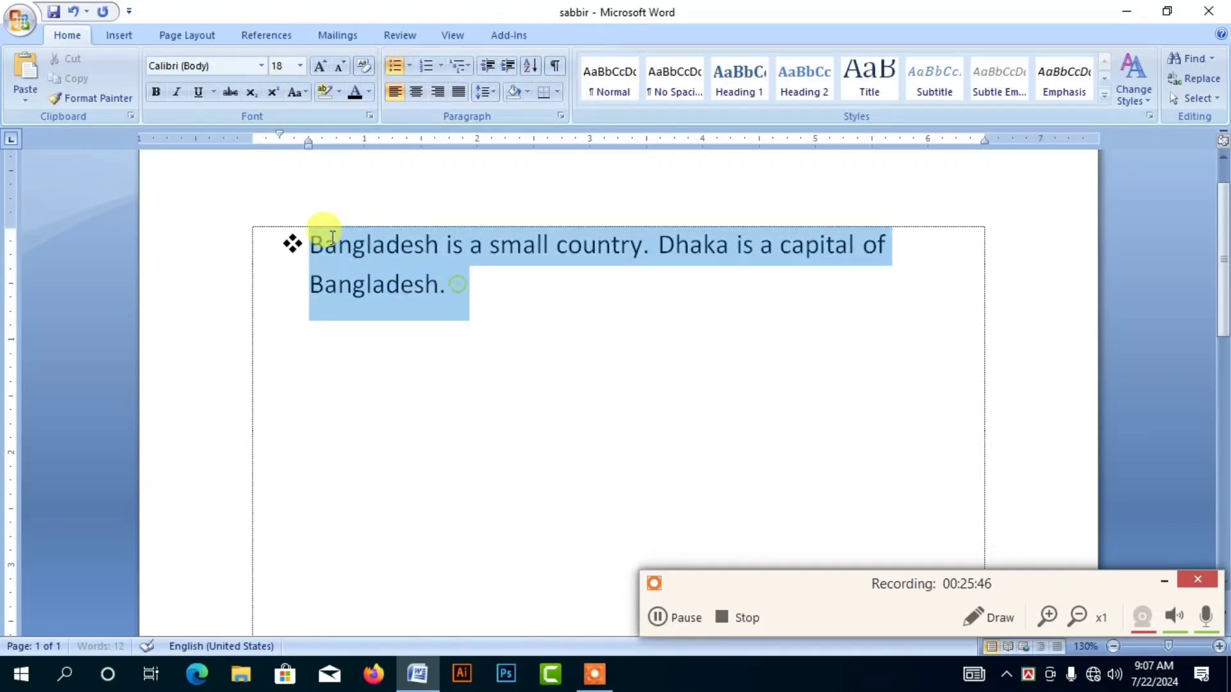
pyautogui.click(443, 67)
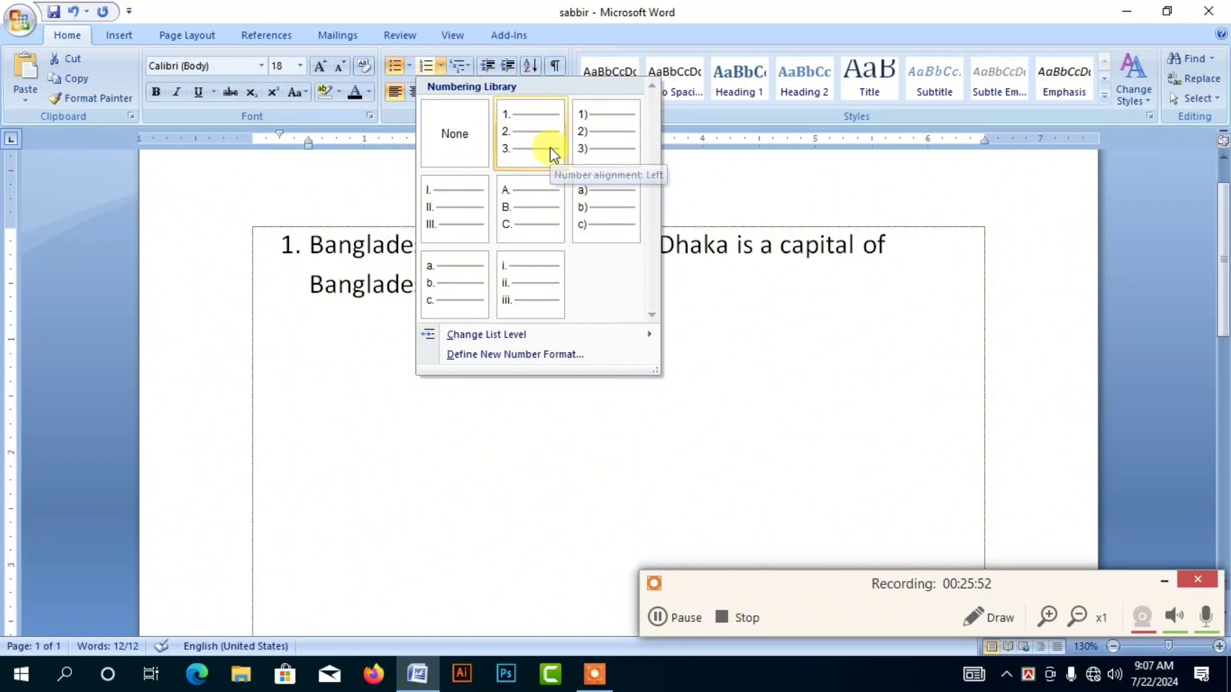
pyautogui.click(379, 289)
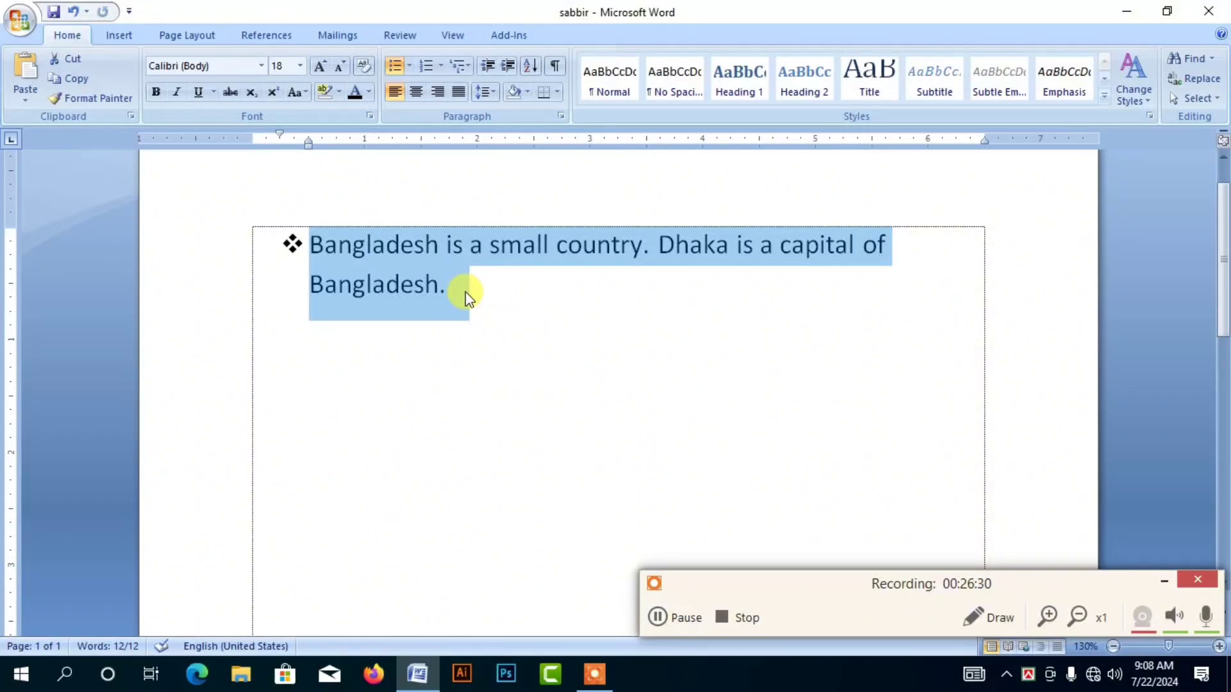
# Preview the multilevel list library formats for the bulleted paragraph without applying one.
pyautogui.click(467, 291)
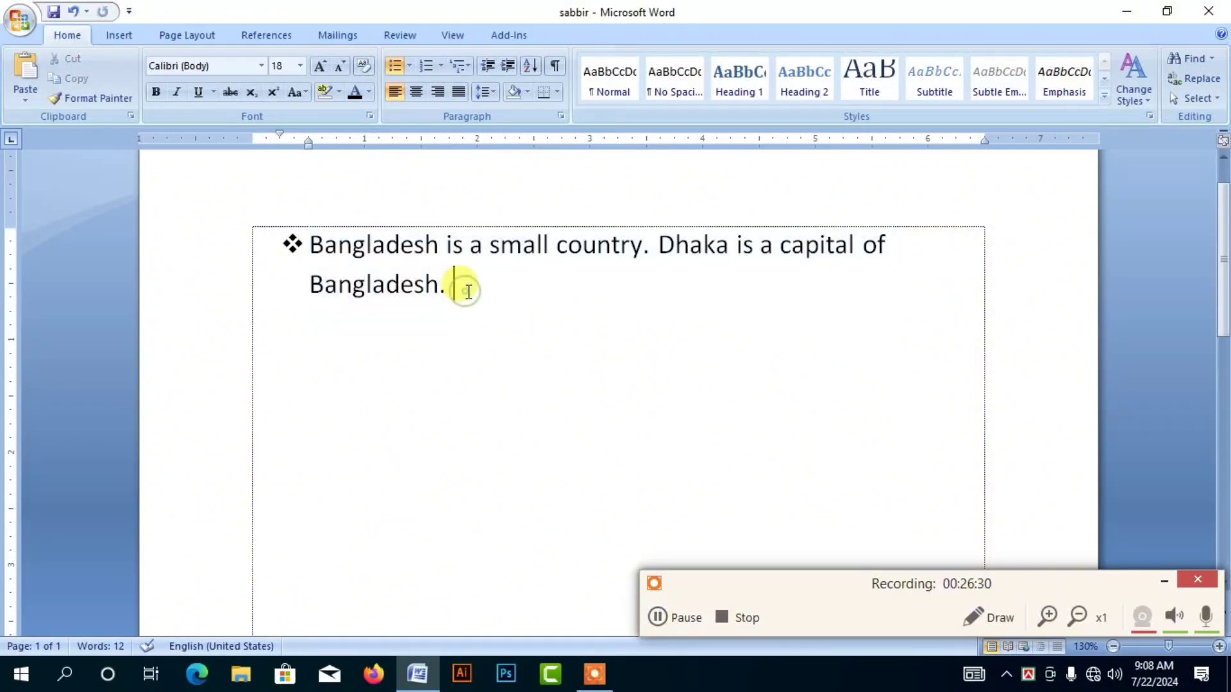
pyautogui.click(470, 66)
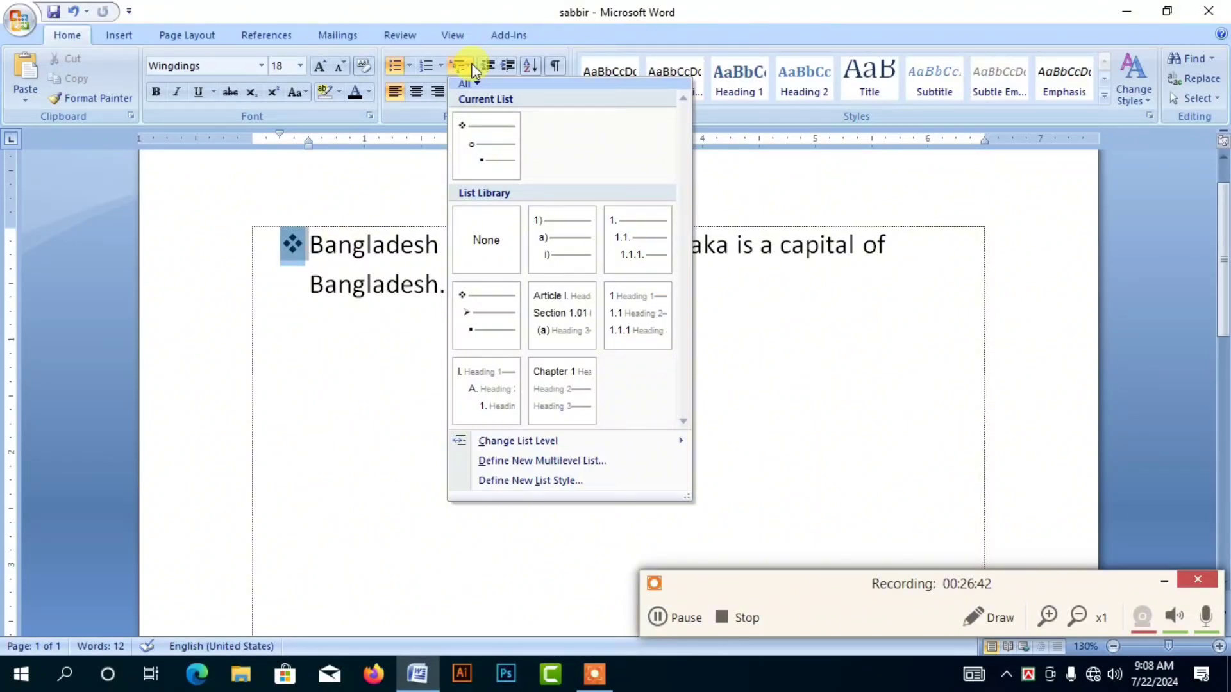
pyautogui.moveTo(590, 242)
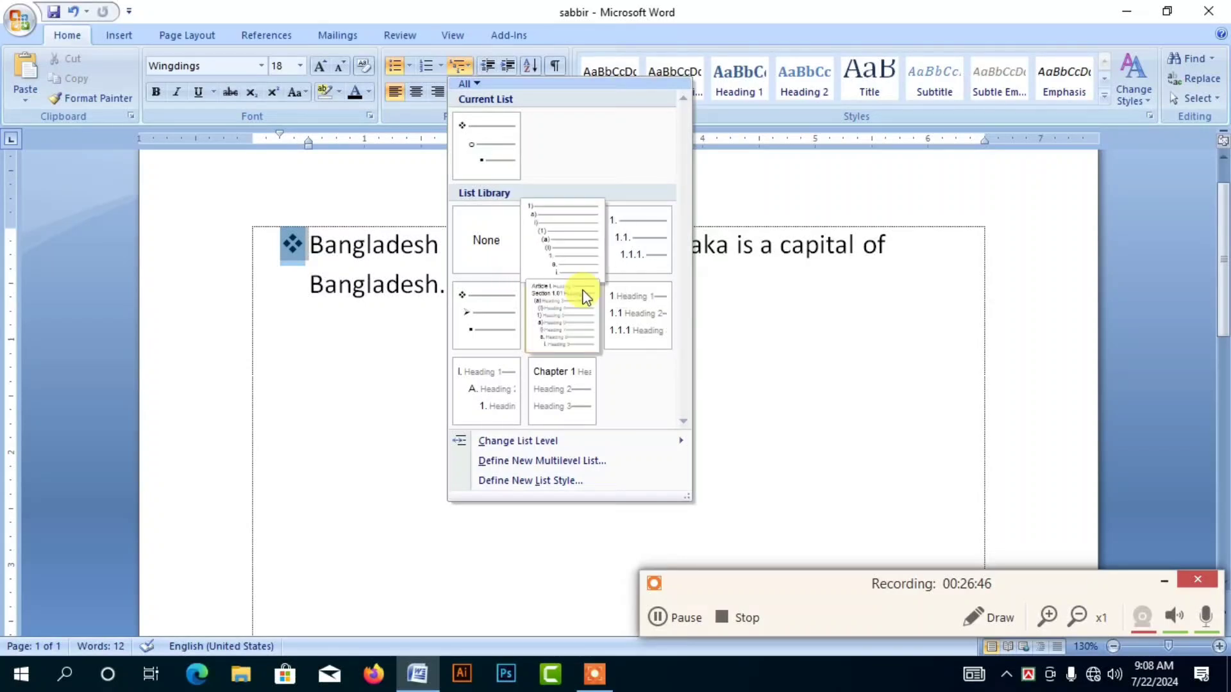
pyautogui.moveTo(576, 319)
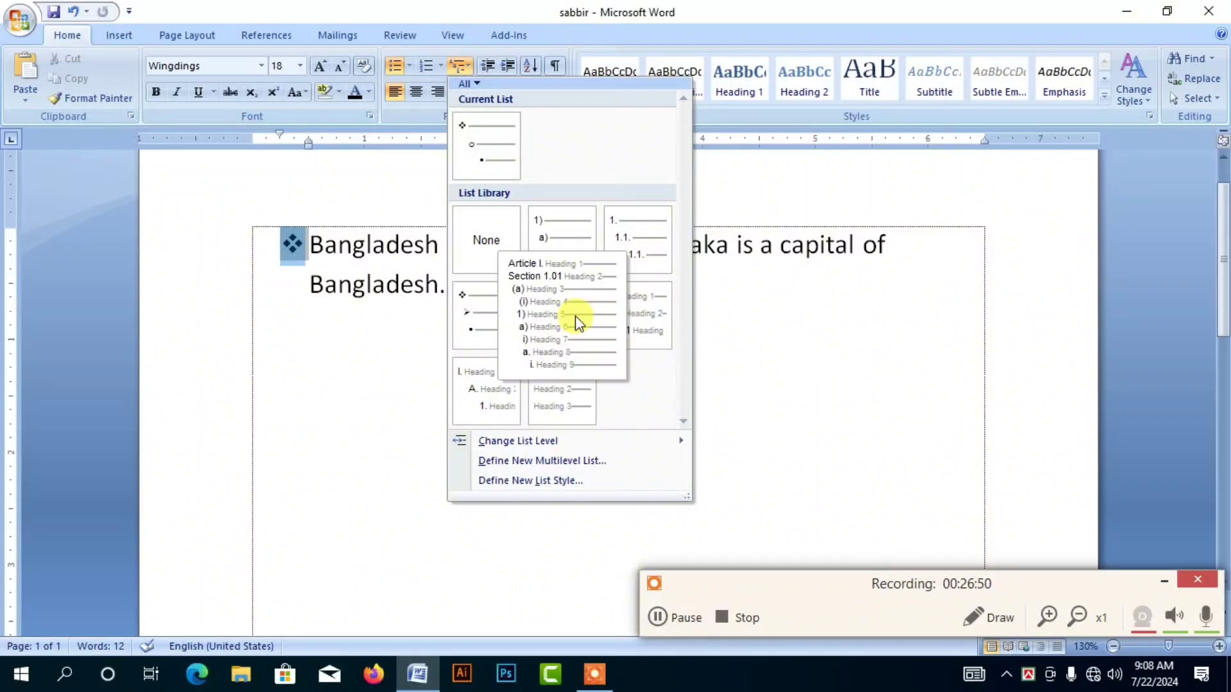
pyautogui.moveTo(577, 388)
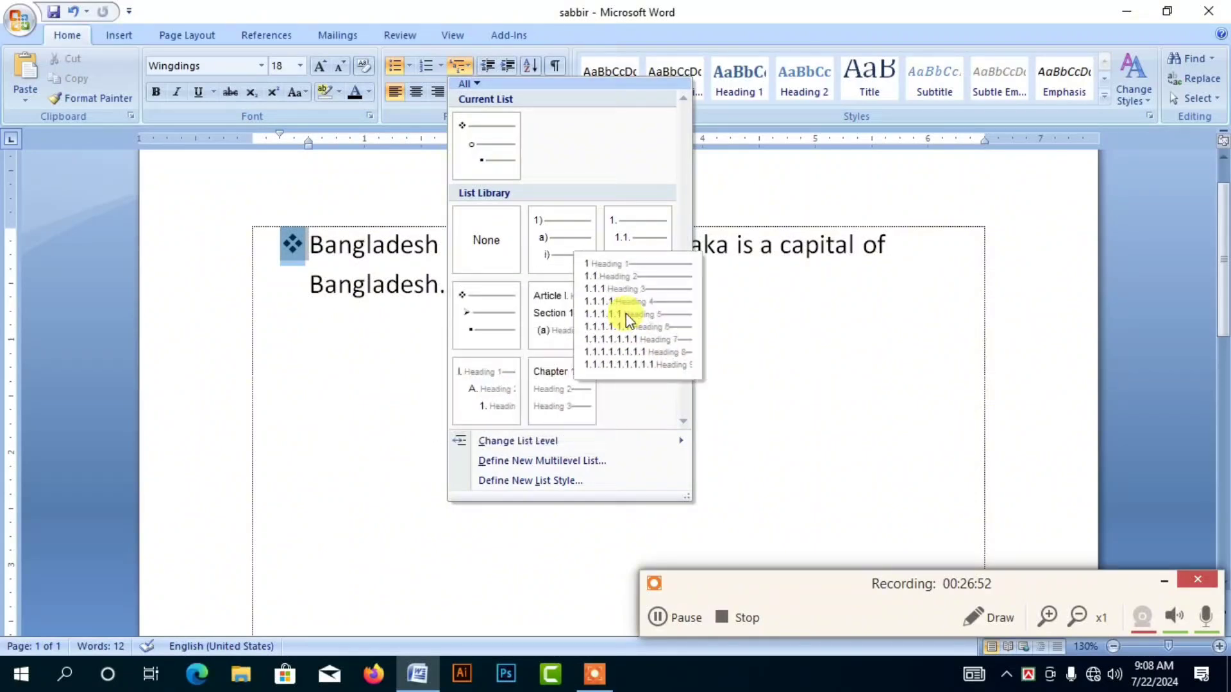
pyautogui.moveTo(656, 314)
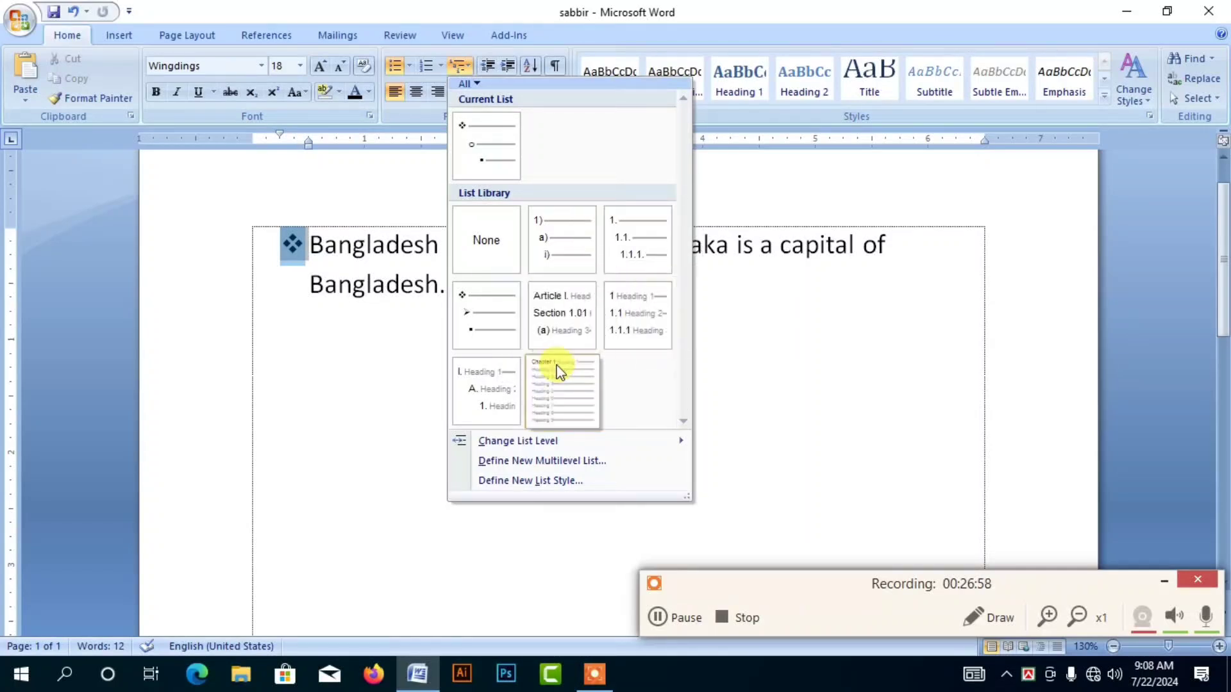
pyautogui.moveTo(507, 402)
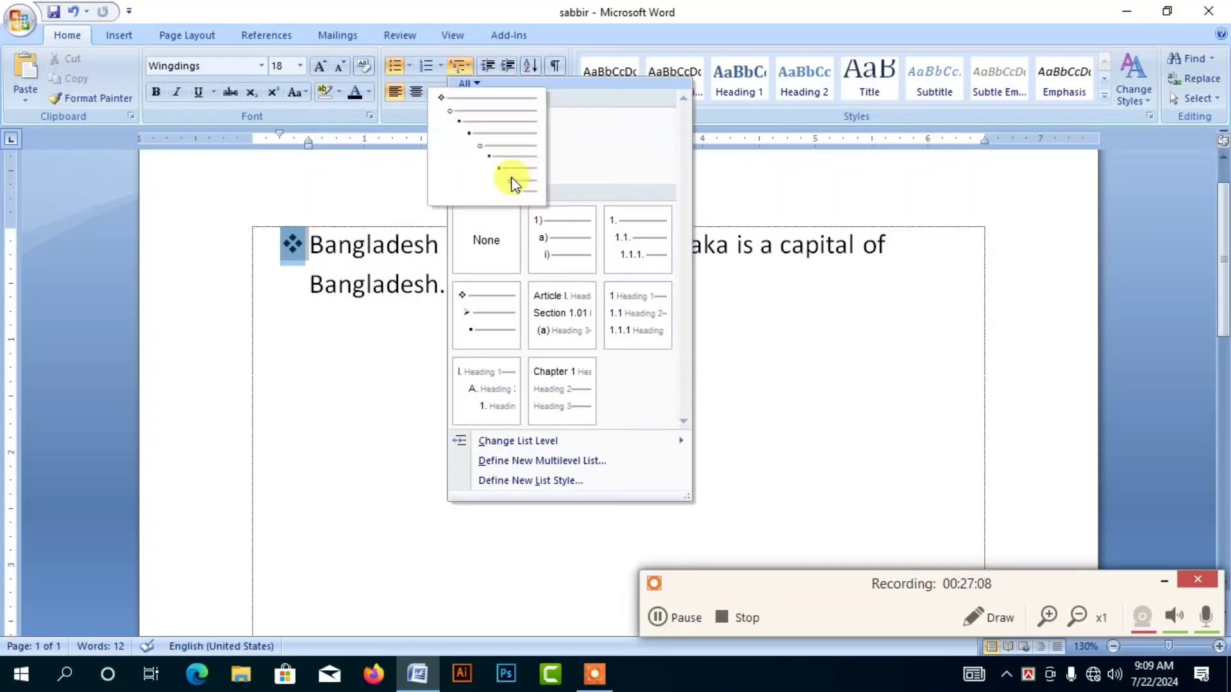
pyautogui.click(467, 65)
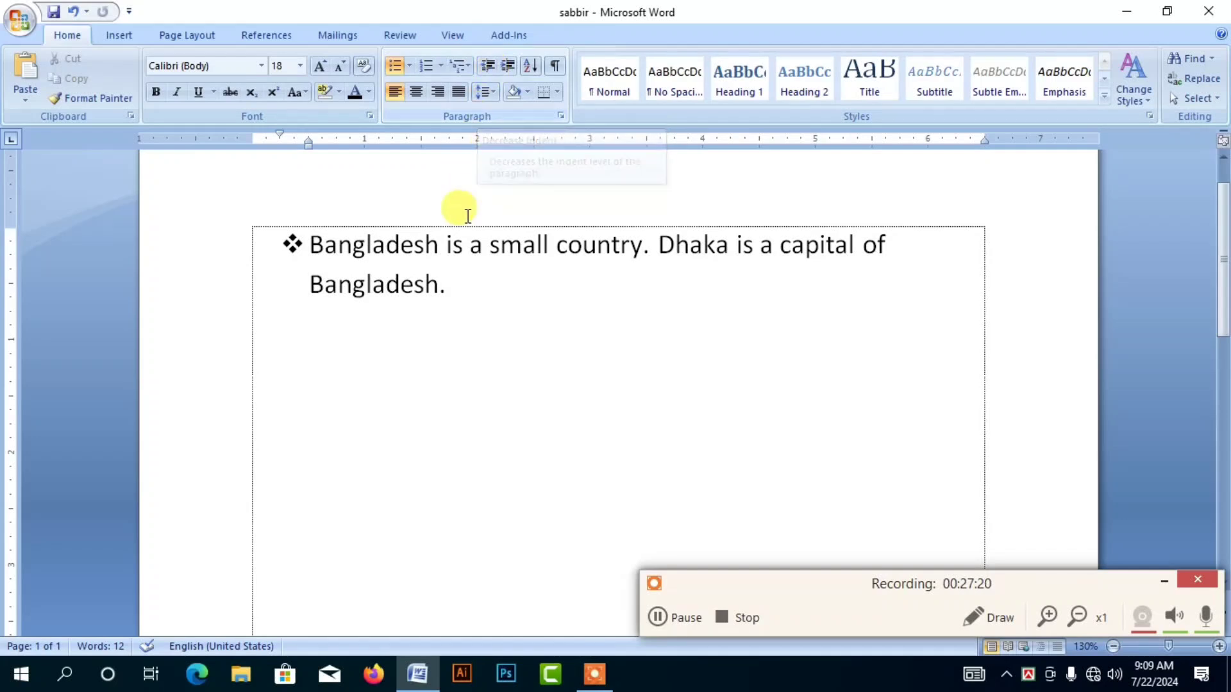
# Remove the paragraph's bullet, try a 0.5-inch left indent using the ruler and reset it, and check the ruler display option.
pyautogui.click(395, 63)
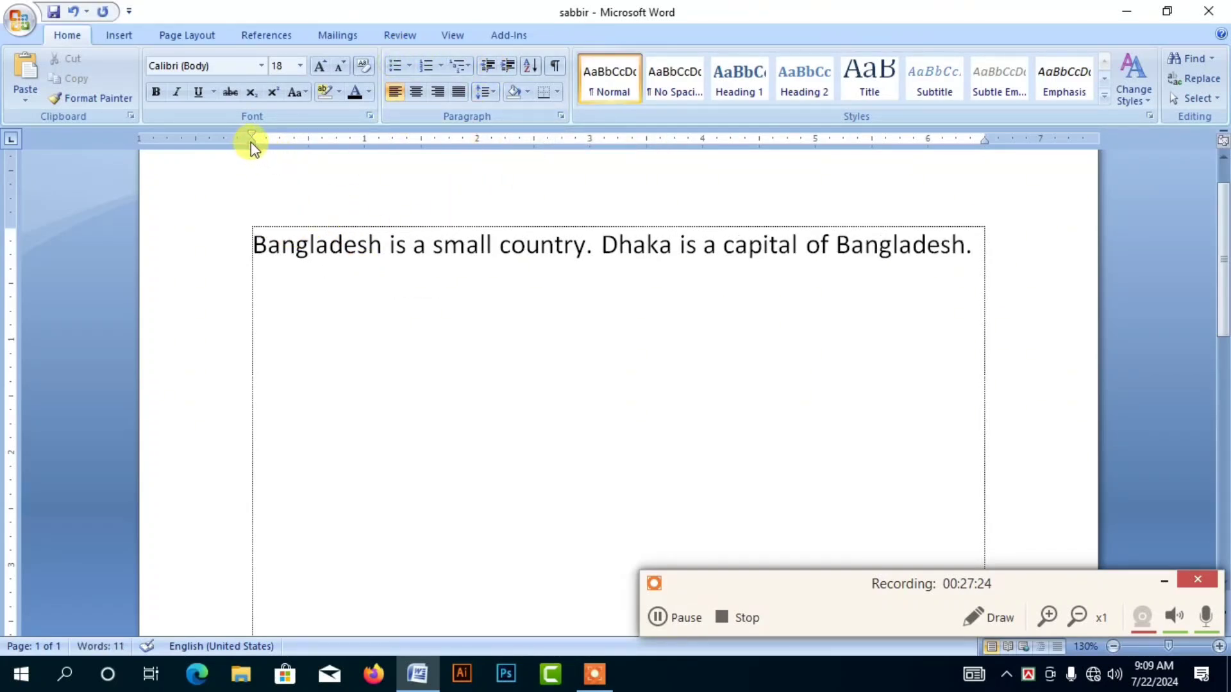
pyautogui.moveTo(251, 144); pyautogui.dragTo(310, 154)
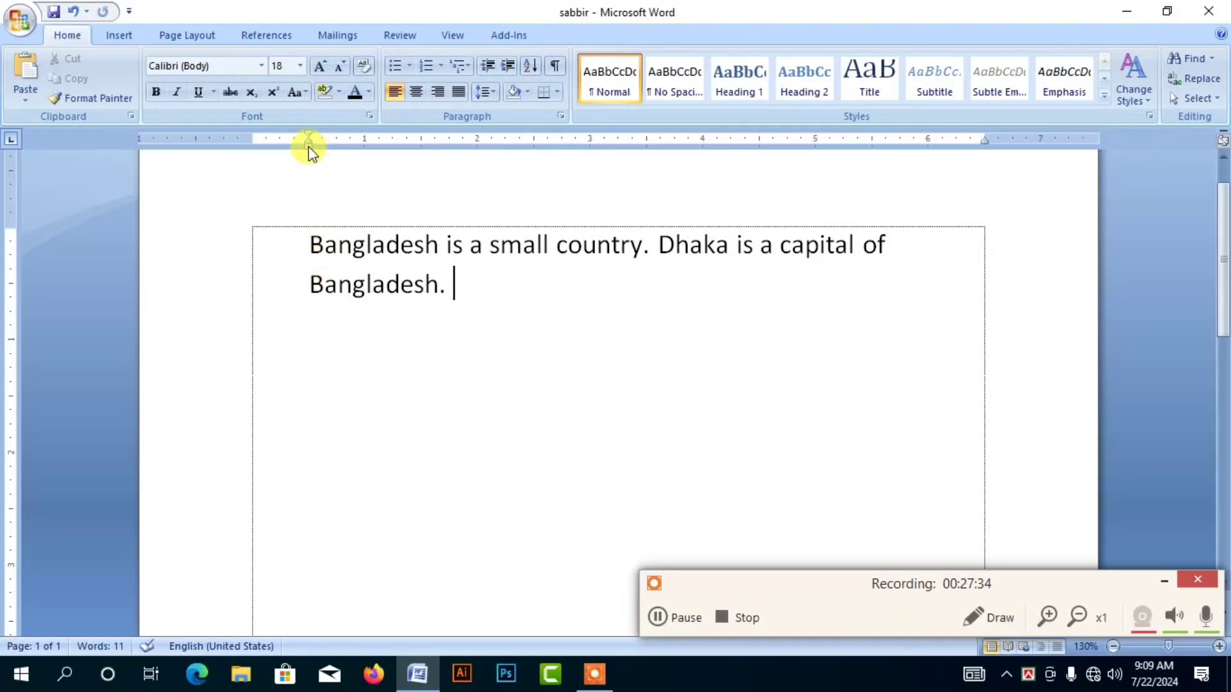
pyautogui.moveTo(310, 147); pyautogui.dragTo(255, 154)
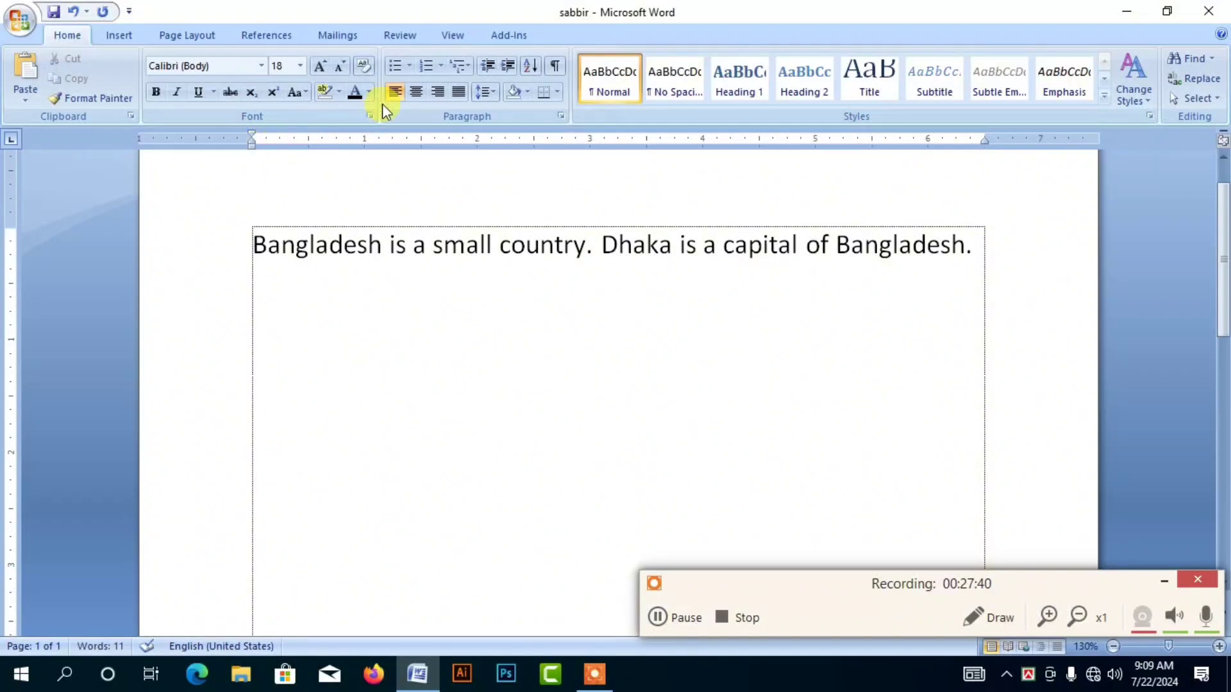
pyautogui.click(446, 35)
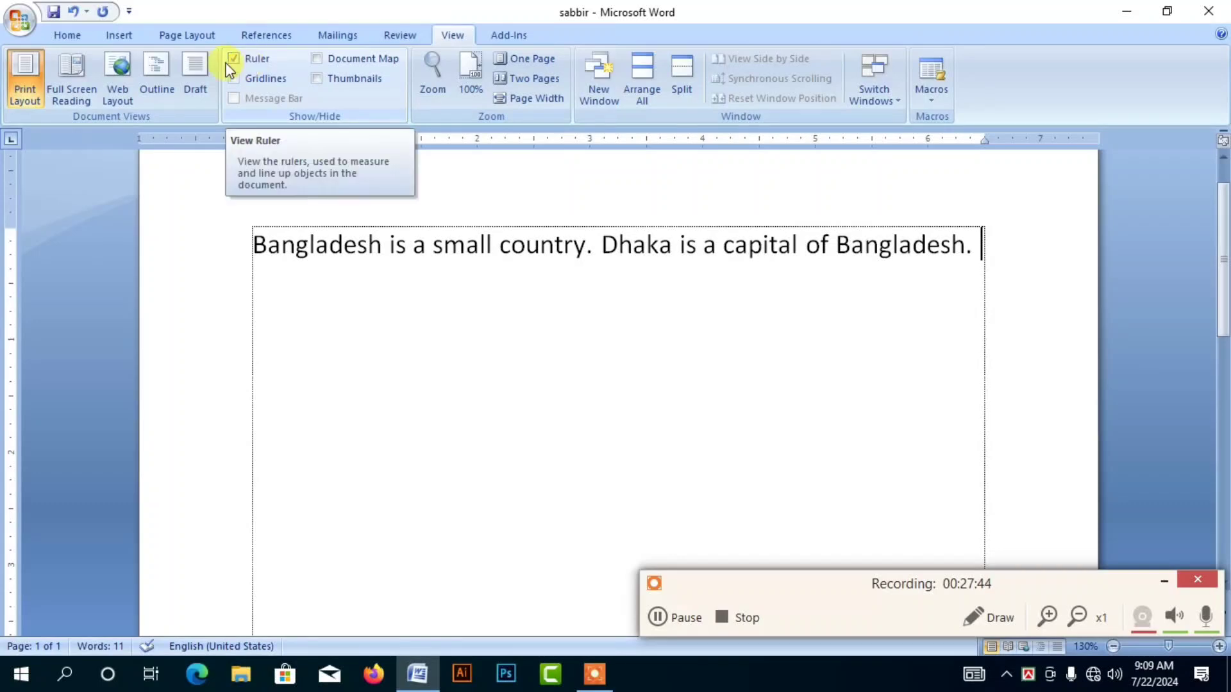
pyautogui.click(68, 35)
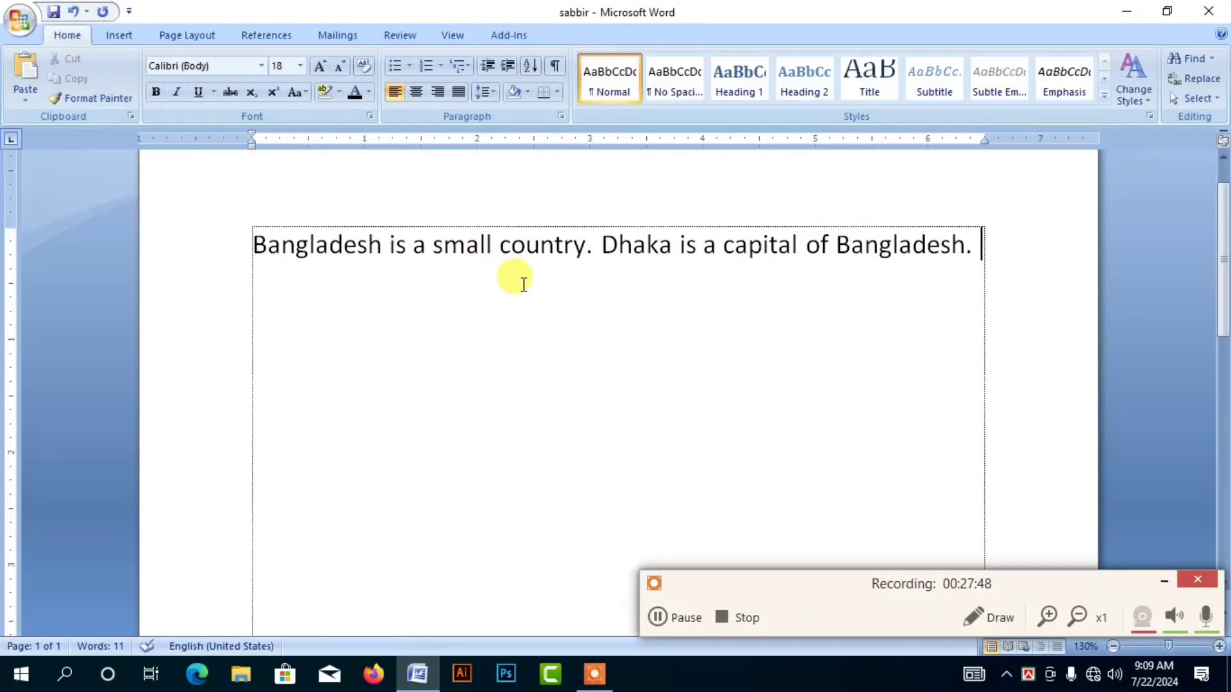
# Increase the paragraph's indent by four levels and decrease it back to the margin.
pyautogui.click(509, 66)
pyautogui.click(509, 67)
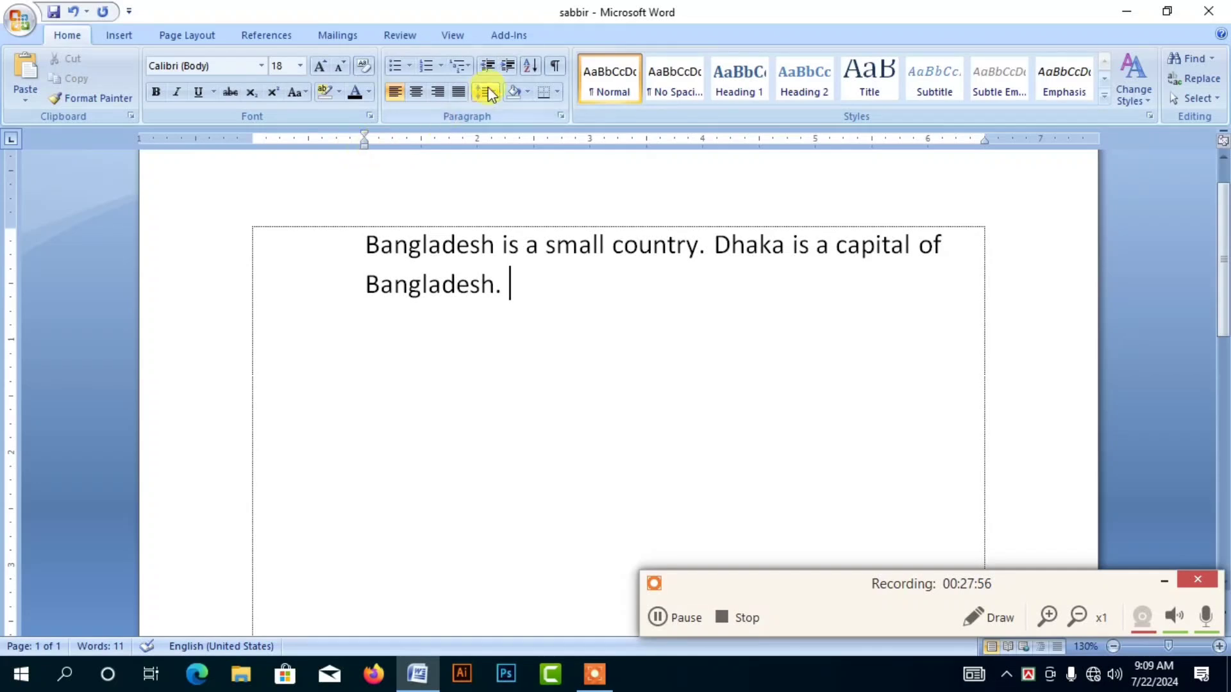
pyautogui.click(509, 67)
pyautogui.click(509, 67)
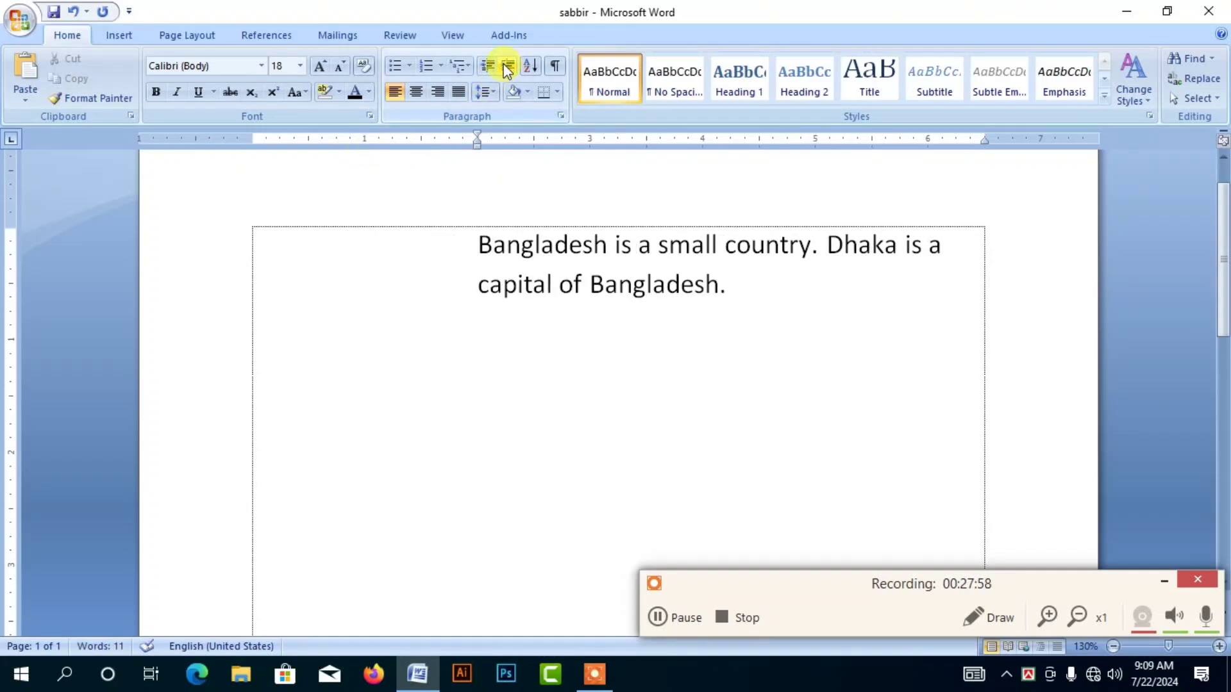
pyautogui.click(488, 68)
pyautogui.click(487, 68)
pyautogui.click(487, 68)
pyautogui.click(487, 68)
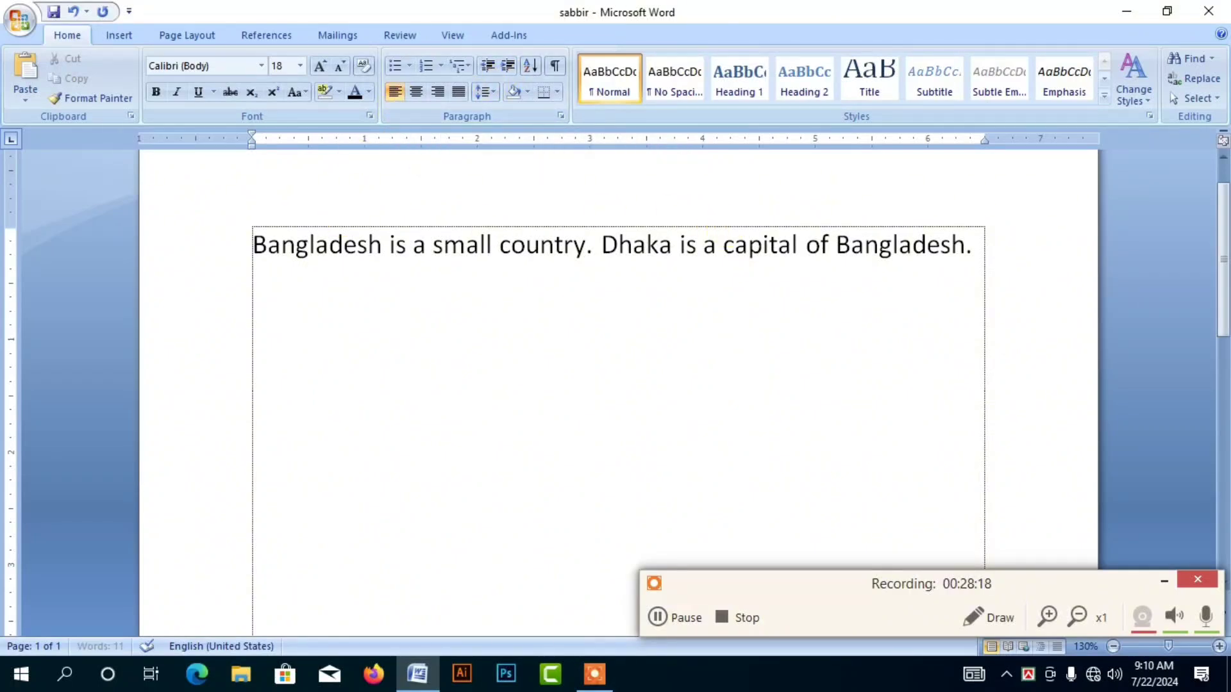
# Add the line "gsehrh" below the paragraph and try center and right alignment on it before returning it to left alignment.
pyautogui.press('Return')
pyautogui.write('gsehrh')
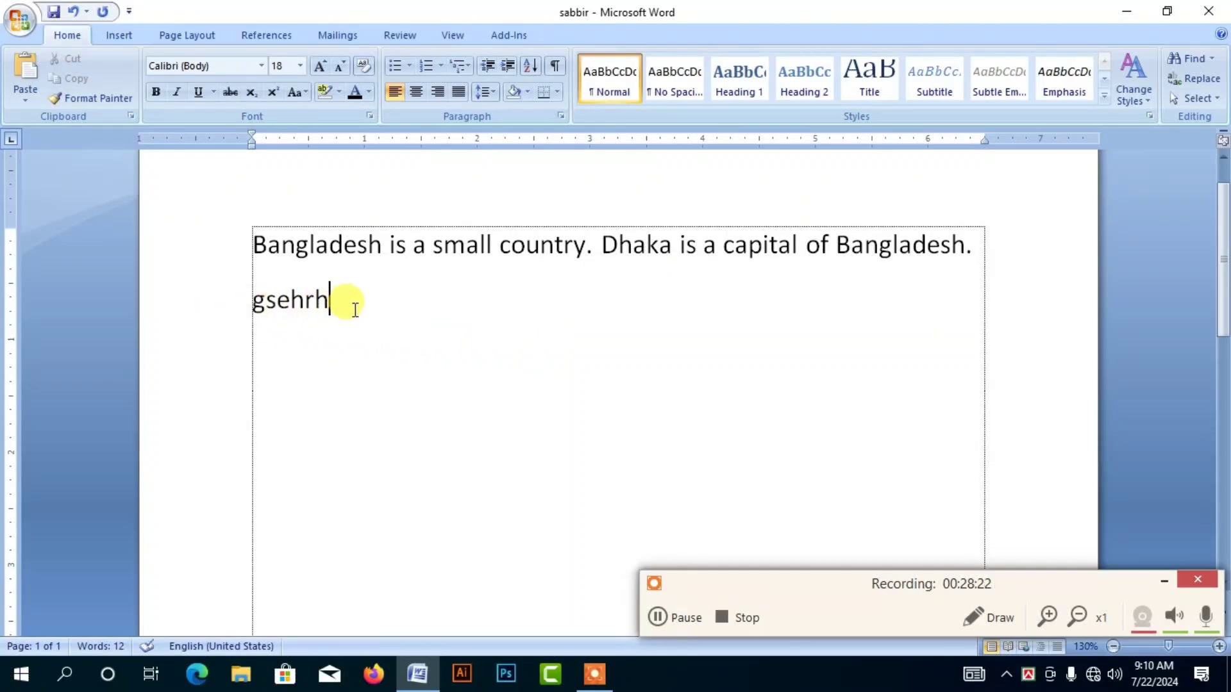
pyautogui.click(414, 96)
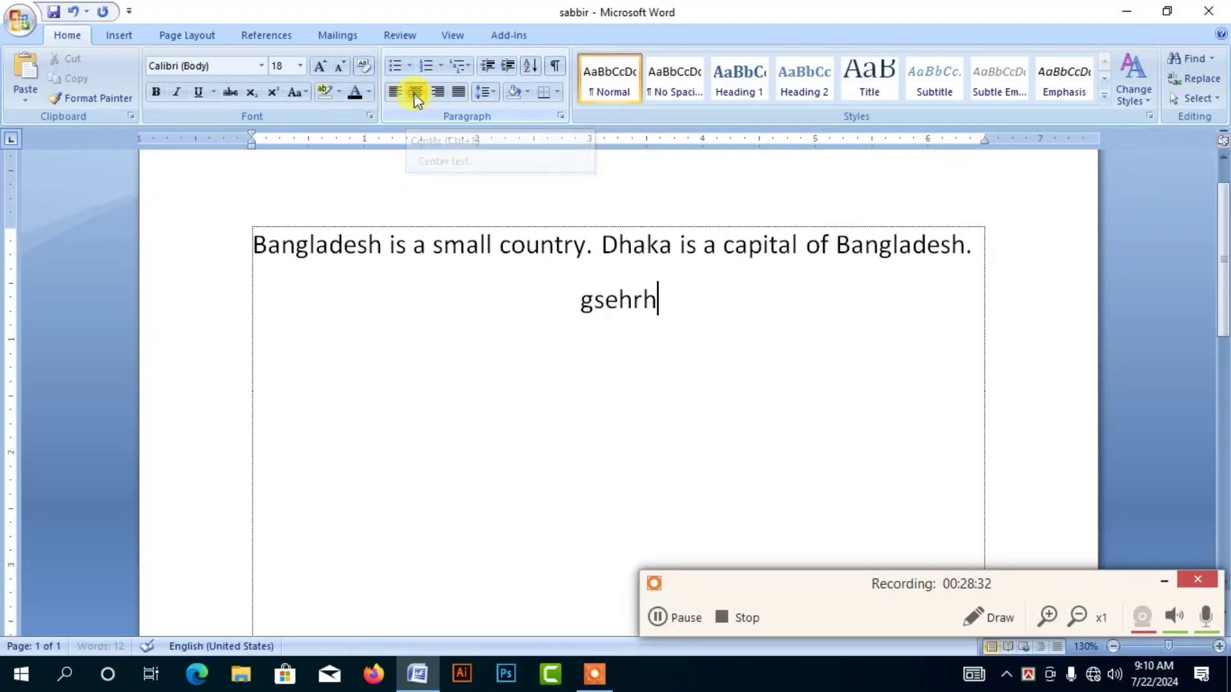
pyautogui.click(439, 93)
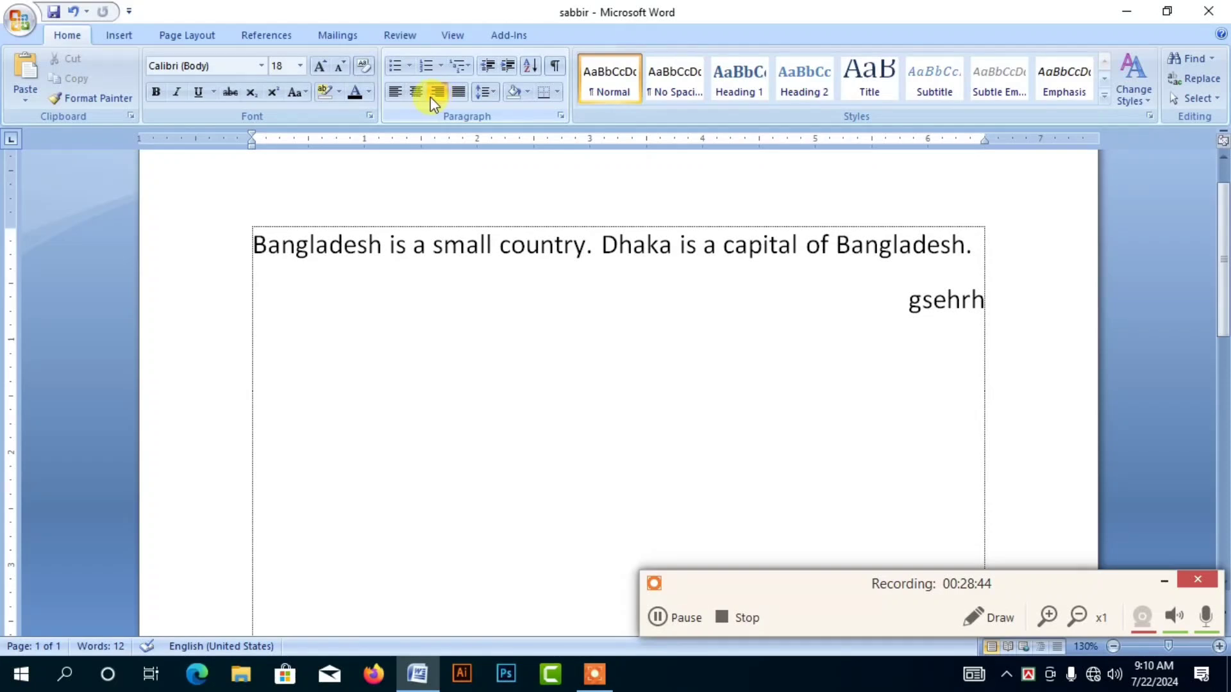
pyautogui.click(416, 93)
pyautogui.click(395, 93)
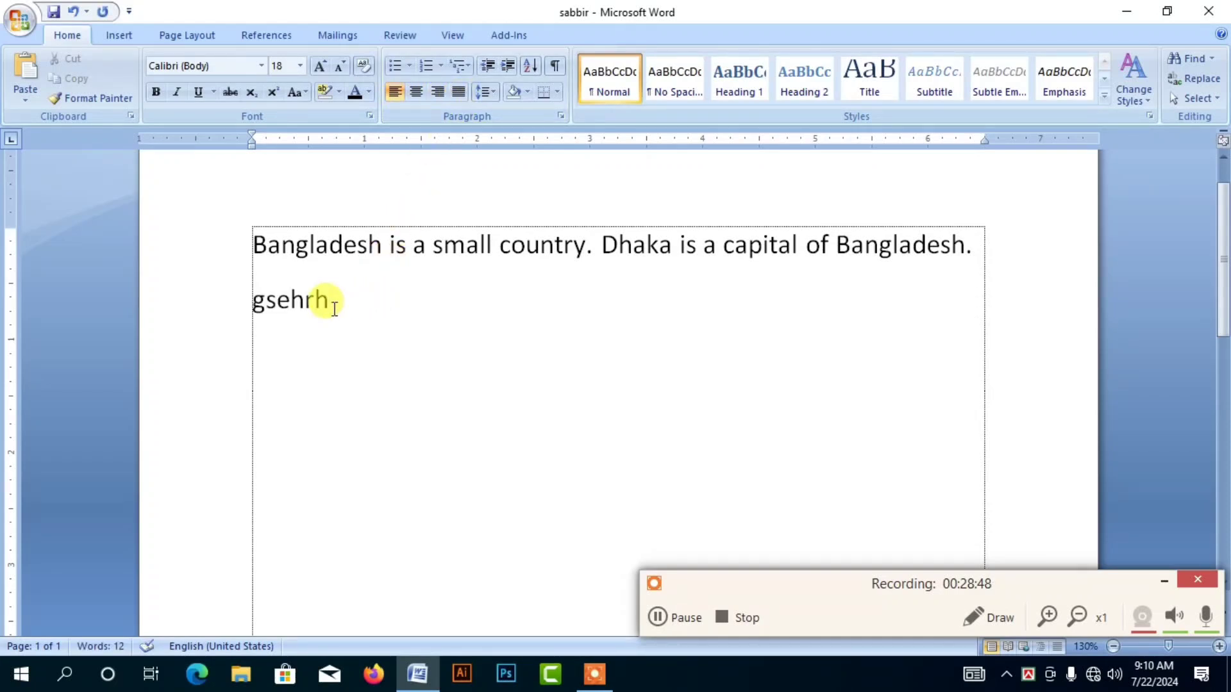
# Extend the second line with filler letters until it wraps, and justify both paragraphs.
pyautogui.write('hfghrfgggggggggggggg')
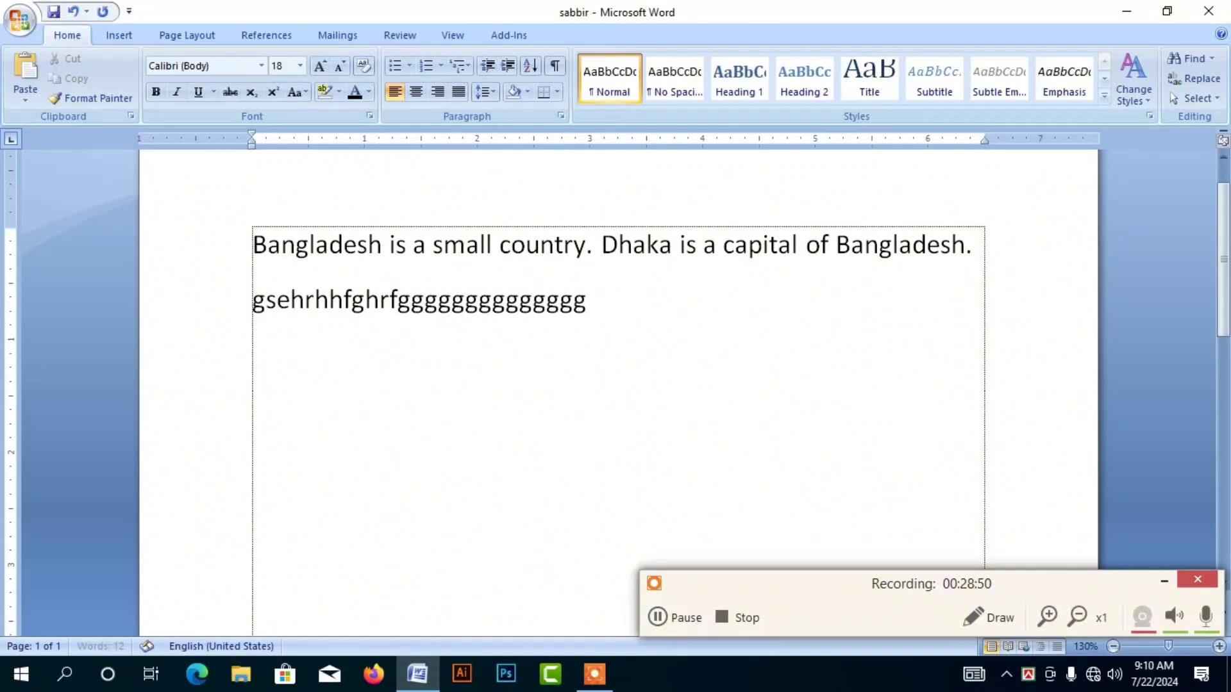
pyautogui.write('gggggggggggggggggggggggggggghghhkyhjlyi')
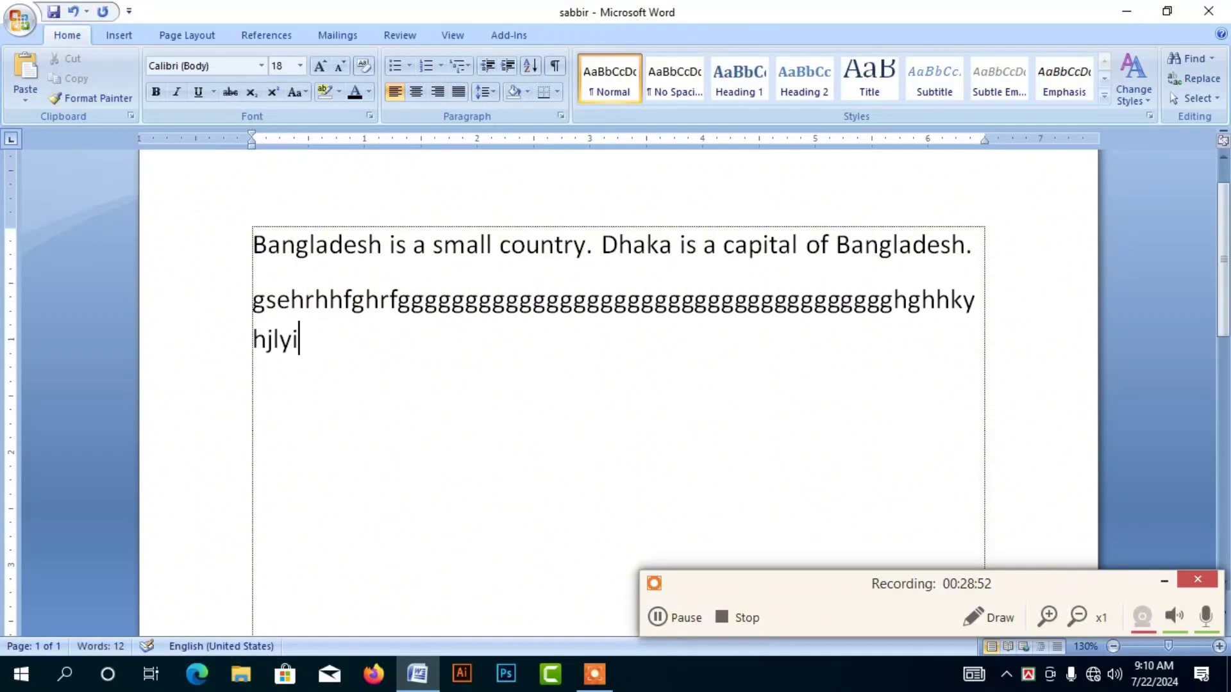
pyautogui.write('jhfgjhjhjhjghjtg')
pyautogui.moveTo(492, 367); pyautogui.dragTo(264, 238)
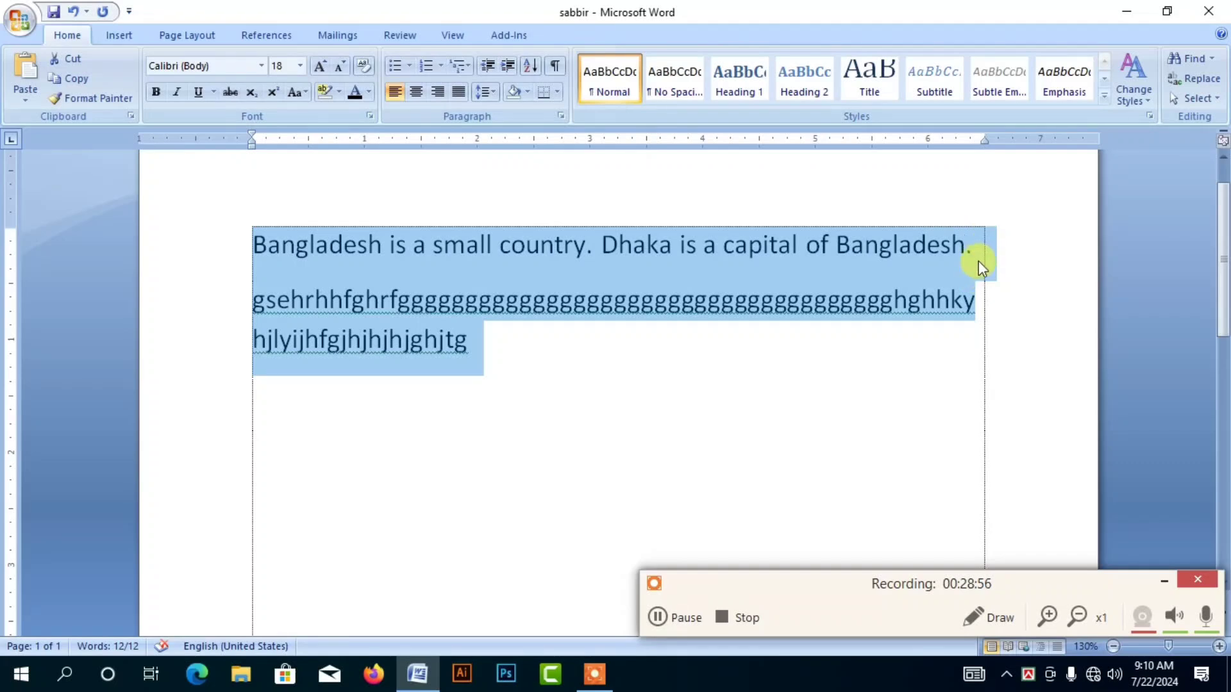
pyautogui.click(456, 93)
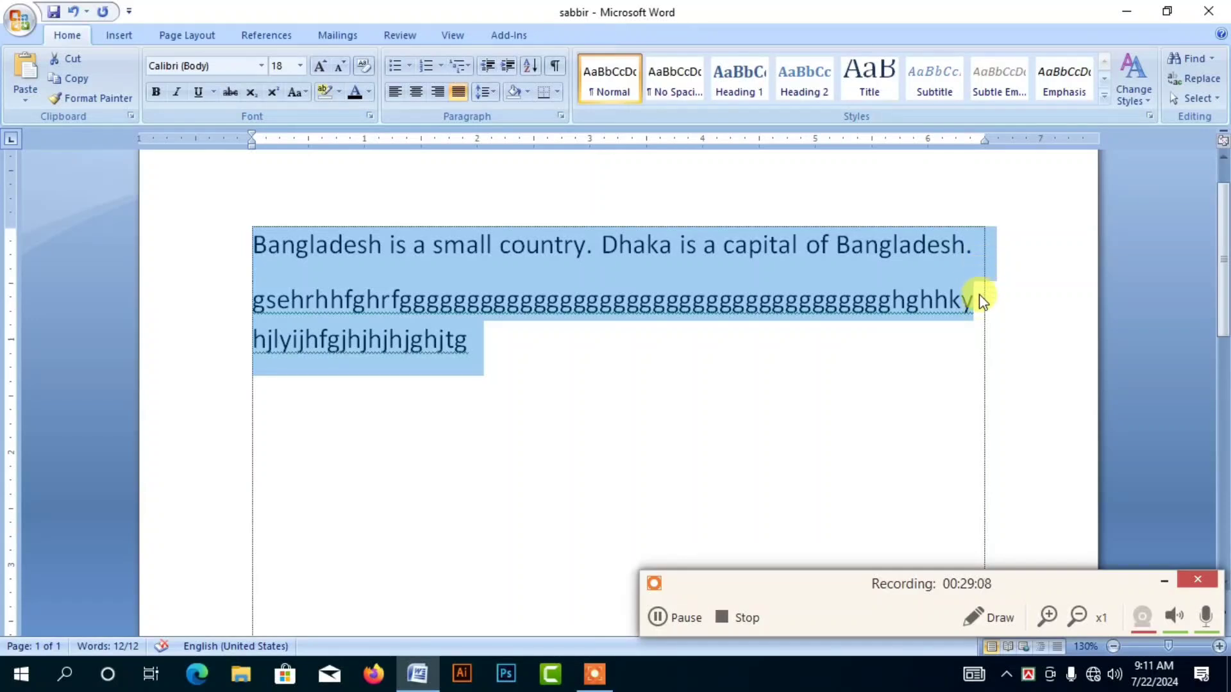
pyautogui.click(460, 94)
# Extend the justified first paragraph with filler letters onto further lines, and delete all filler text after the two sentences.
pyautogui.click(974, 250)
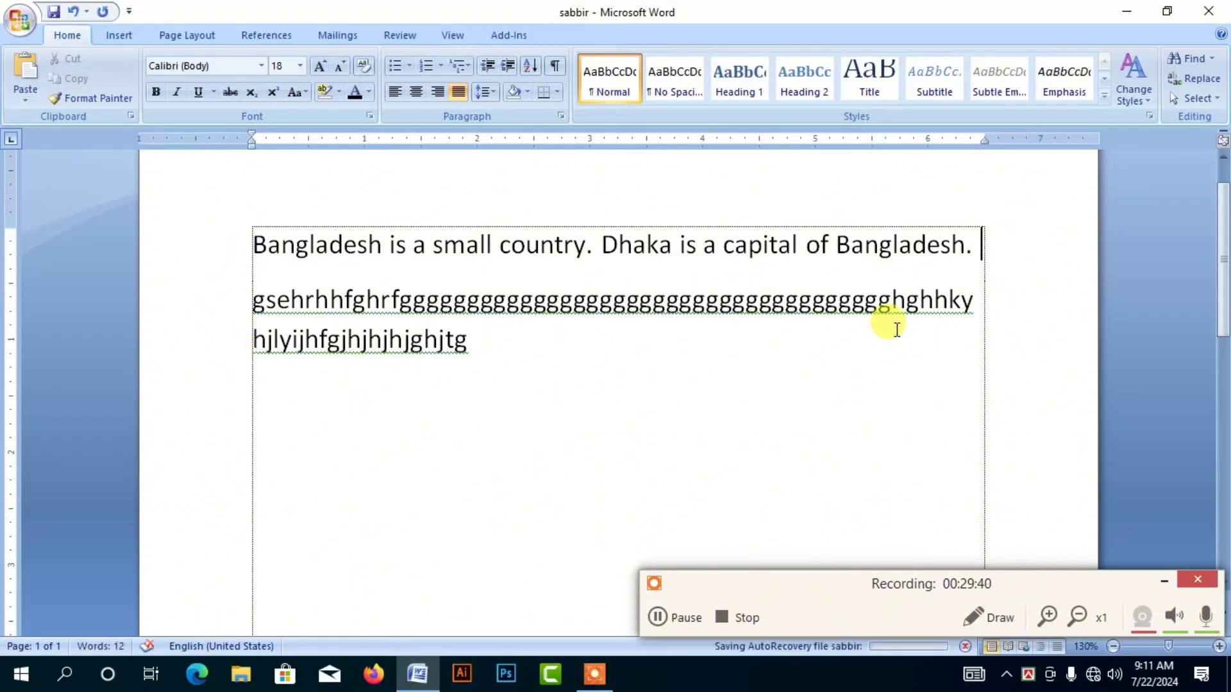
pyautogui.write('ksdfjsklfjs')
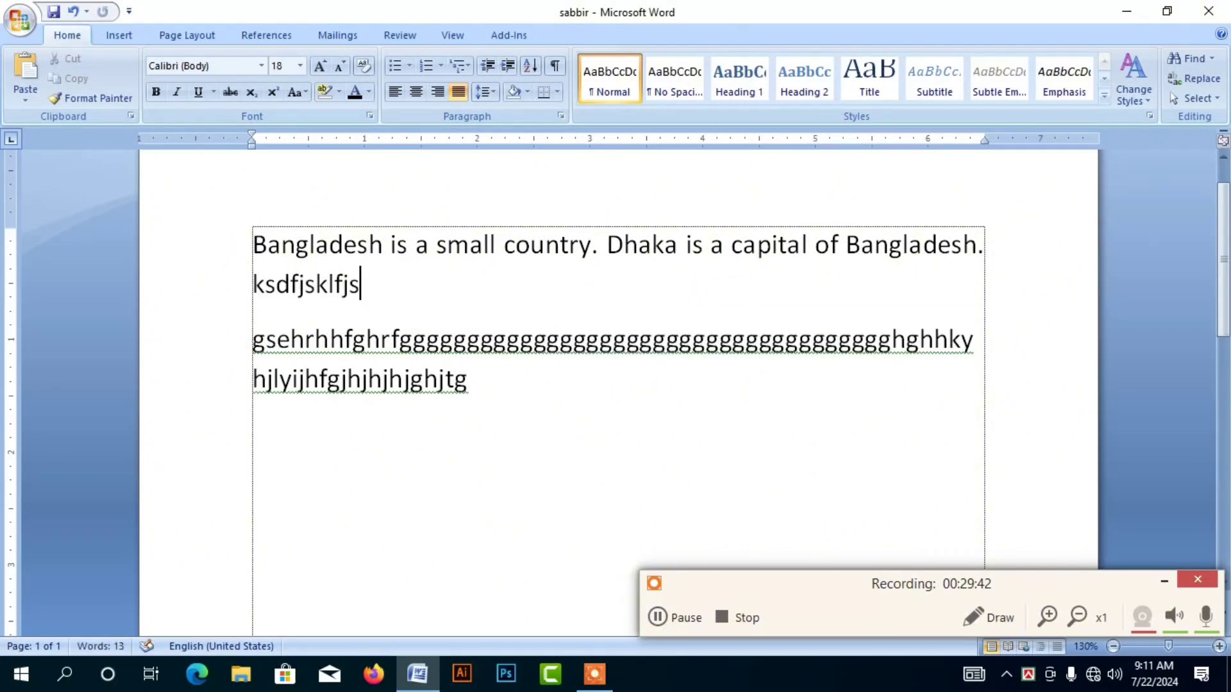
pyautogui.write('jfklsjfksjfsjfsjfpsfpowf')
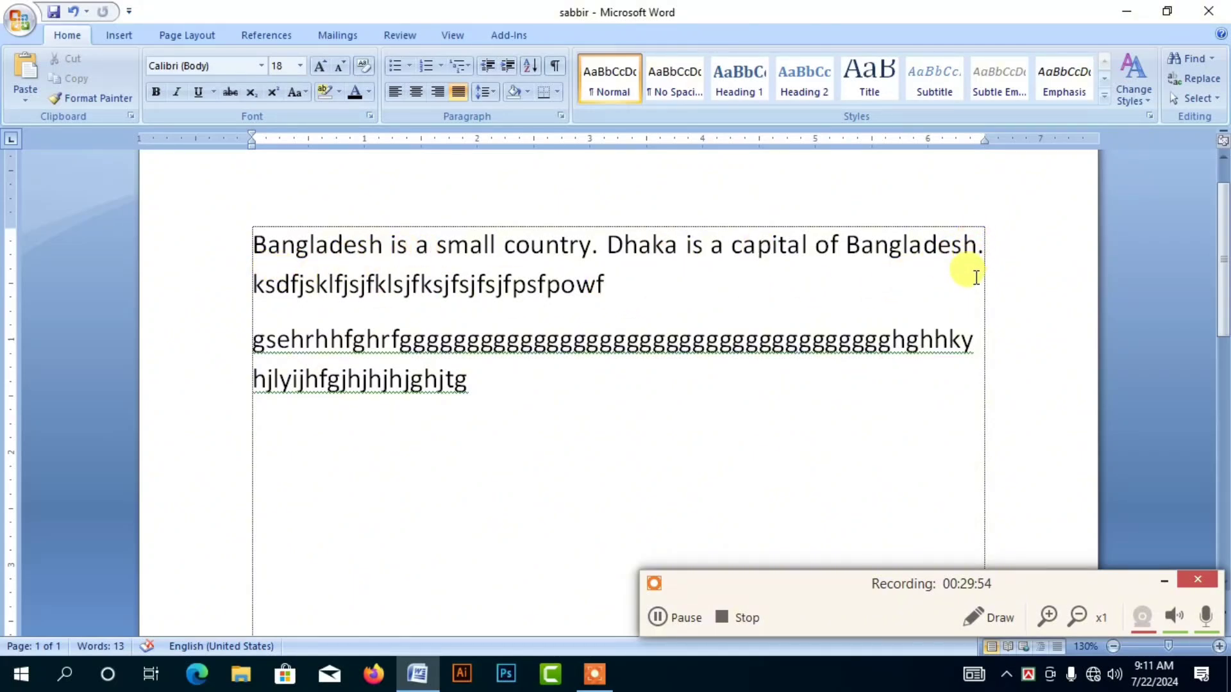
pyautogui.write('fffgefligjoirjiogioh')
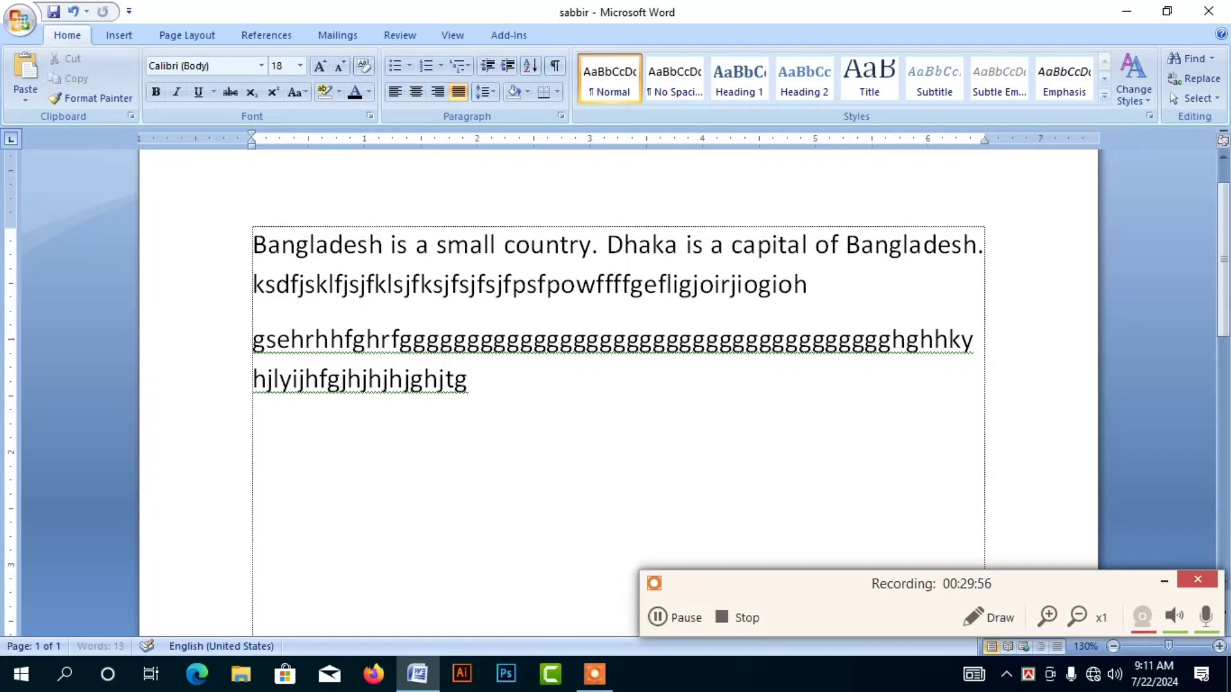
pyautogui.write('otihijhiojohoojgkj')
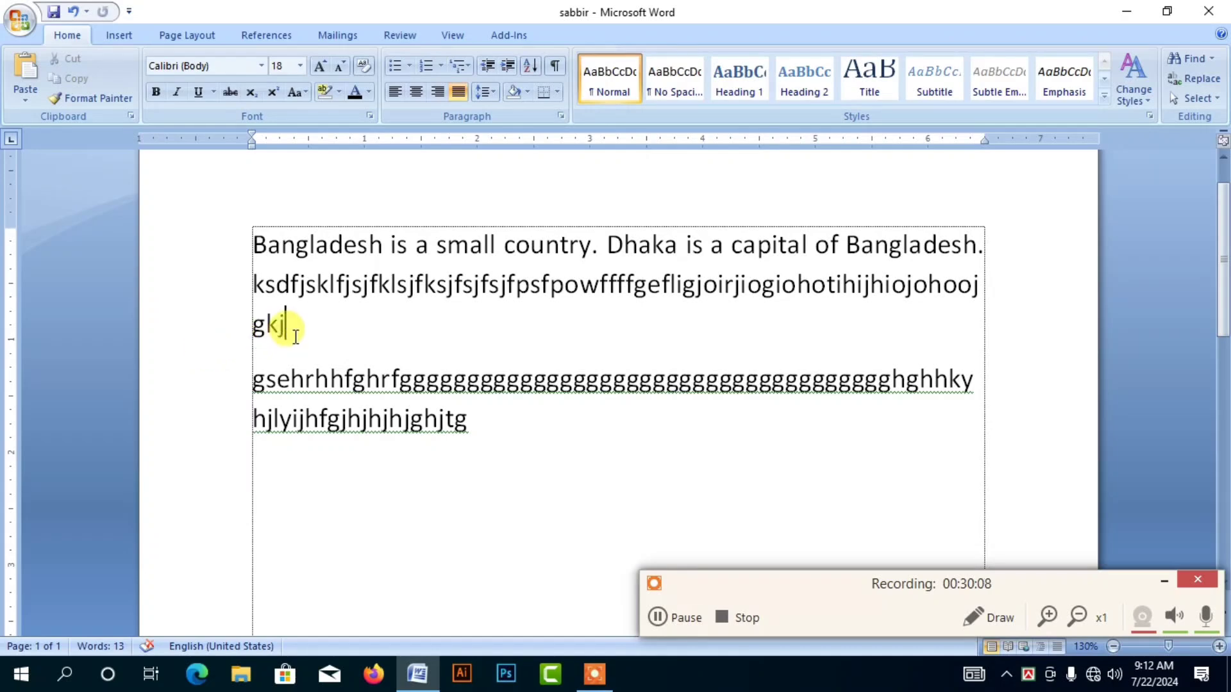
pyautogui.moveTo(237, 263); pyautogui.dragTo(530, 432)
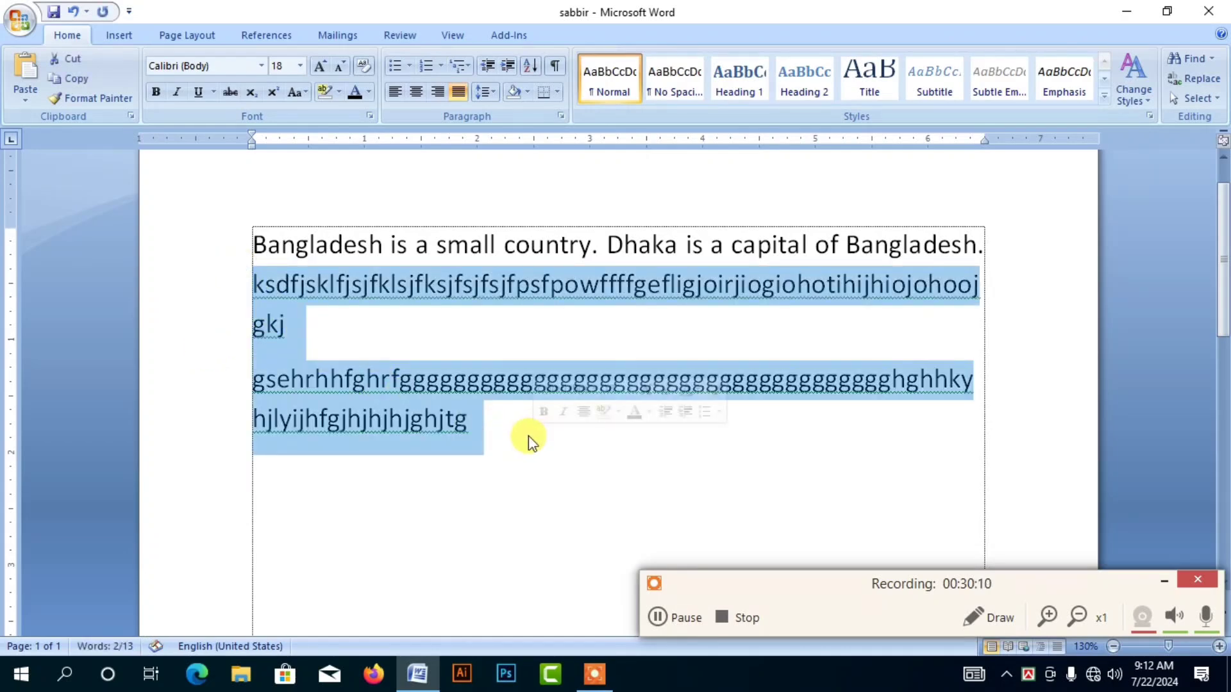
pyautogui.press('BackSpace')
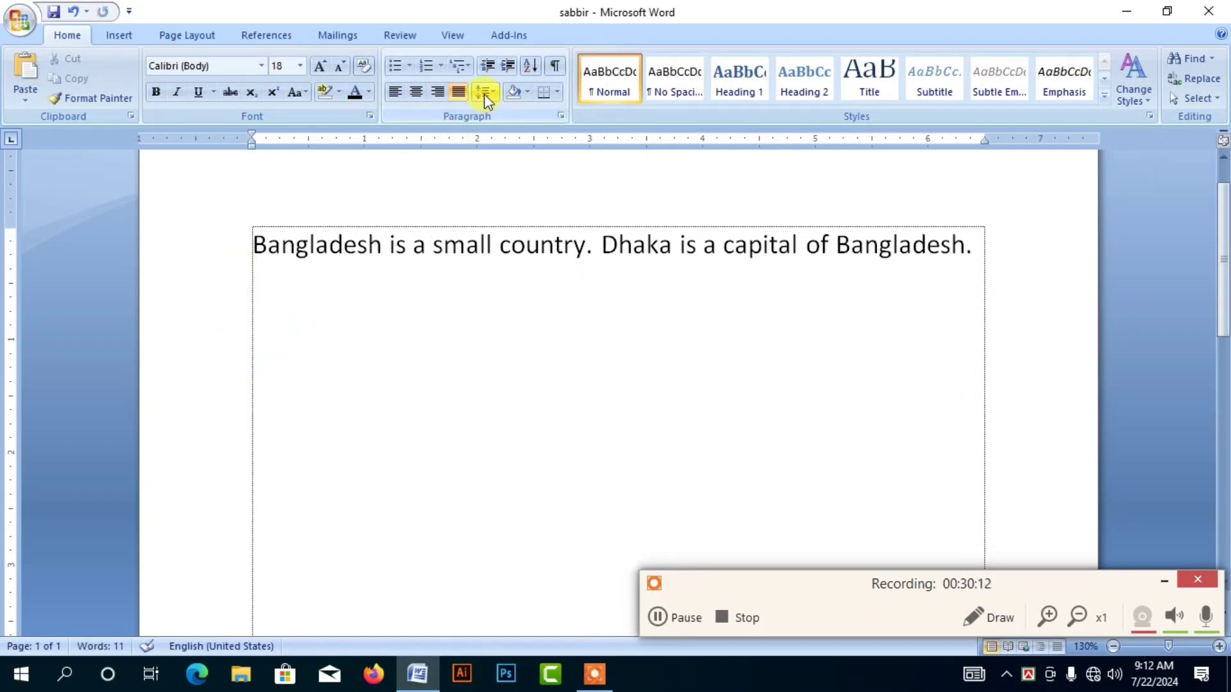
# Copy the line with the two sentences and paste it three times below as separate paragraphs.
pyautogui.moveTo(981, 245); pyautogui.dragTo(263, 267)
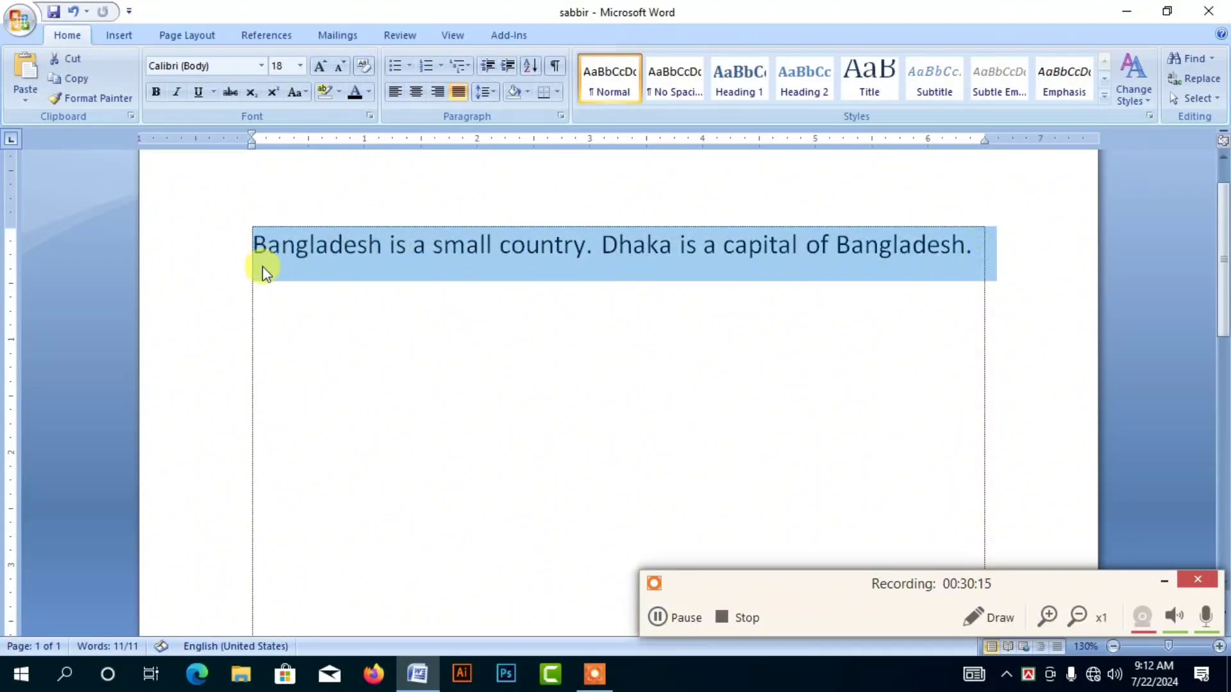
pyautogui.click(987, 254)
pyautogui.press('Return')
pyautogui.hotkey('ctrl', 'v')
pyautogui.hotkey('ctrl', 'v')
pyautogui.hotkey('ctrl', 'v')
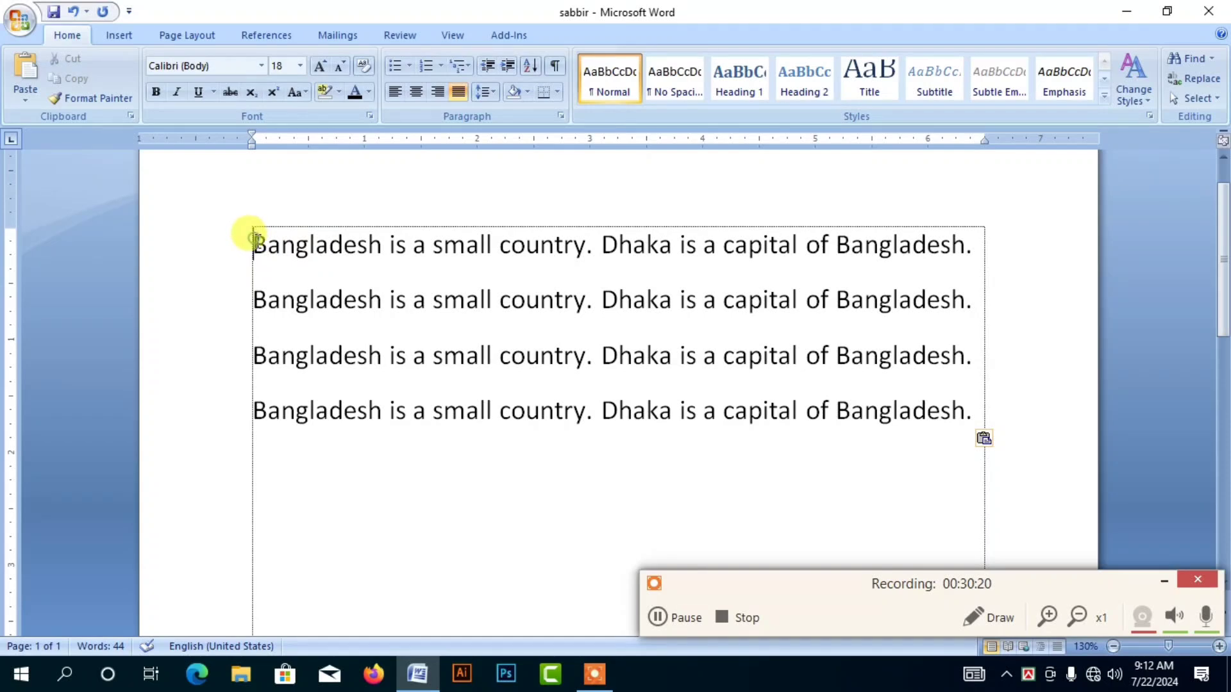
# Select text across all four paragraphs and try line spacing values of 1.0, 1.15 and 3.0 on them.
pyautogui.moveTo(248, 236); pyautogui.dragTo(295, 444)
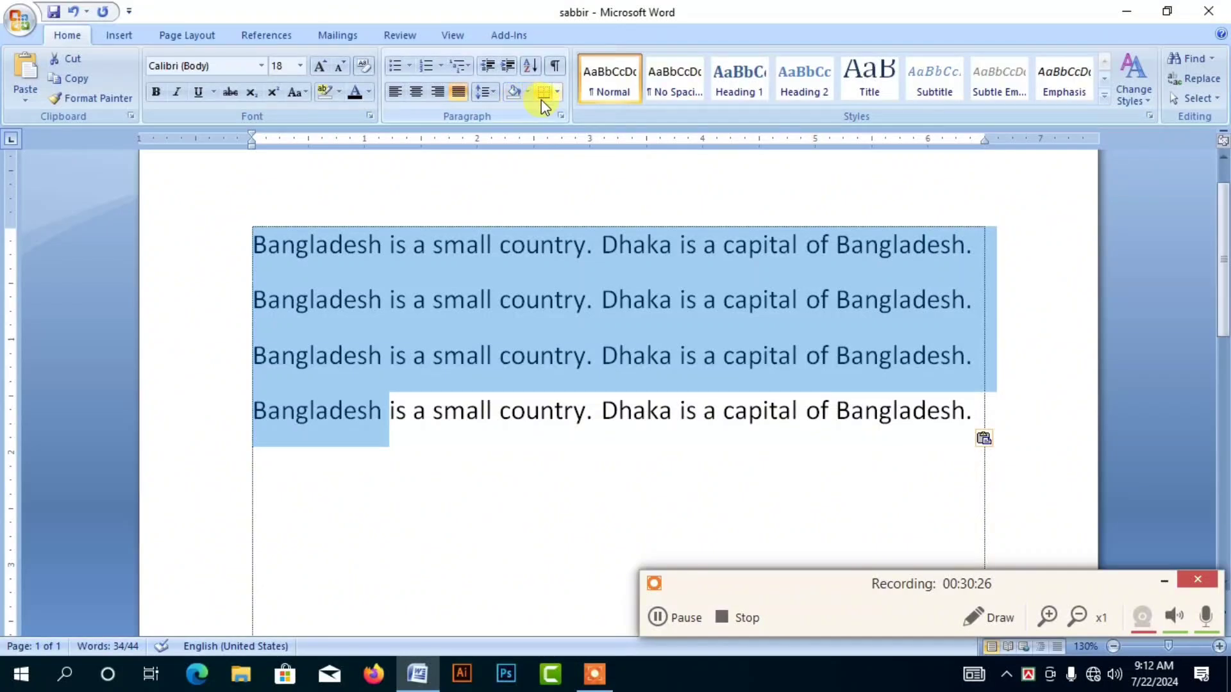
pyautogui.click(486, 91)
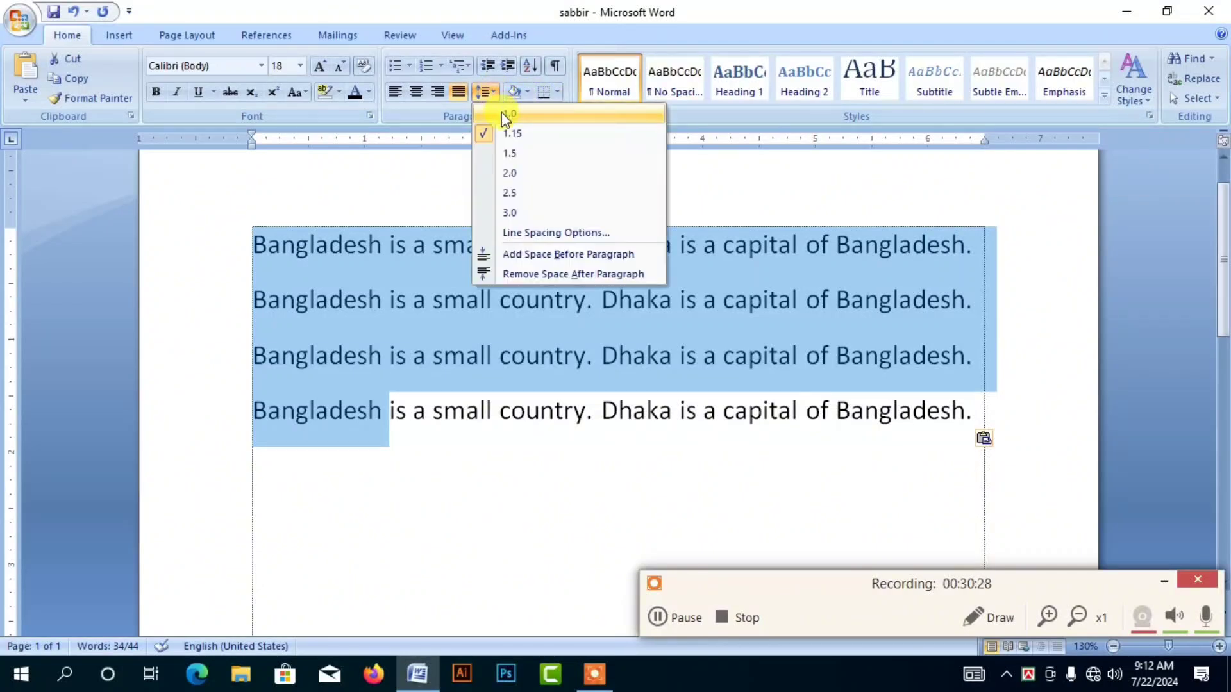
pyautogui.click(501, 113)
pyautogui.click(485, 91)
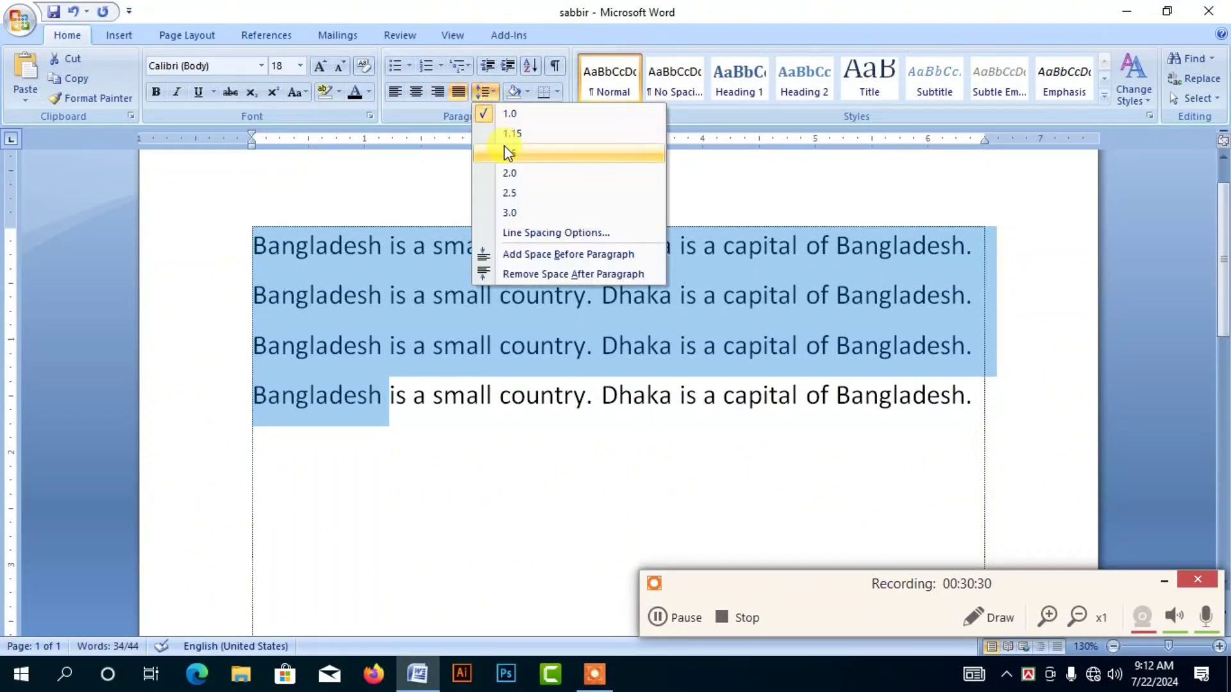
pyautogui.click(508, 135)
pyautogui.click(490, 93)
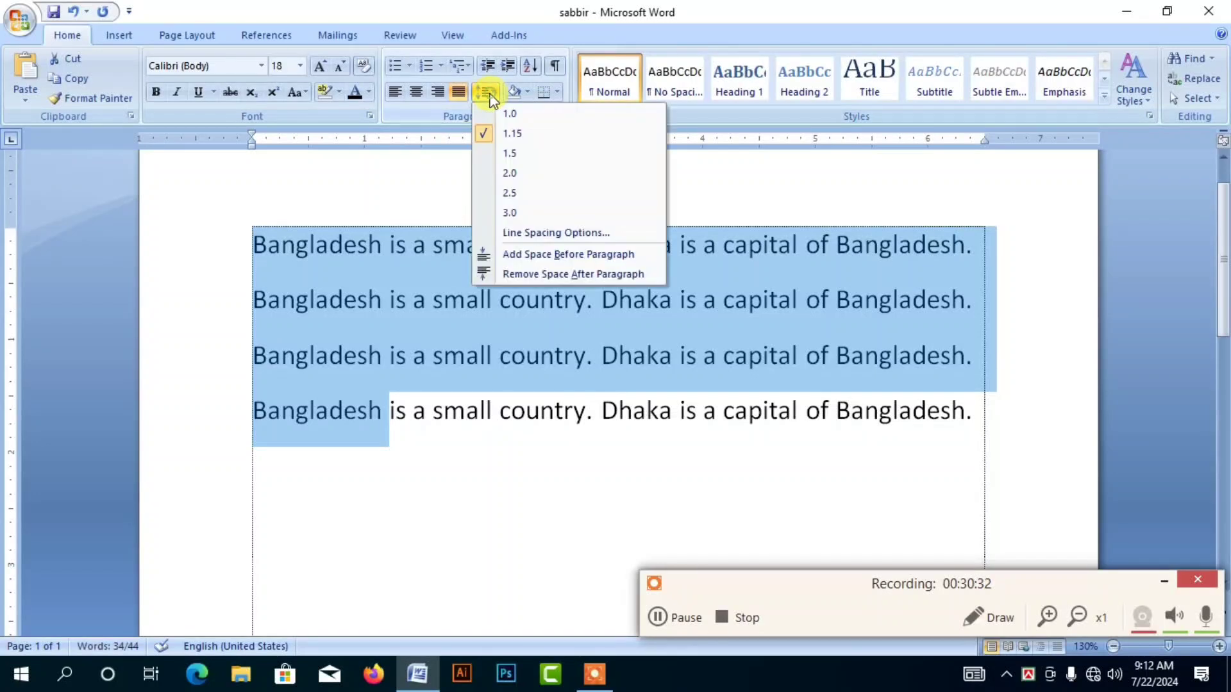
pyautogui.click(526, 215)
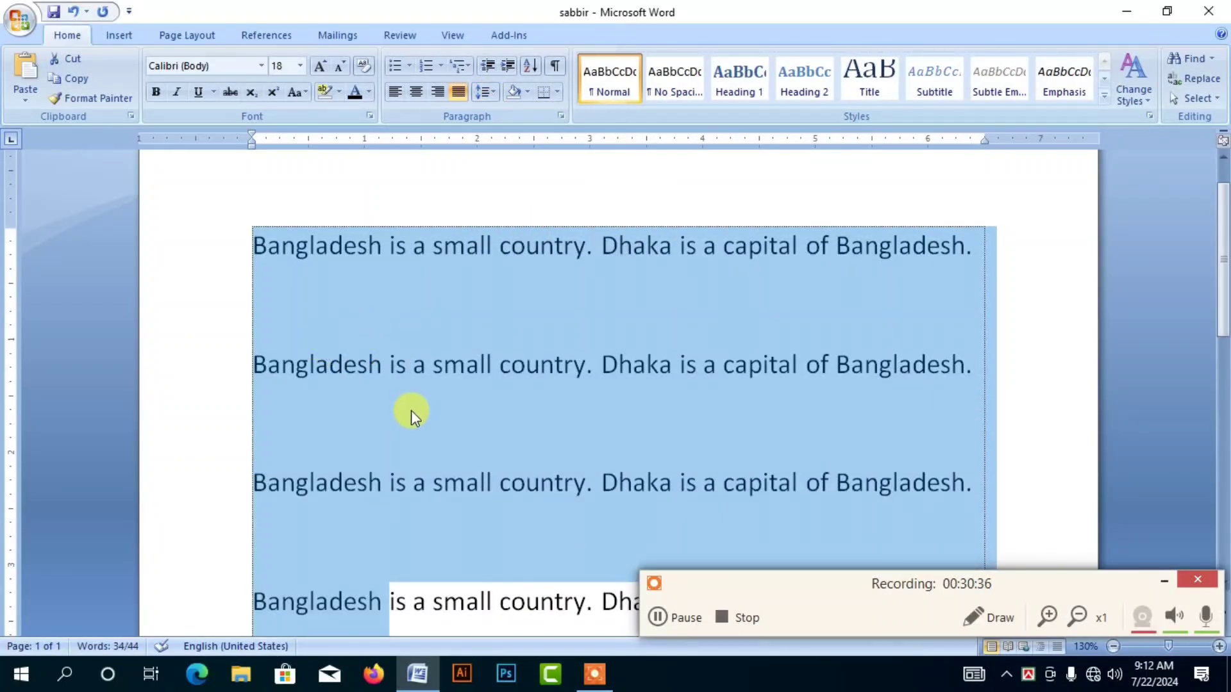
# Set the line spacing of the four paragraphs to 1.0 and clear the selection.
pyautogui.click(491, 93)
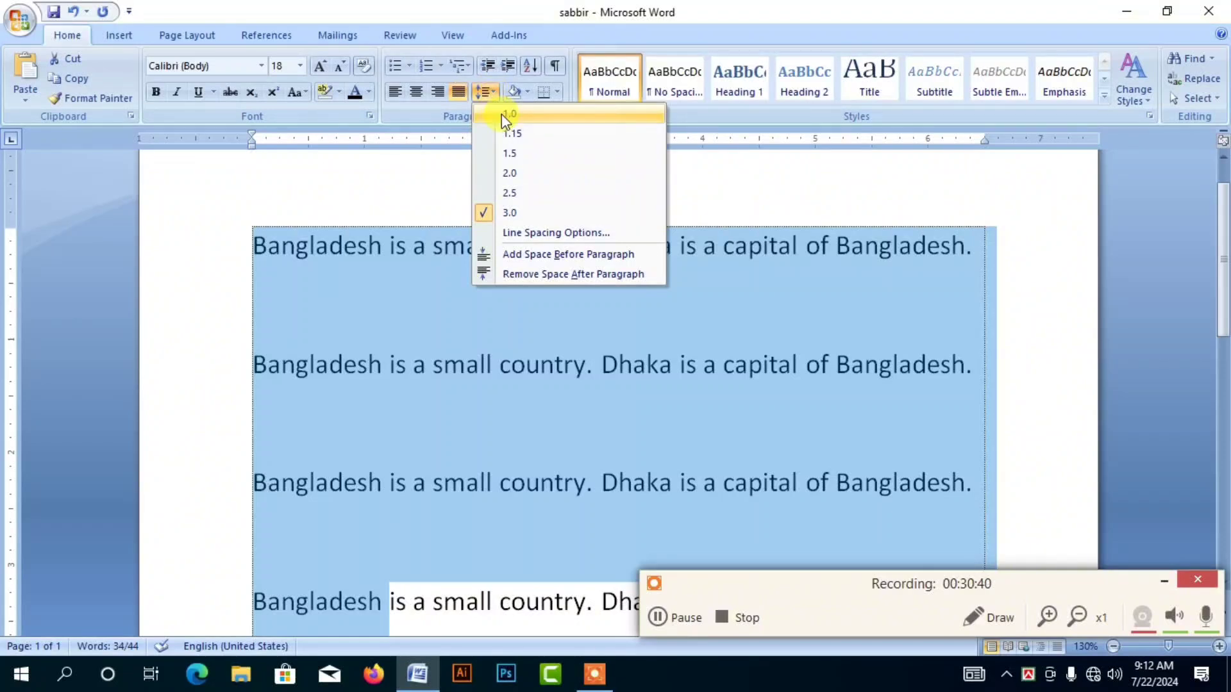
pyautogui.click(501, 114)
pyautogui.click(512, 314)
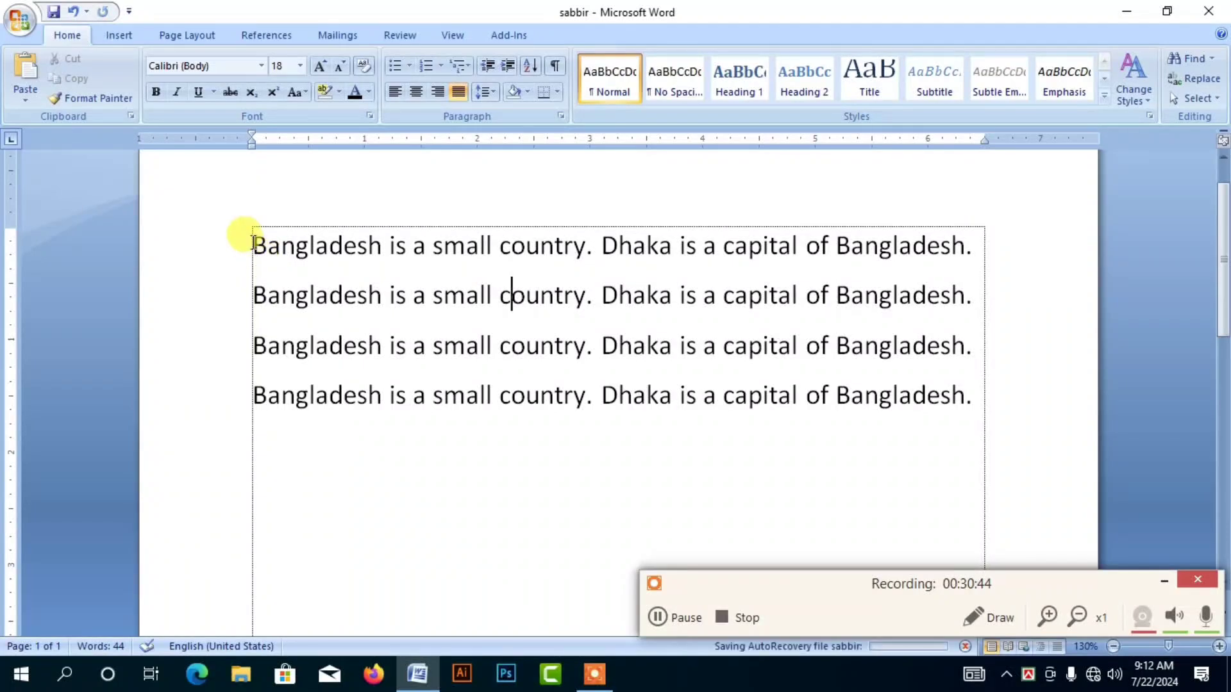
# In the paragraph settings of all four lines, set spacing after to 0 pt and suppress space between paragraphs of the same style.
pyautogui.moveTo(253, 244); pyautogui.dragTo(981, 418)
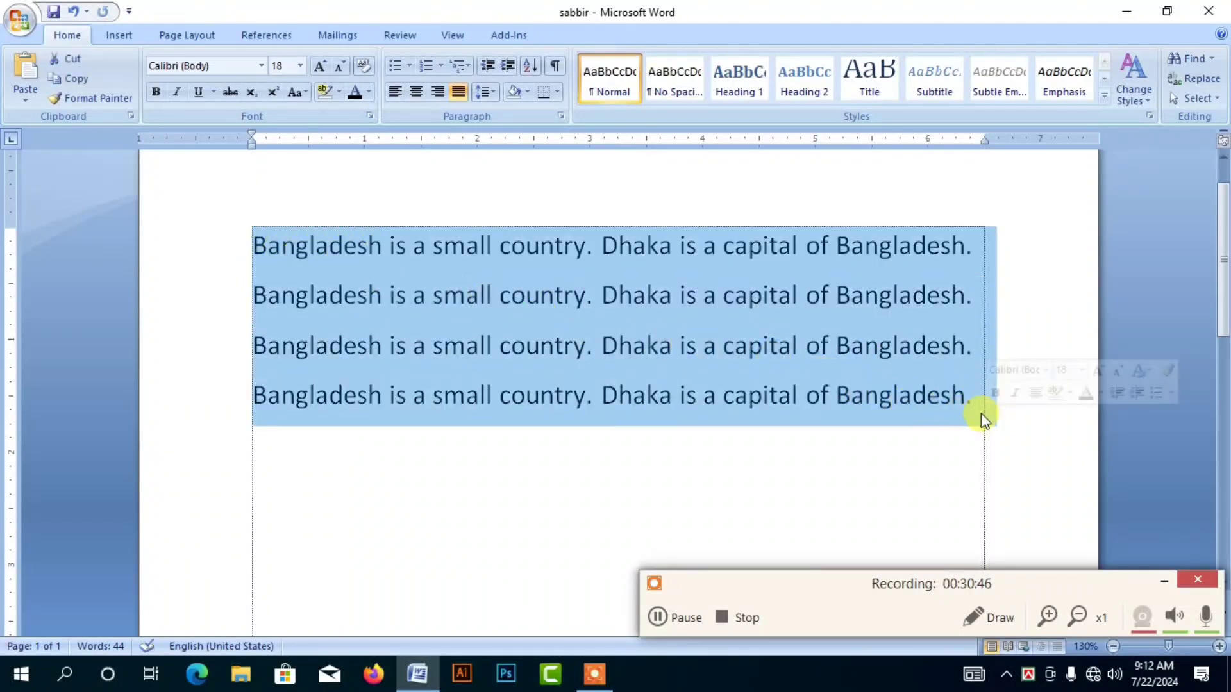
pyautogui.rightClick(453, 283)
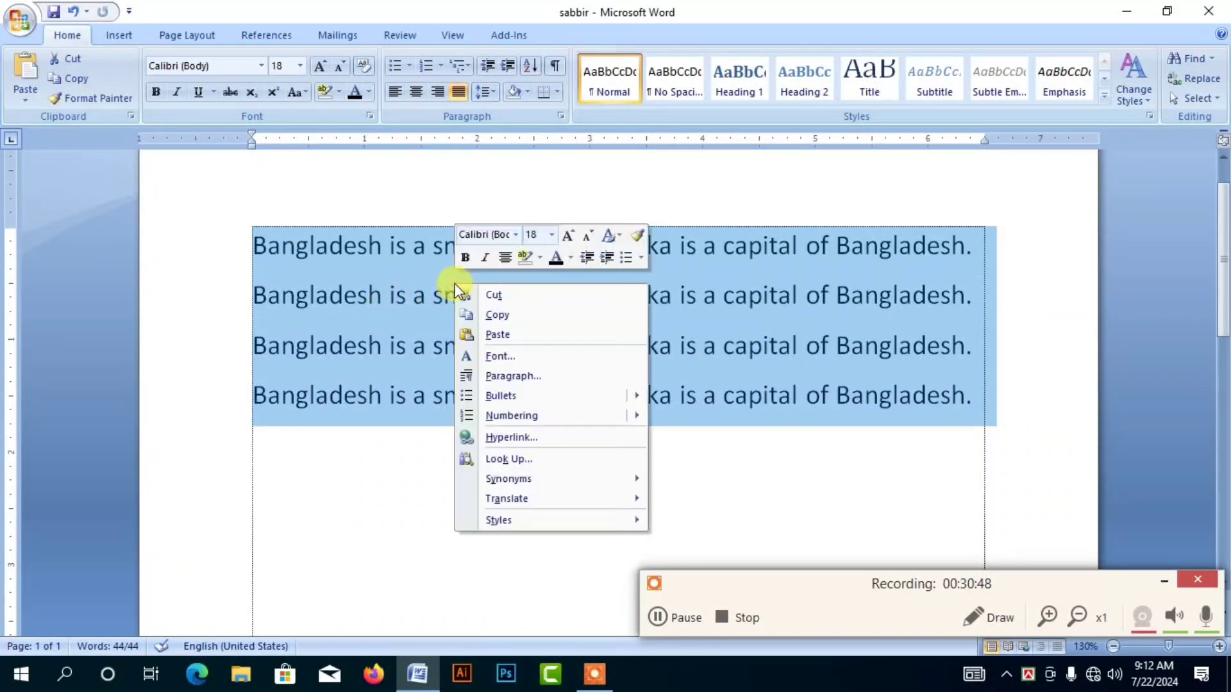
pyautogui.click(579, 377)
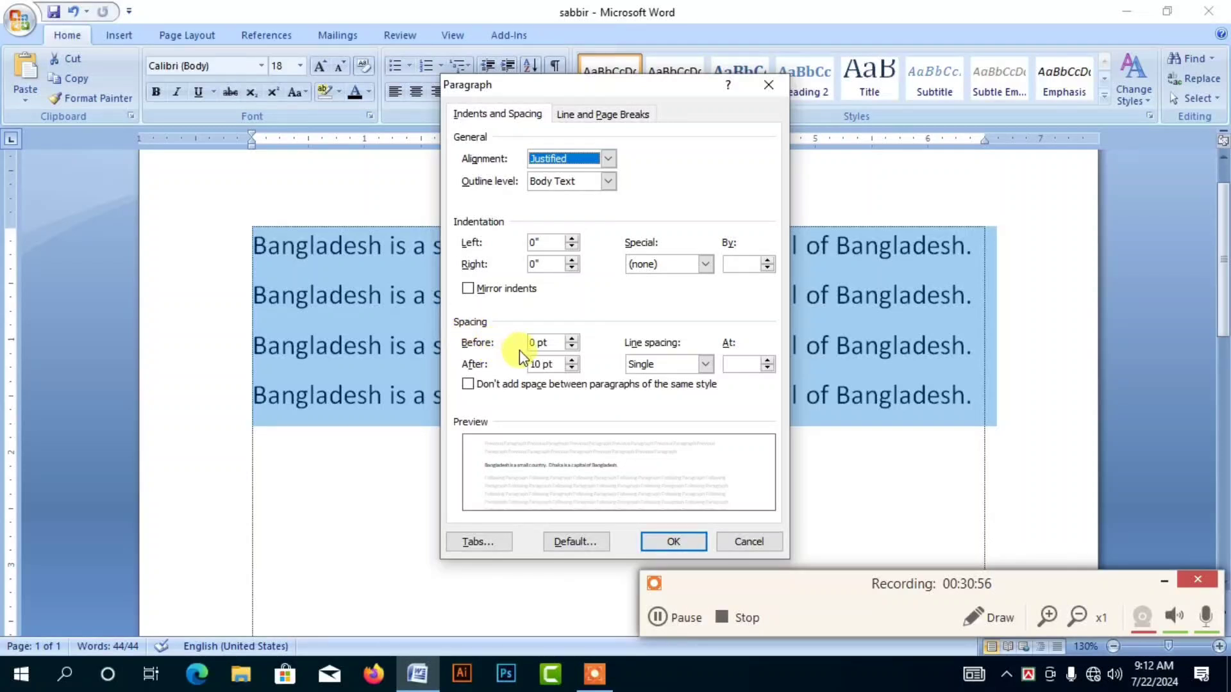
pyautogui.moveTo(540, 365); pyautogui.dragTo(504, 371)
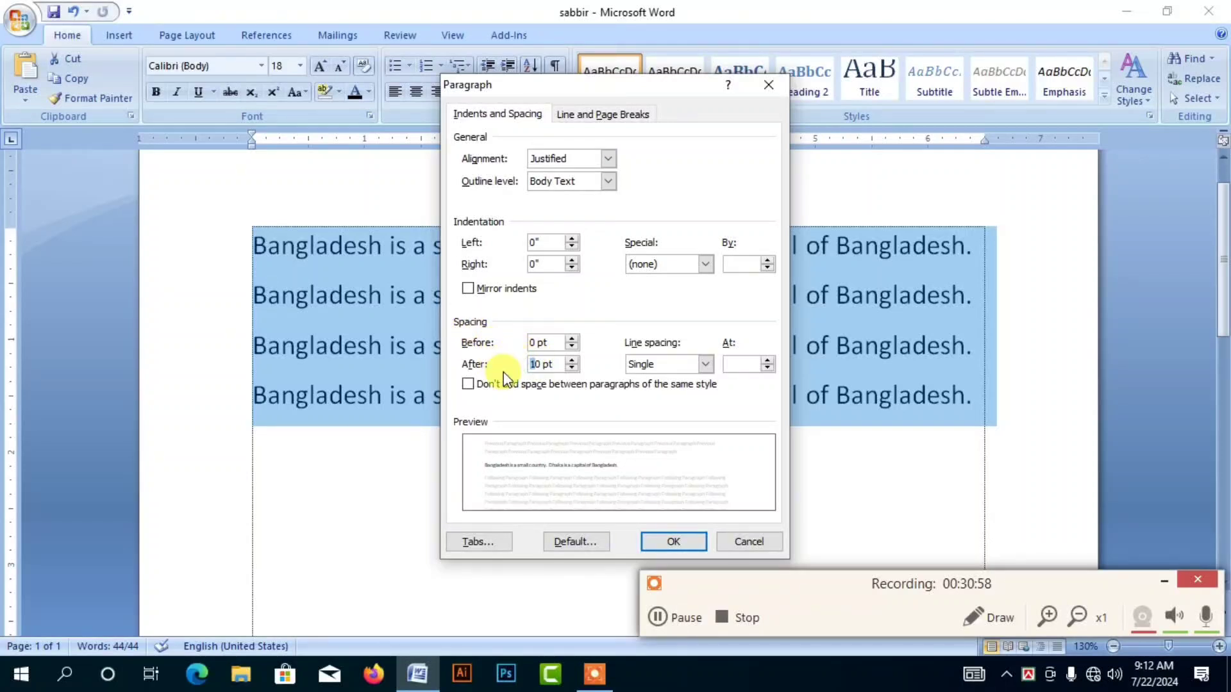
pyautogui.write('0')
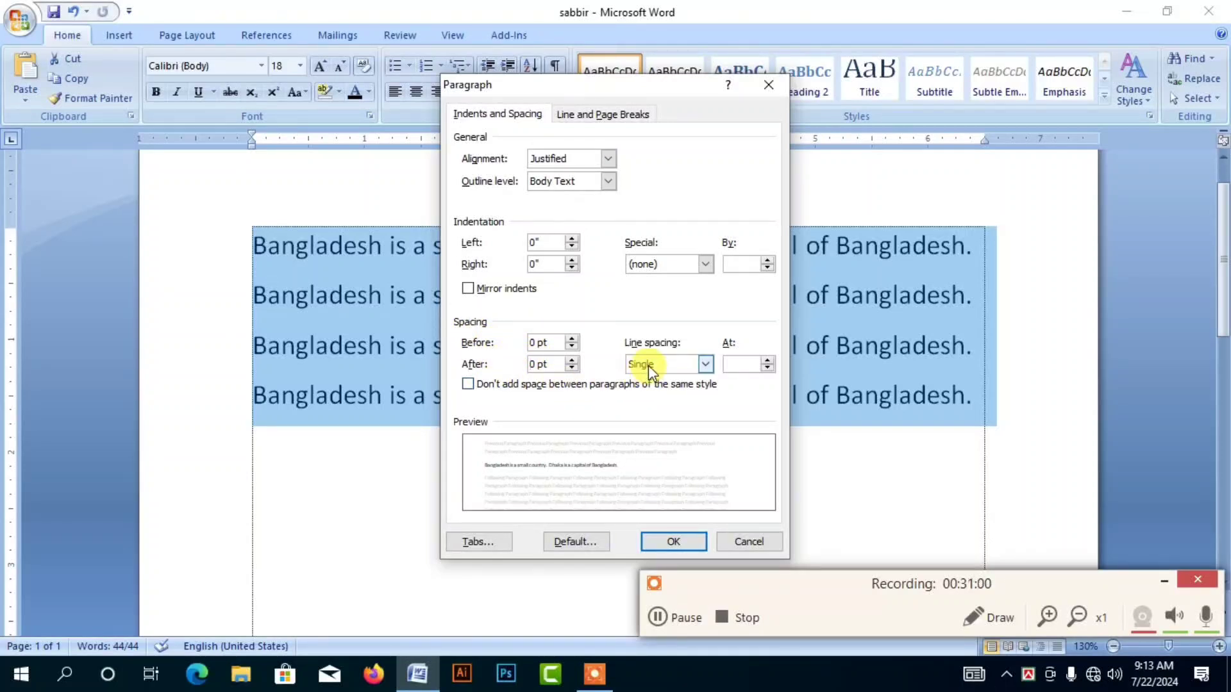
pyautogui.click(468, 384)
pyautogui.click(670, 539)
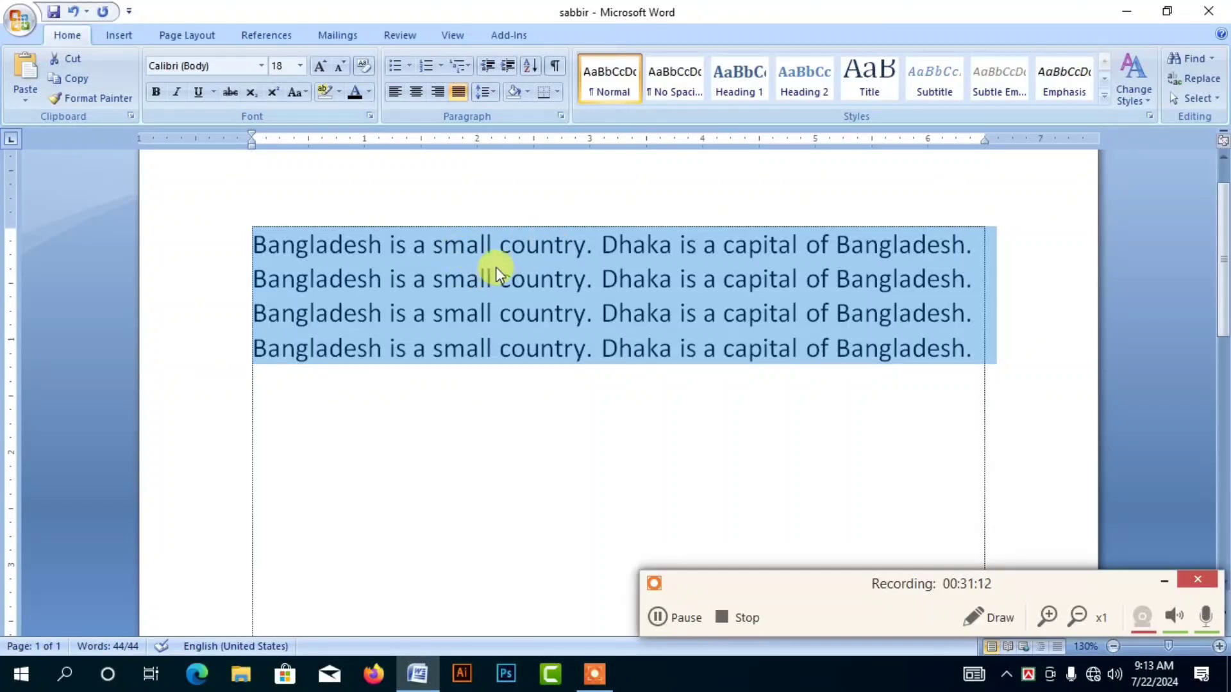
# Open the line spacing options for the four selected lines, and close them without changing any setting.
pyautogui.click(489, 92)
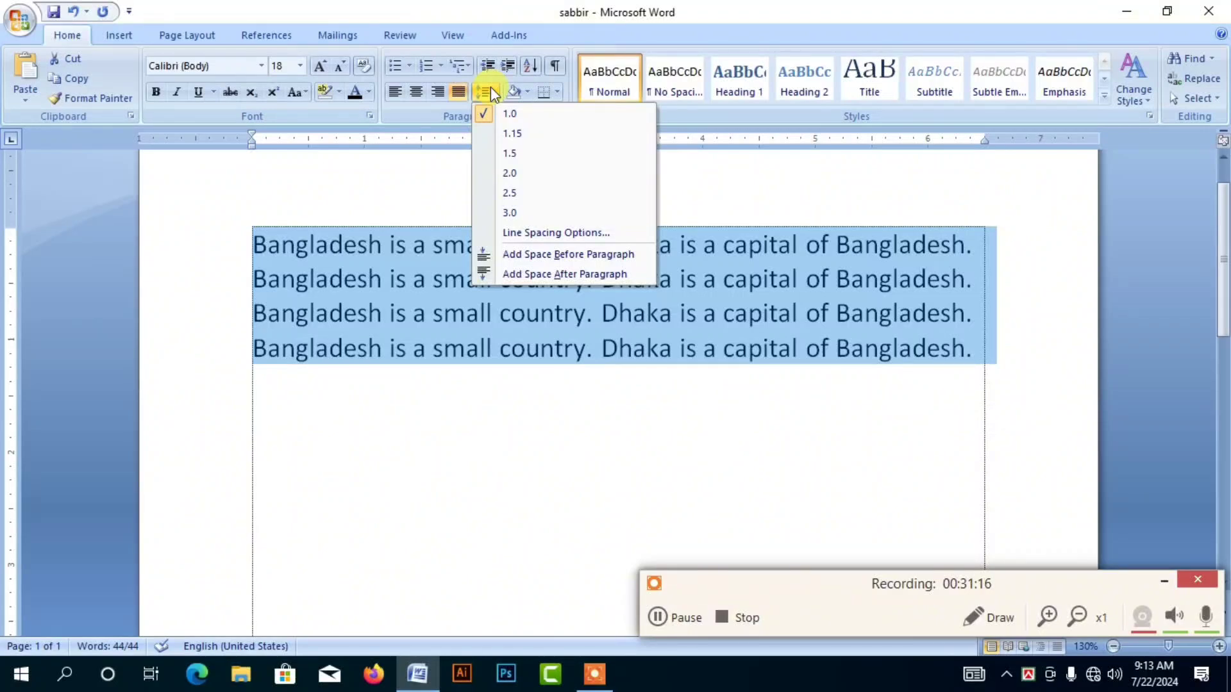
pyautogui.click(531, 233)
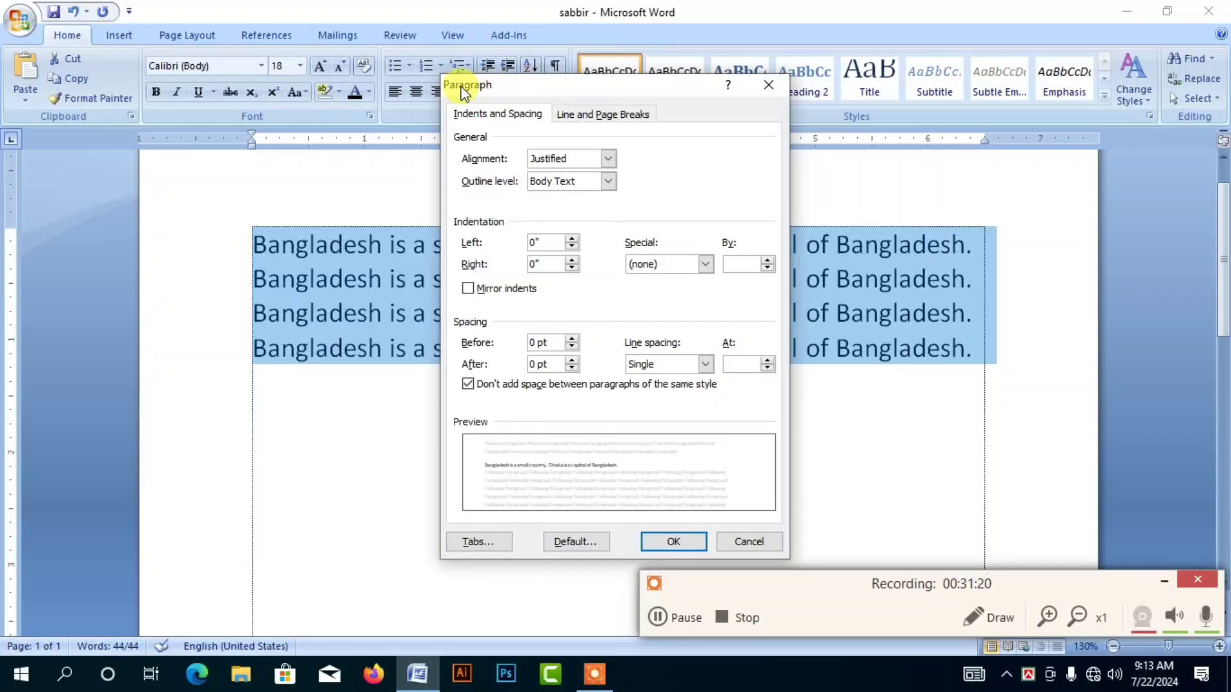
pyautogui.moveTo(463, 87); pyautogui.dragTo(441, 143)
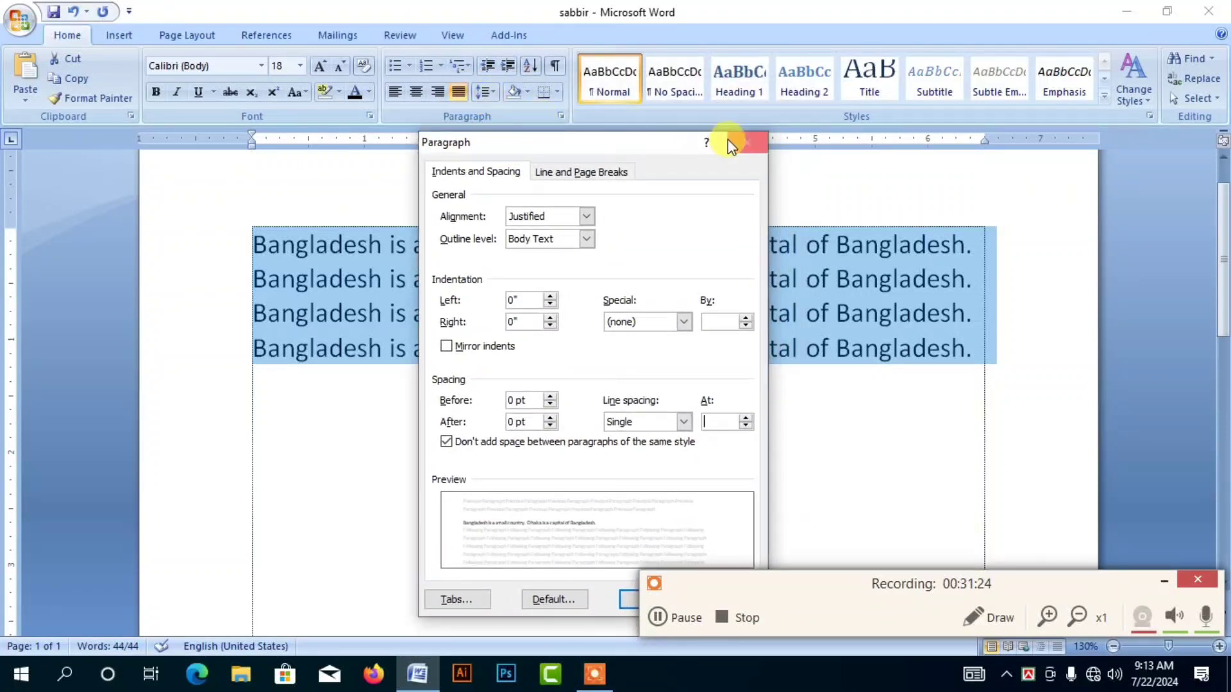
pyautogui.click(749, 143)
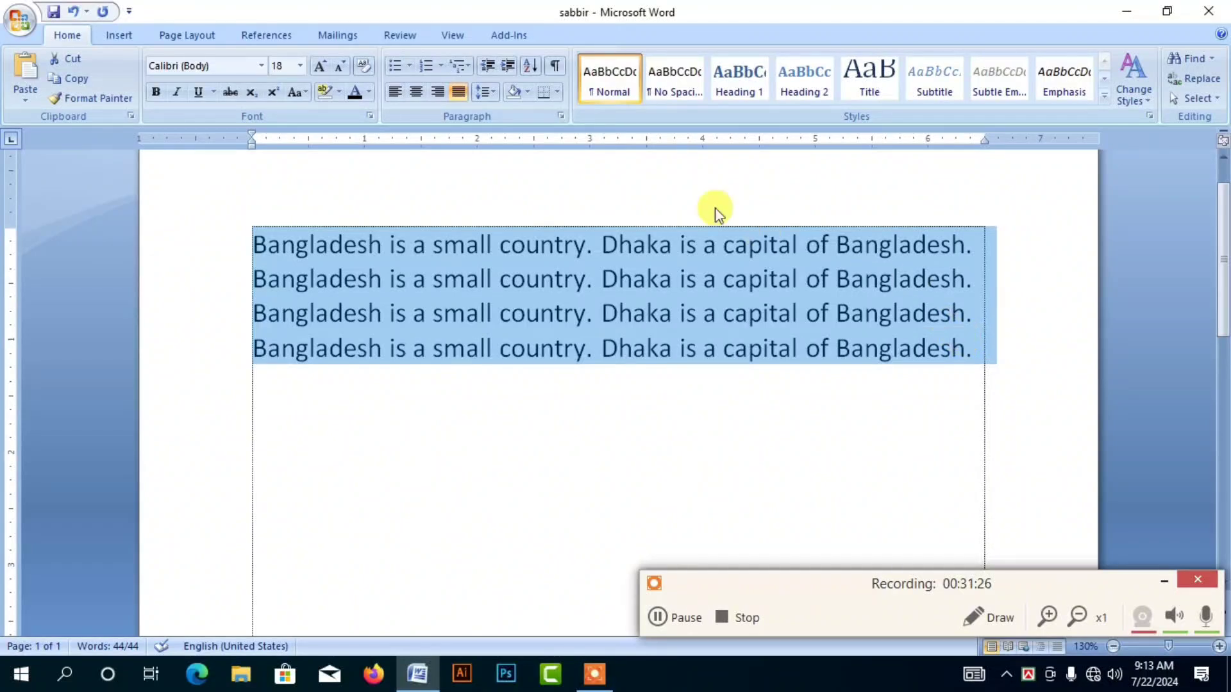
# Shade the four selected paragraphs black, and look at the text highlight colors without applying one.
pyautogui.click(527, 93)
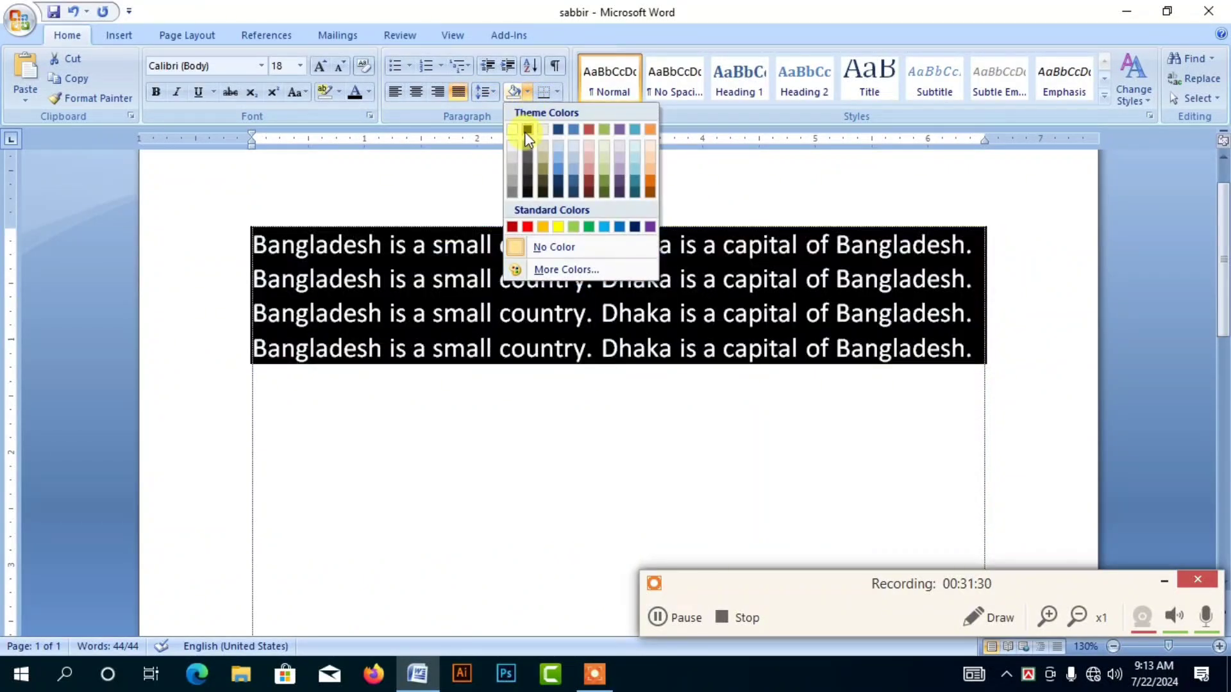
pyautogui.click(525, 131)
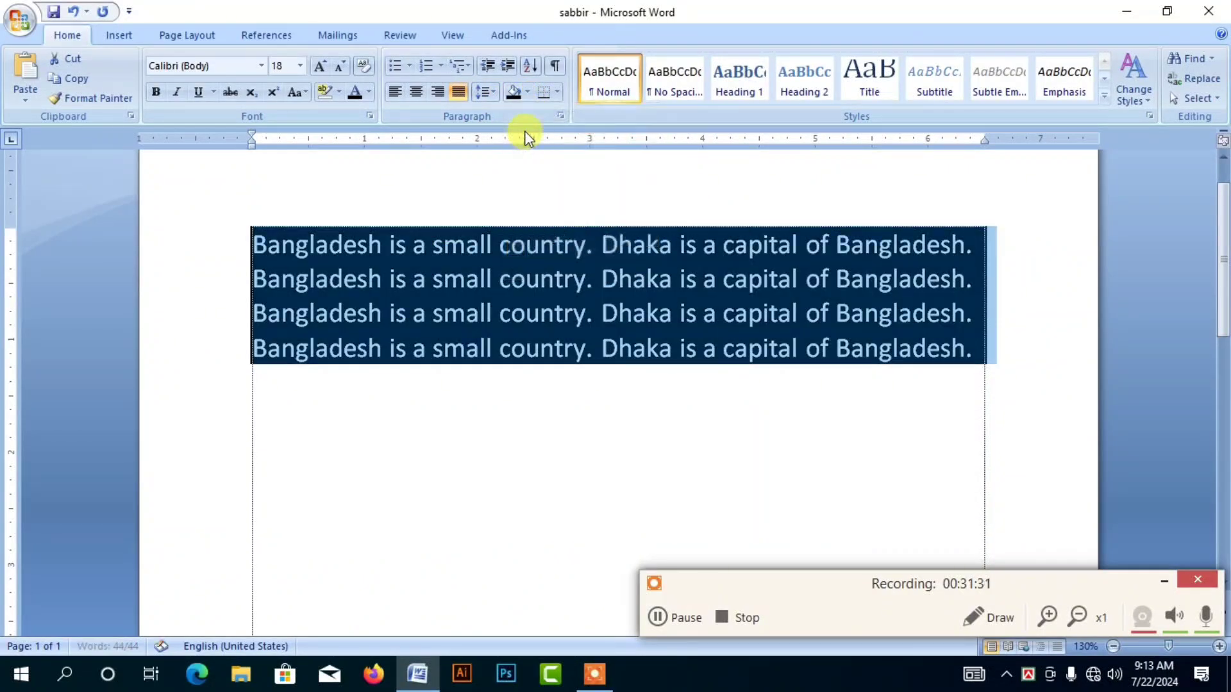
pyautogui.click(338, 93)
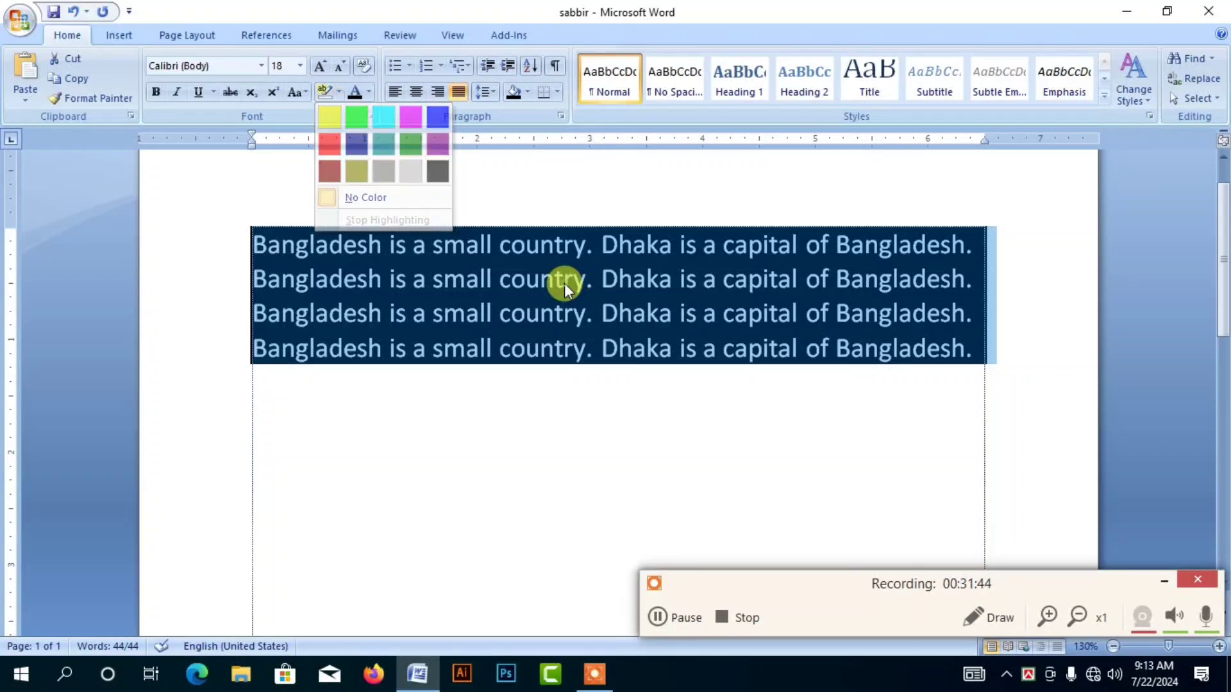
pyautogui.press('Escape')
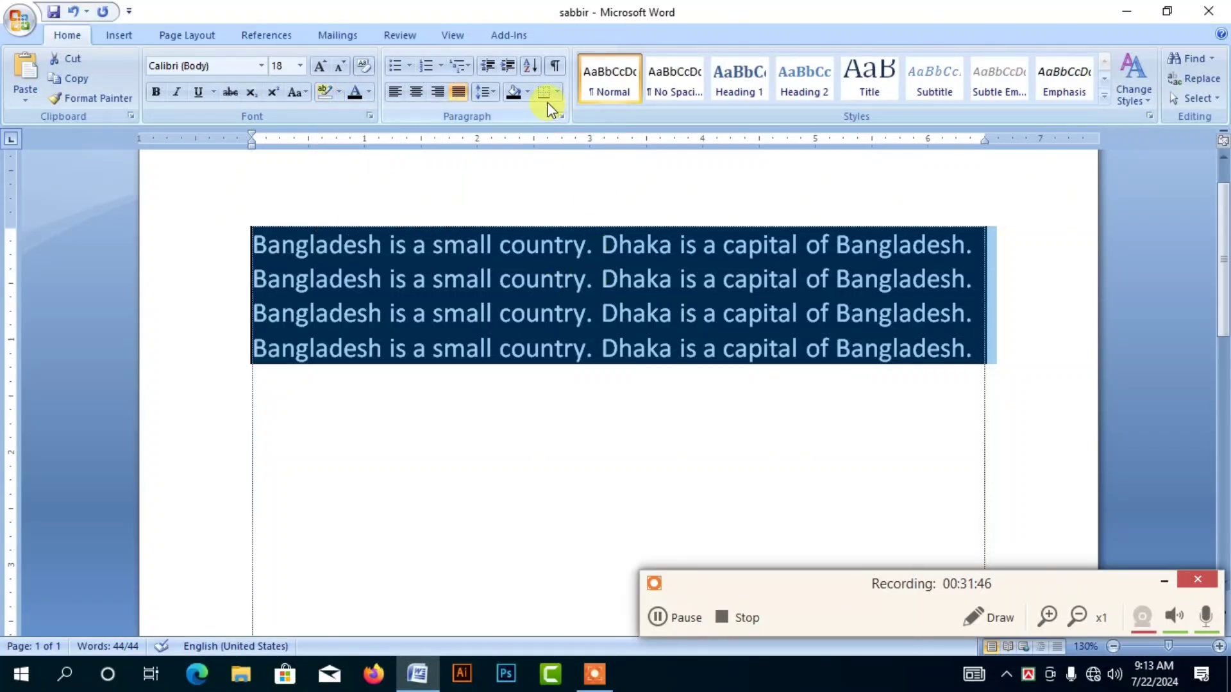
# Reselect all four lines and remove their paragraph shading by setting it to No Color.
pyautogui.click(649, 261)
pyautogui.moveTo(971, 350); pyautogui.dragTo(269, 242)
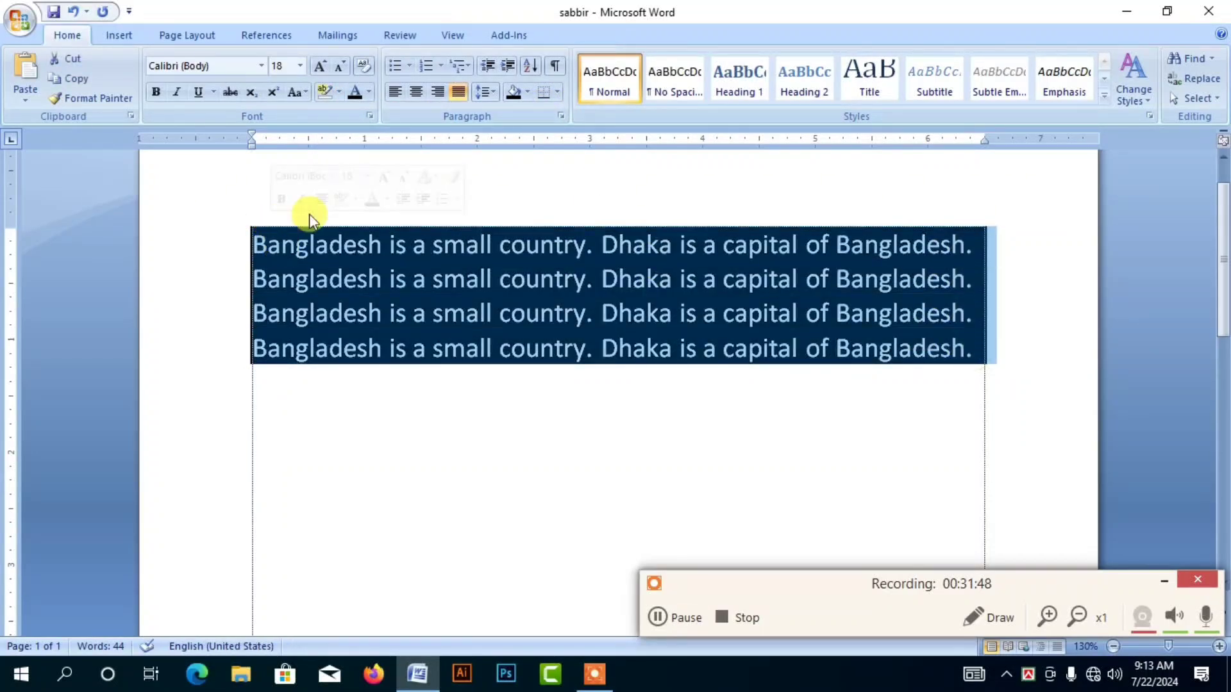
pyautogui.click(529, 88)
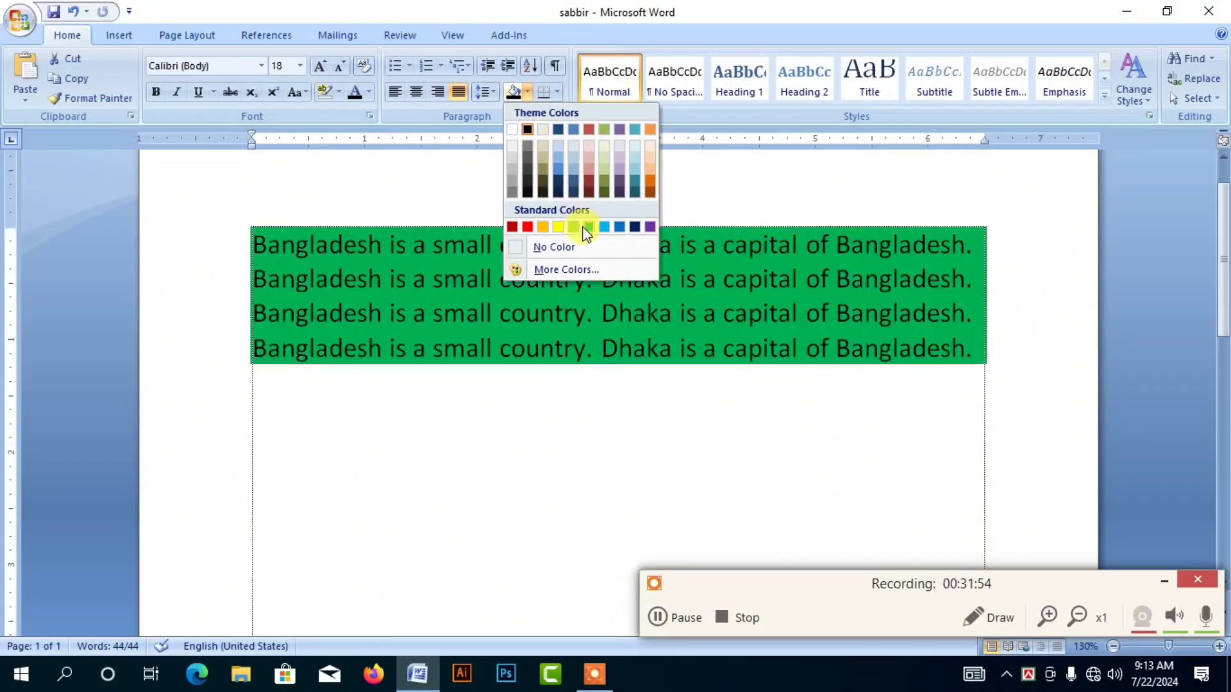
pyautogui.click(580, 247)
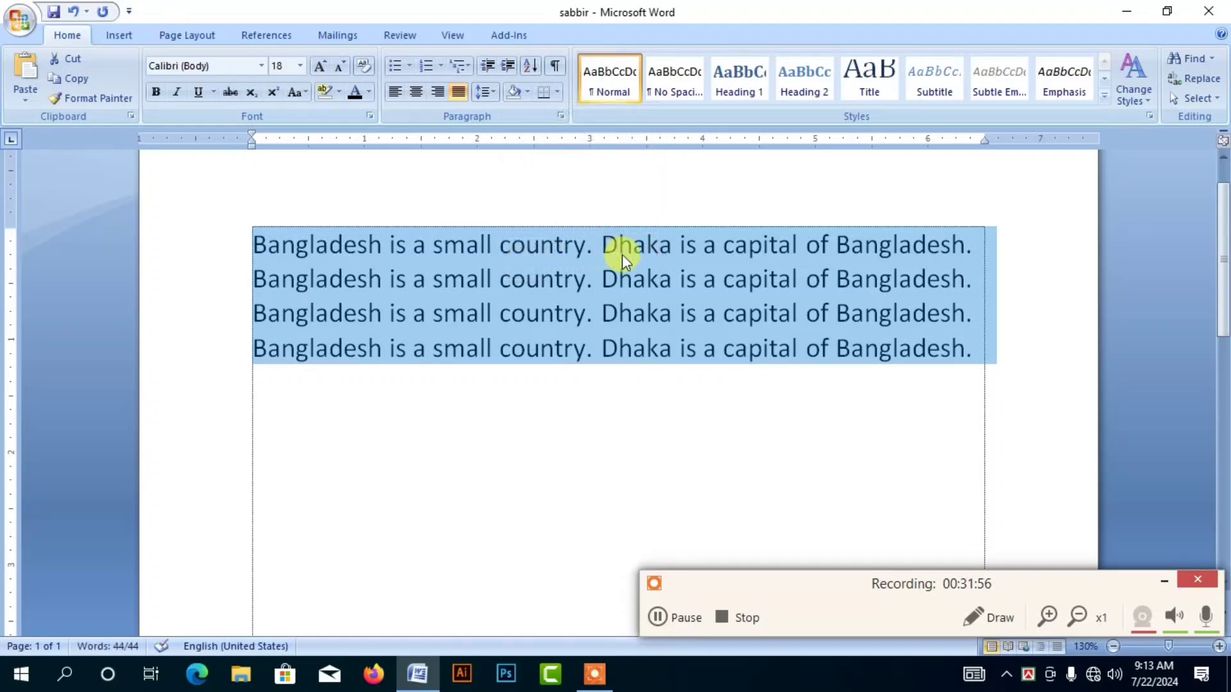
pyautogui.click(748, 275)
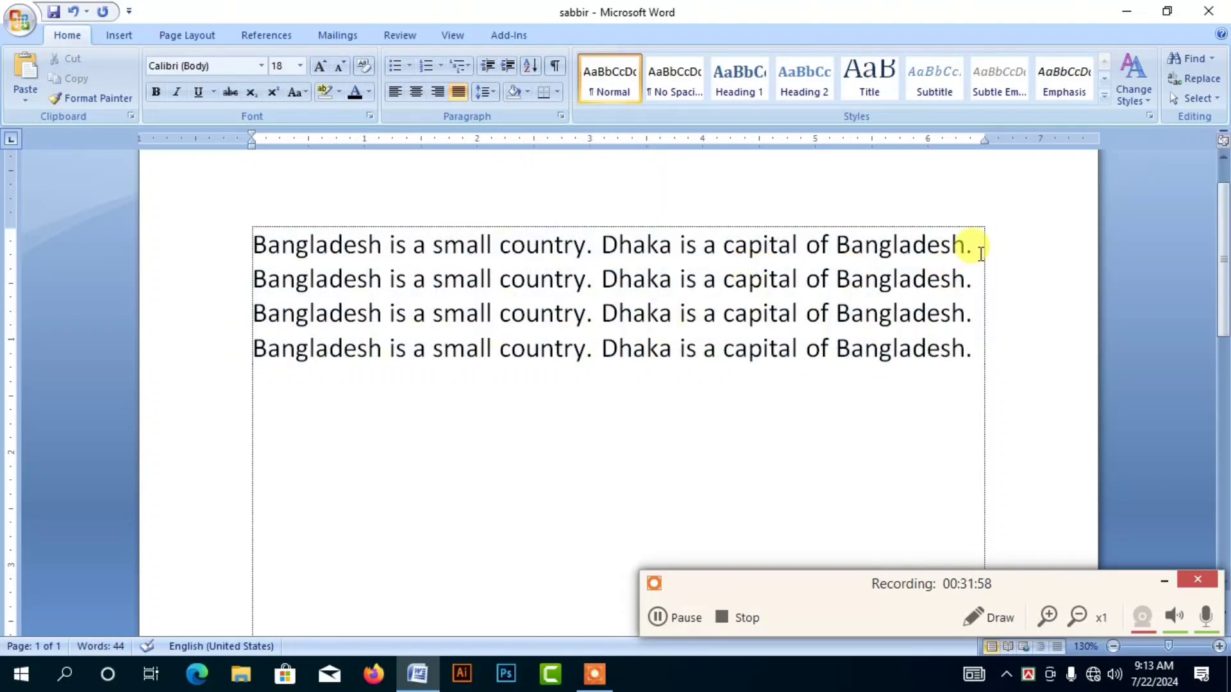
# Apply All Borders to the first line and to the third line.
pyautogui.moveTo(981, 253); pyautogui.dragTo(266, 228)
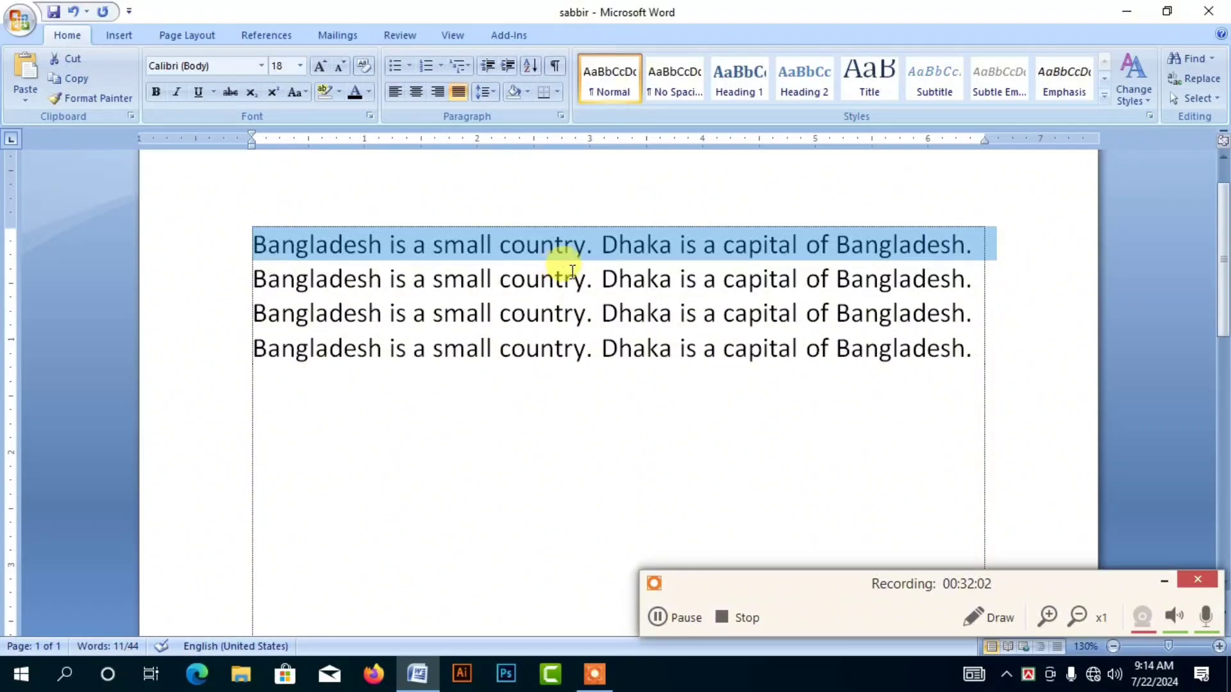
pyautogui.click(558, 93)
pyautogui.click(571, 214)
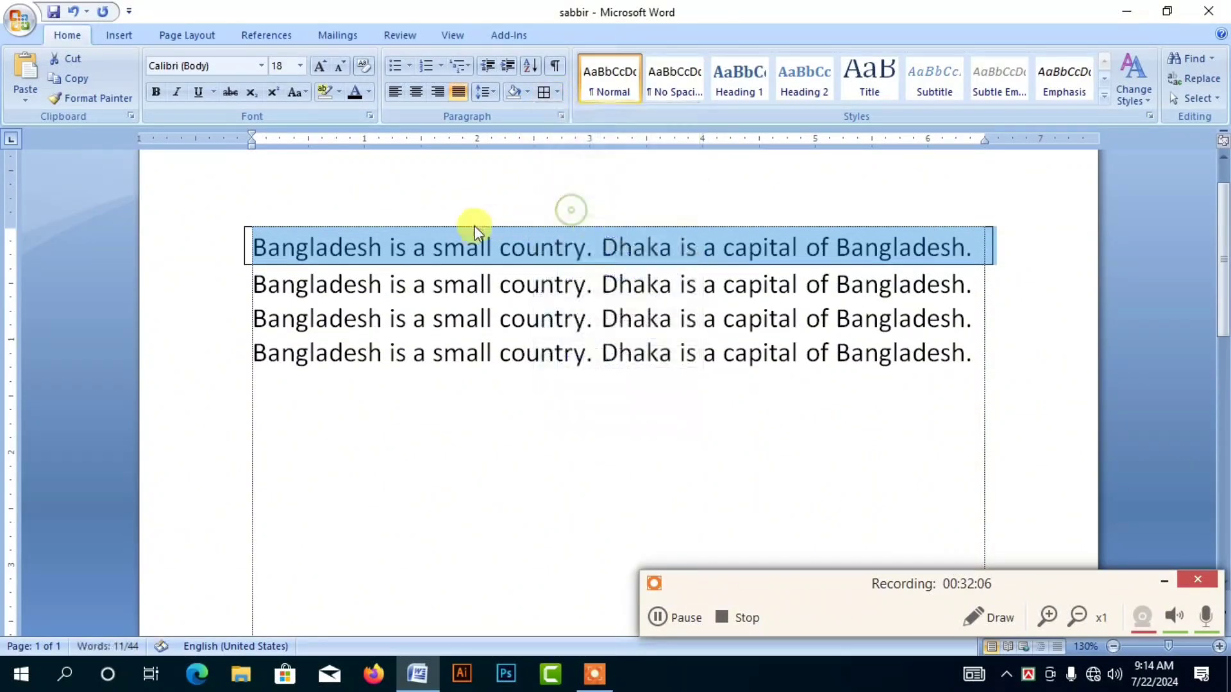
pyautogui.click(414, 246)
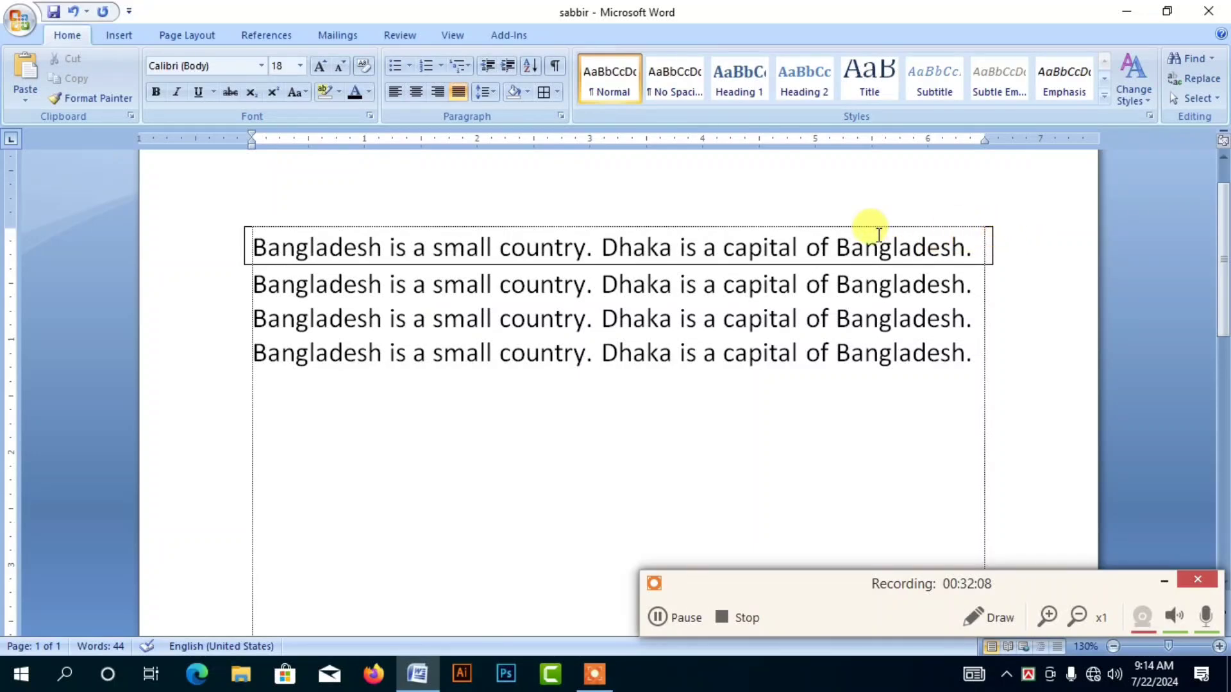
pyautogui.moveTo(252, 319); pyautogui.dragTo(987, 314)
pyautogui.click(544, 92)
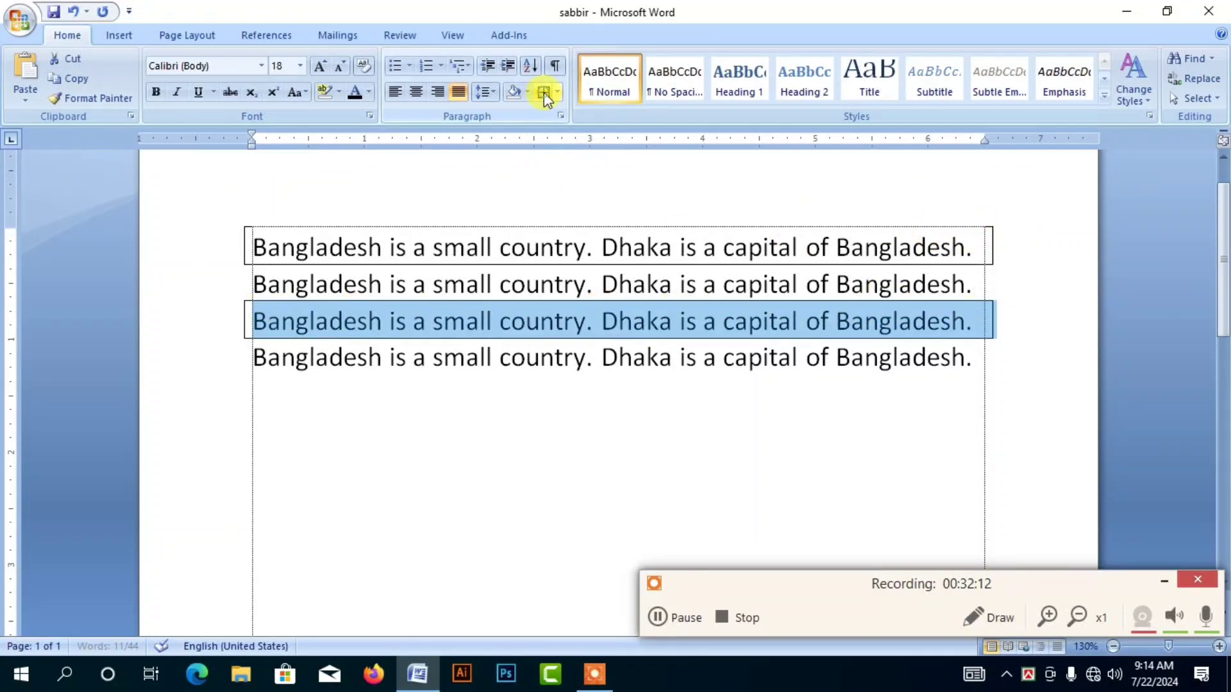
pyautogui.click(295, 322)
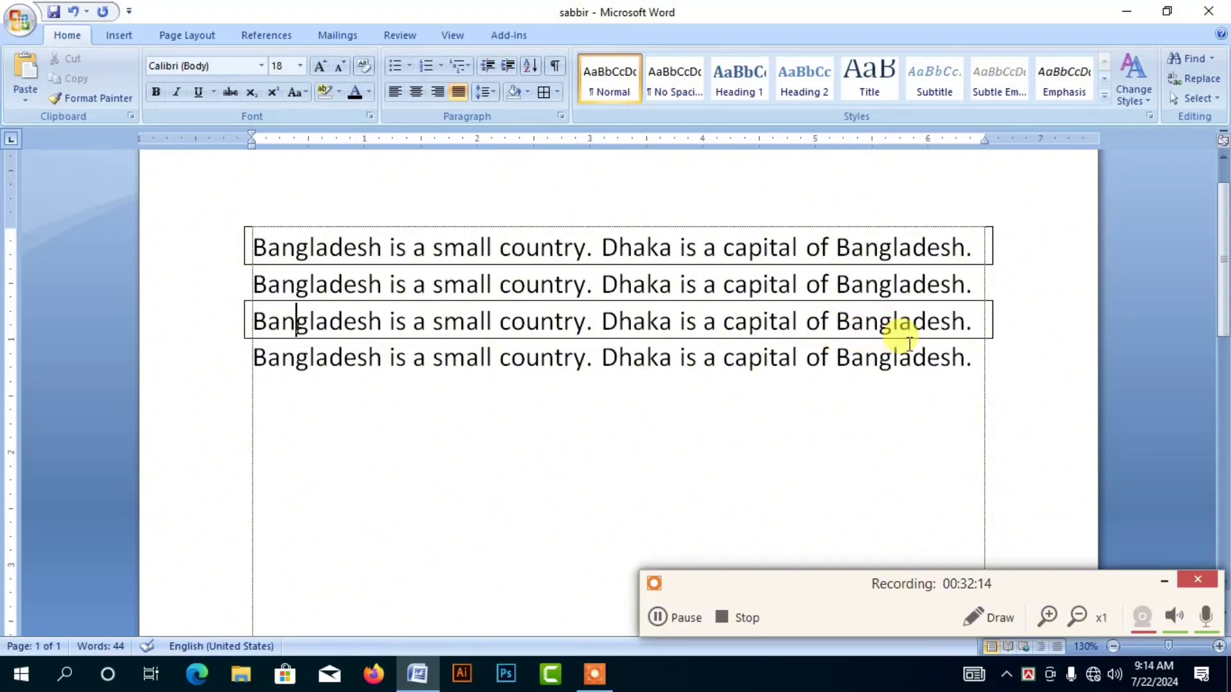
# Add a bottom border to the first three lines as one selection, and remove all their borders with No Border.
pyautogui.moveTo(1009, 330); pyautogui.dragTo(294, 241)
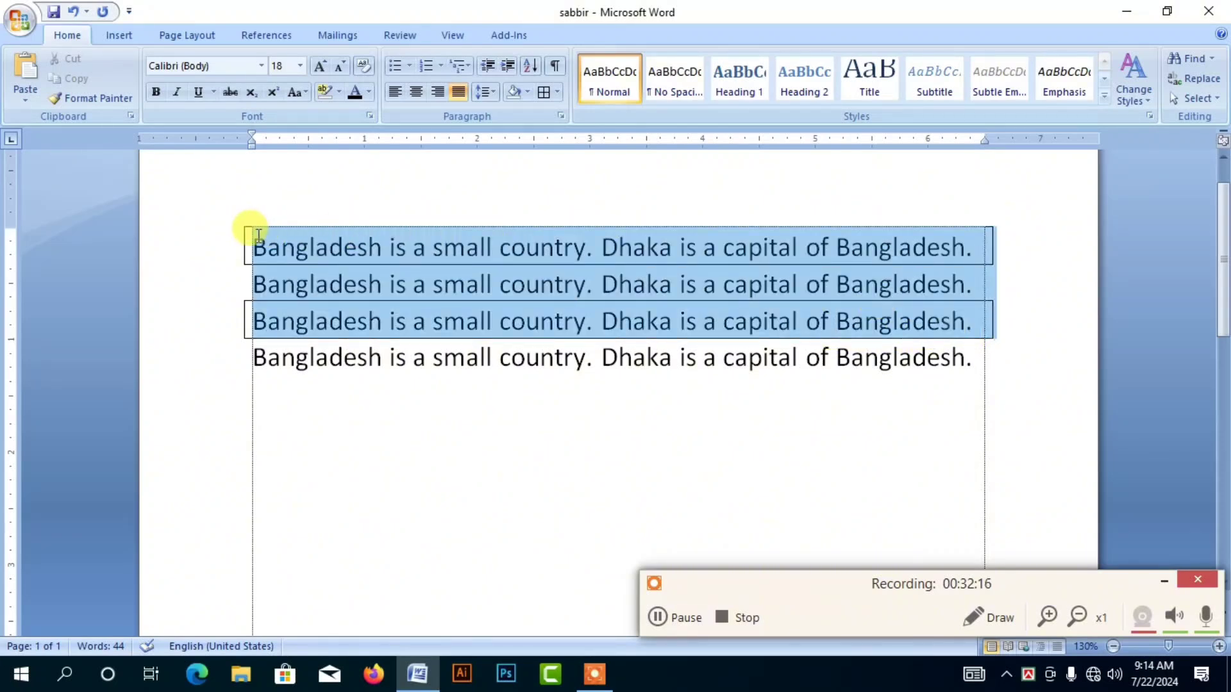
pyautogui.click(558, 91)
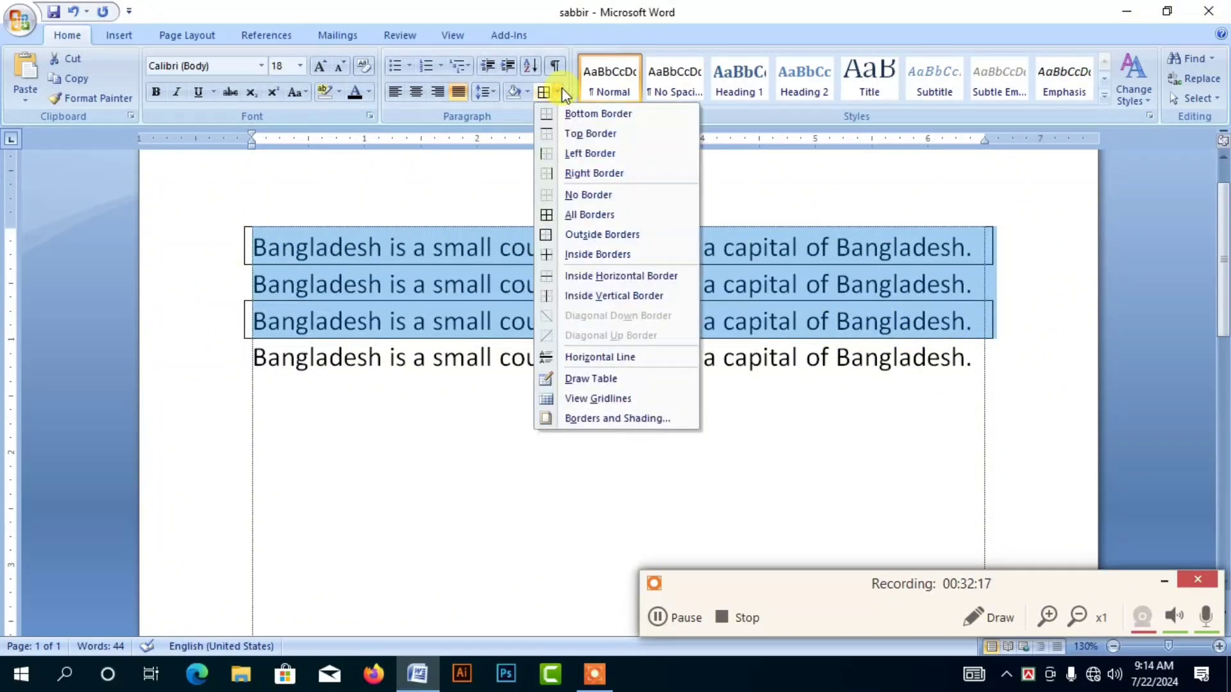
pyautogui.click(590, 114)
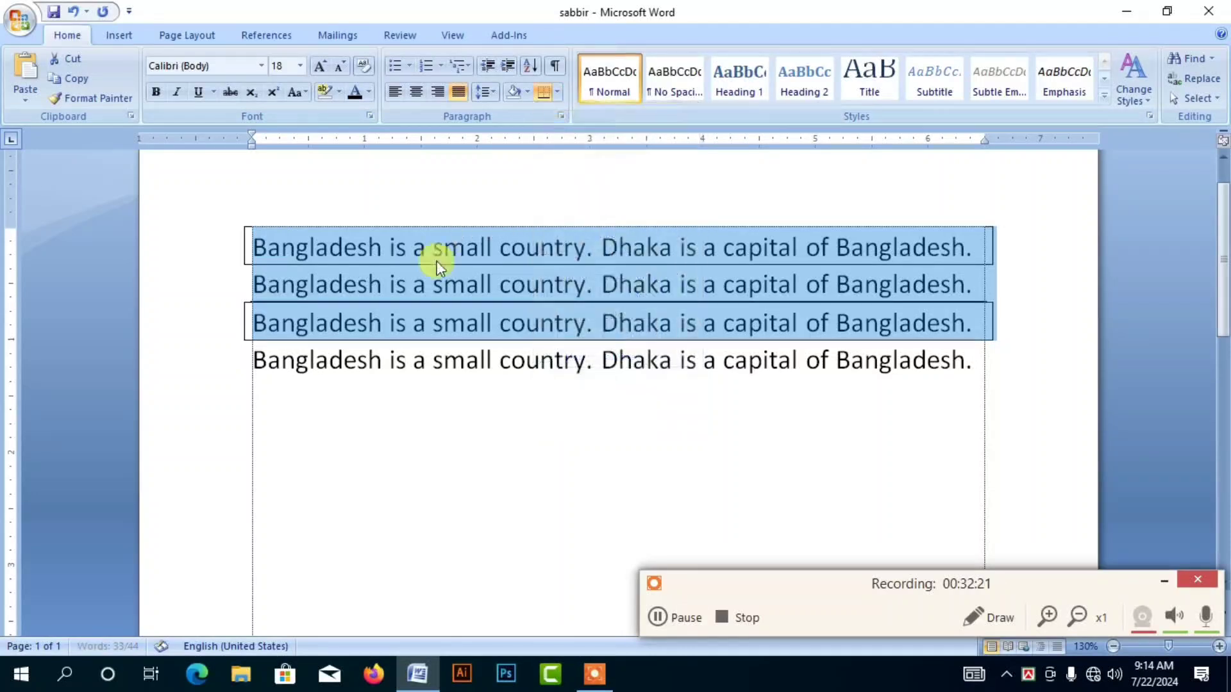
pyautogui.click(558, 92)
pyautogui.click(602, 202)
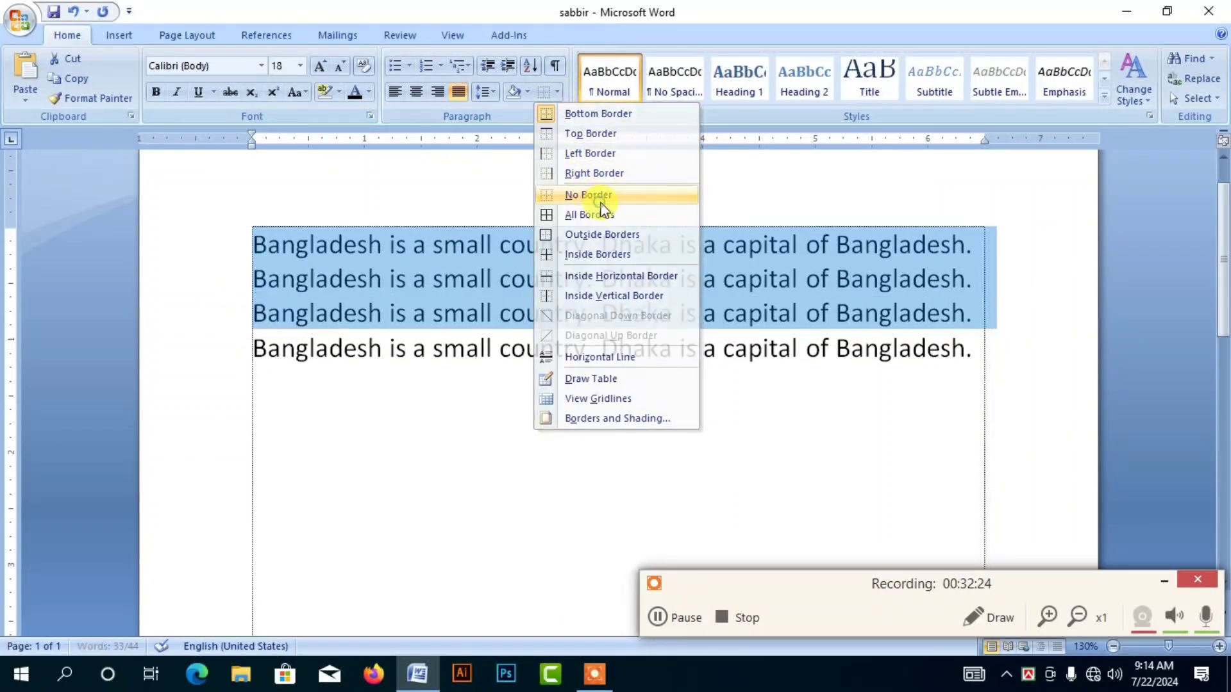
pyautogui.click(563, 242)
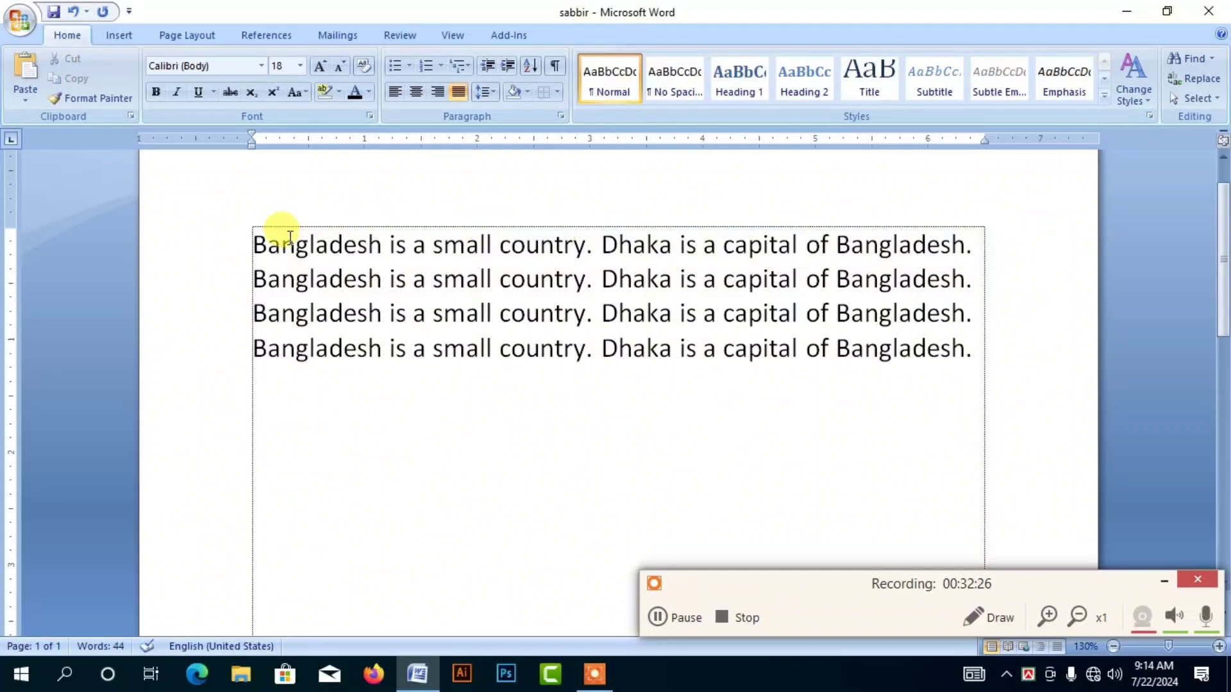
# Apply a bottom border to the first line, and remove it again with No Border.
pyautogui.moveTo(290, 238); pyautogui.dragTo(989, 239)
pyautogui.click(560, 93)
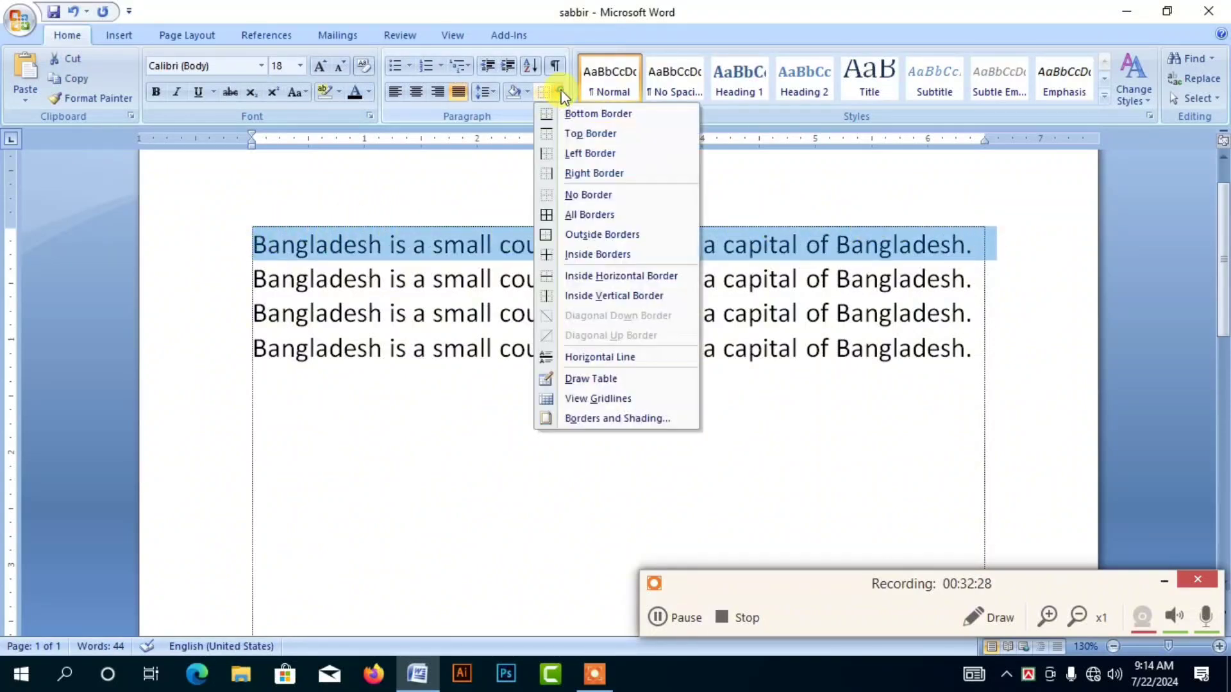
pyautogui.click(590, 114)
pyautogui.click(469, 247)
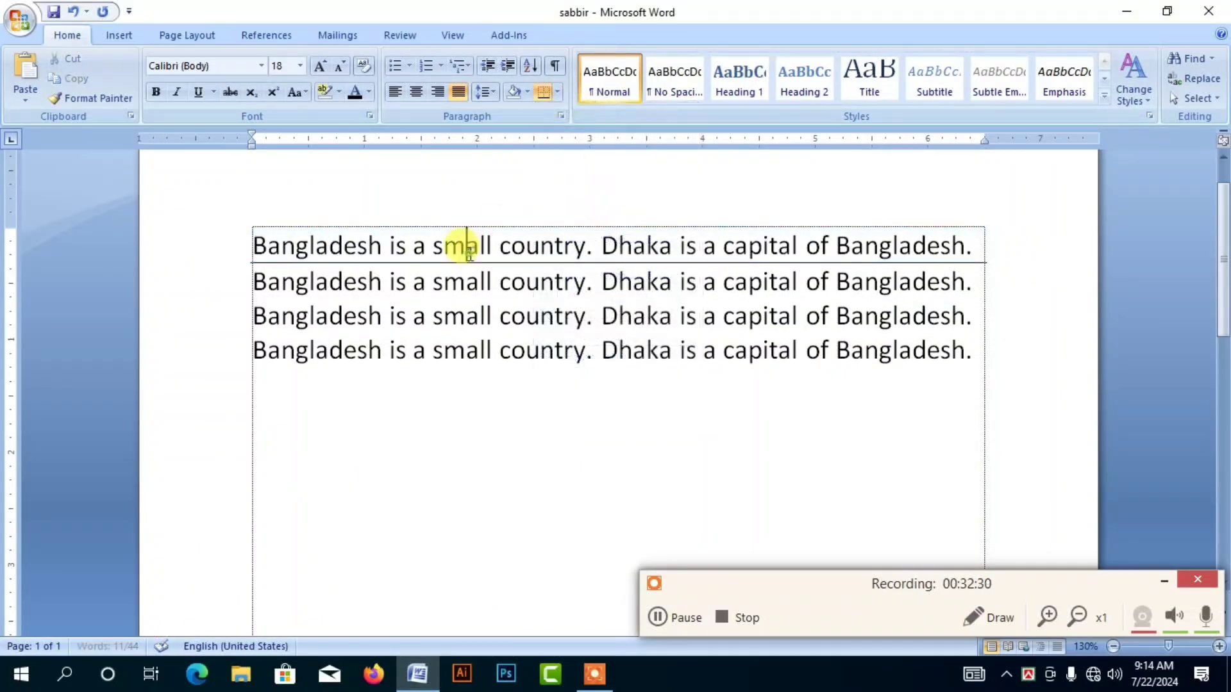
pyautogui.click(1025, 251)
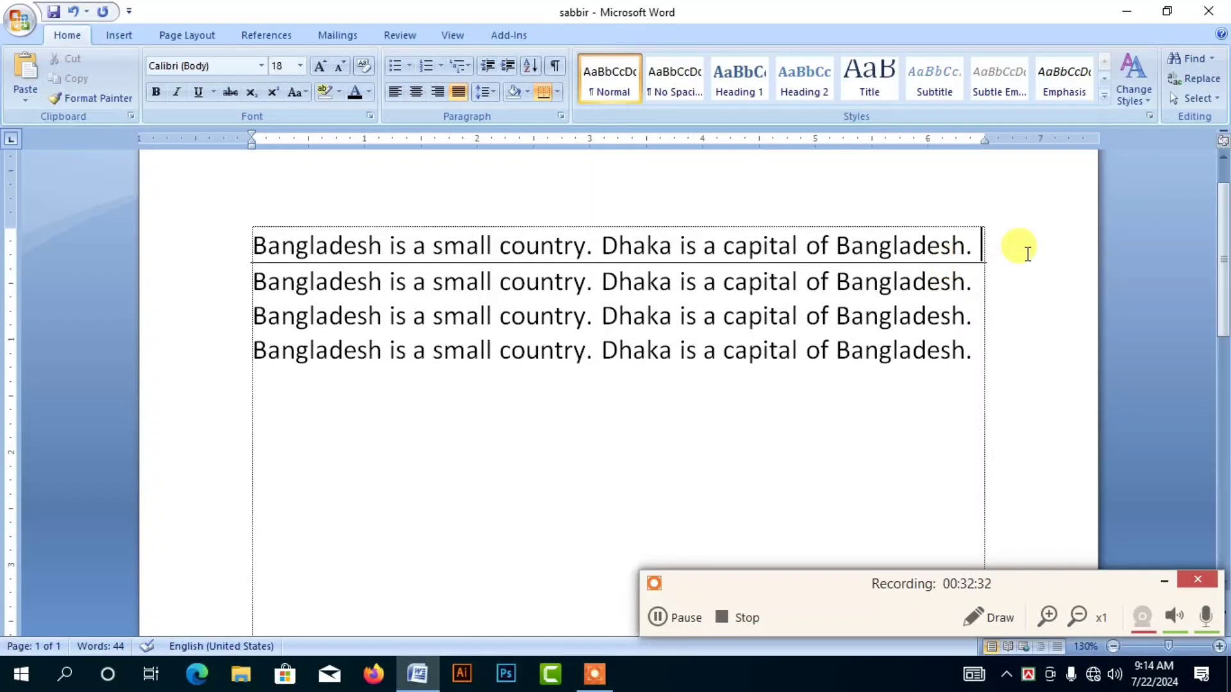
pyautogui.moveTo(1027, 254); pyautogui.dragTo(242, 239)
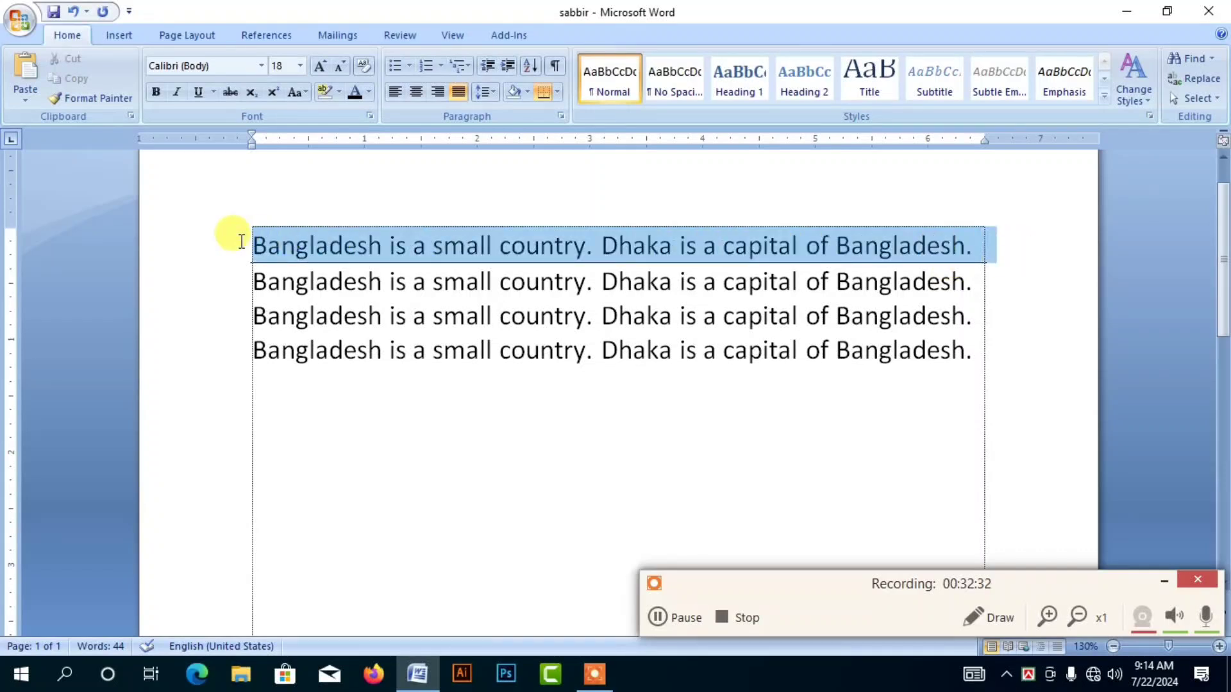
pyautogui.click(557, 94)
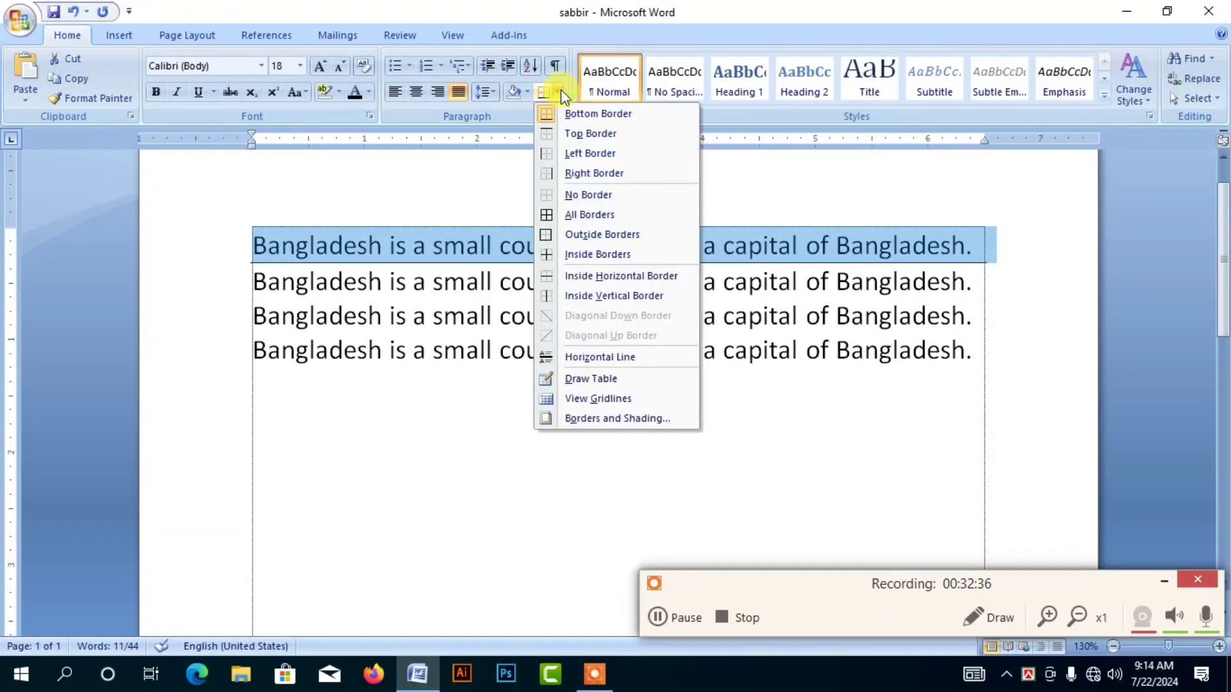
pyautogui.click(610, 198)
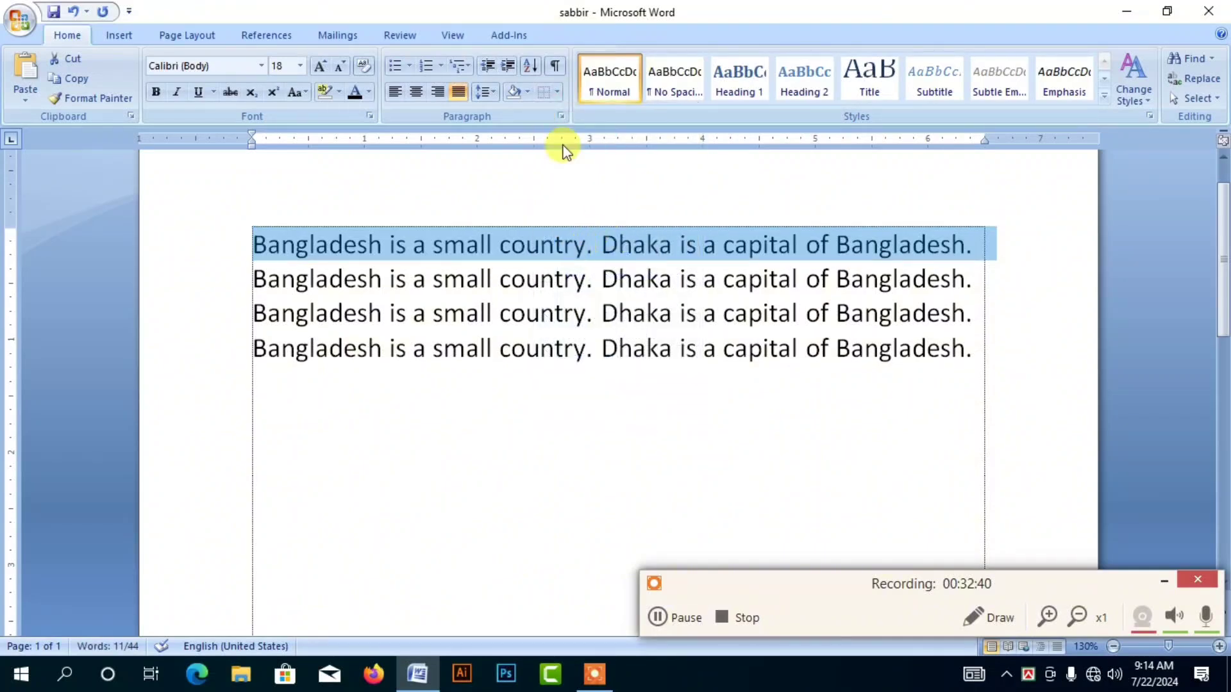
# Below the four sentences, enter the numbers 1, 2, 3, 6, 5 and 4, each on its own line.
pyautogui.click(289, 407)
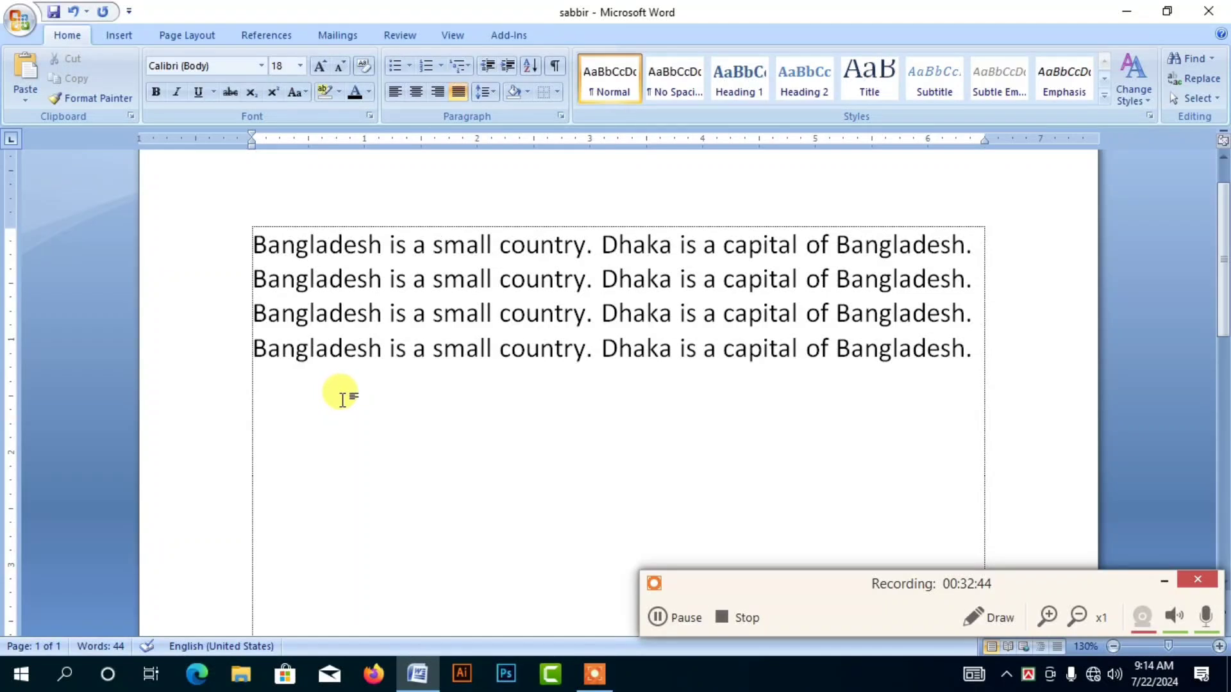
pyautogui.write('1')
pyautogui.press('Return')
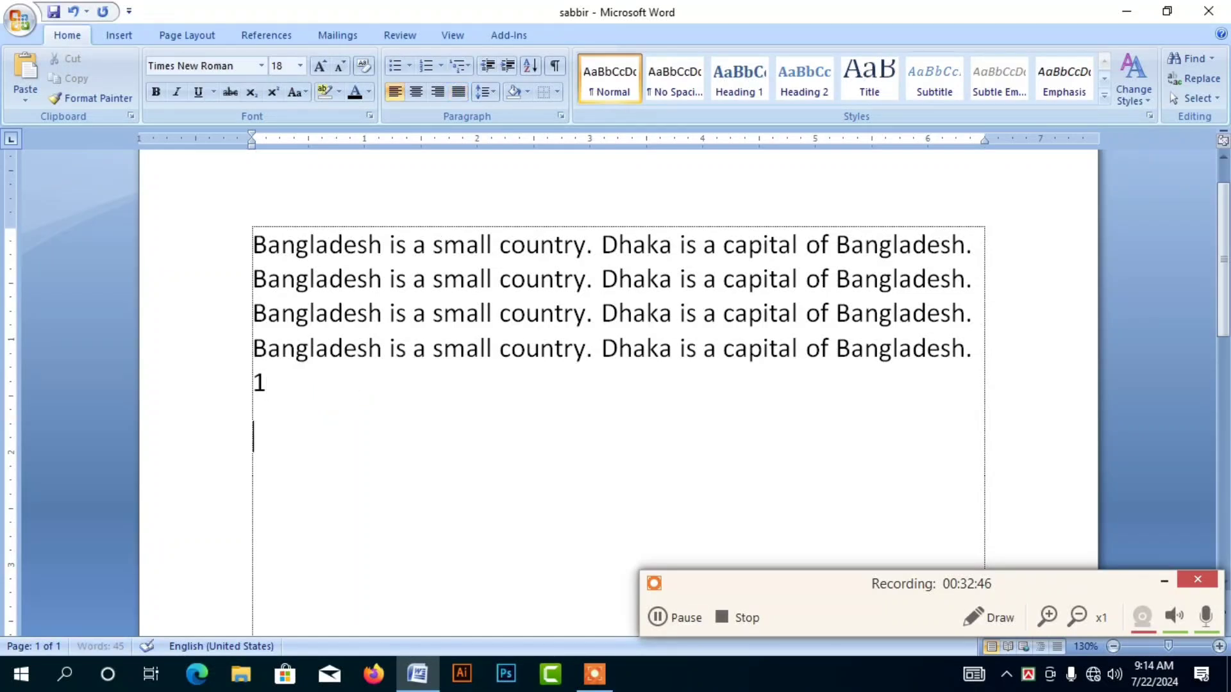
pyautogui.write('2')
pyautogui.press('Return')
pyautogui.write('34')
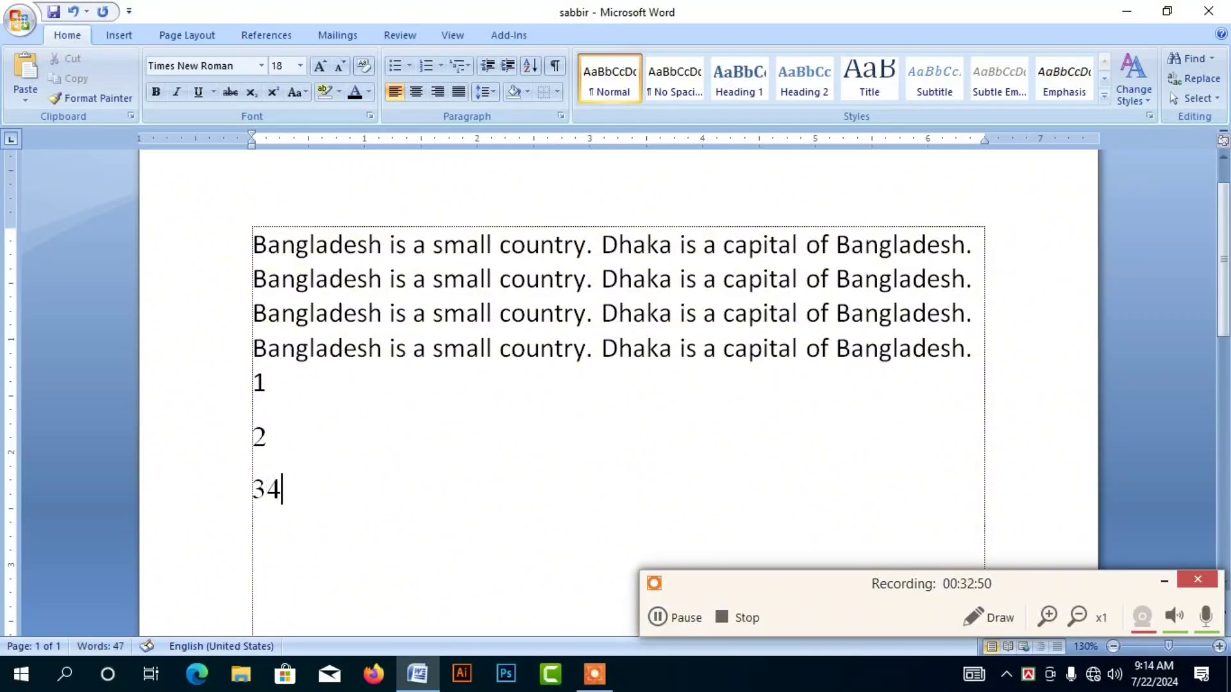
pyautogui.press('BackSpace')
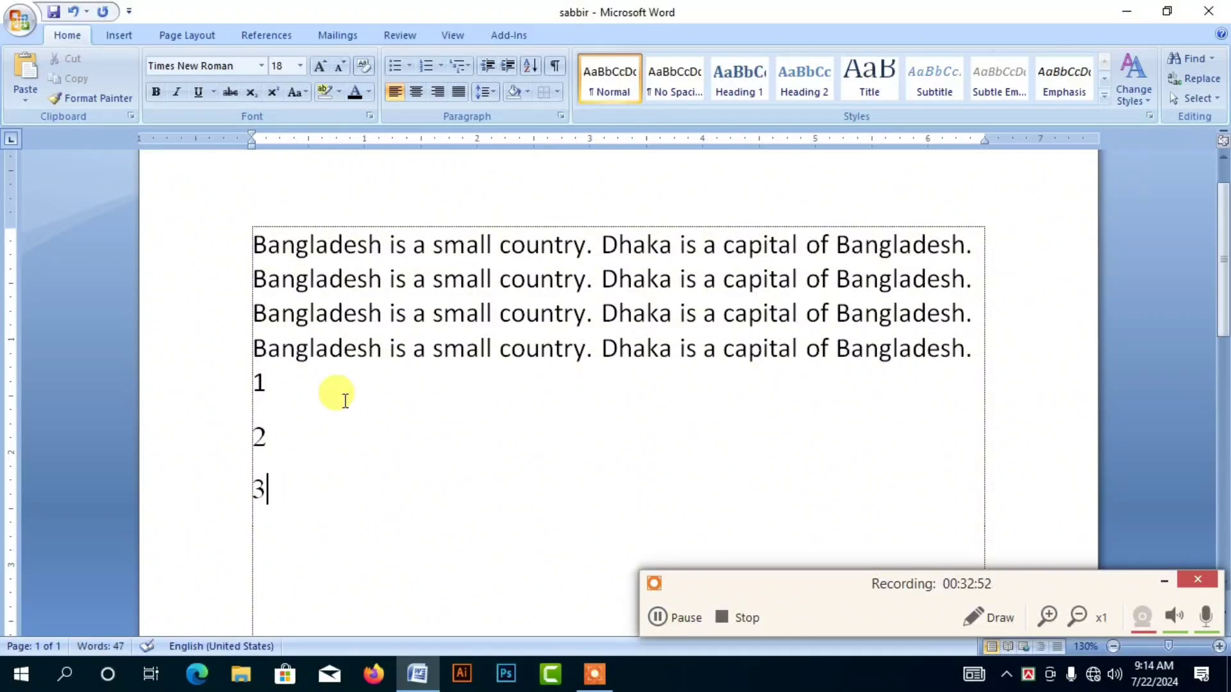
pyautogui.scroll(-1, 346, 401)
pyautogui.press('Return')
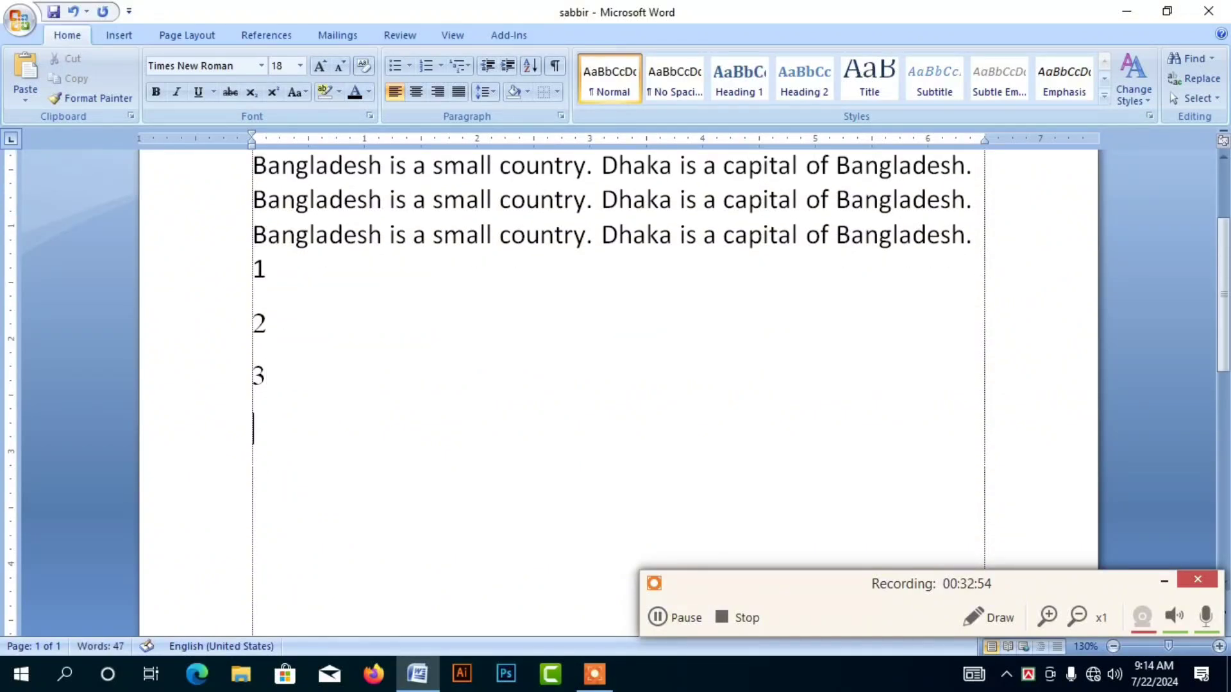
pyautogui.write('6')
pyautogui.press('Return')
pyautogui.write('5')
pyautogui.press('Return')
pyautogui.write('4')
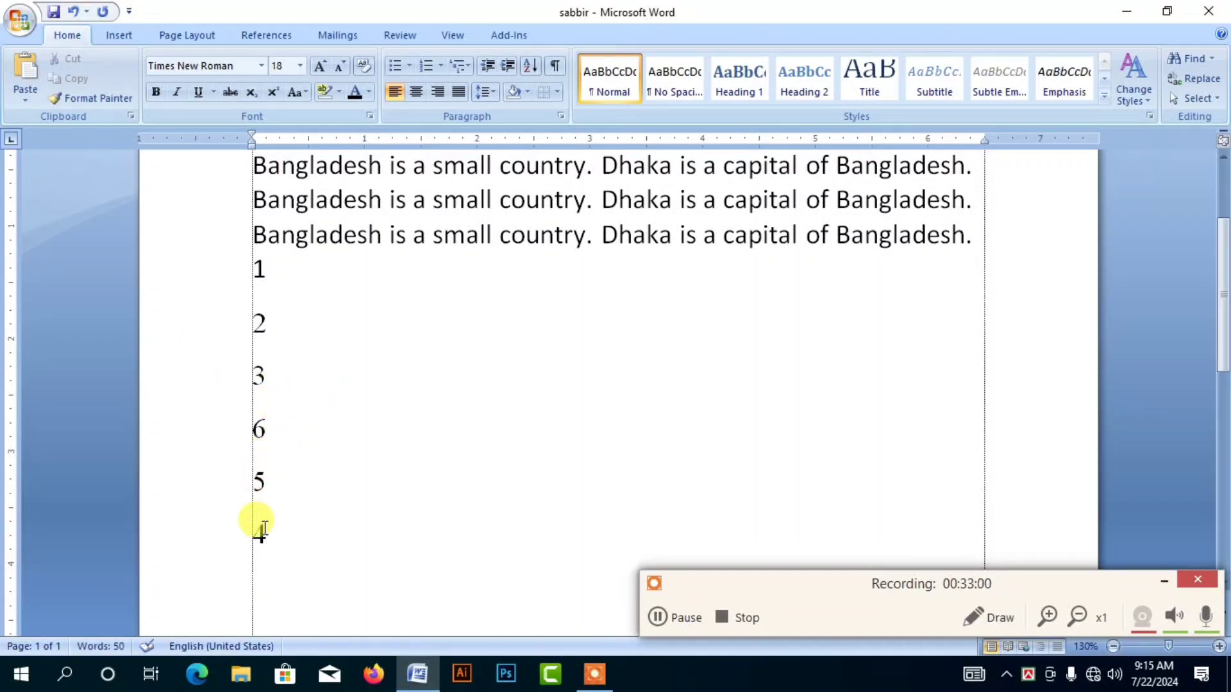
# Select the six number lines and sort them by paragraphs as numbers in ascending order.
pyautogui.click(255, 270)
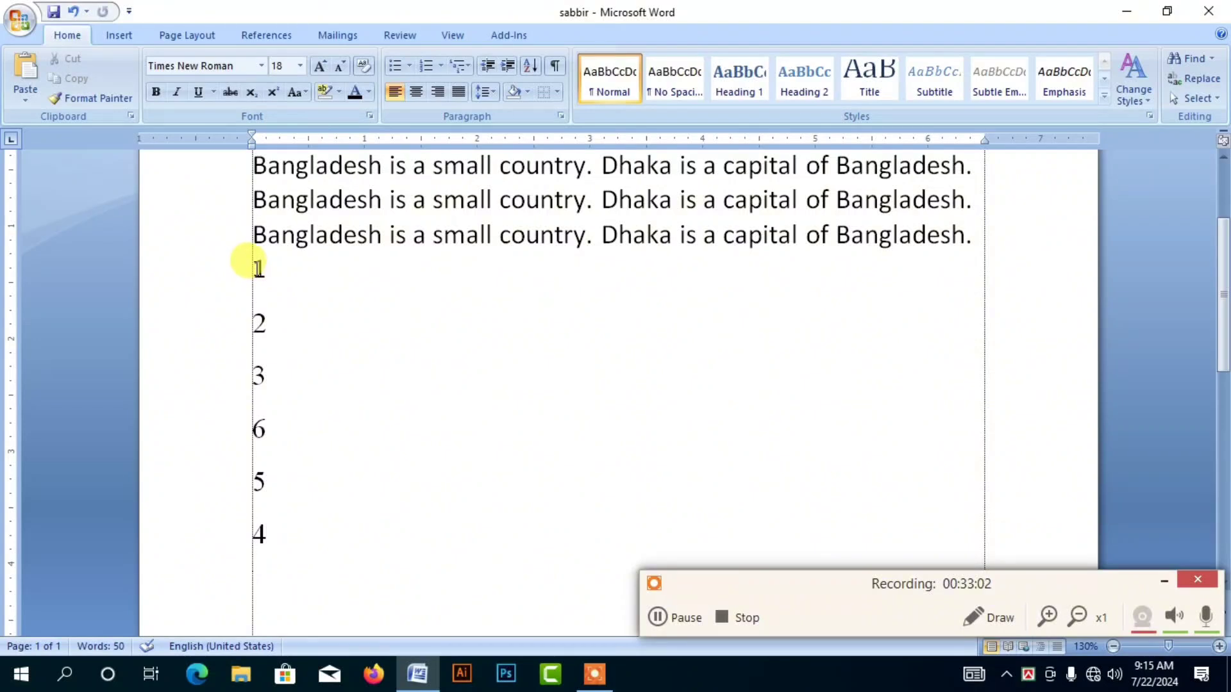
pyautogui.moveTo(255, 270); pyautogui.dragTo(266, 538)
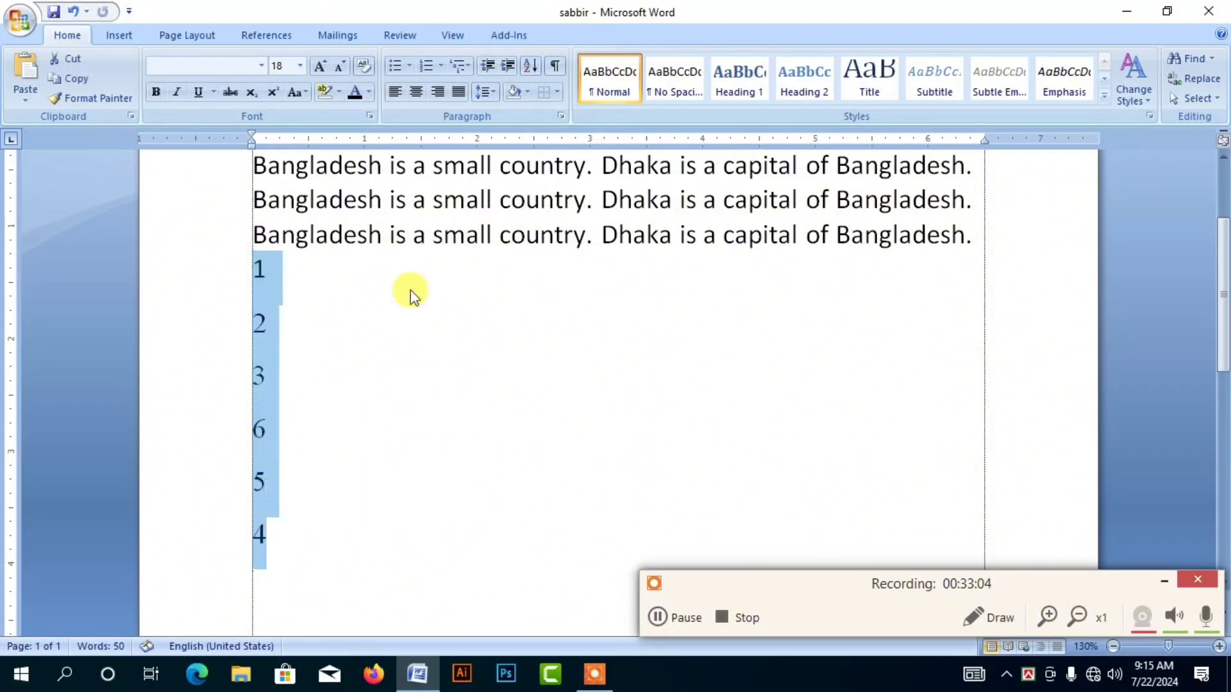
pyautogui.click(529, 67)
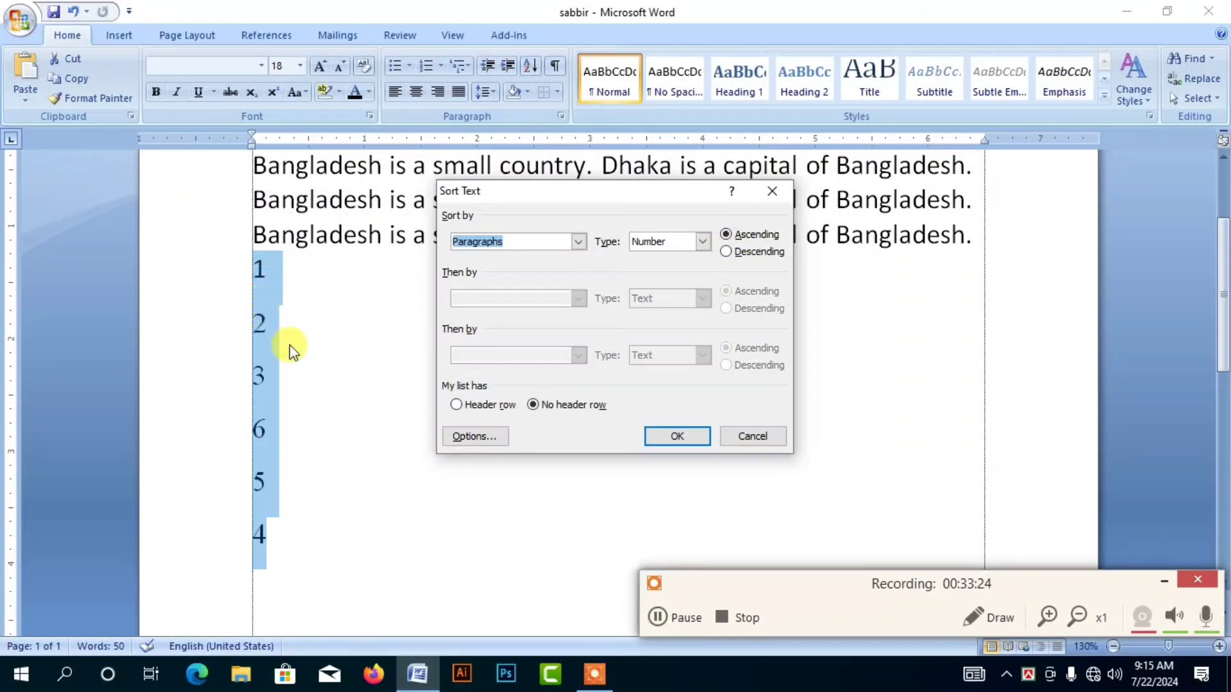
pyautogui.click(687, 434)
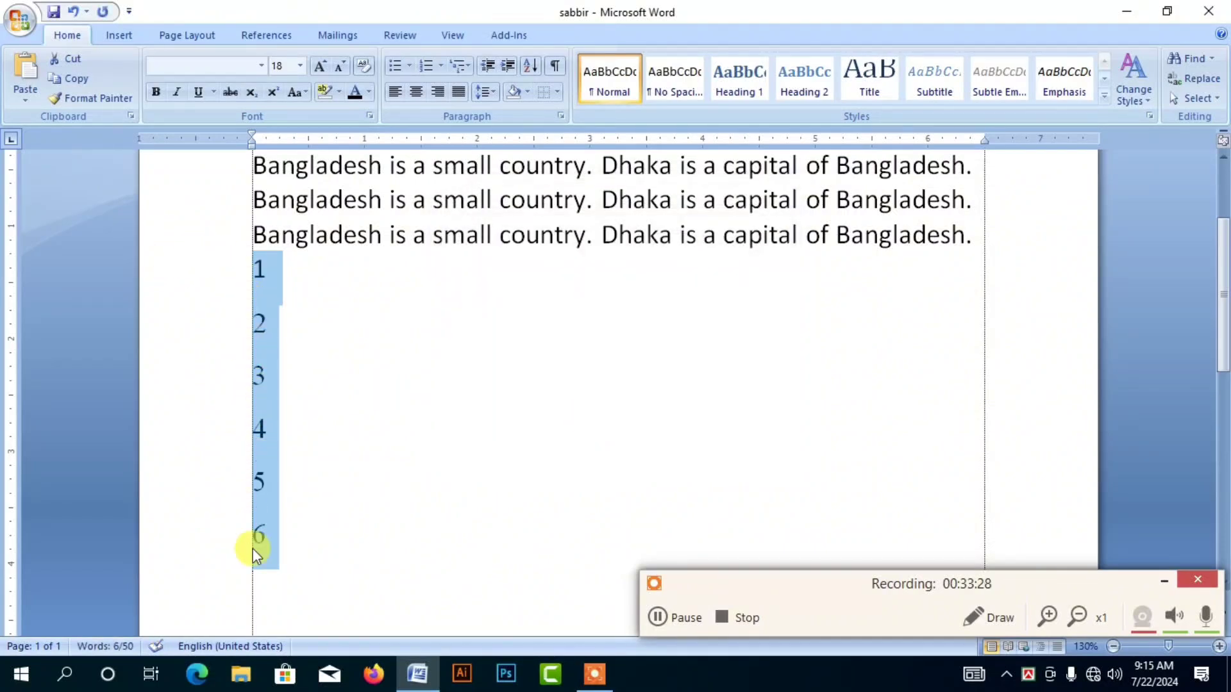
# Sort the six number lines in descending order, and reselect the whole list of numbers.
pyautogui.click(530, 66)
pyautogui.click(737, 253)
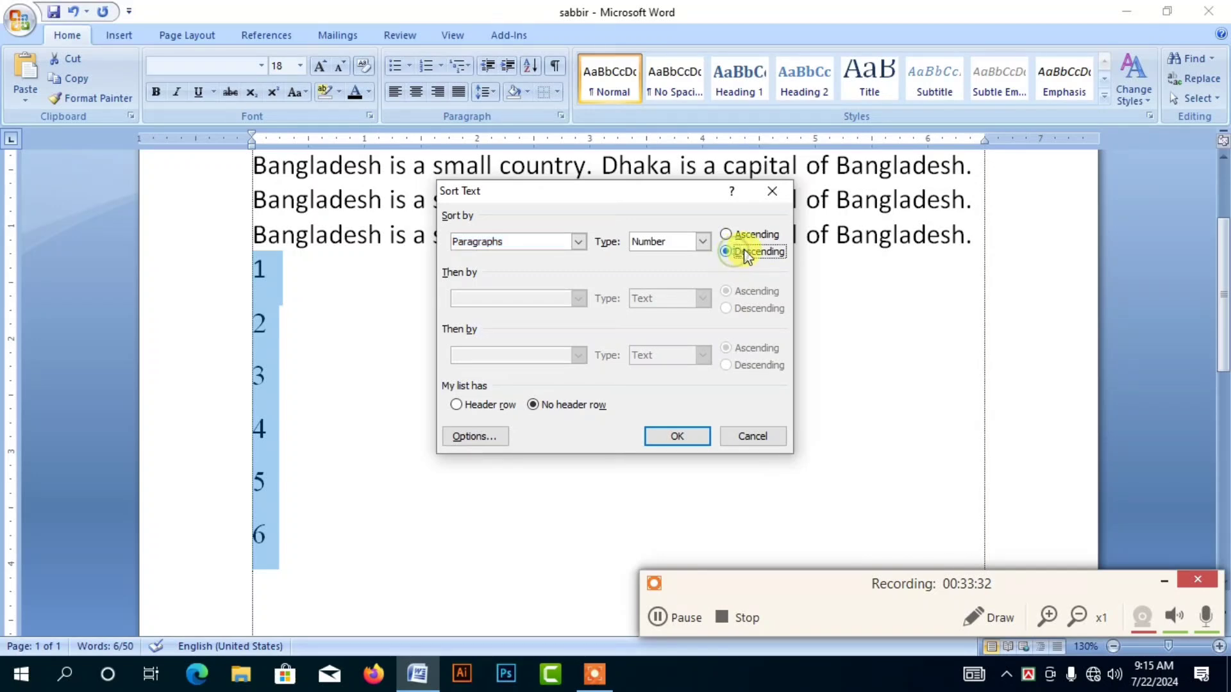
pyautogui.click(677, 437)
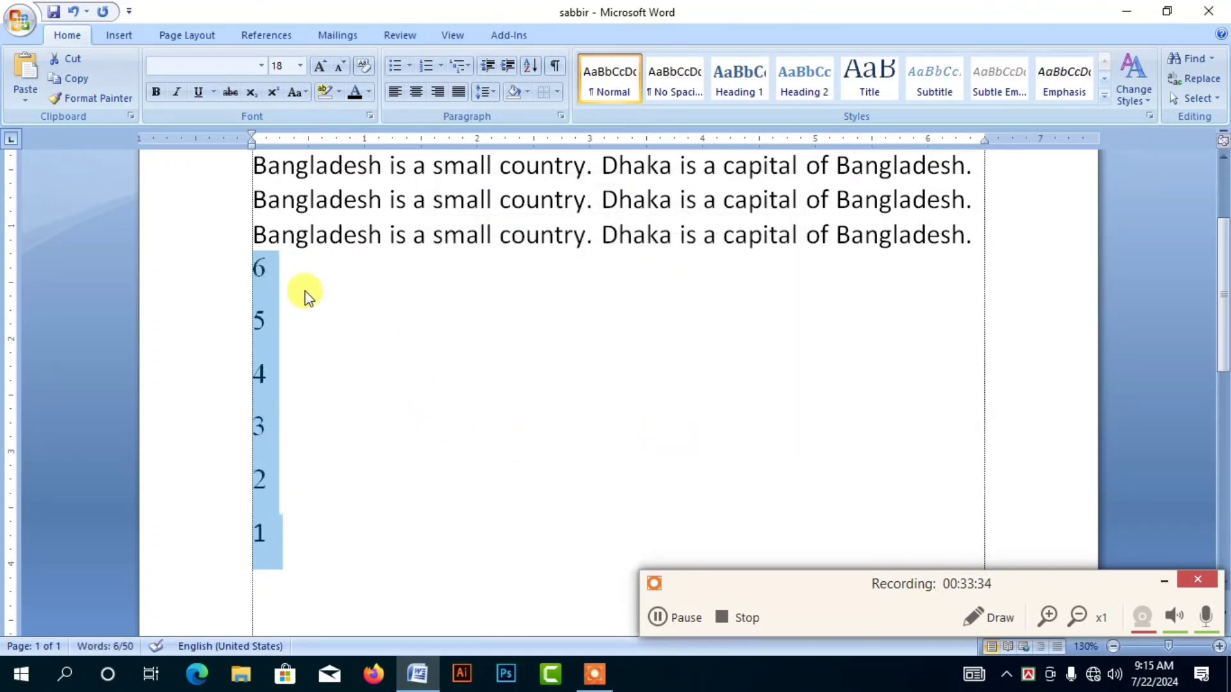
pyautogui.click(270, 270)
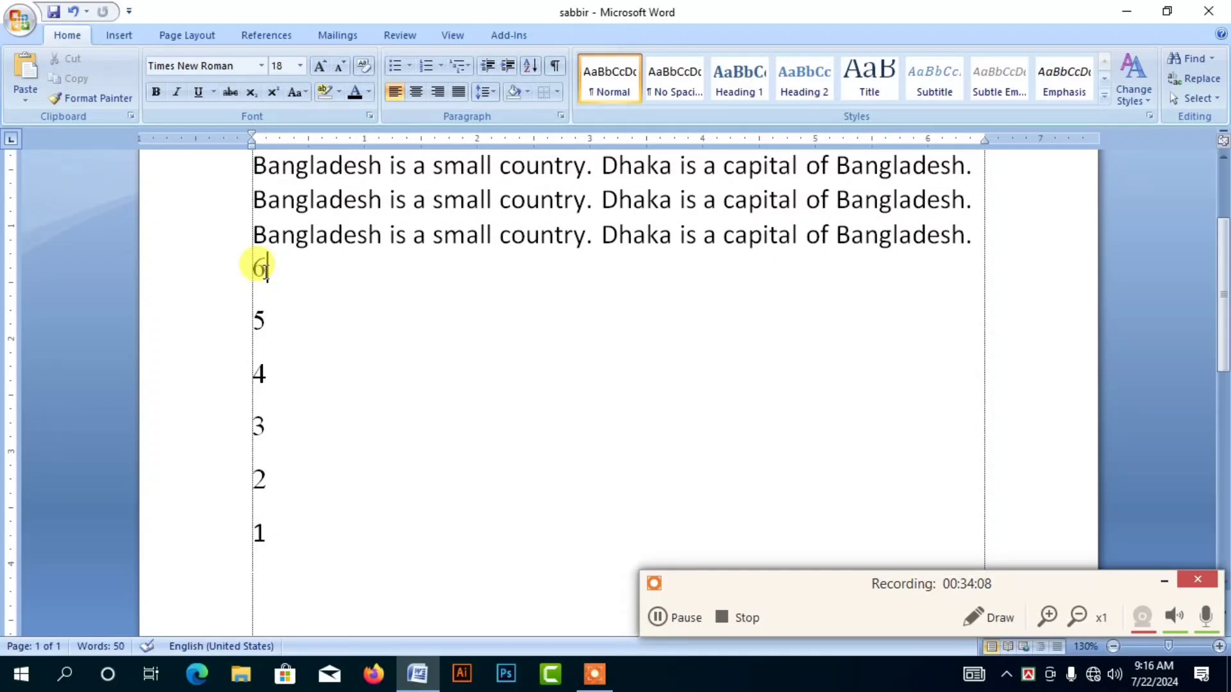
pyautogui.moveTo(250, 270); pyautogui.dragTo(261, 530)
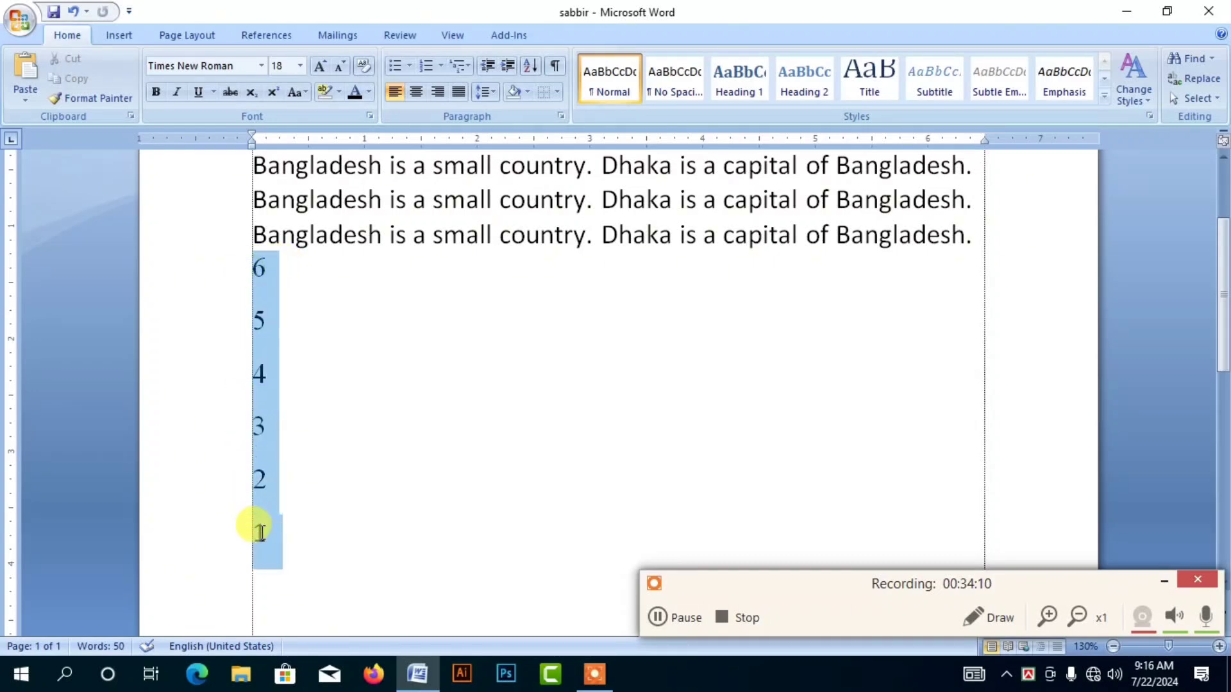
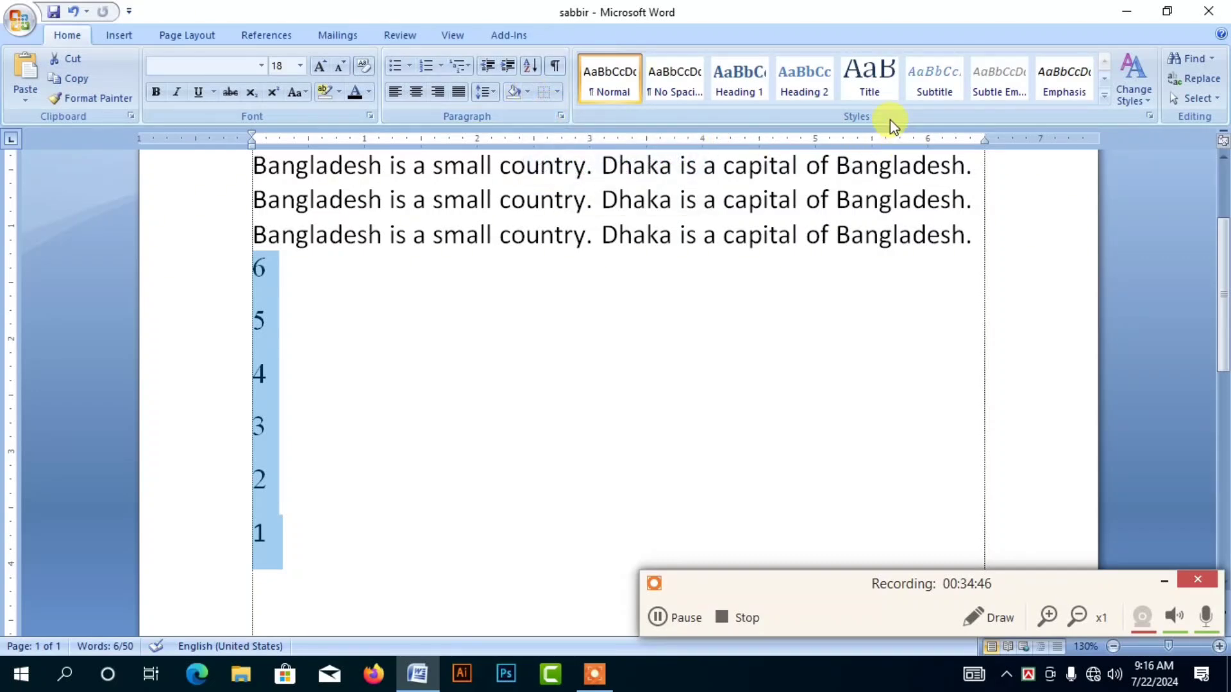
# Apply the Title style to the first sentence line and center it.
pyautogui.scroll(3, 261, 317)
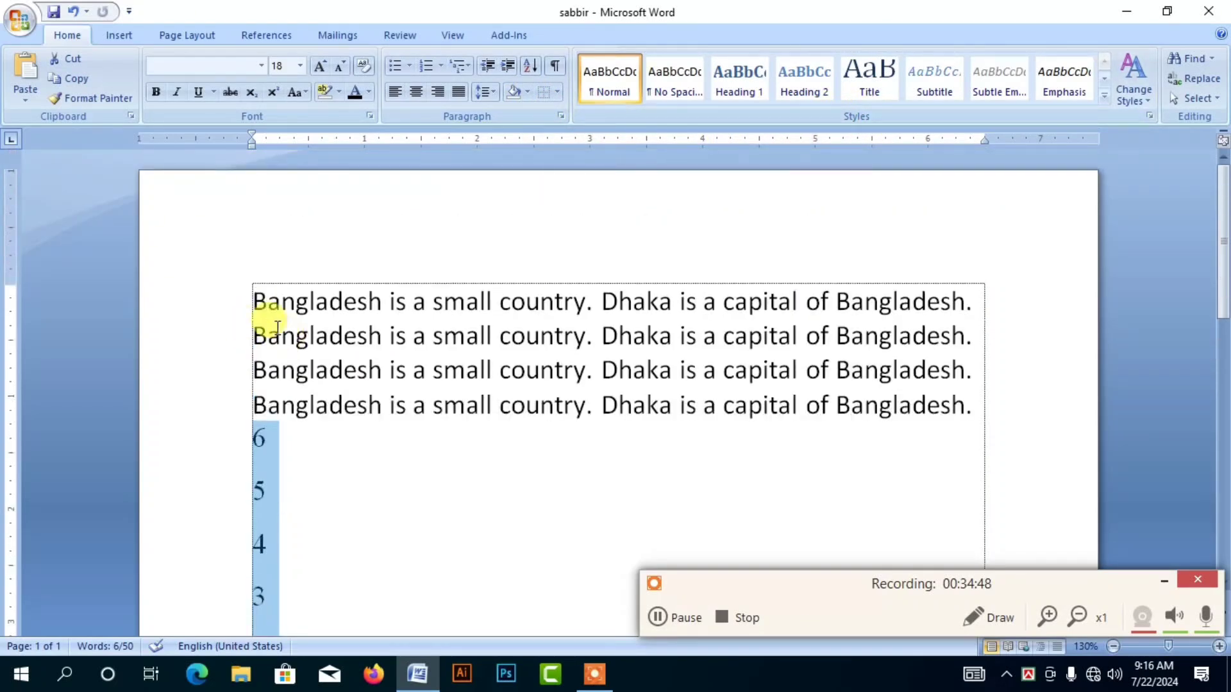
pyautogui.moveTo(250, 296); pyautogui.dragTo(967, 300)
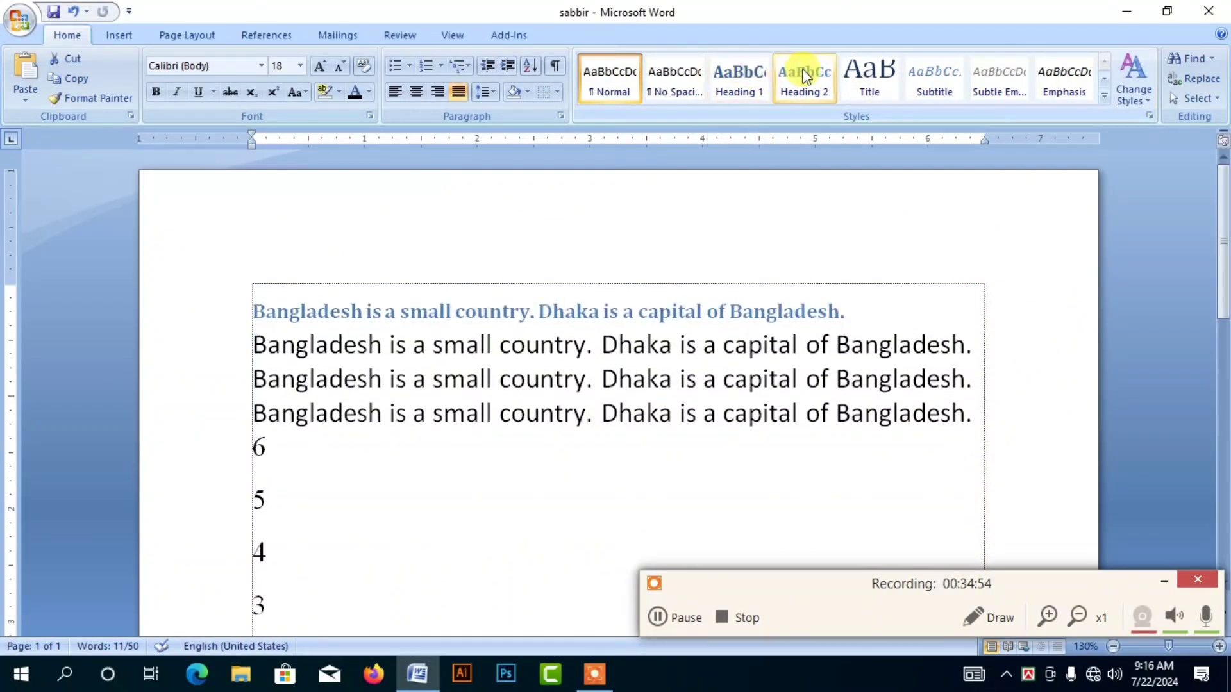
pyautogui.click(853, 75)
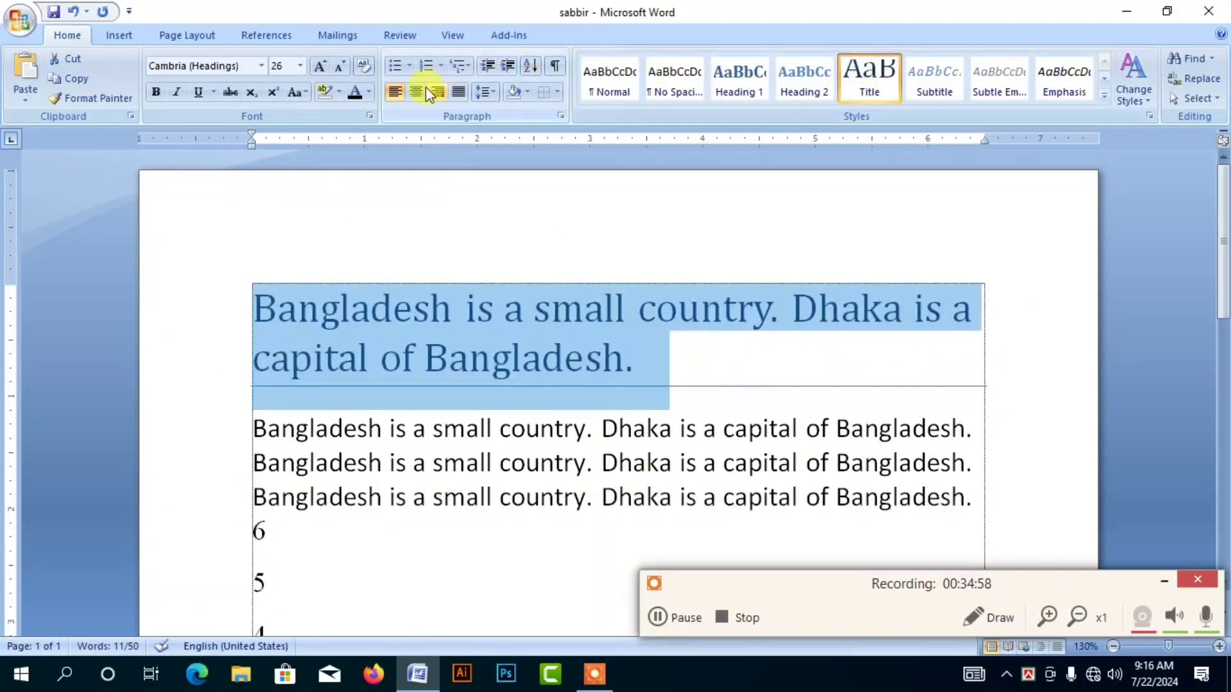
pyautogui.click(417, 91)
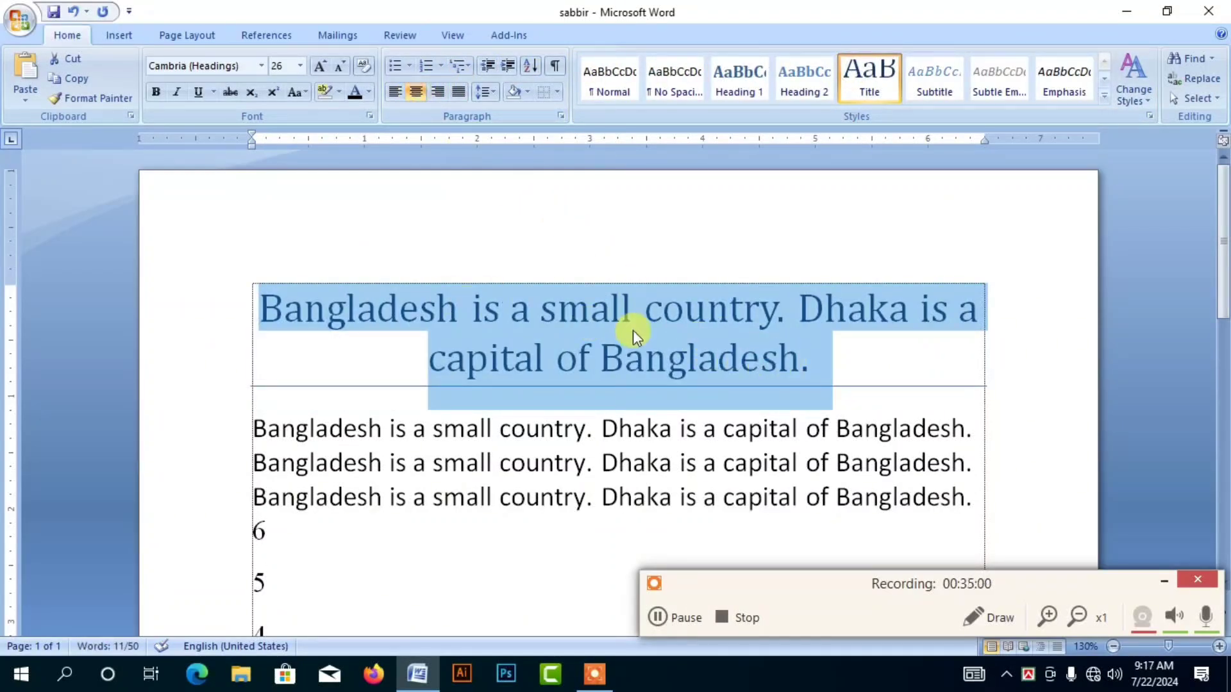
# Try the Normal style on the title paragraph and undo it, and select the three lines below the title.
pyautogui.click(616, 102)
pyautogui.hotkey('ctrl', 'z')
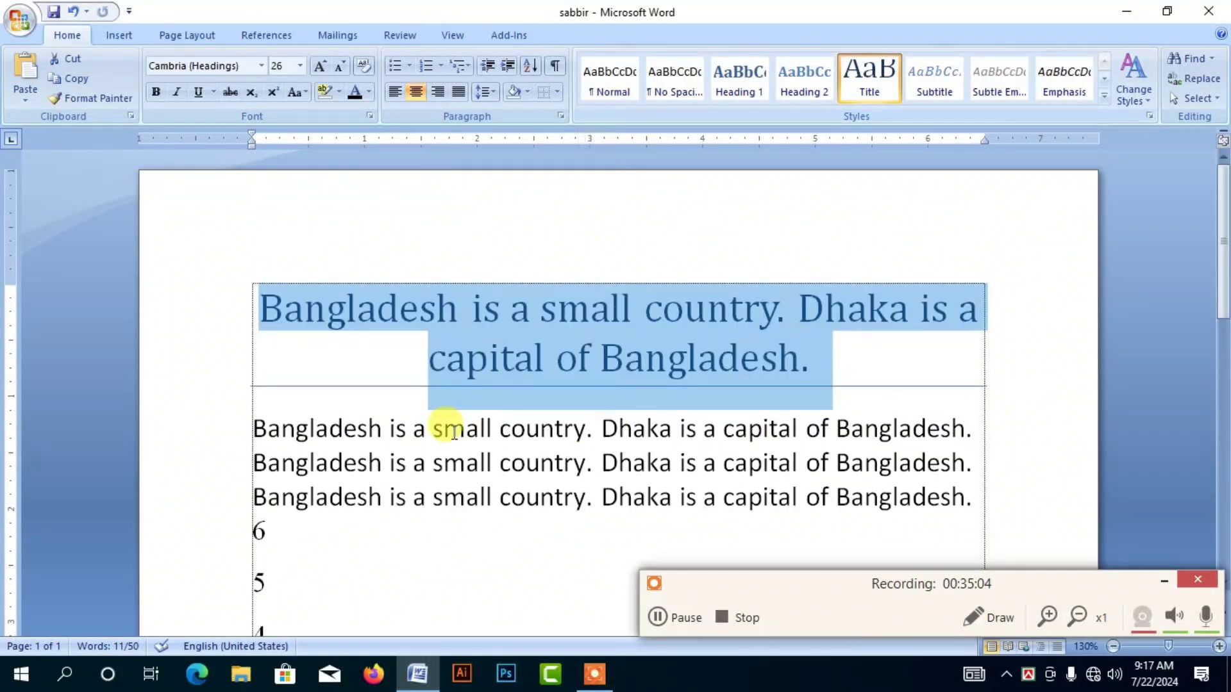
pyautogui.click(426, 461)
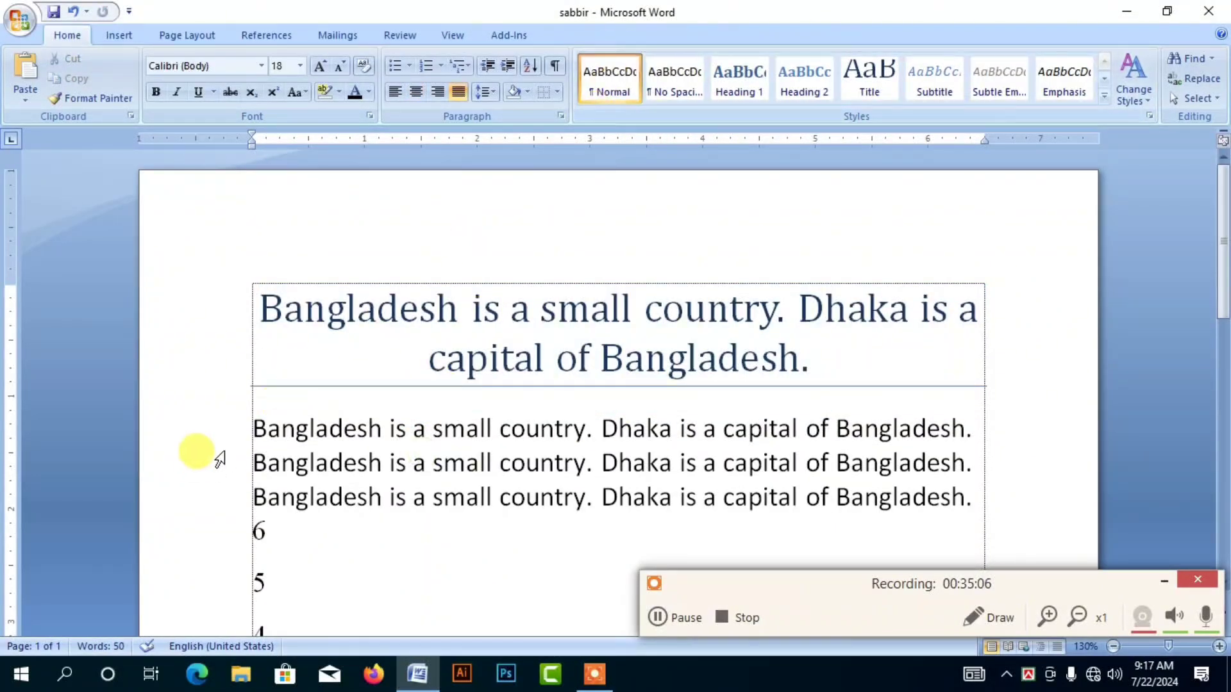
pyautogui.moveTo(249, 424); pyautogui.dragTo(971, 496)
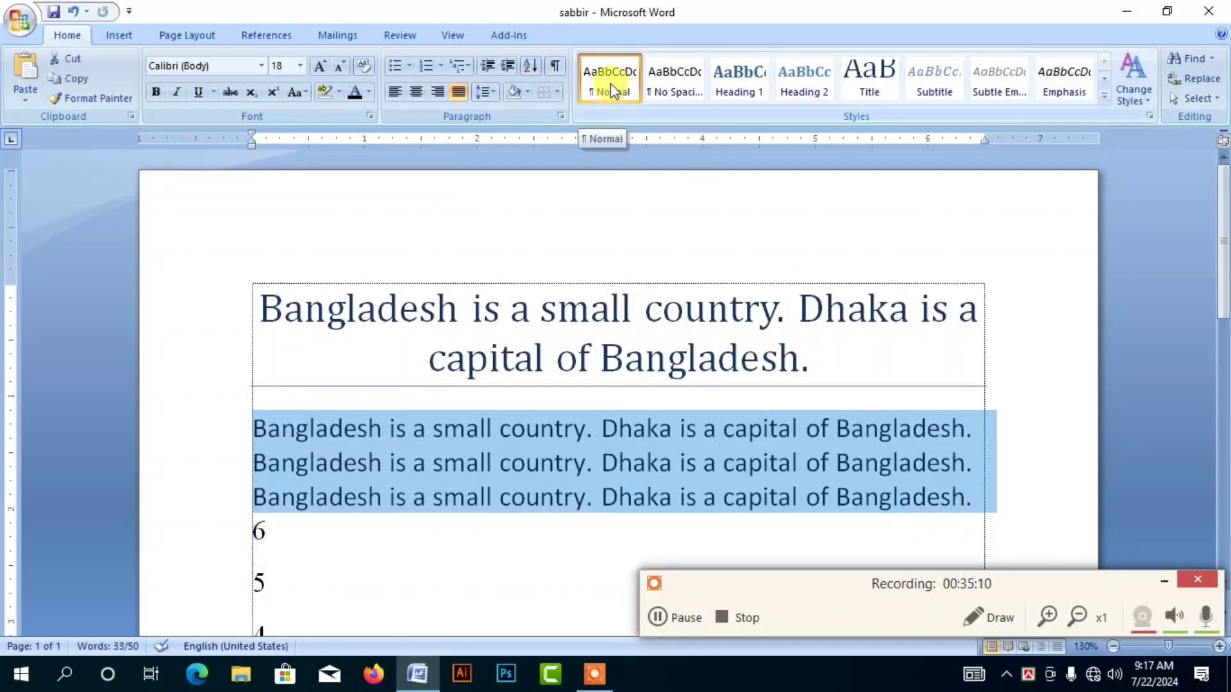
# With the cursor in the title, look at the built-in theme color sets and the font color palette without applying any.
pyautogui.click(685, 351)
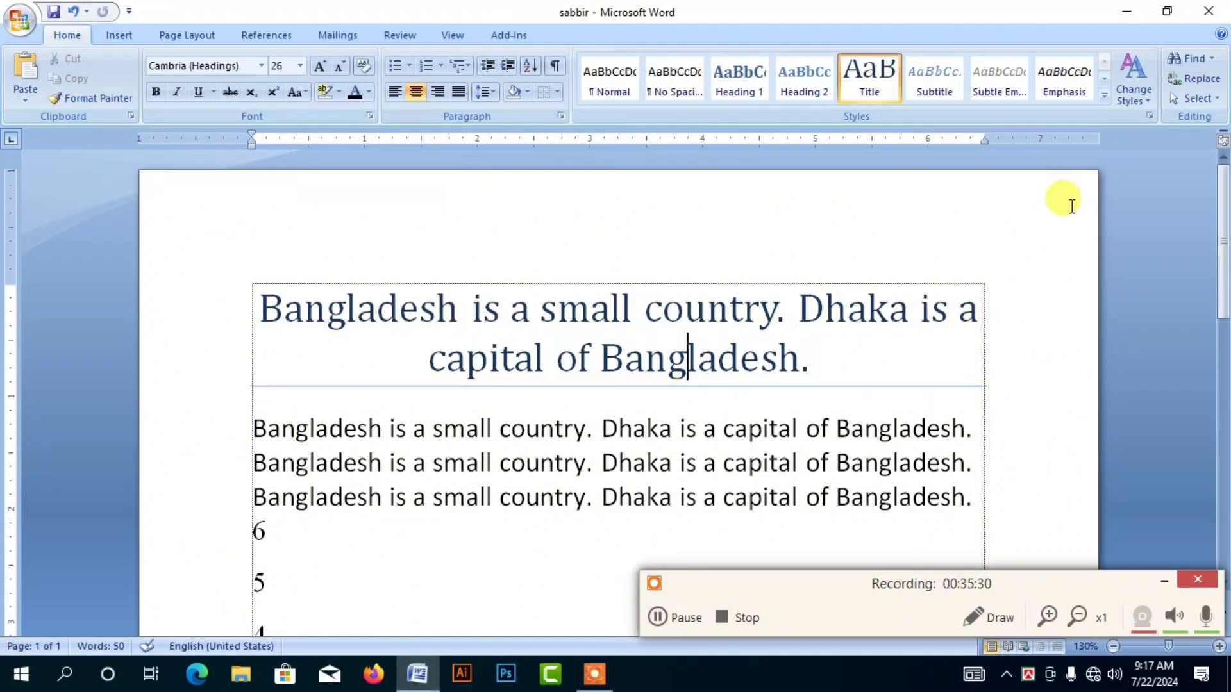
pyautogui.click(1136, 91)
pyautogui.moveTo(1159, 148)
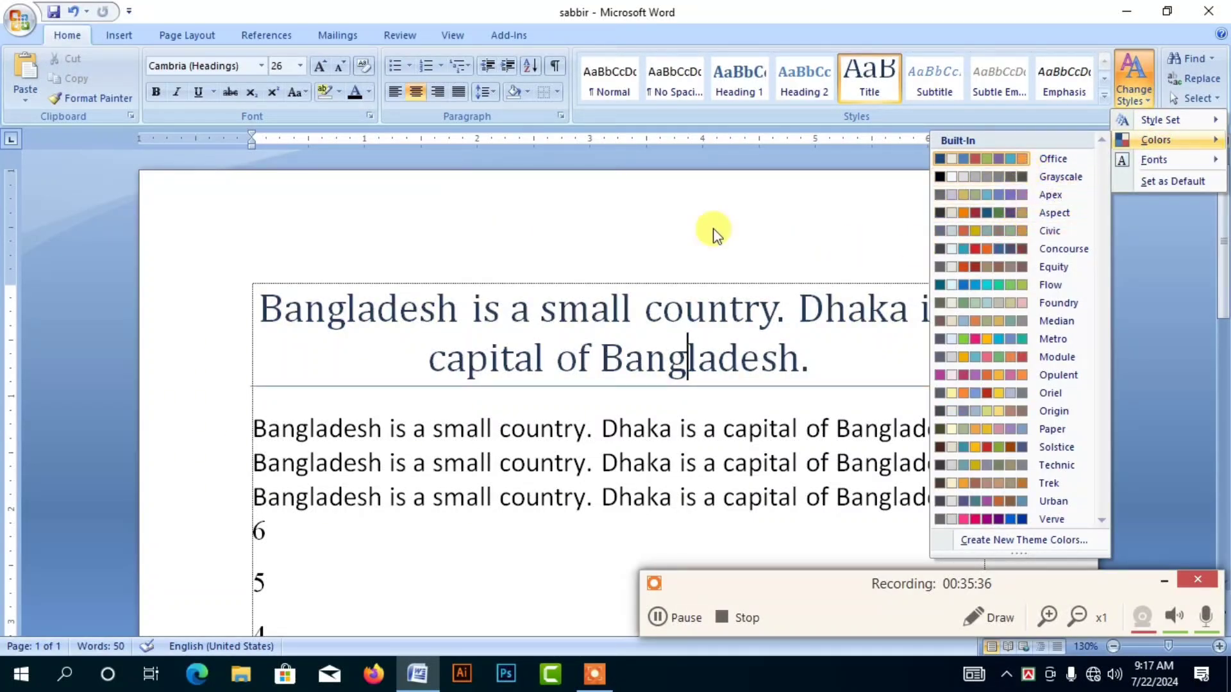
pyautogui.click(369, 91)
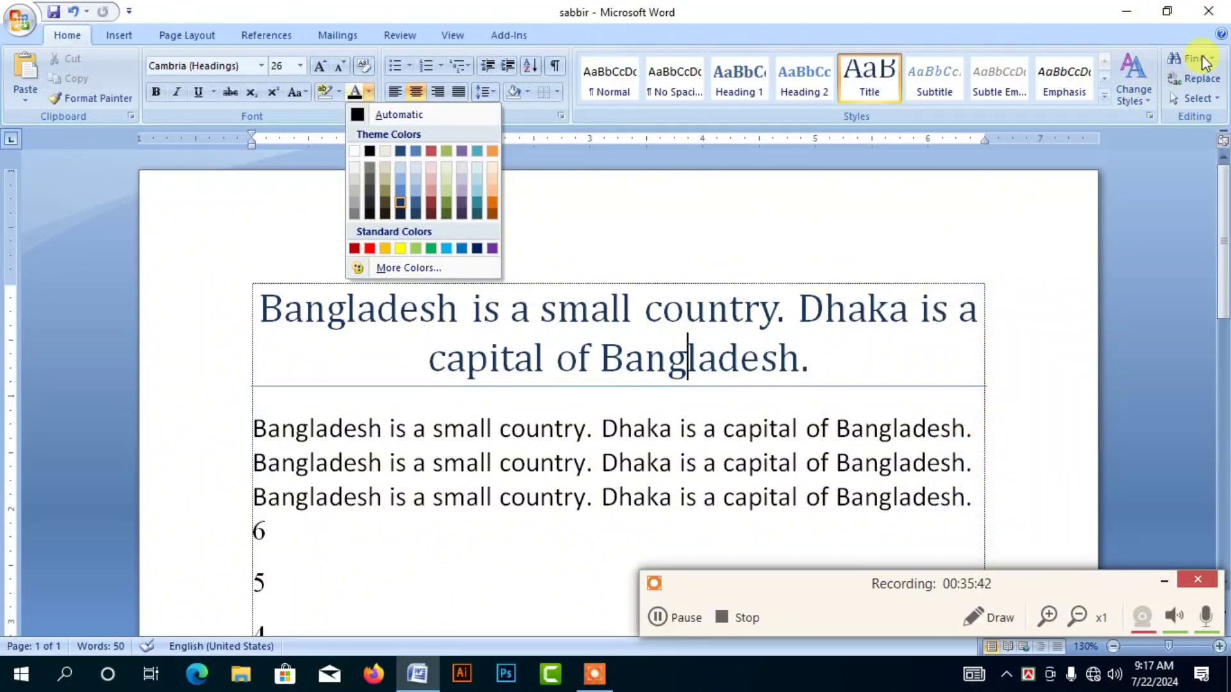
pyautogui.click(575, 410)
pyautogui.click(575, 410)
# Replace the word "Dhaka" with "How" in the second line below the title.
pyautogui.scroll(-2, 791, 332)
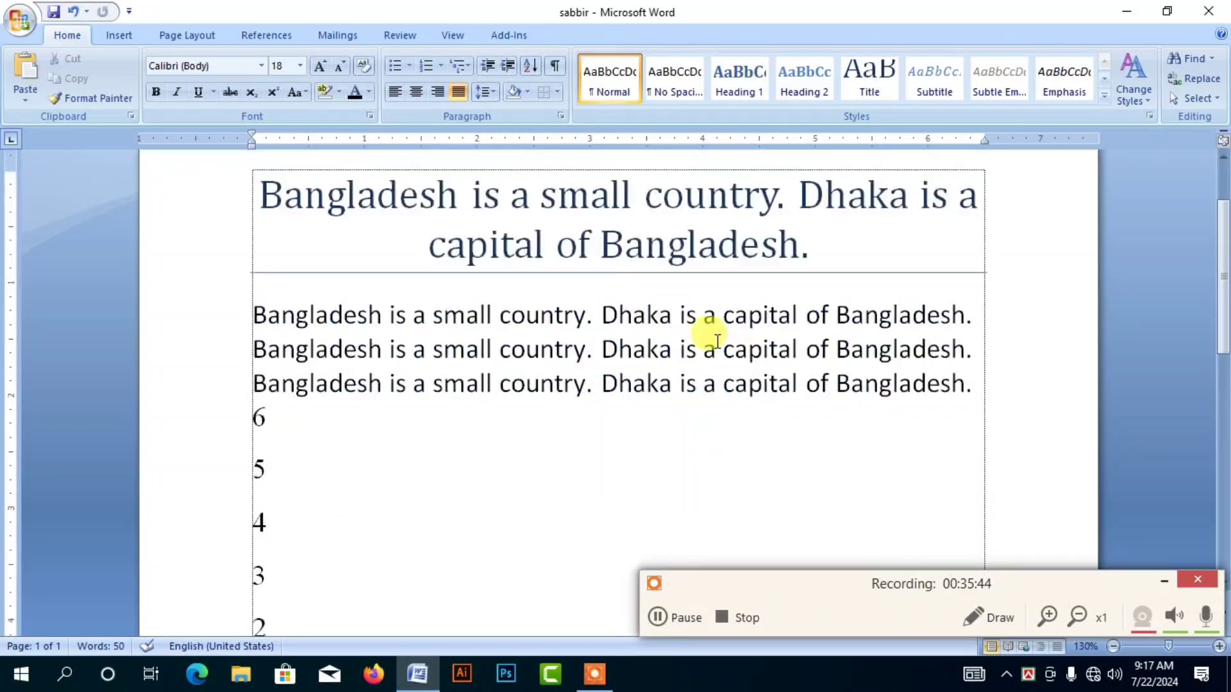
pyautogui.click(253, 315)
pyautogui.moveTo(253, 315); pyautogui.dragTo(359, 320)
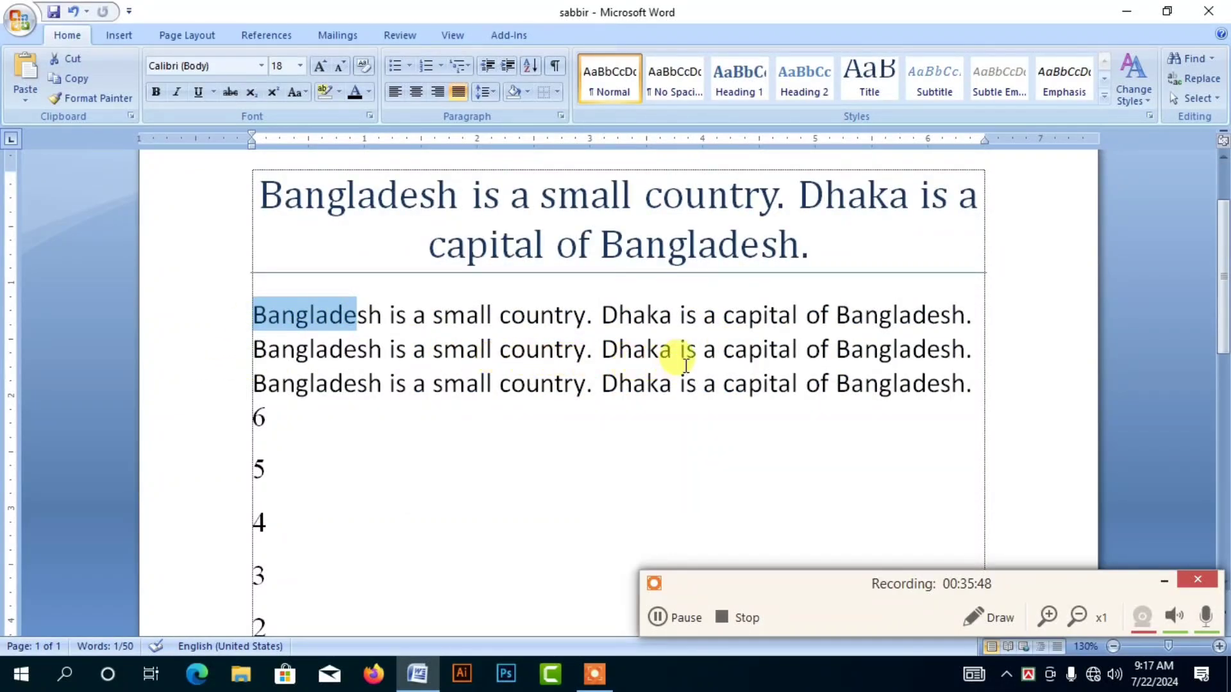
pyautogui.moveTo(674, 350); pyautogui.dragTo(608, 359)
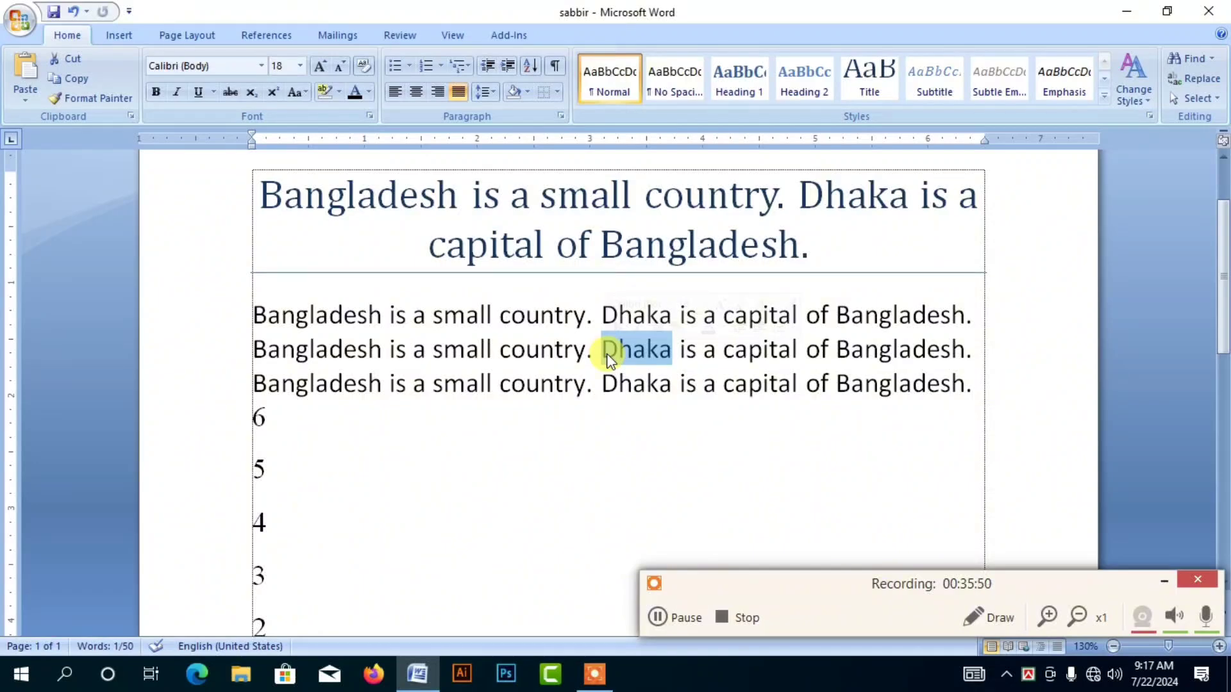
pyautogui.write('How')
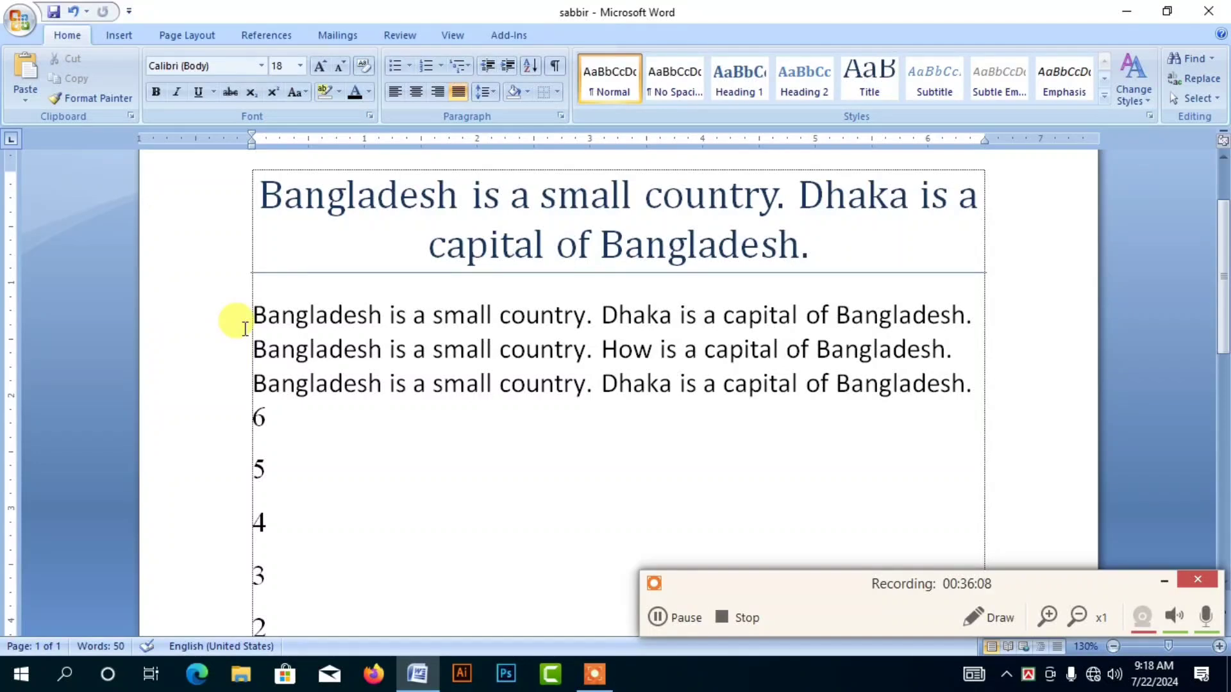
pyautogui.moveTo(653, 356); pyautogui.dragTo(607, 356)
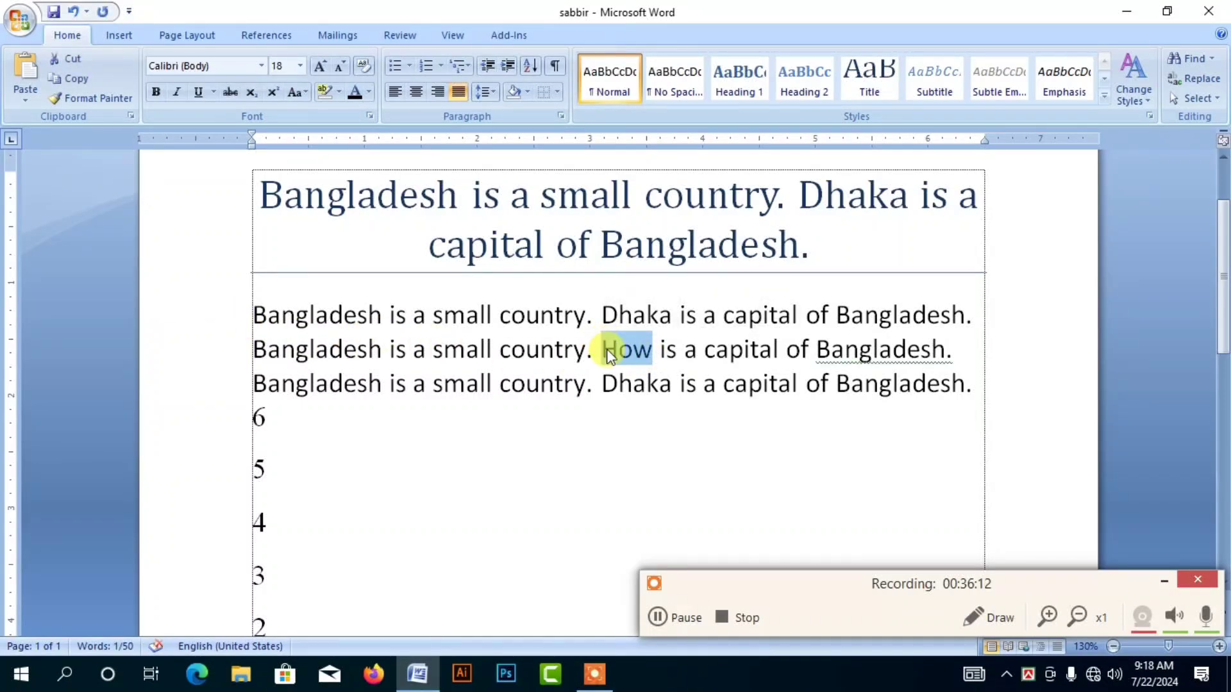
pyautogui.click(615, 354)
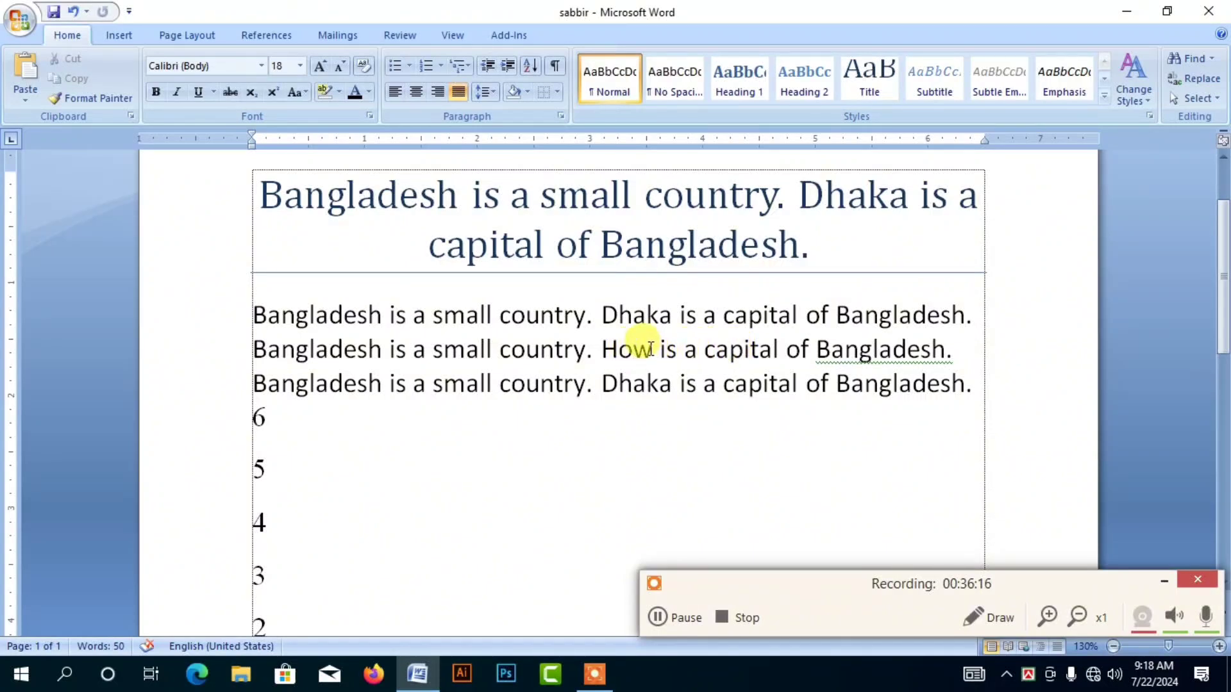
pyautogui.doubleClick(638, 351)
# Find the word "How" throughout the main document and move the search dialog clear of the matching text.
pyautogui.click(513, 343)
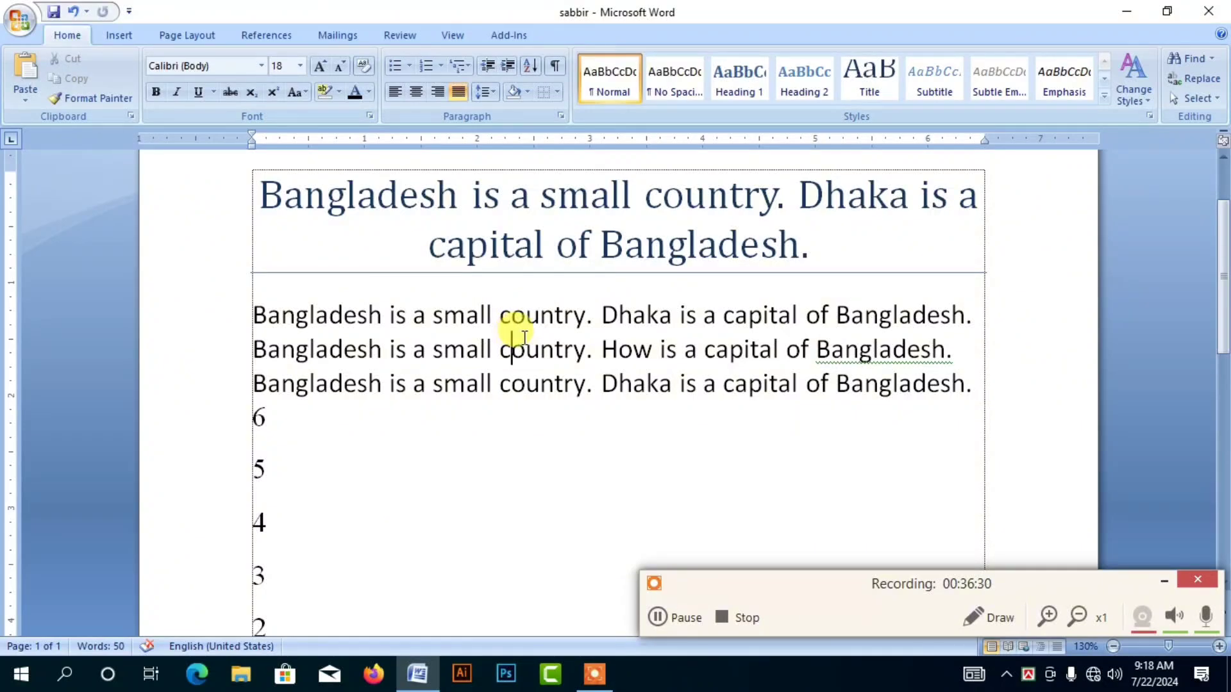
pyautogui.click(1198, 60)
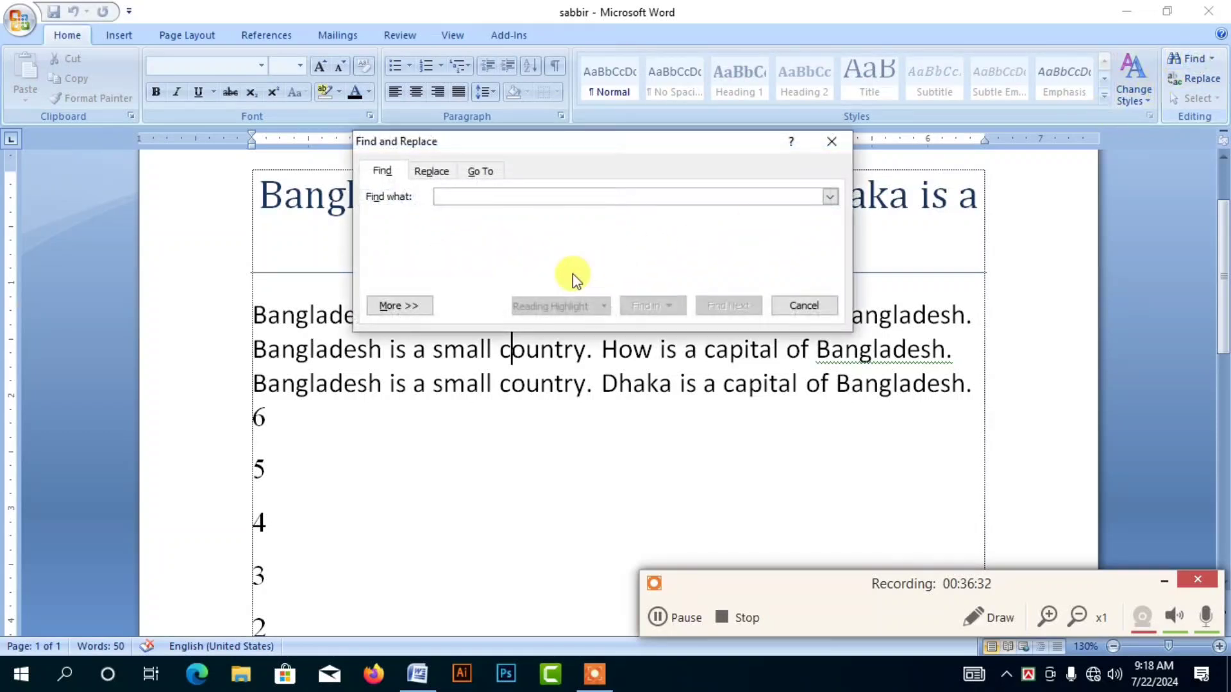
pyautogui.write('How')
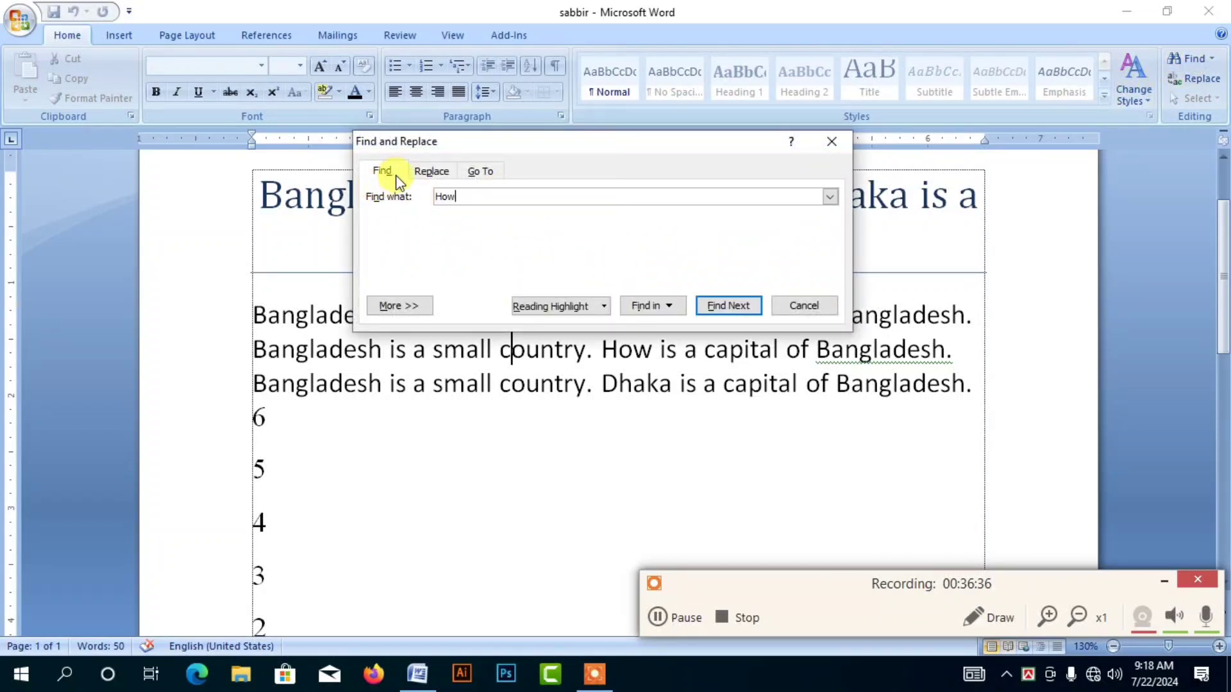
pyautogui.click(656, 303)
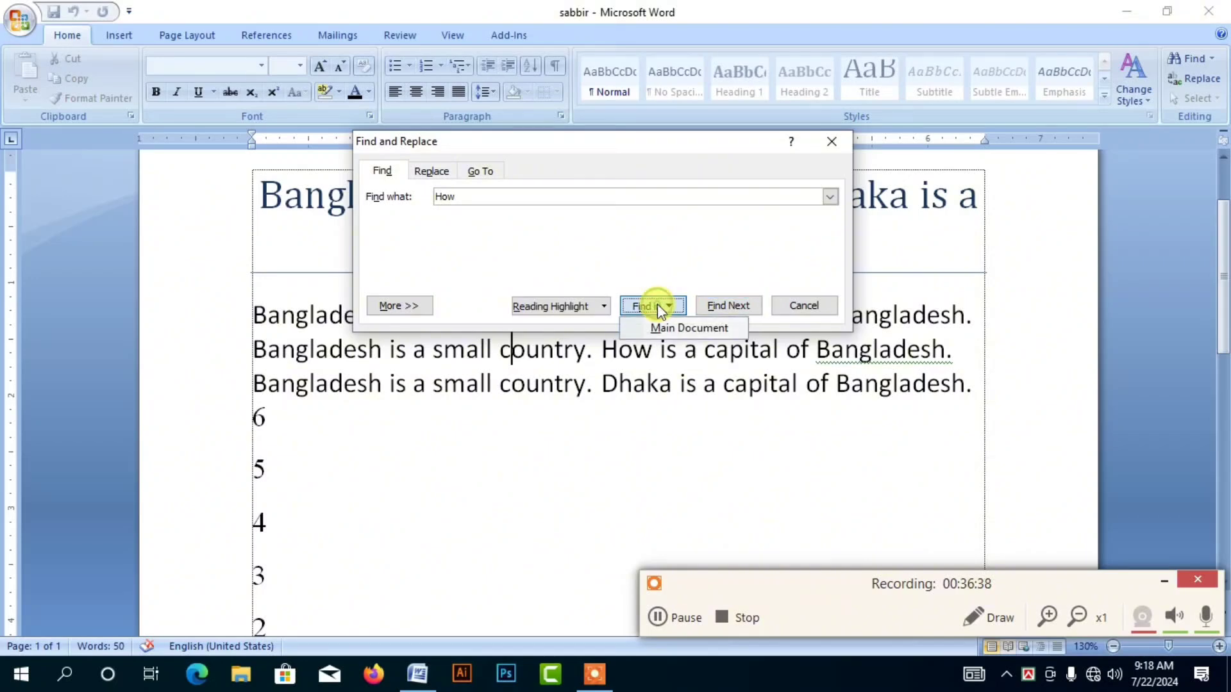
pyautogui.click(688, 329)
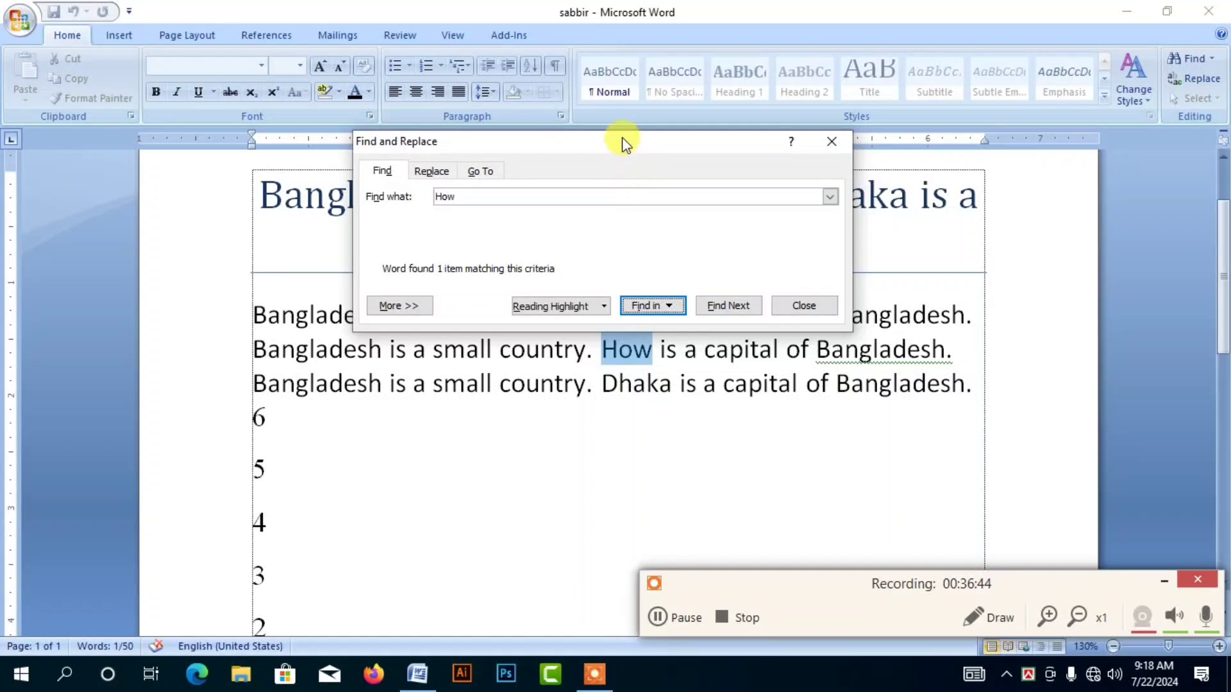
pyautogui.moveTo(625, 144); pyautogui.dragTo(534, 44)
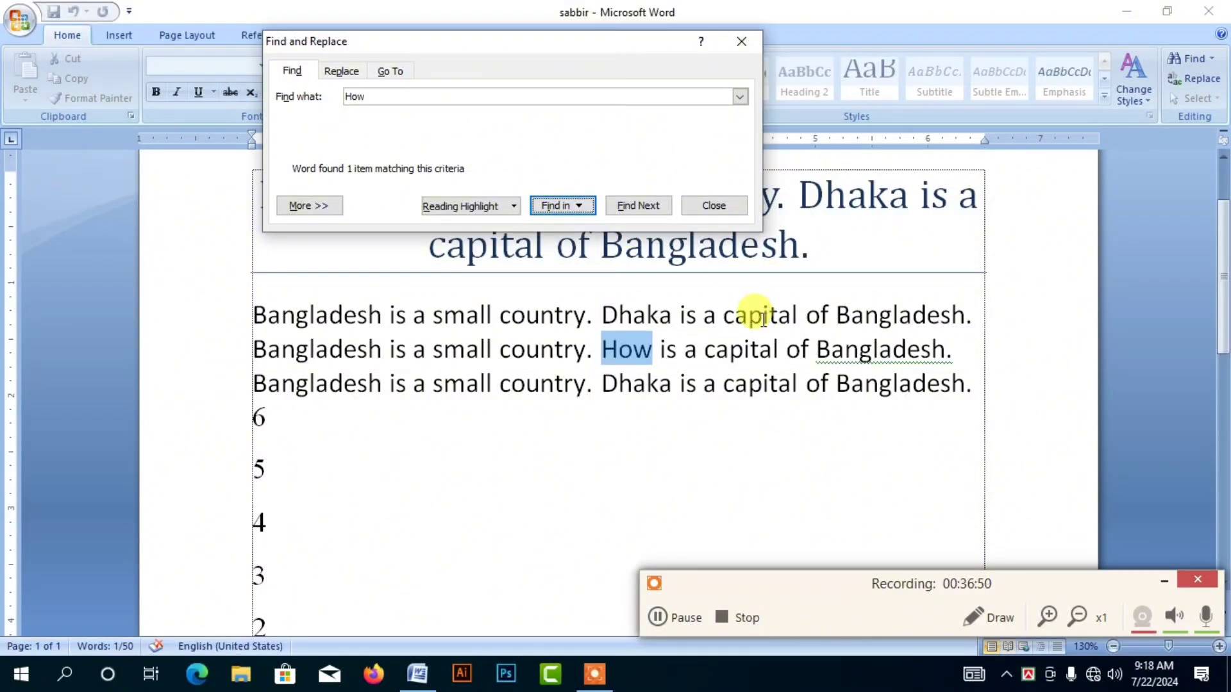
# Find every "of" in the main document and move the search dialog off the title's highlighted word.
pyautogui.doubleClick(338, 95)
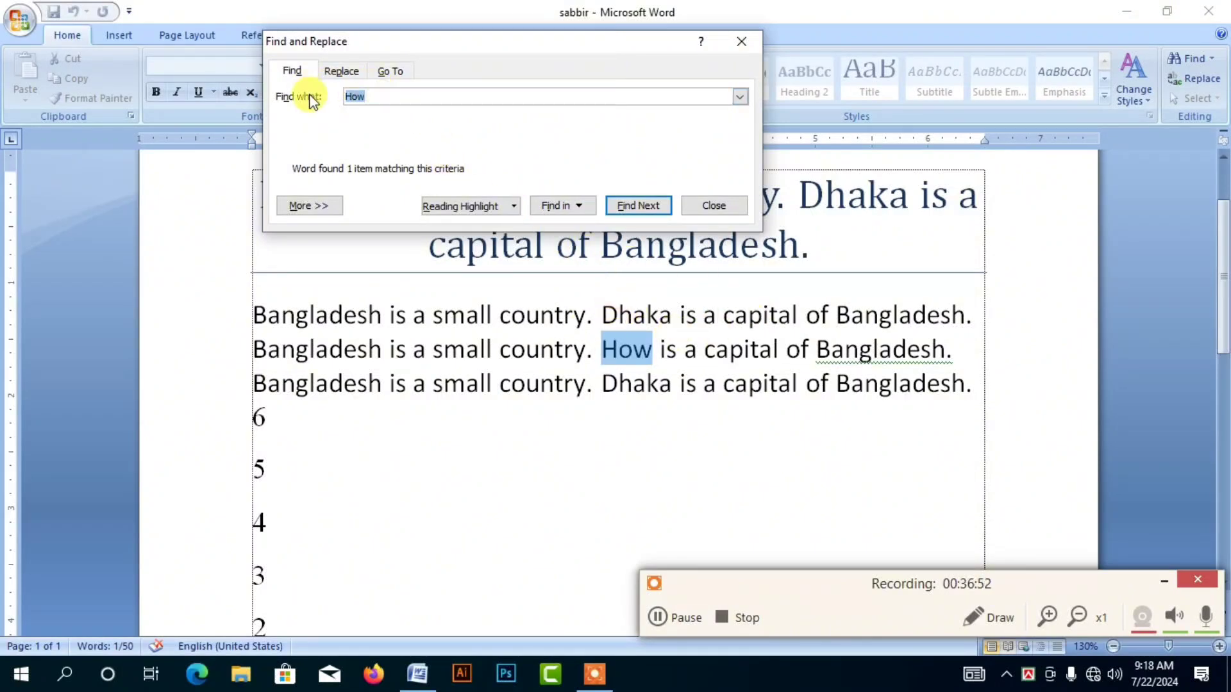
pyautogui.write('of')
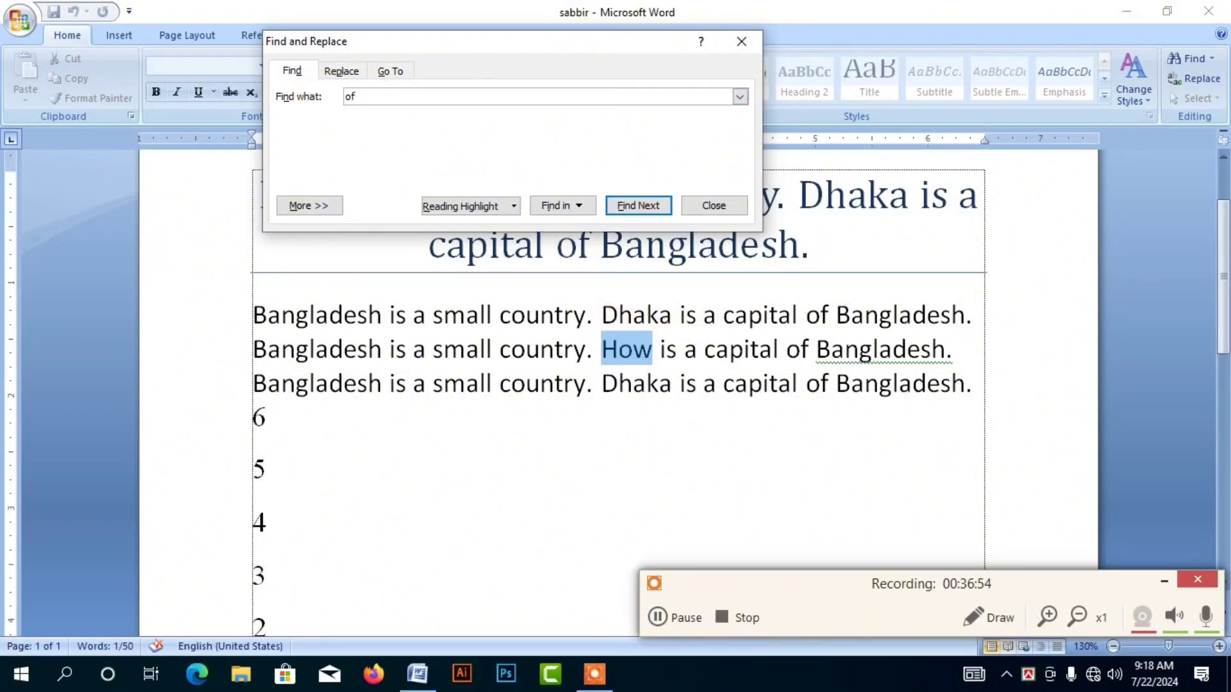
pyautogui.click(567, 205)
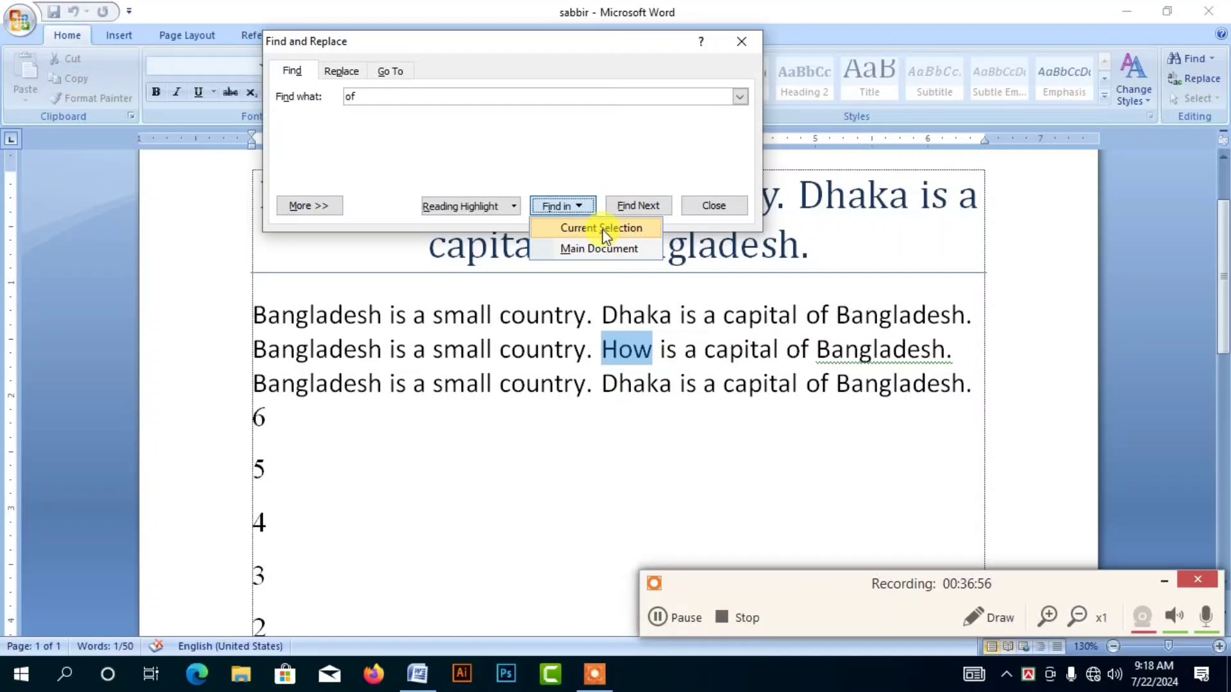
pyautogui.click(599, 248)
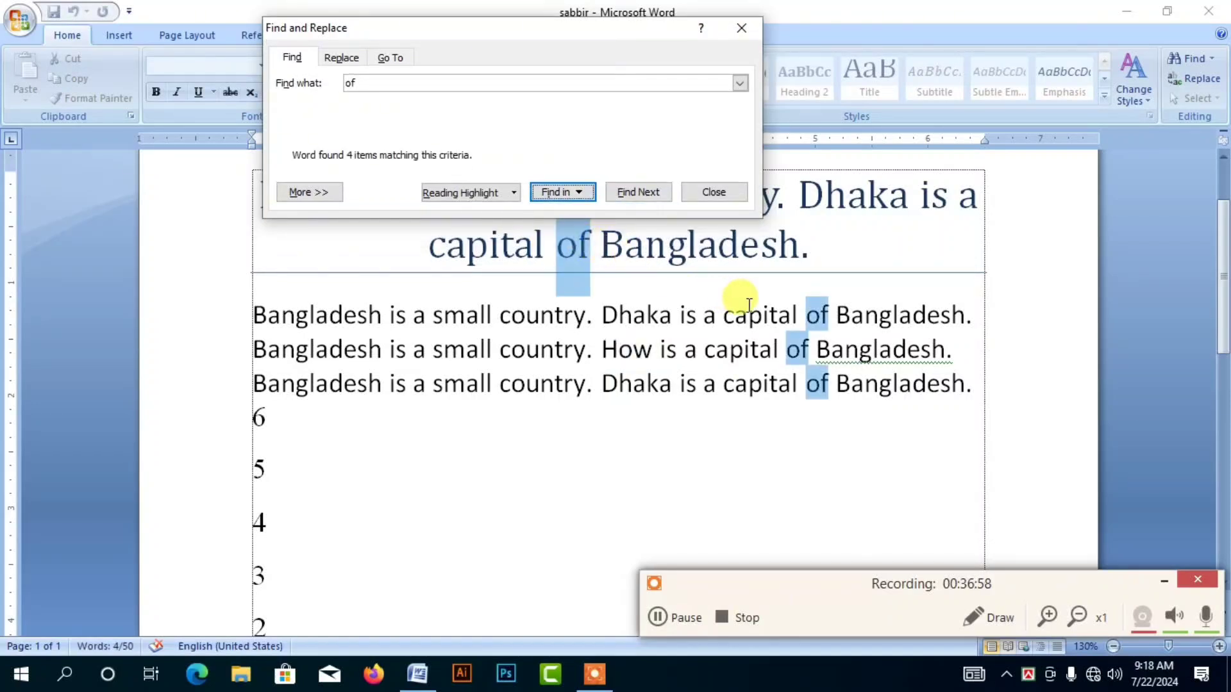
pyautogui.moveTo(547, 33); pyautogui.dragTo(306, 136)
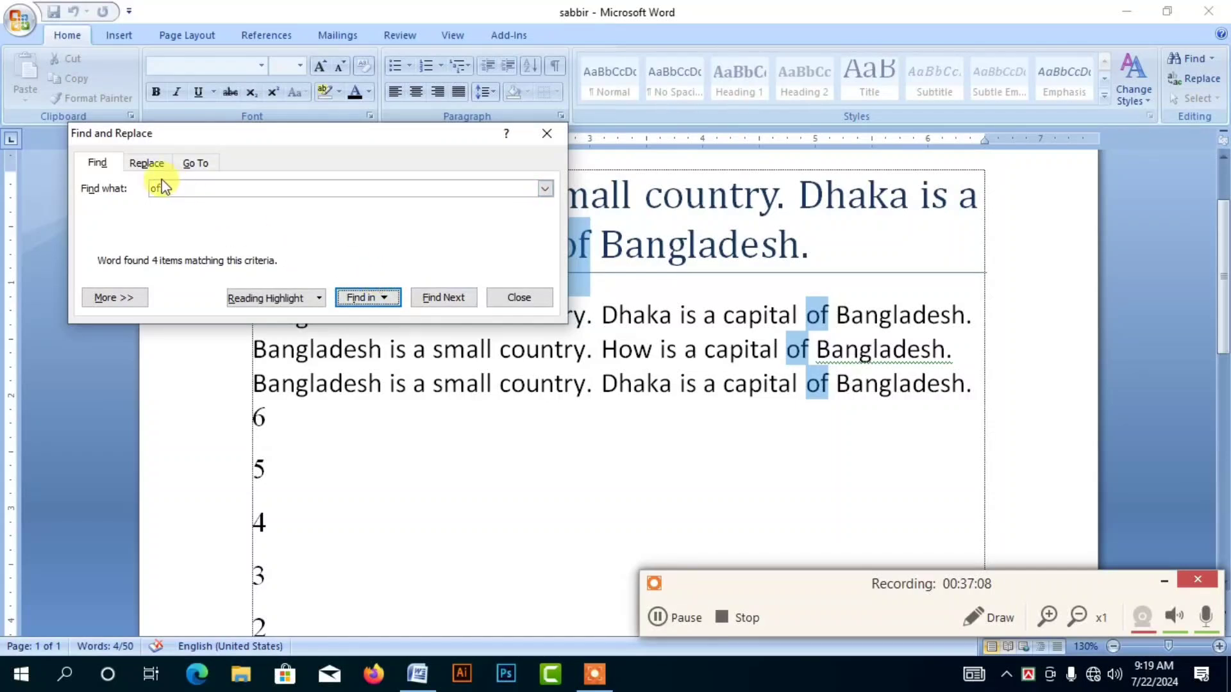
# Replace all occurrences of "of" with "and" in the document and close the Find and Replace dialog.
pyautogui.click(145, 164)
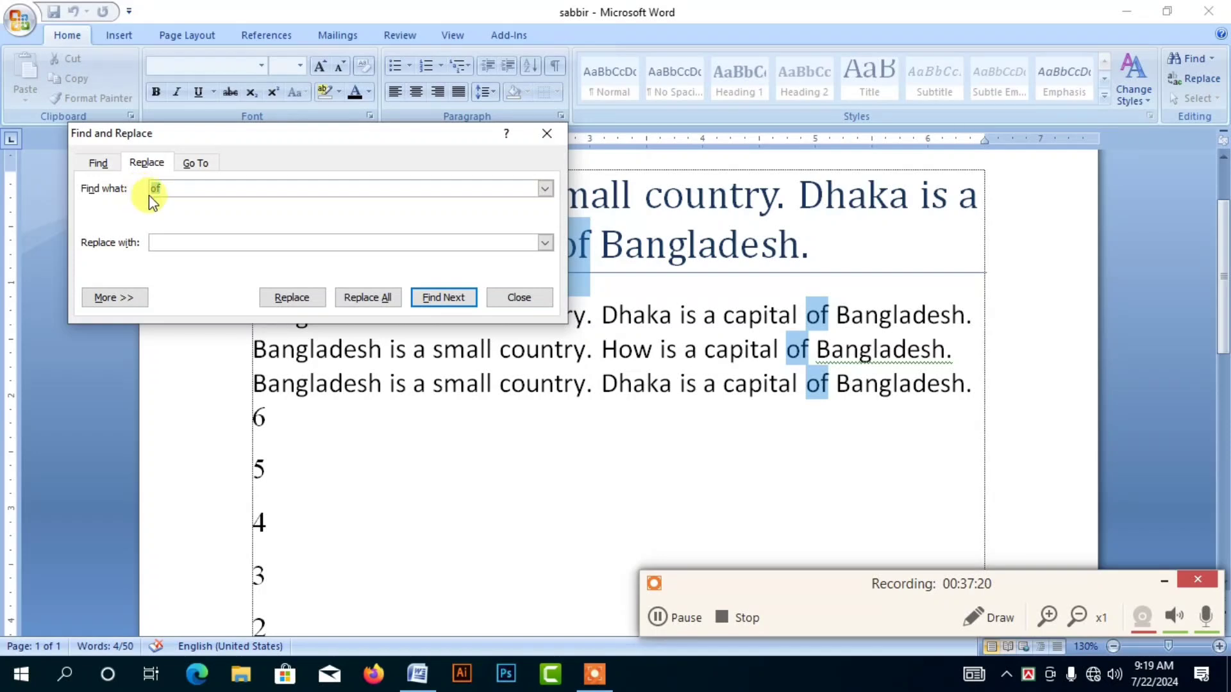
pyautogui.click(170, 243)
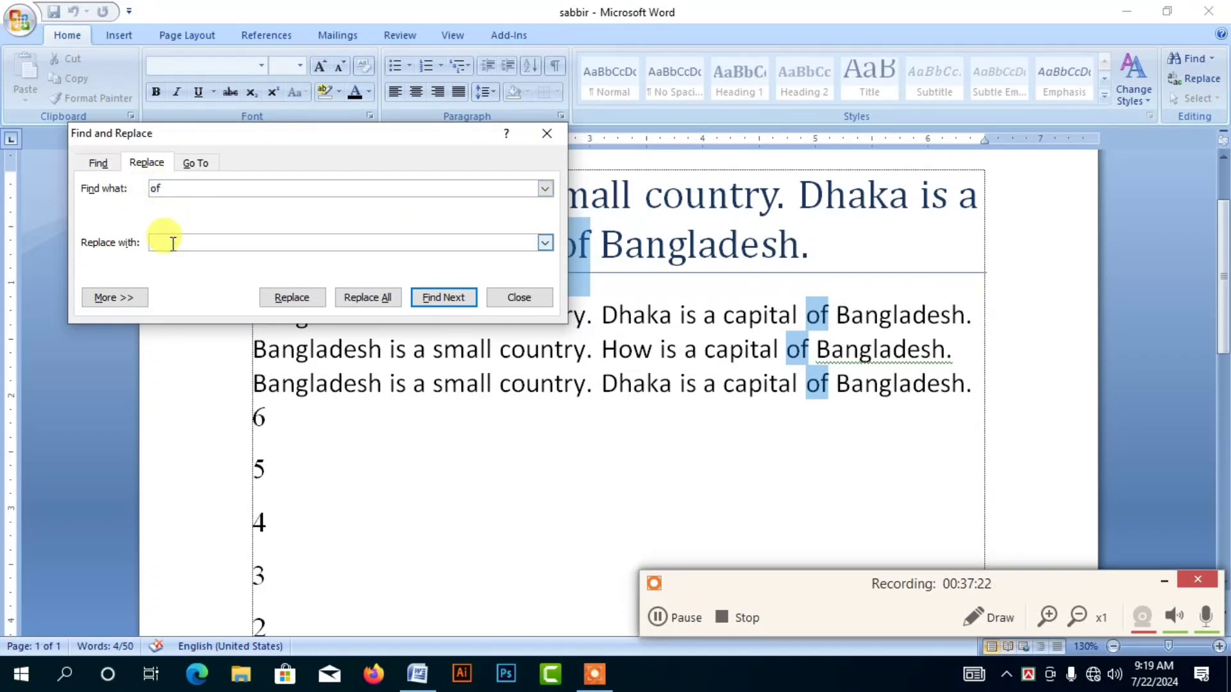
pyautogui.write('and')
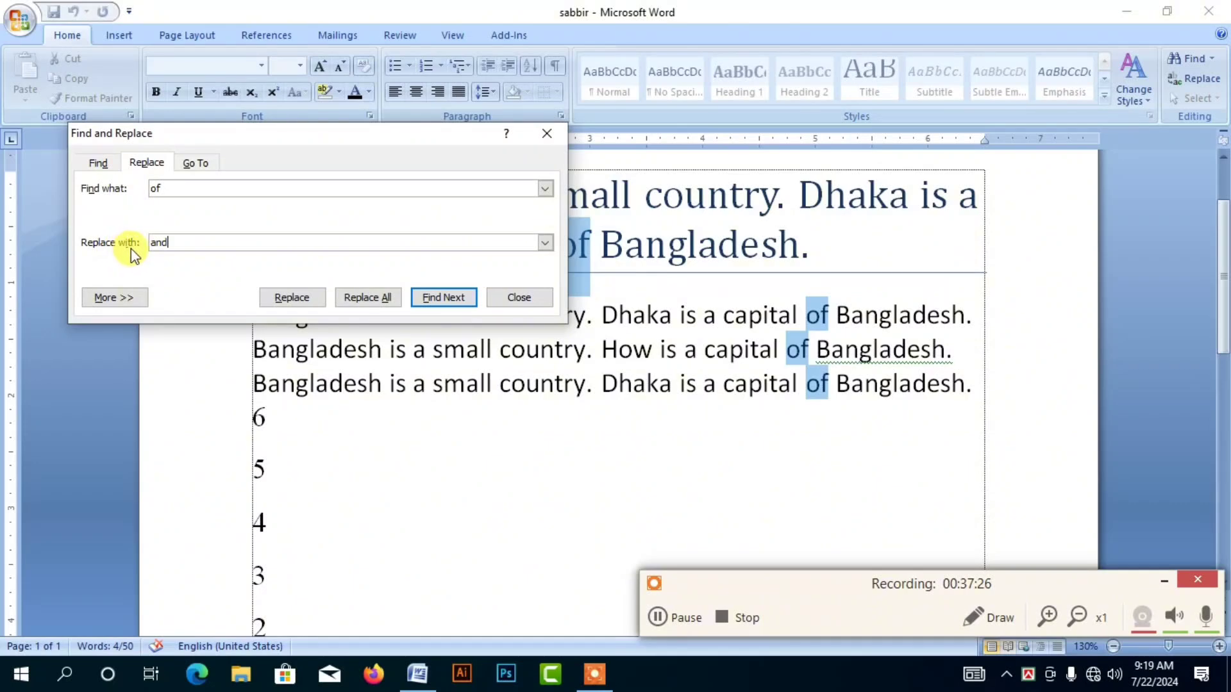
pyautogui.click(378, 299)
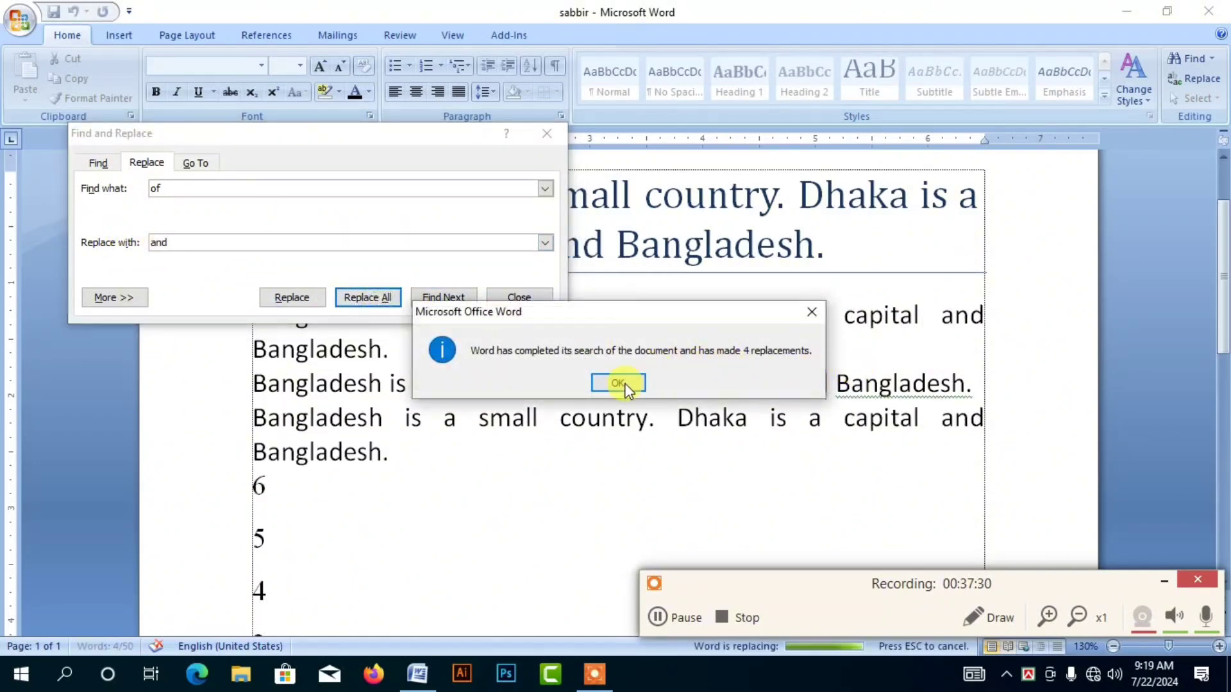
pyautogui.click(626, 381)
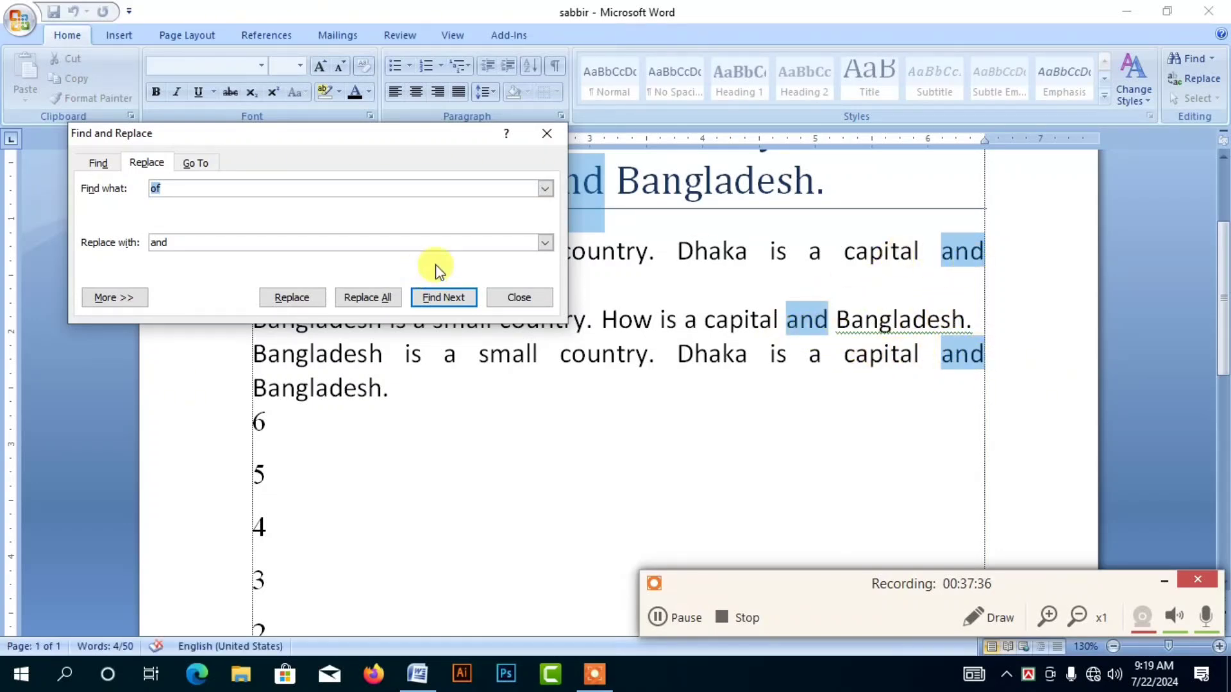
pyautogui.click(527, 300)
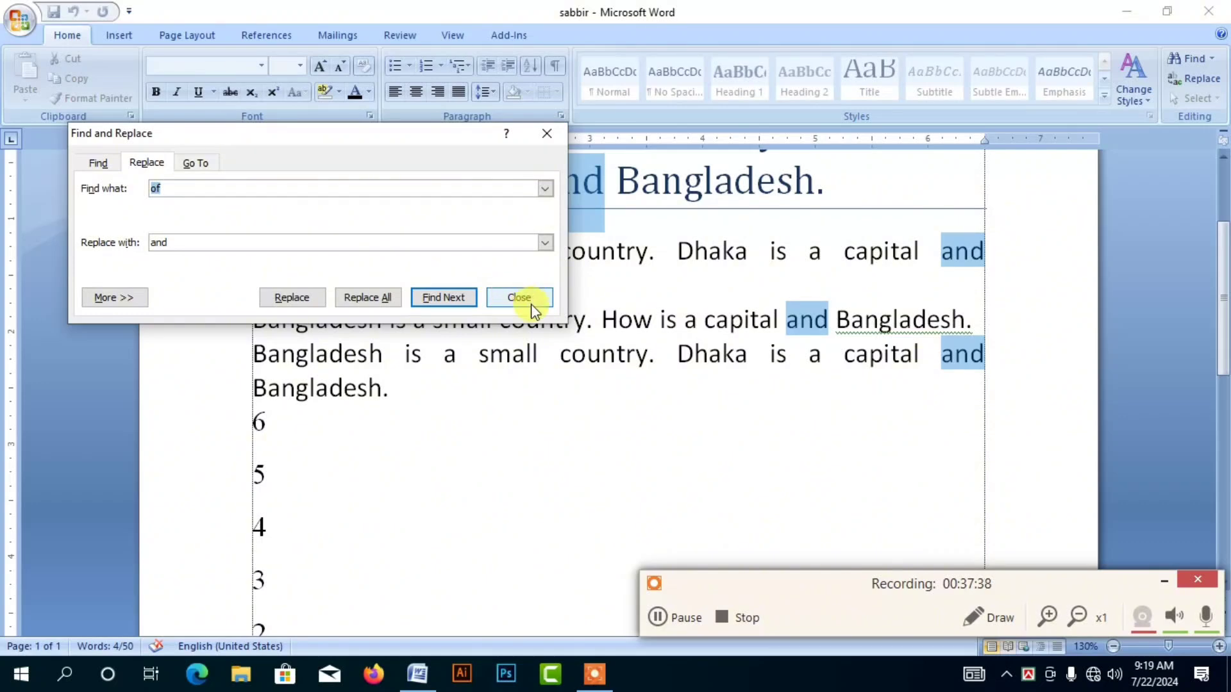